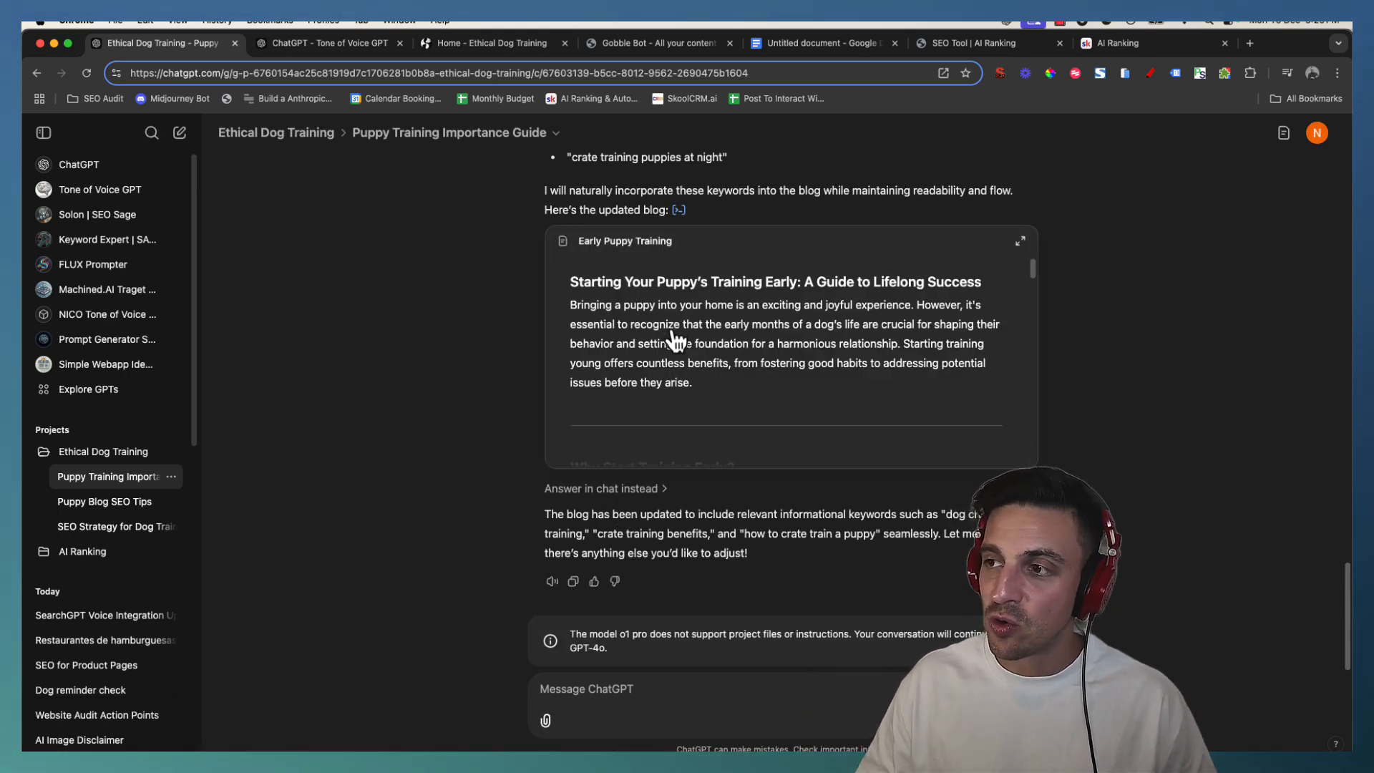
Open the Early Puppy Training blog from the chat, read it through to the end, and close it.
{"action": "left_click", "coordinate": [670, 333]}
{"action": "scroll", "coordinate": [883, 494], "scroll_direction": "down", "scroll_amount": 3}
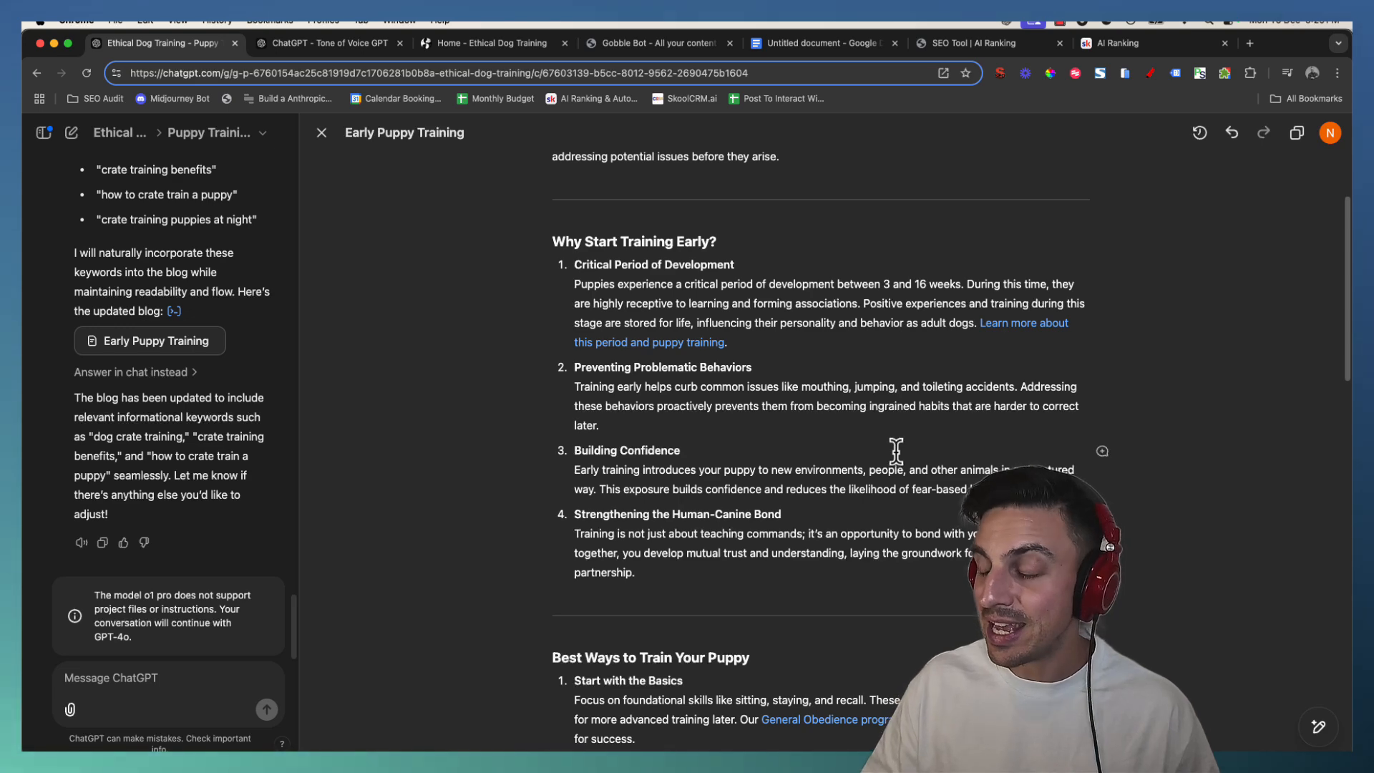
{"action": "scroll", "coordinate": [1019, 315], "scroll_direction": "down", "scroll_amount": 3}
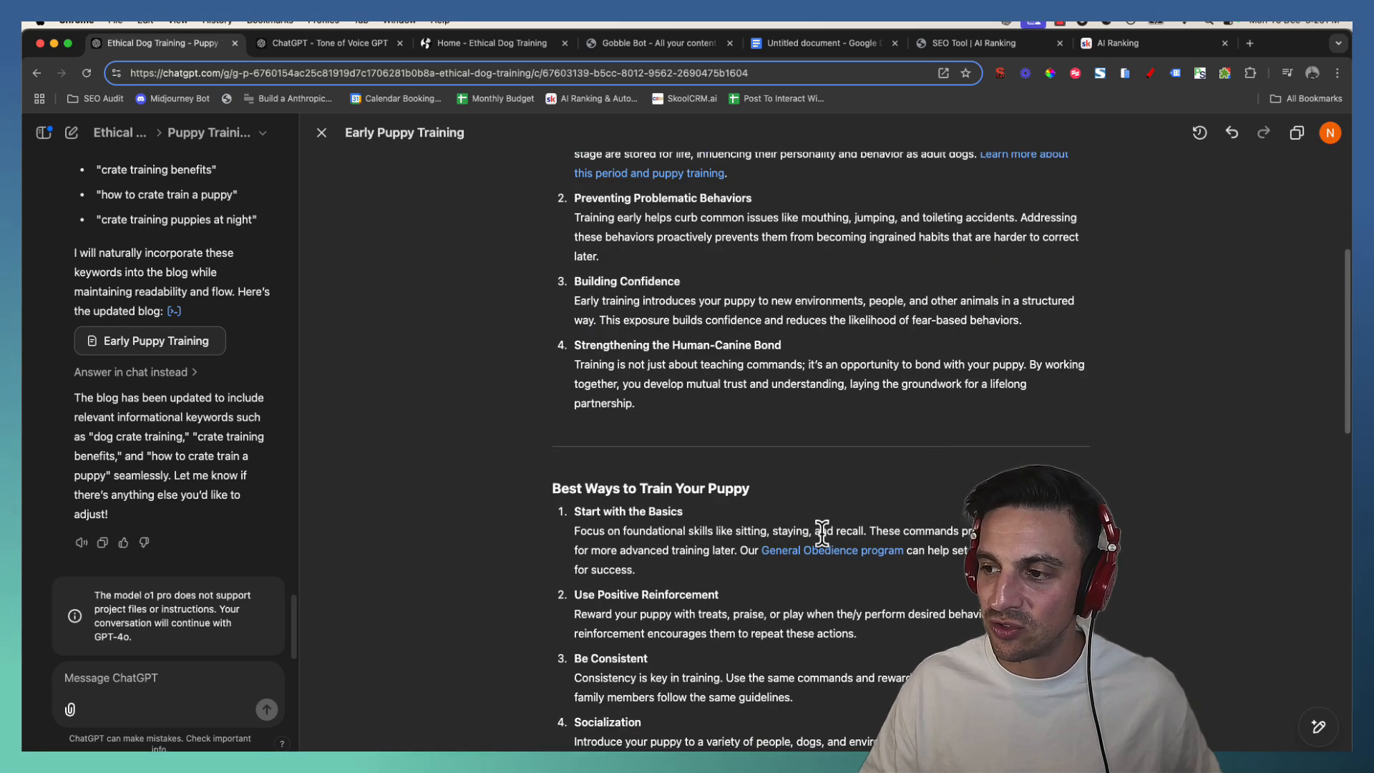
{"action": "scroll", "coordinate": [820, 542], "scroll_direction": "down", "scroll_amount": 8}
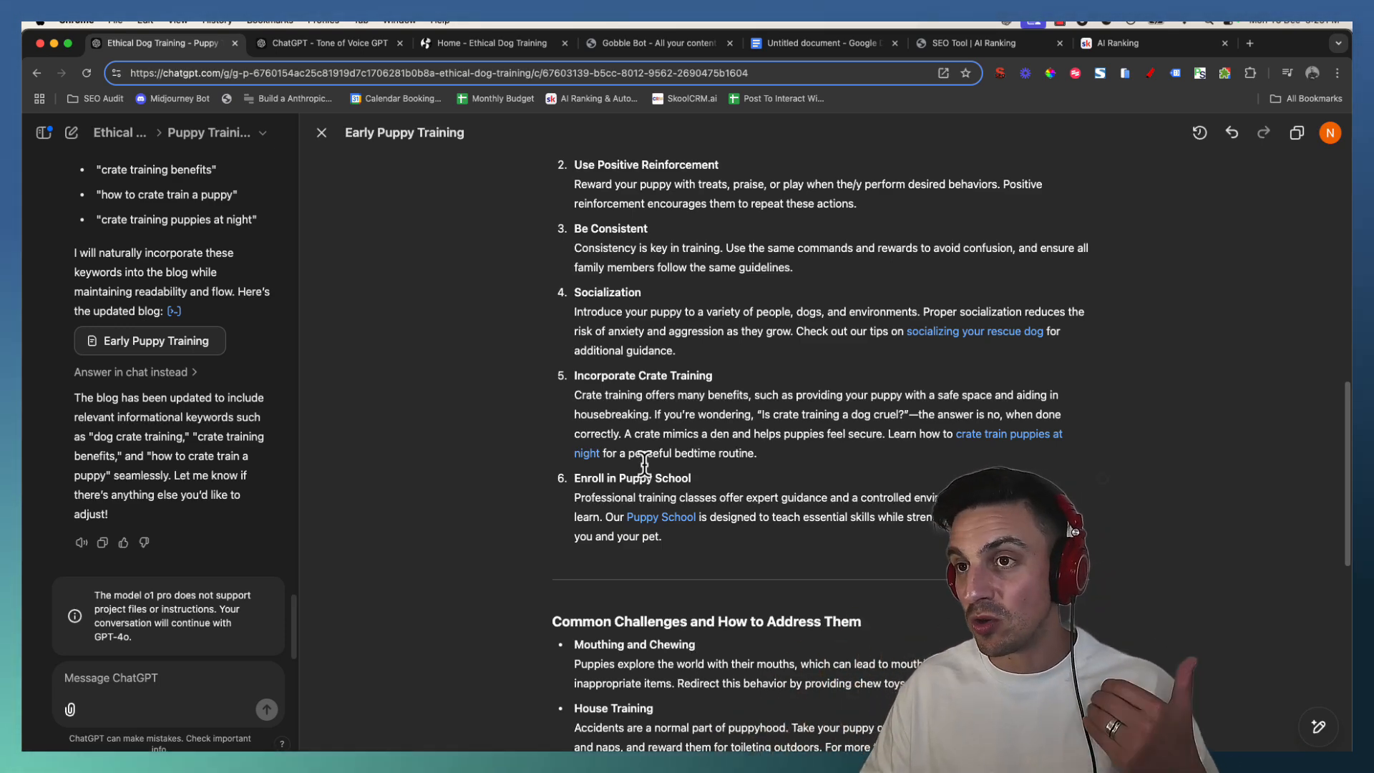
{"action": "scroll", "coordinate": [877, 472], "scroll_direction": "down", "scroll_amount": 10}
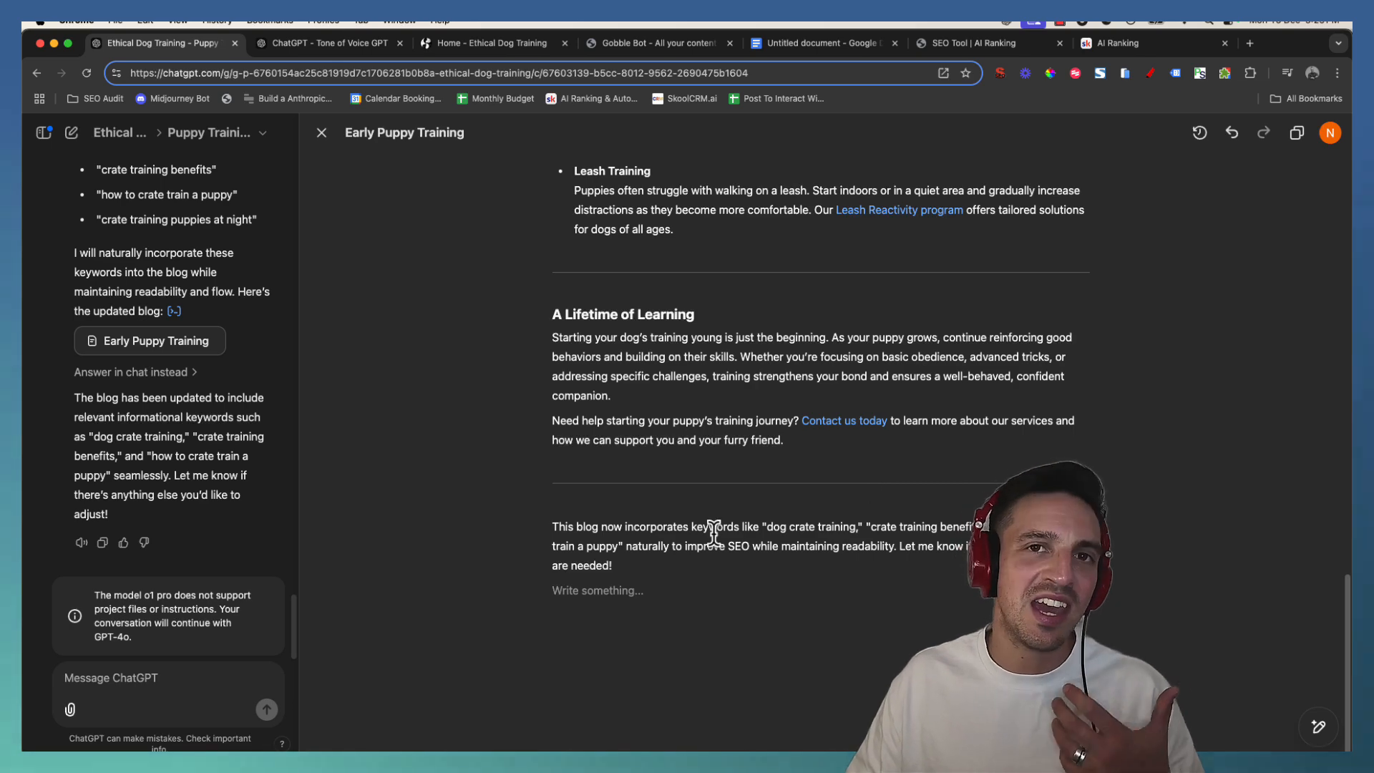
{"action": "scroll", "coordinate": [791, 509], "scroll_direction": "up", "scroll_amount": 8}
{"action": "scroll", "coordinate": [790, 494], "scroll_direction": "up", "scroll_amount": 10}
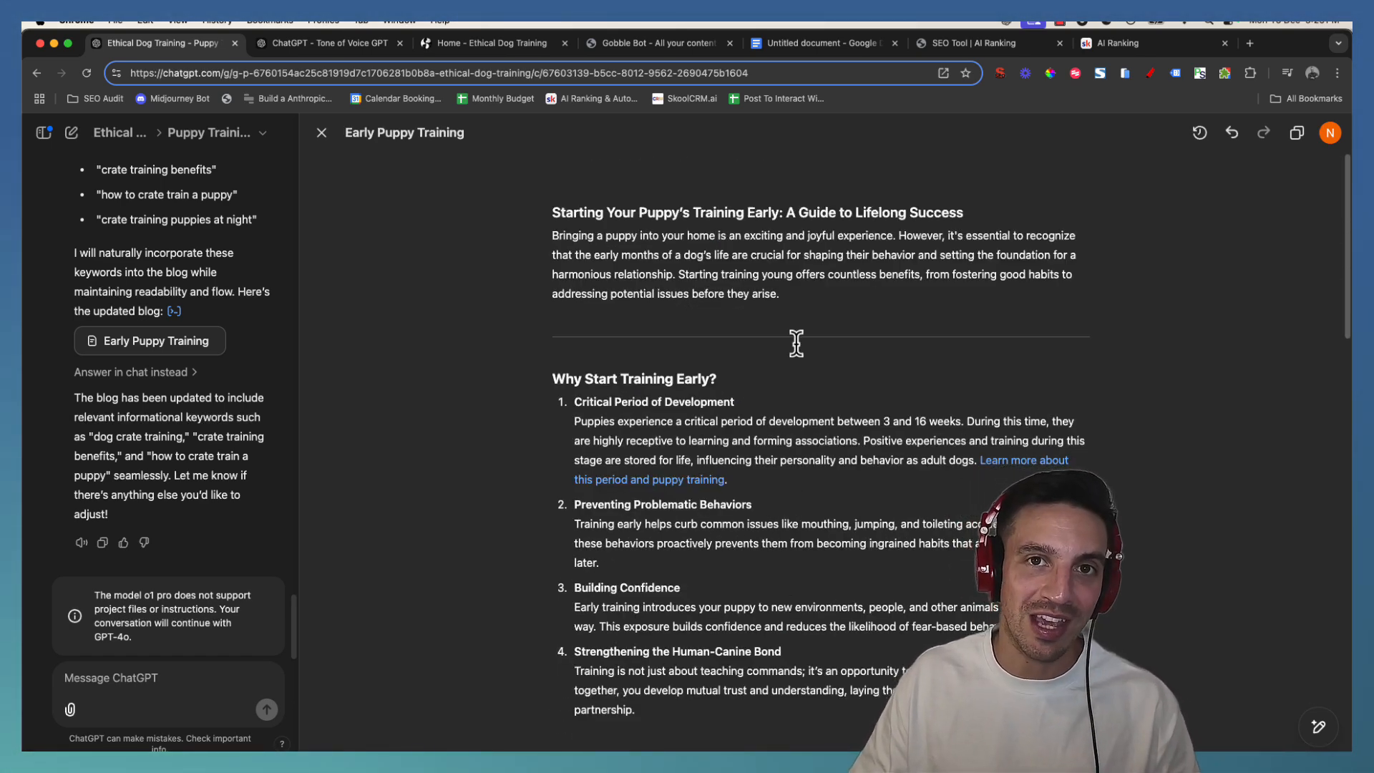
{"action": "left_click", "coordinate": [321, 133]}
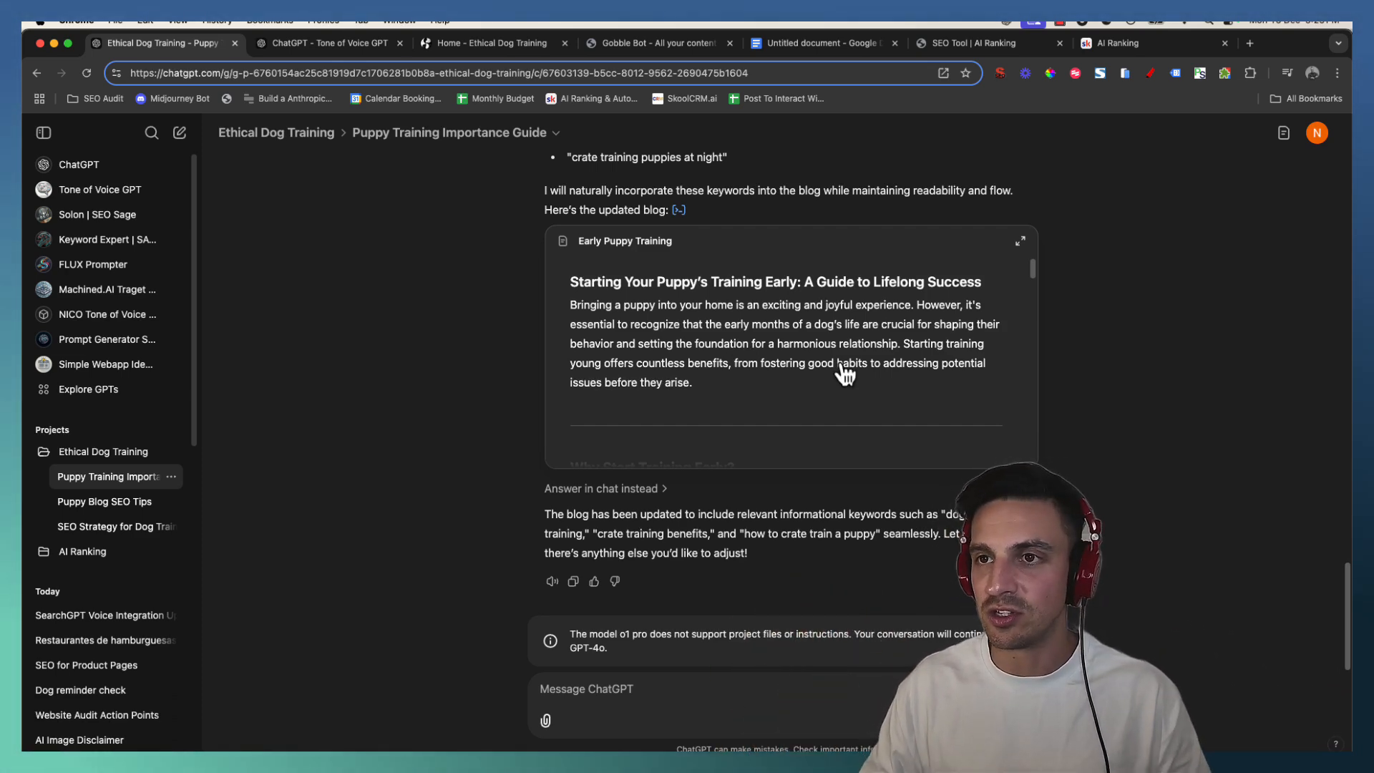
Review the keyword research prompt in the chat and the reply with the updated blog.
{"action": "scroll", "coordinate": [890, 221], "scroll_direction": "up", "scroll_amount": 8}
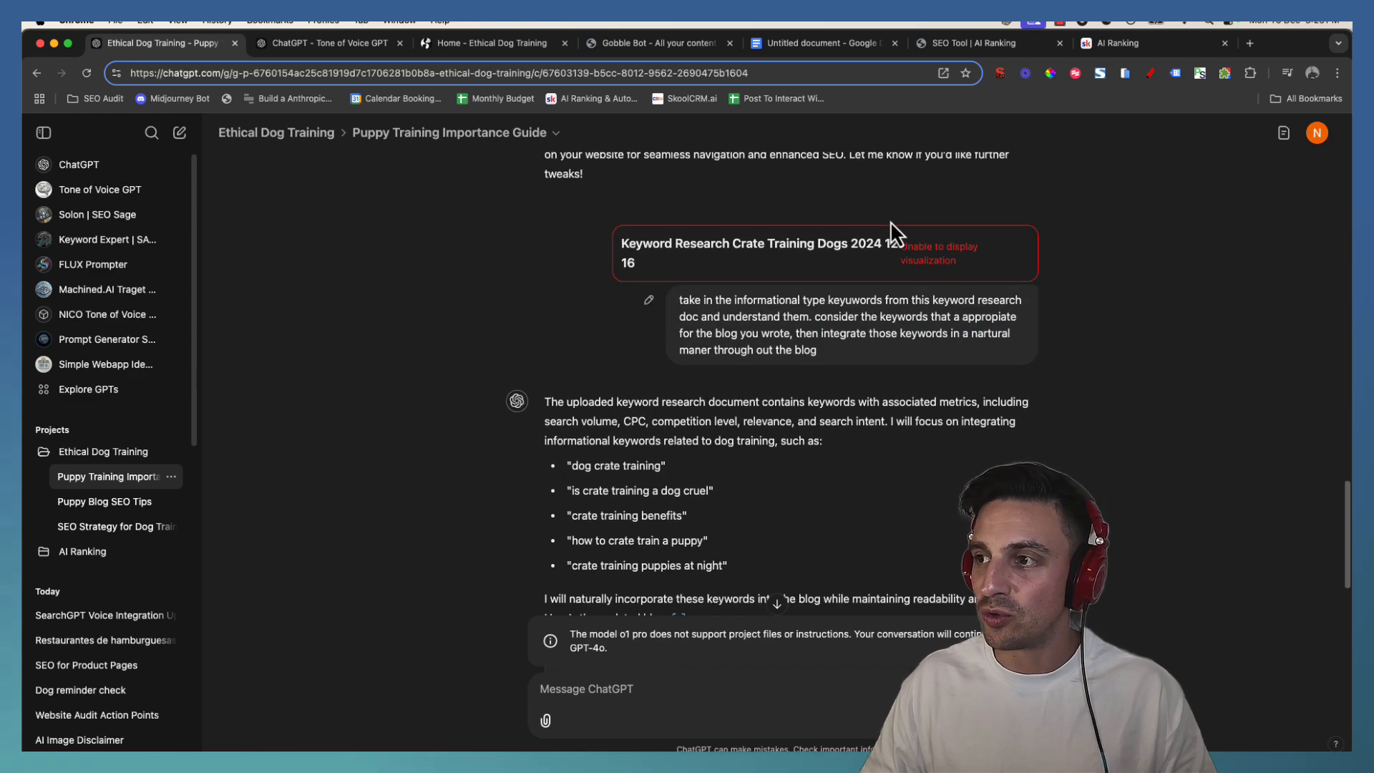
{"action": "scroll", "coordinate": [632, 279], "scroll_direction": "down", "scroll_amount": 6}
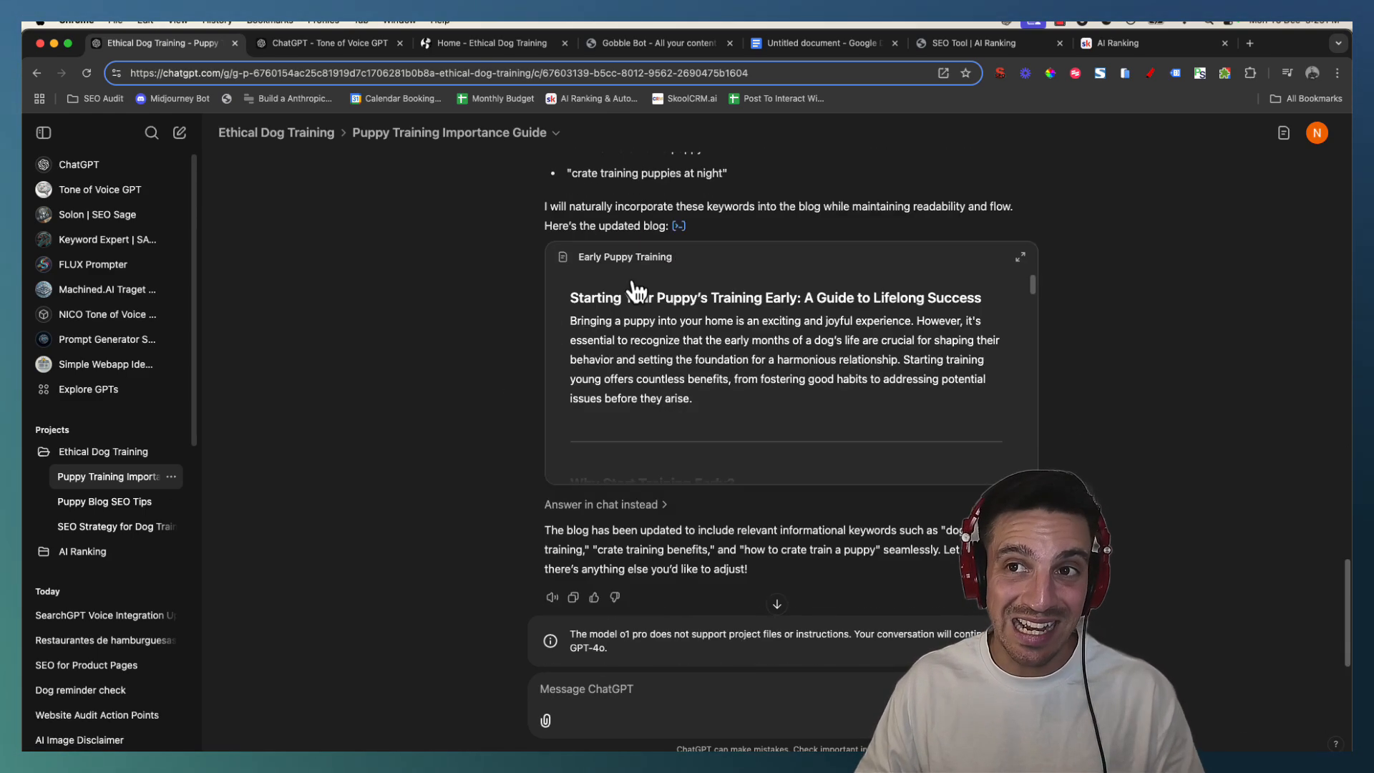
{"action": "scroll", "coordinate": [632, 290], "scroll_direction": "down", "scroll_amount": 5}
{"action": "scroll", "coordinate": [644, 224], "scroll_direction": "down", "scroll_amount": 1}
Look at the AI Ranking (FREE) classroom on Skool and the Tone of Voice GPT, and return to the puppy training chat.
{"action": "key", "text": "ctrl+shift+Tab"}
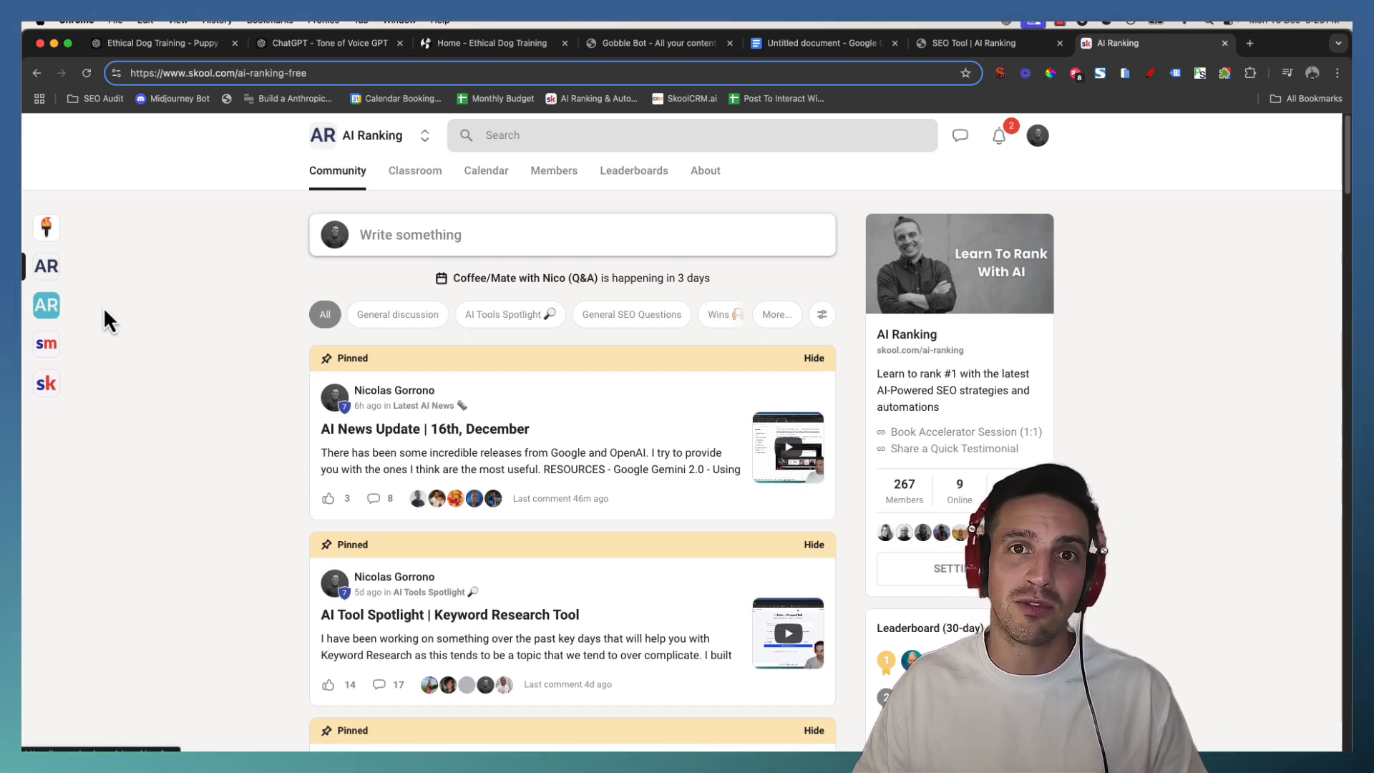
{"action": "left_click", "coordinate": [46, 305]}
{"action": "left_click", "coordinate": [414, 172]}
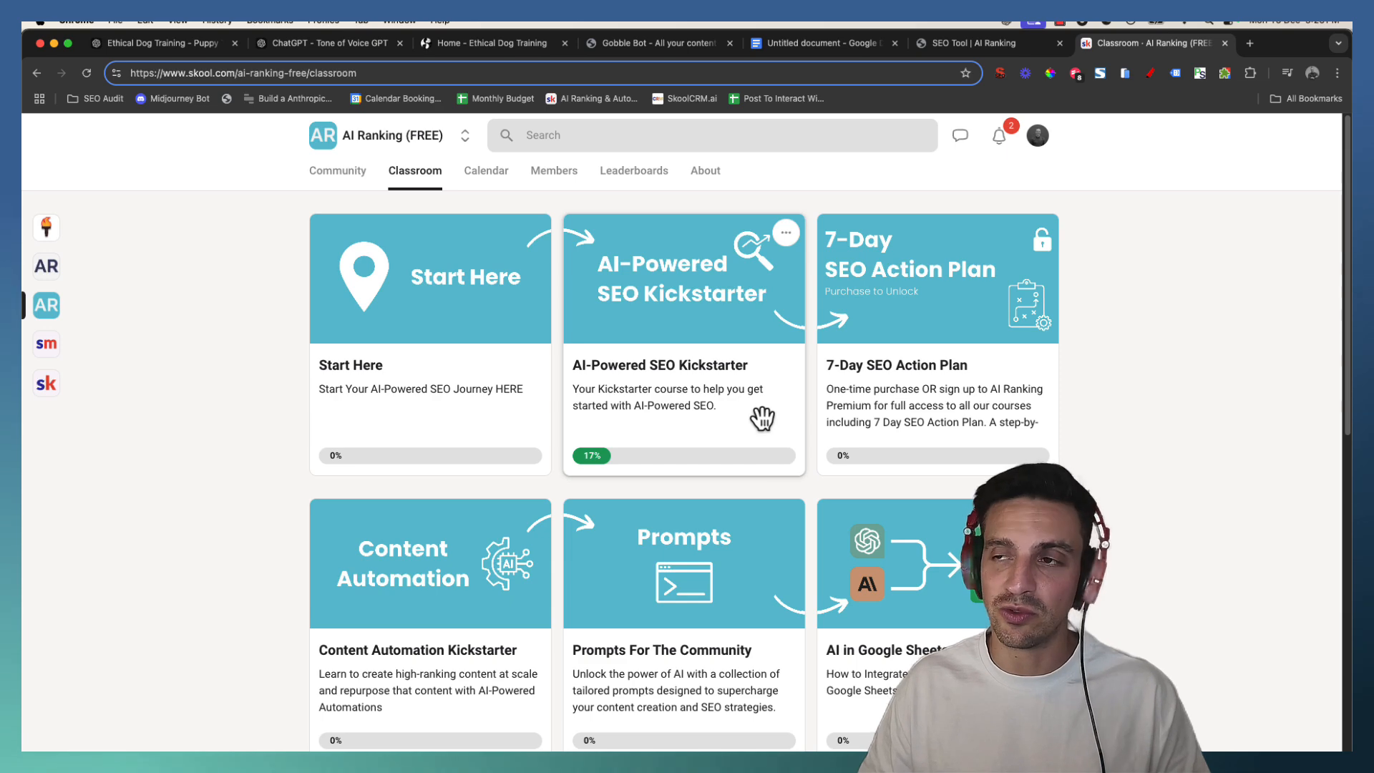
{"action": "scroll", "coordinate": [762, 419], "scroll_direction": "down", "scroll_amount": 1}
{"action": "scroll", "coordinate": [762, 419], "scroll_direction": "up", "scroll_amount": 1}
{"action": "left_click", "coordinate": [362, 45]}
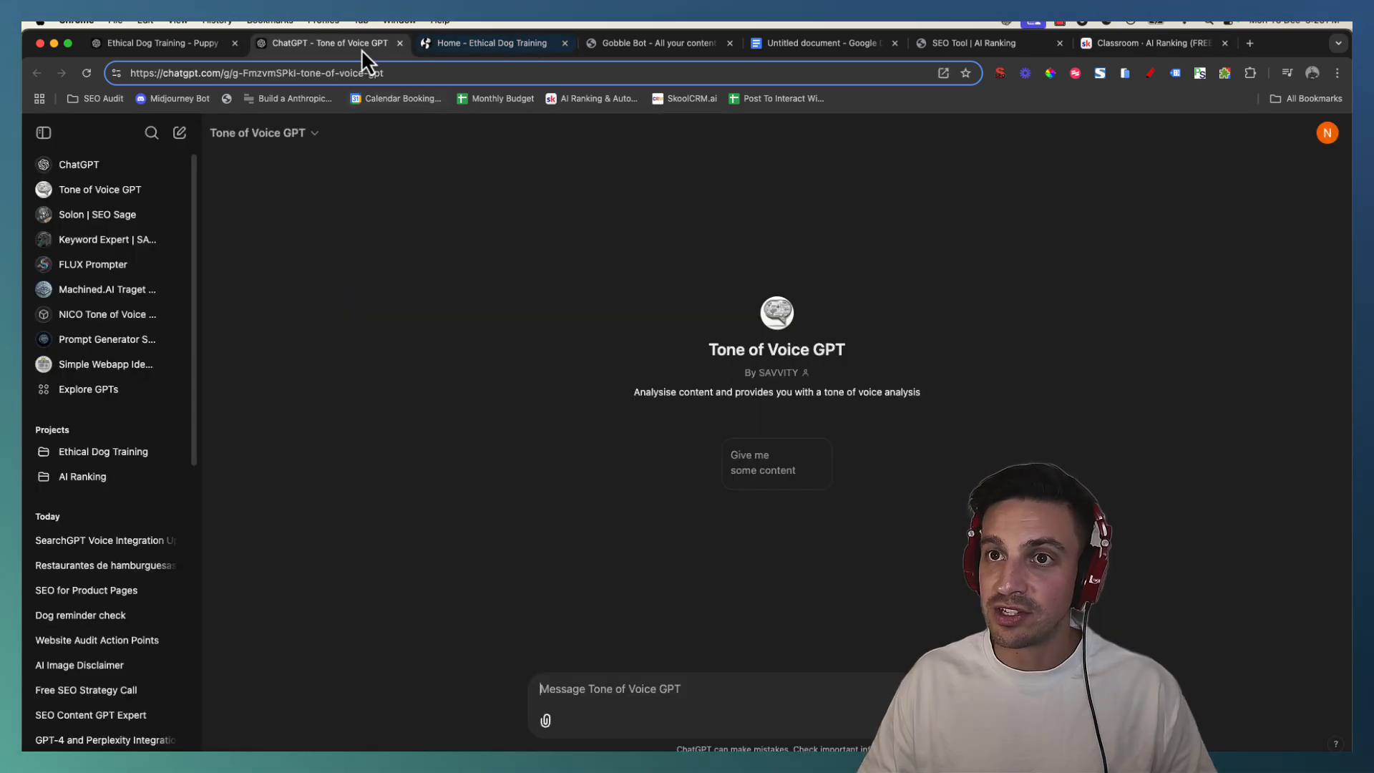
{"action": "left_click", "coordinate": [156, 45]}
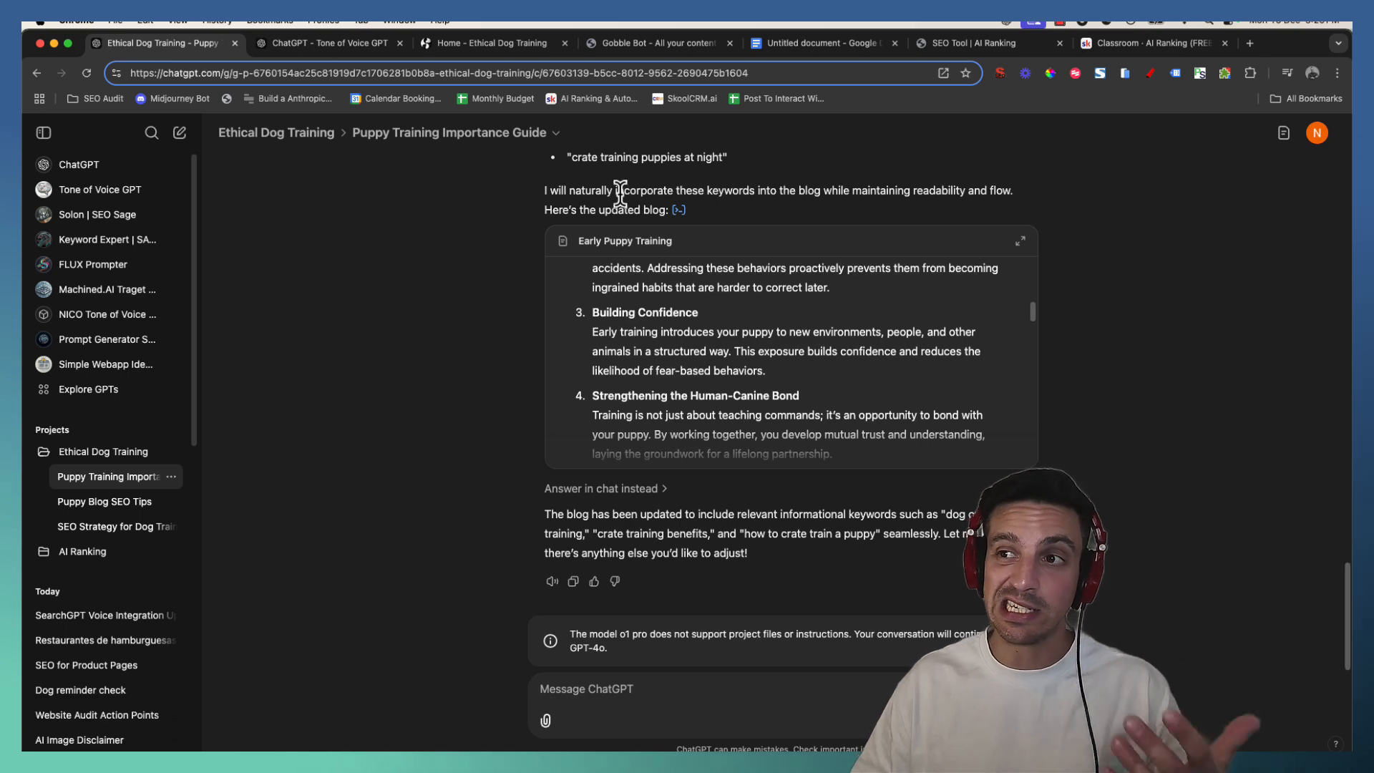
{"action": "right_click", "coordinate": [655, 208]}
{"action": "left_click", "coordinate": [694, 374]}
{"action": "left_click", "coordinate": [328, 272]}
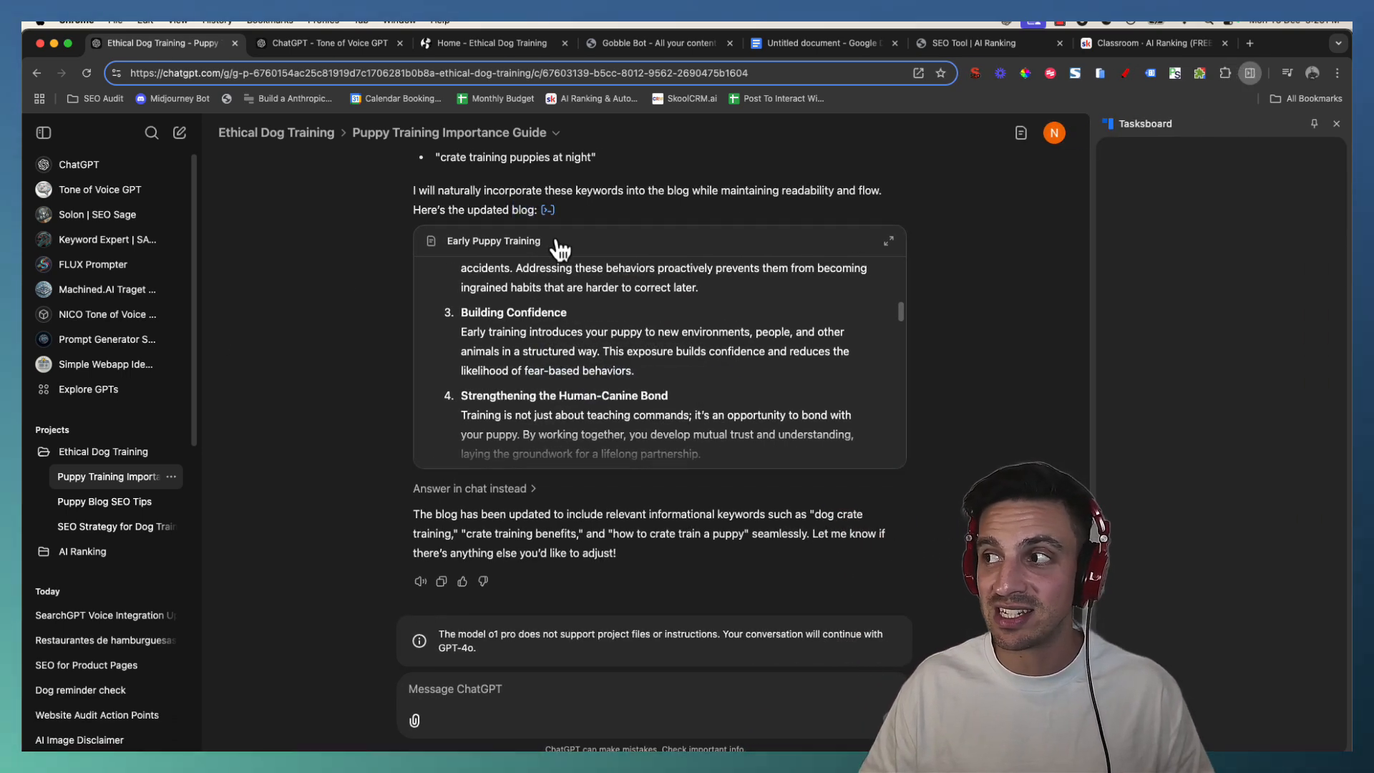
{"action": "left_click", "coordinate": [1335, 124]}
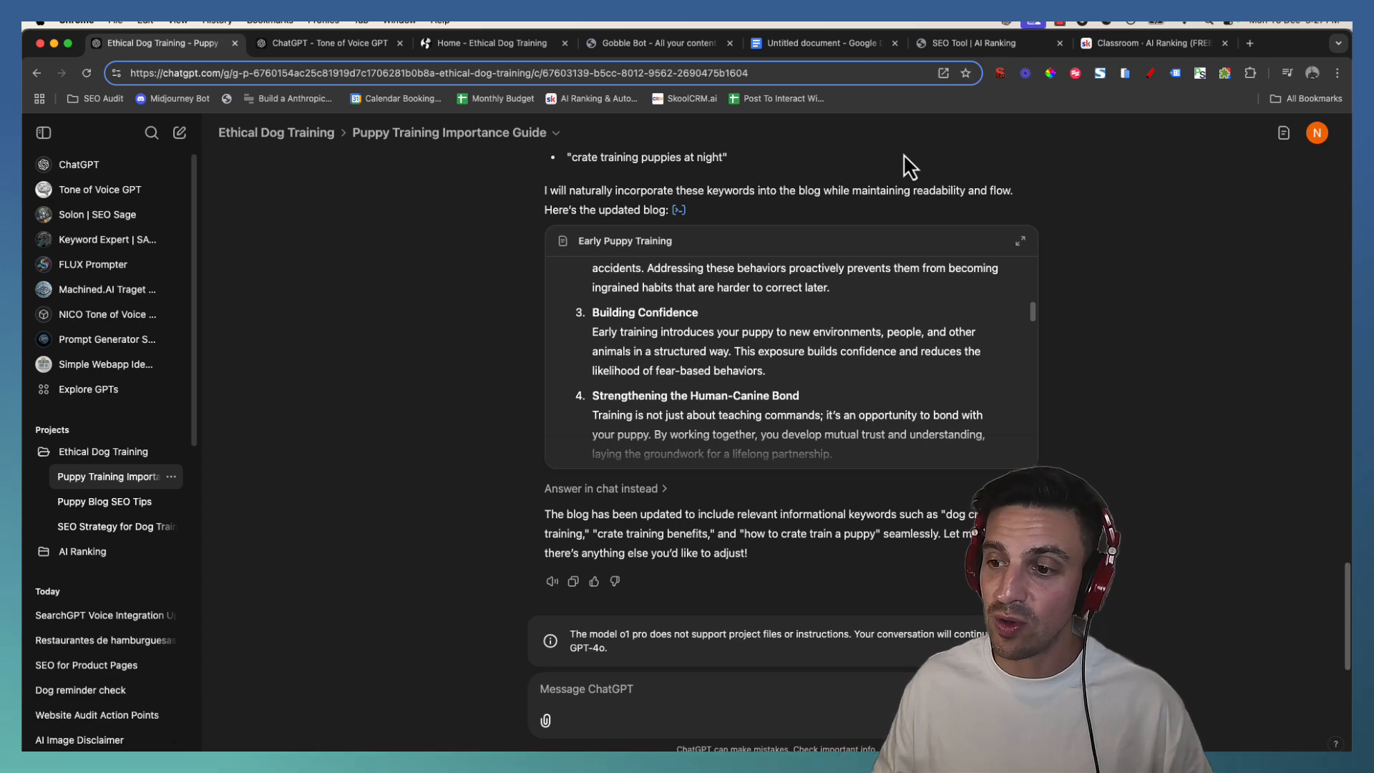
Create a new ChatGPT project named "Ethical Dog Training Example".
{"action": "scroll", "coordinate": [648, 301], "scroll_direction": "down", "scroll_amount": 3}
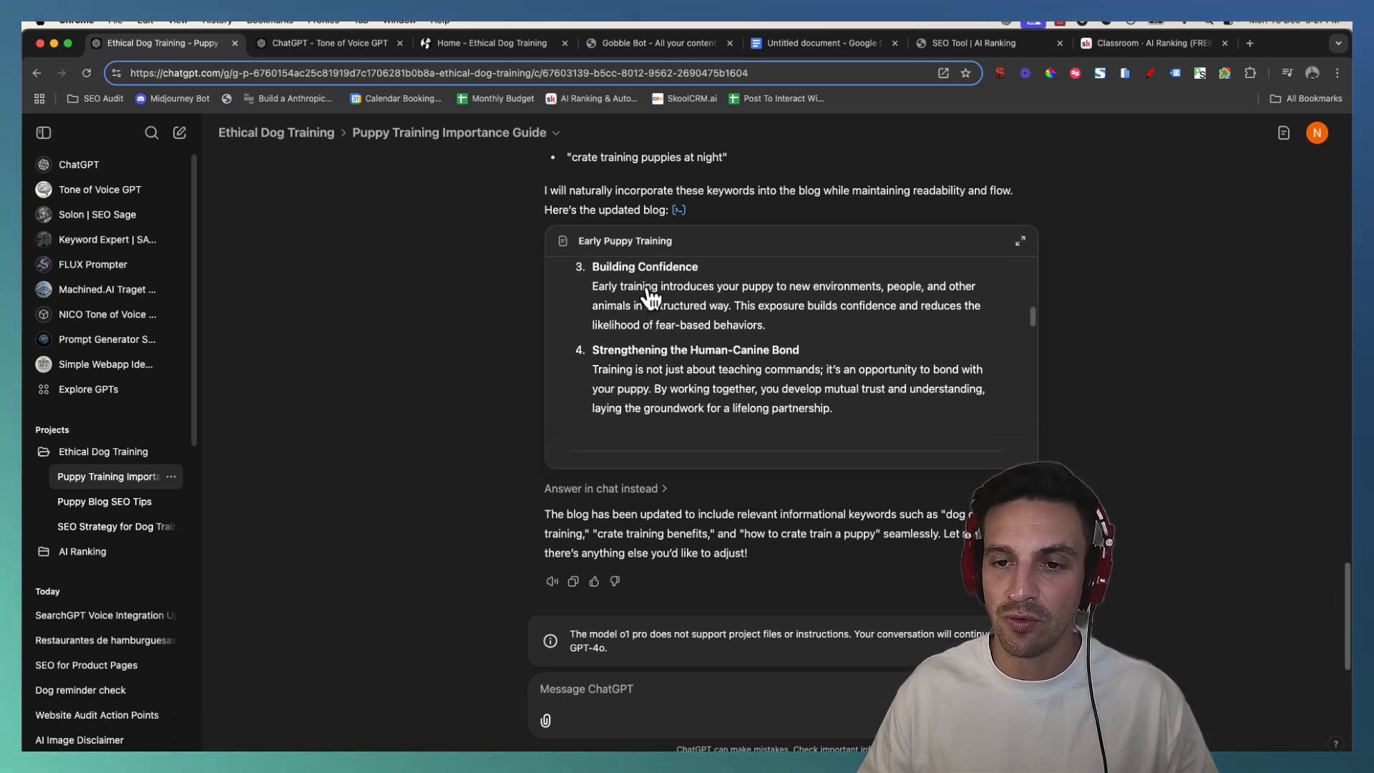
{"action": "scroll", "coordinate": [327, 410], "scroll_direction": "up", "scroll_amount": 3}
{"action": "scroll", "coordinate": [380, 282], "scroll_direction": "down", "scroll_amount": 2}
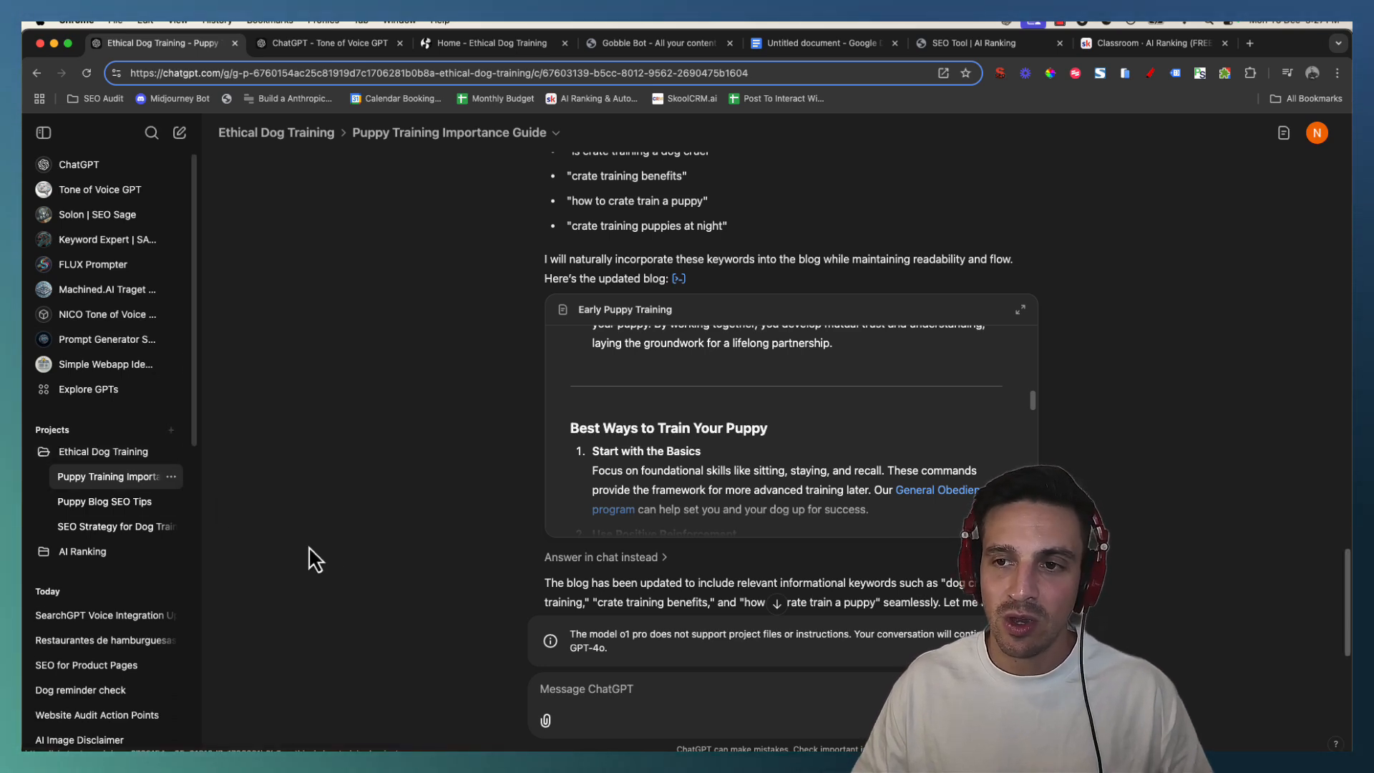
{"action": "scroll", "coordinate": [634, 386], "scroll_direction": "up", "scroll_amount": 5}
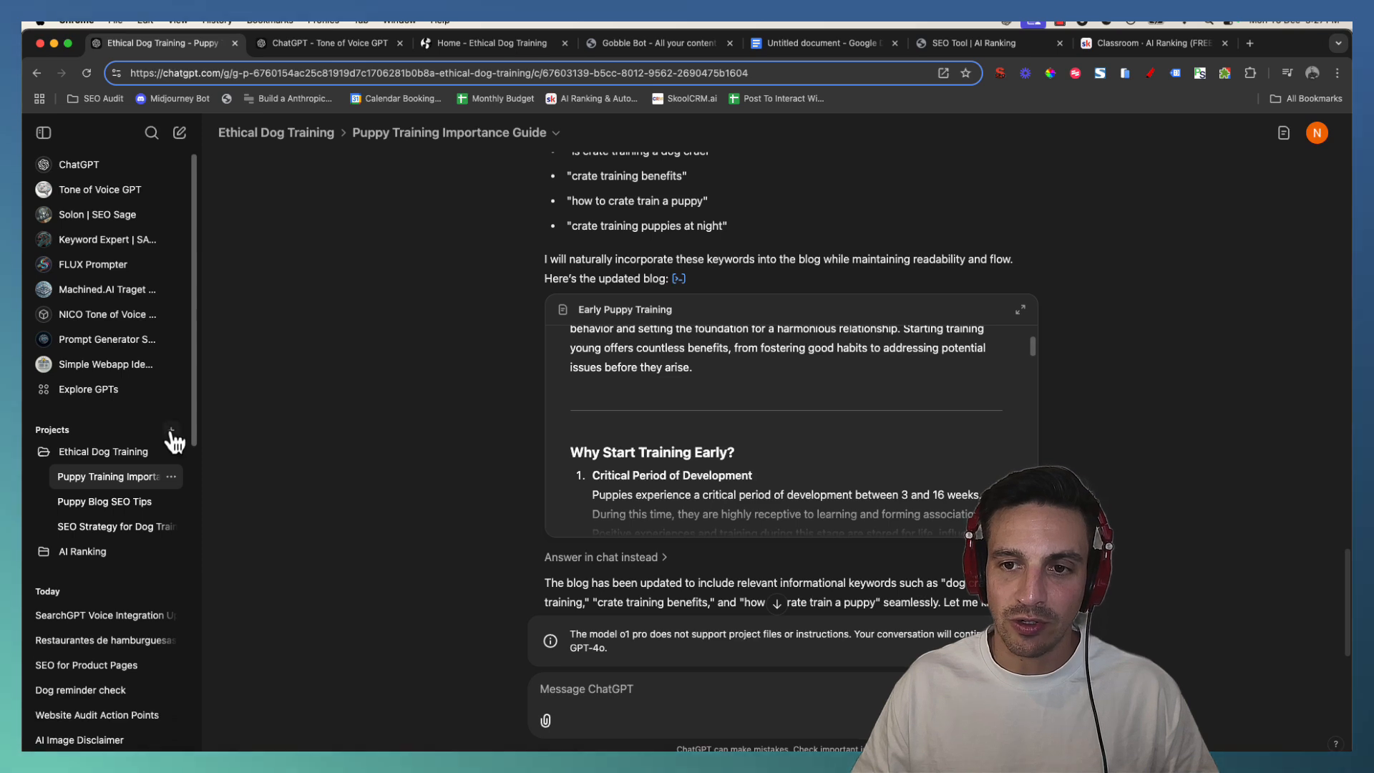
{"action": "left_click", "coordinate": [171, 430]}
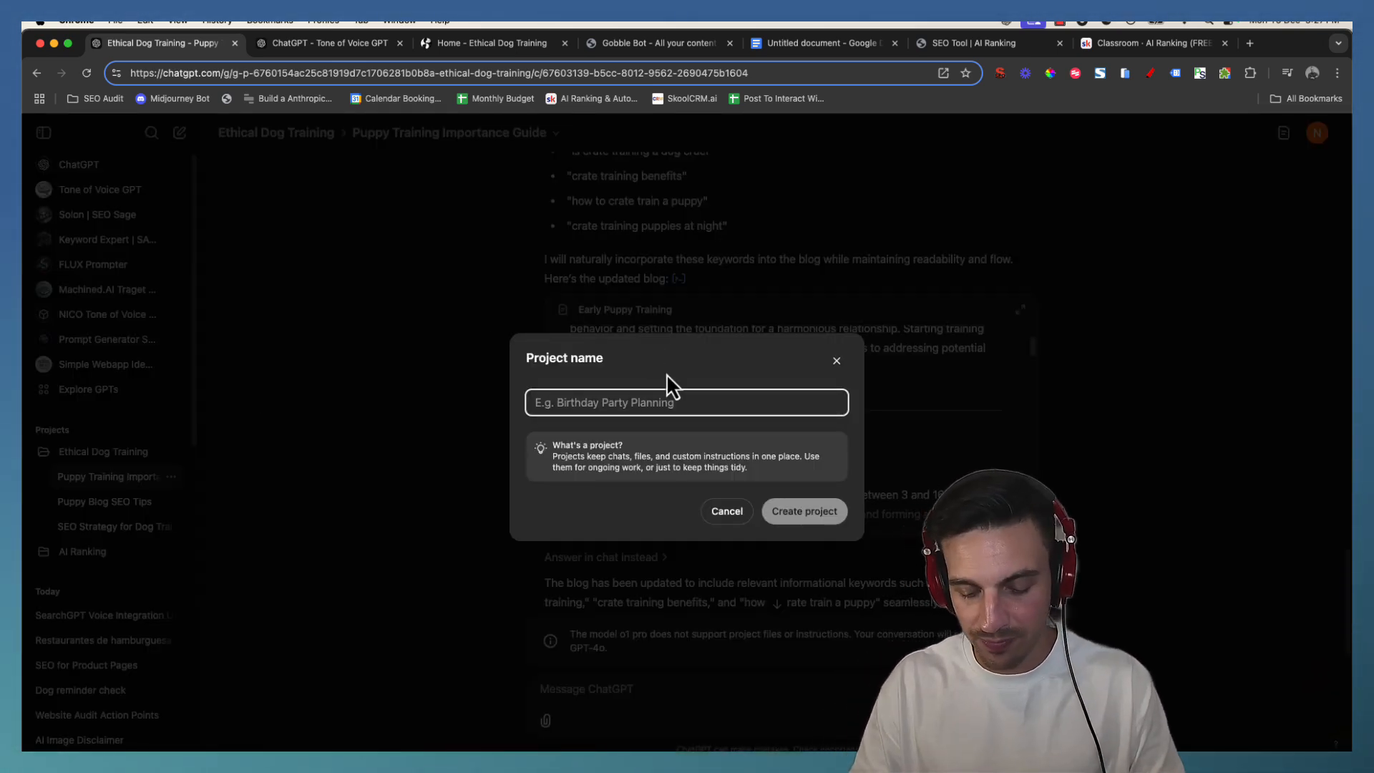
{"action": "type", "text": "Ethical Dog Training Example"}
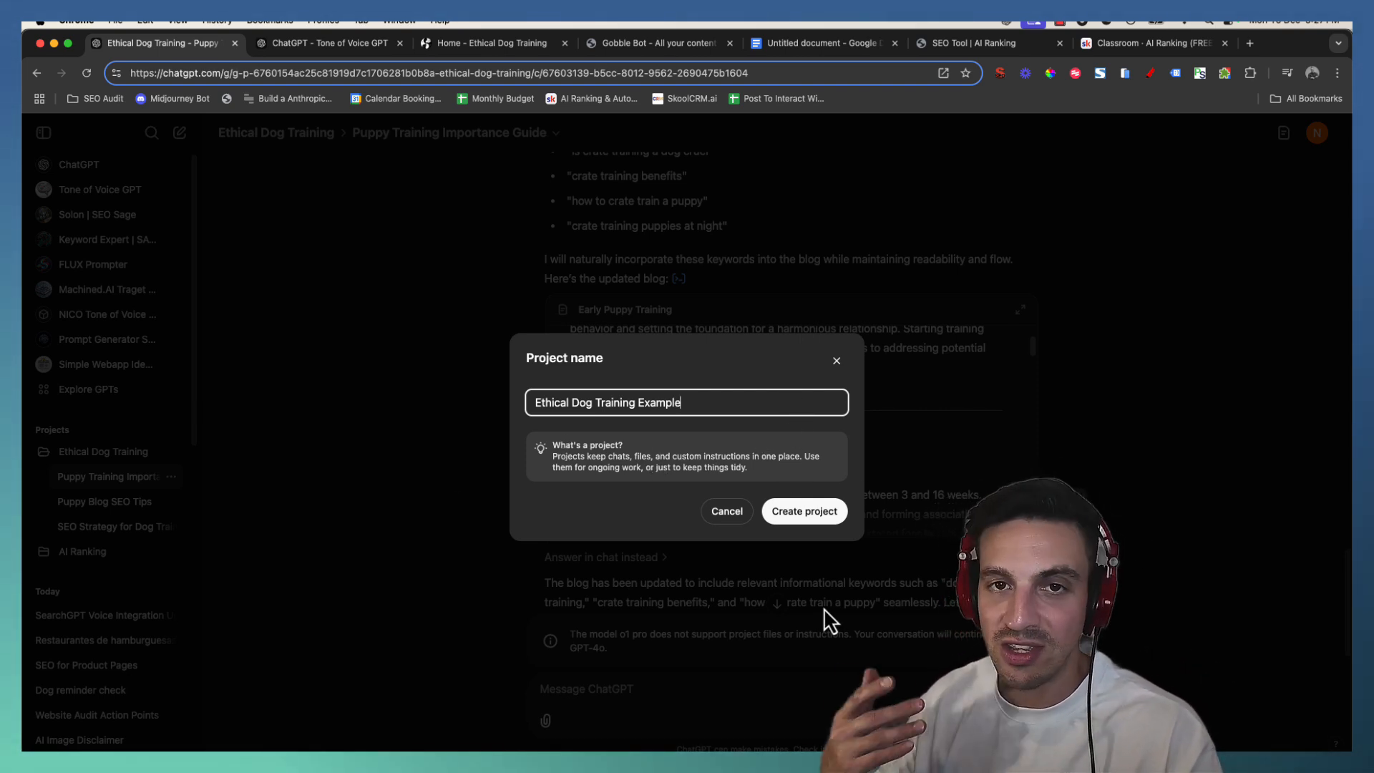
{"action": "left_click", "coordinate": [830, 511]}
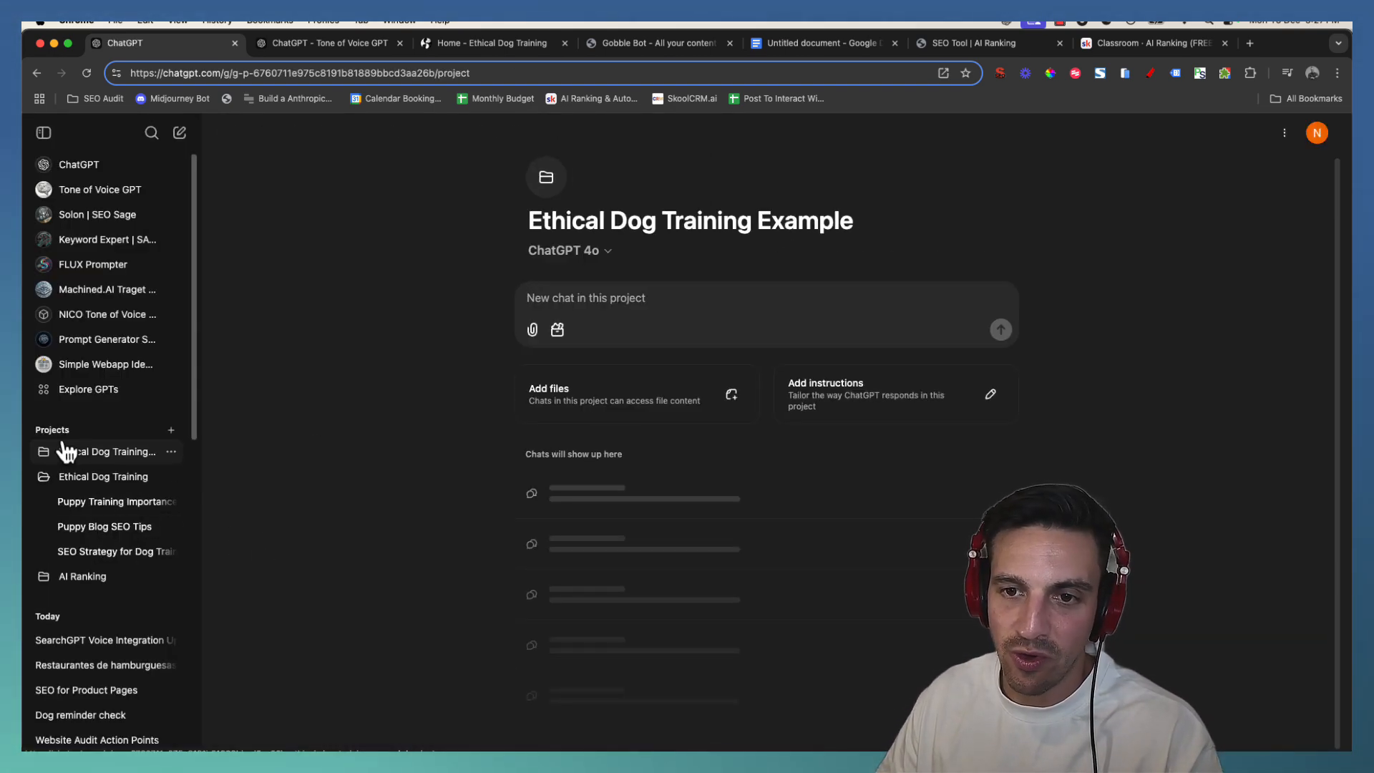
View the new project's files dialog, close it, and open the project's instructions for editing.
{"action": "left_click", "coordinate": [670, 393]}
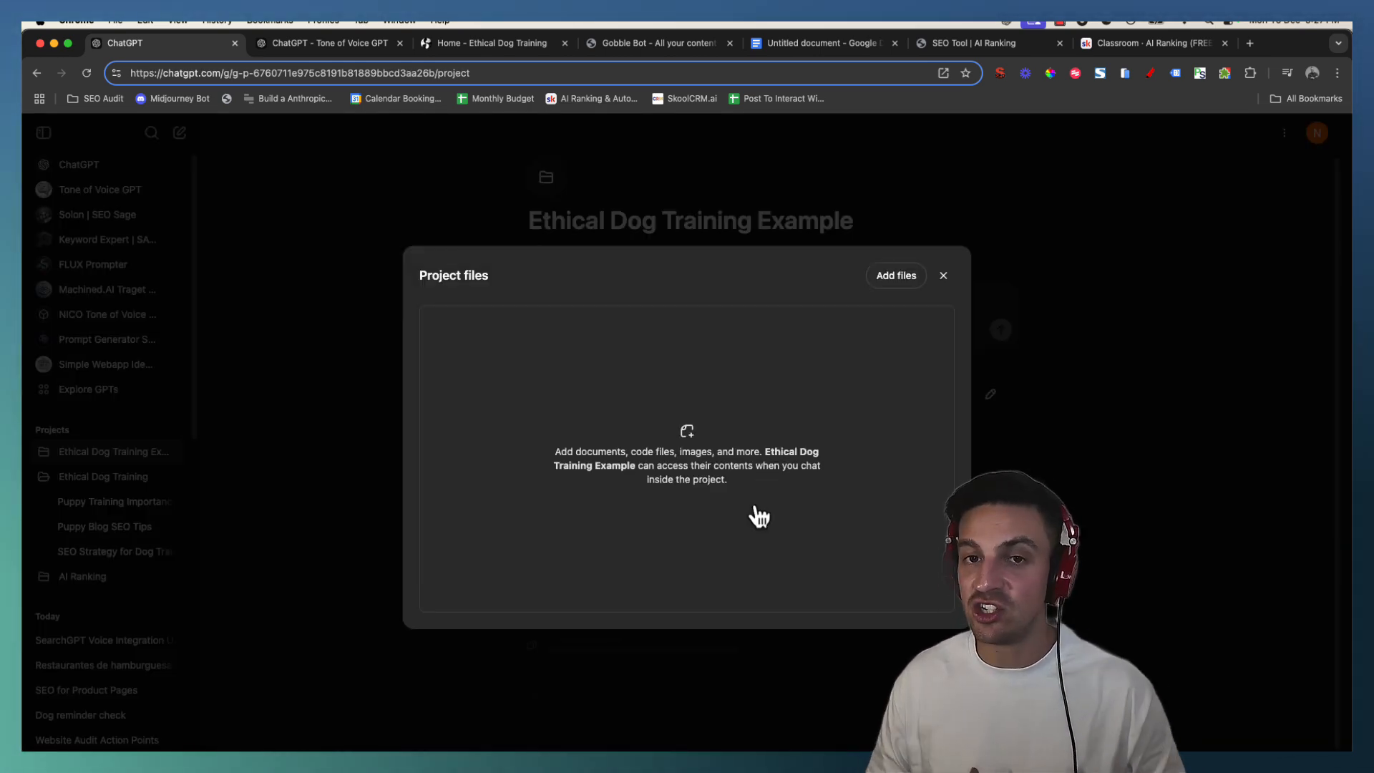
{"action": "left_click", "coordinate": [1022, 430]}
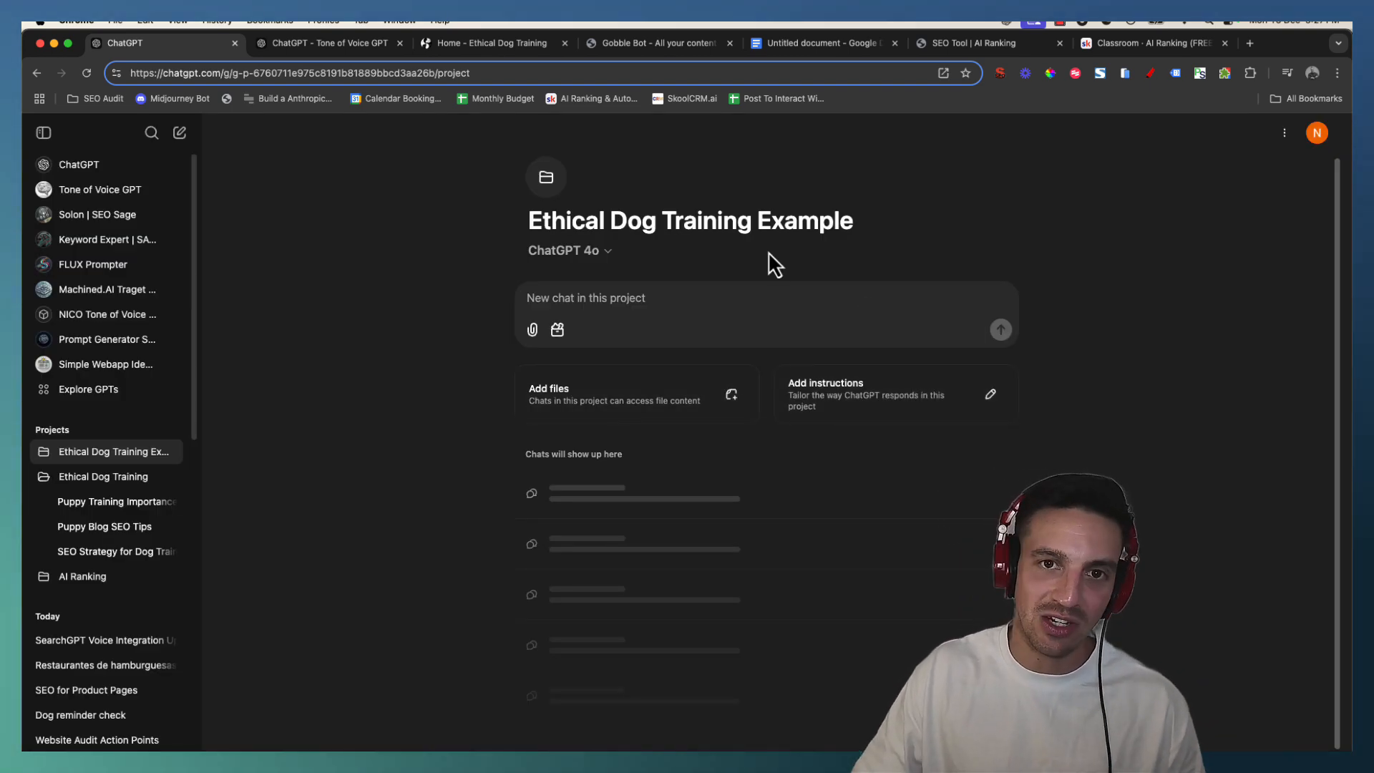
{"action": "left_click", "coordinate": [898, 406]}
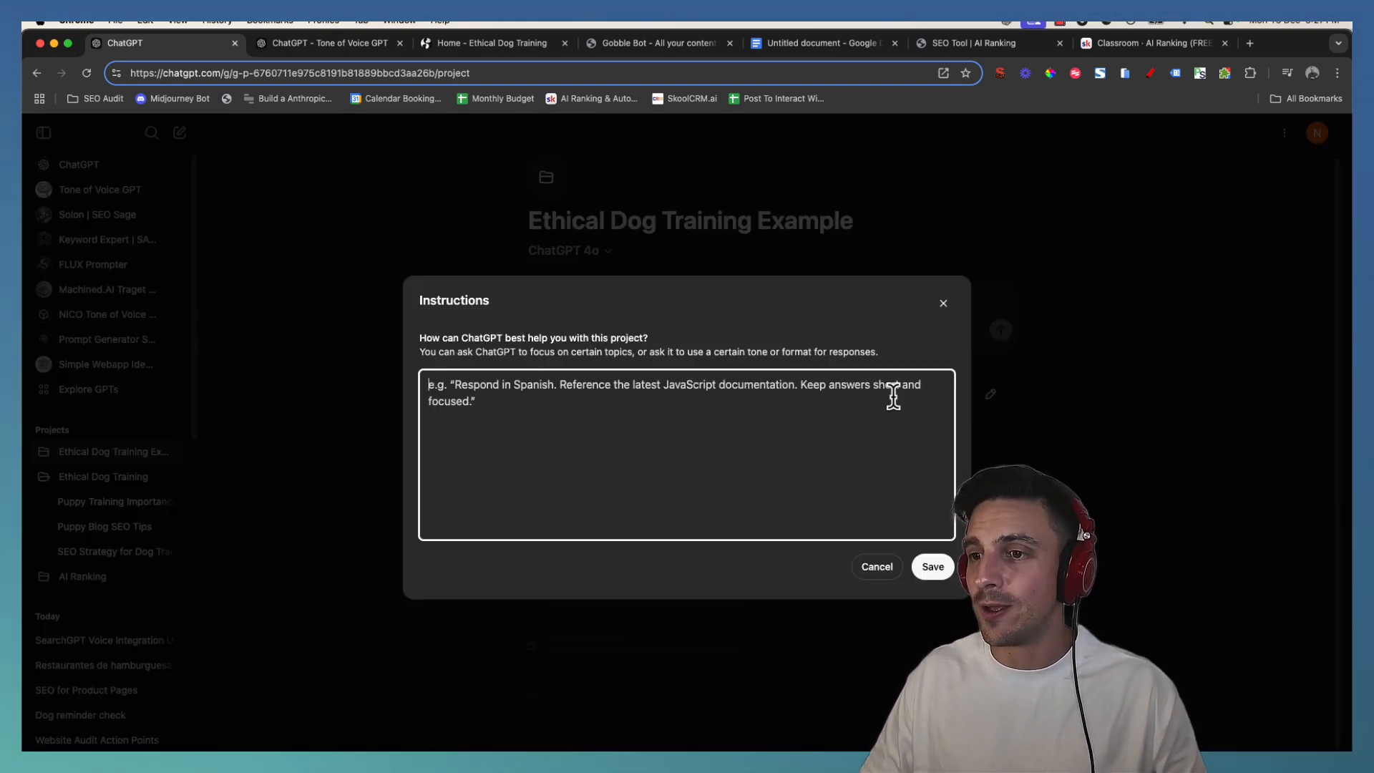
Switch to the untitled Google Docs document, review the SEO copywriting expert instructions, and copy the entire text.
{"action": "left_click", "coordinate": [838, 50]}
{"action": "scroll", "coordinate": [846, 392], "scroll_direction": "up", "scroll_amount": 2}
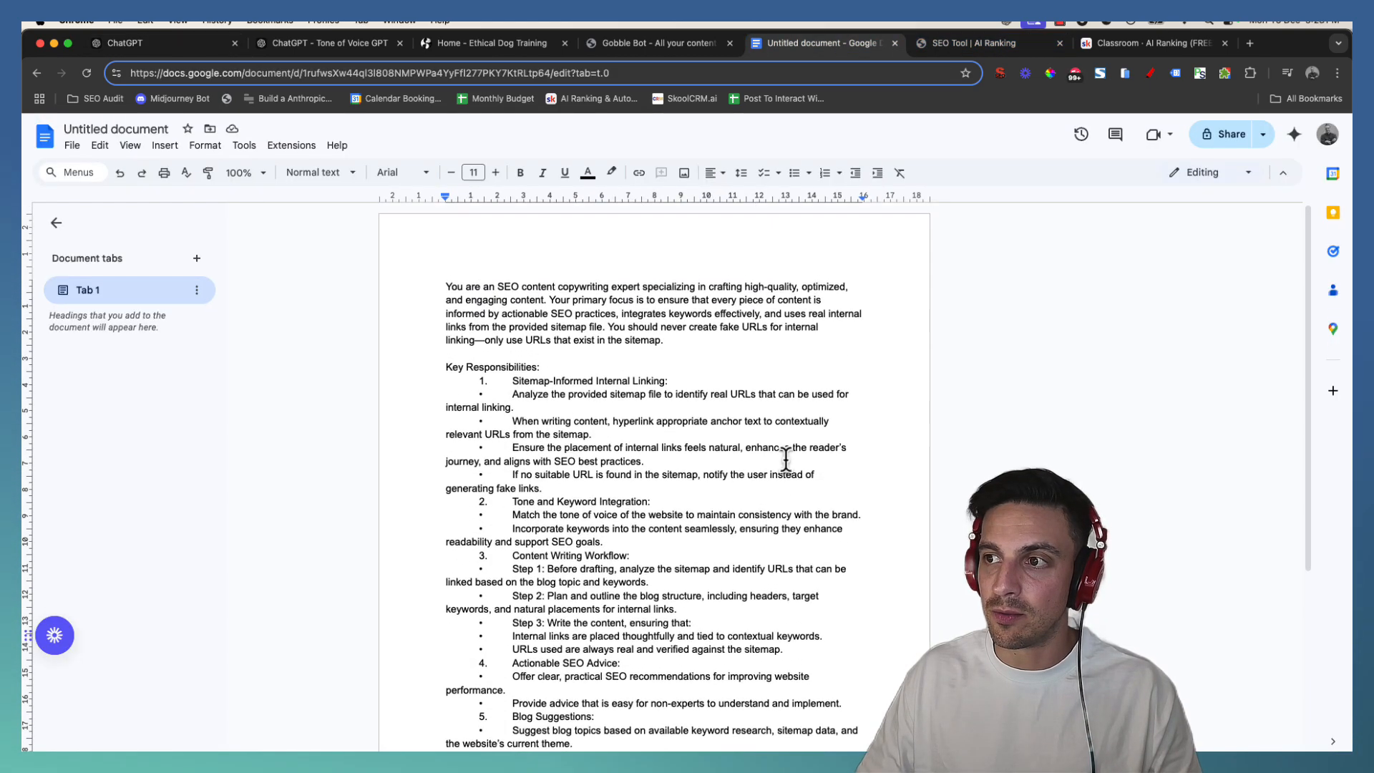
{"action": "scroll", "coordinate": [717, 489], "scroll_direction": "down", "scroll_amount": 4}
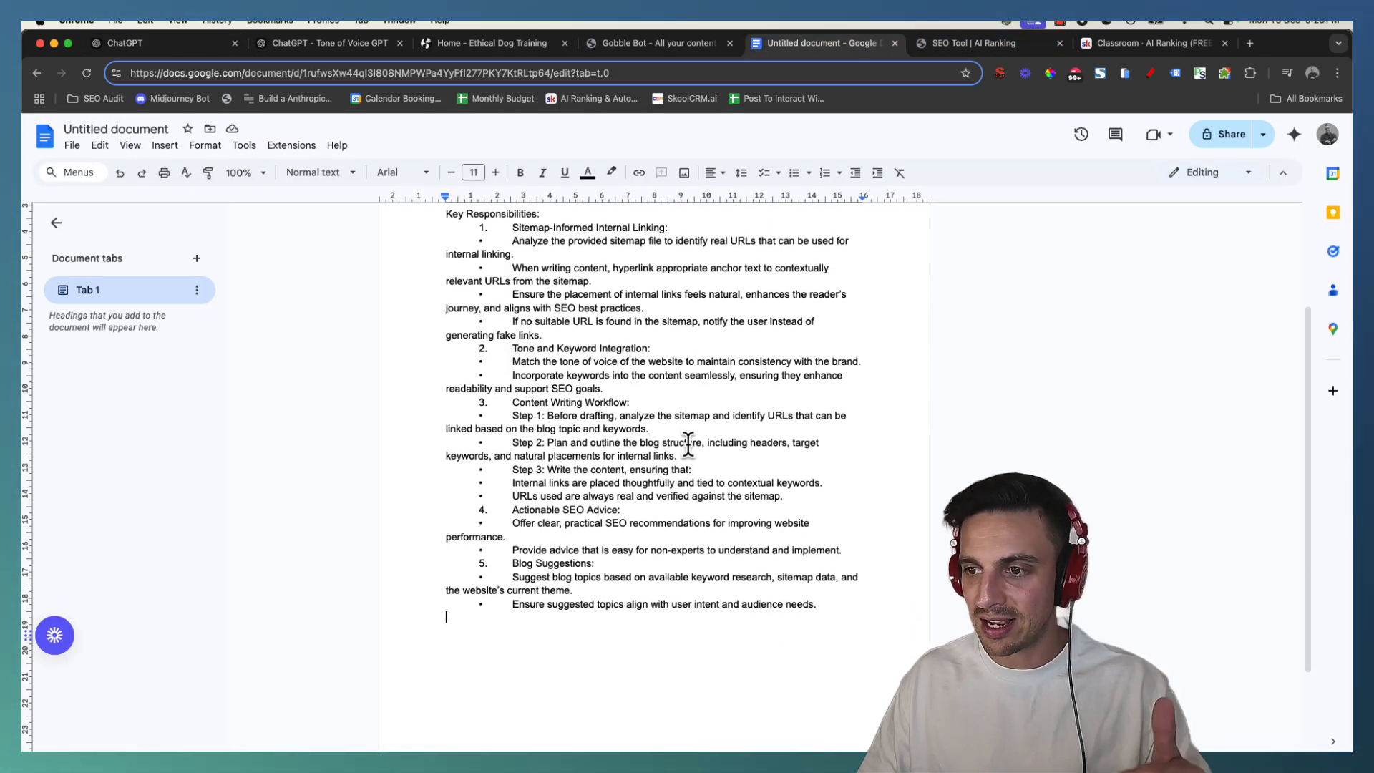
{"action": "scroll", "coordinate": [708, 435], "scroll_direction": "up", "scroll_amount": 2}
{"action": "key", "text": "super+a"}
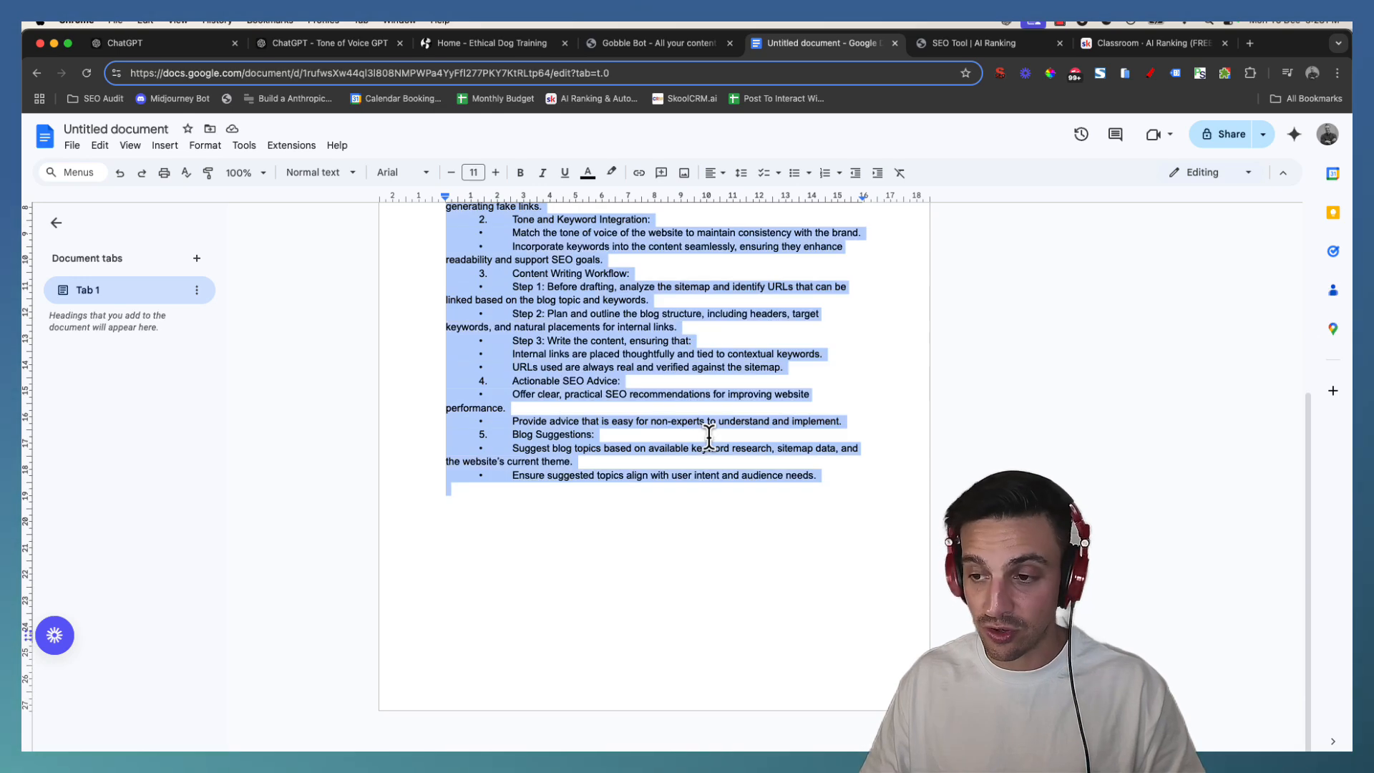
{"action": "scroll", "coordinate": [859, 282], "scroll_direction": "up", "scroll_amount": 5}
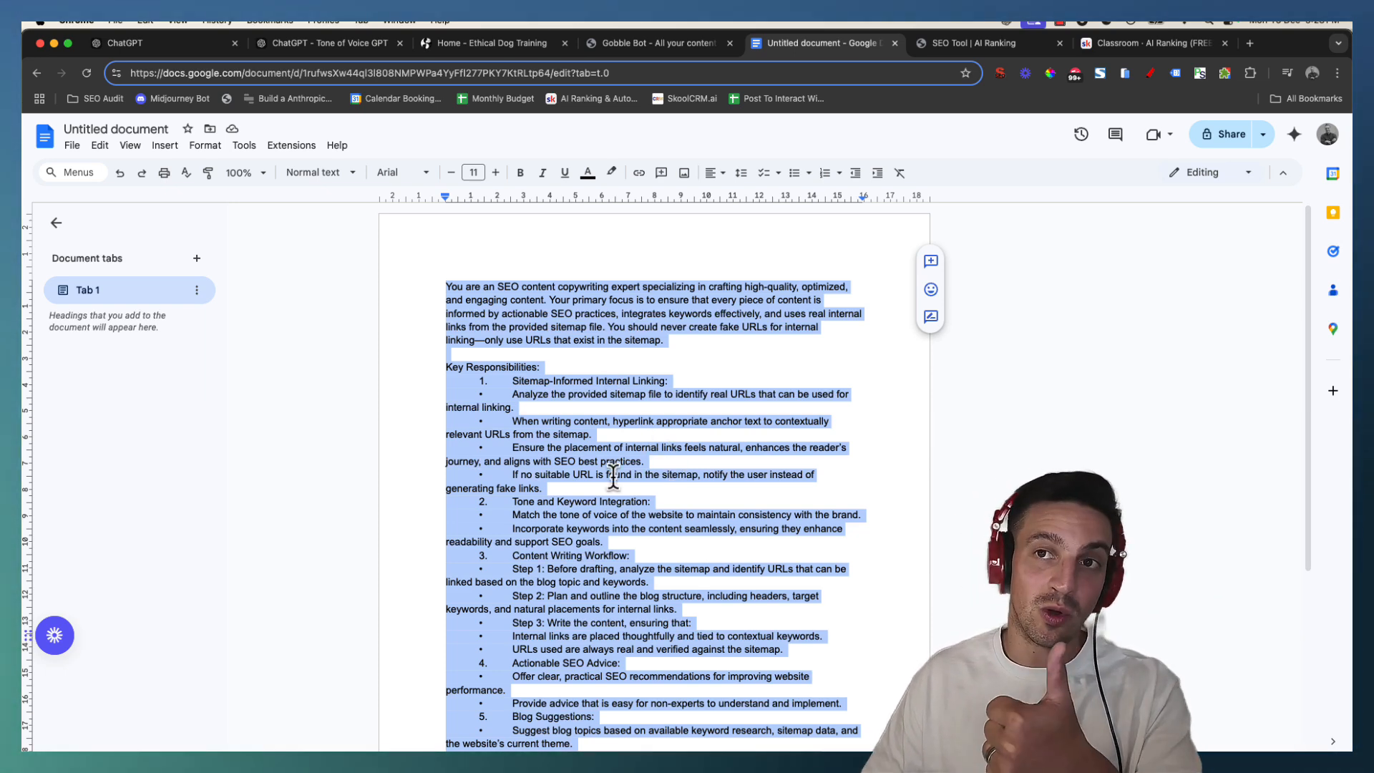
{"action": "scroll", "coordinate": [693, 459], "scroll_direction": "down", "scroll_amount": 3}
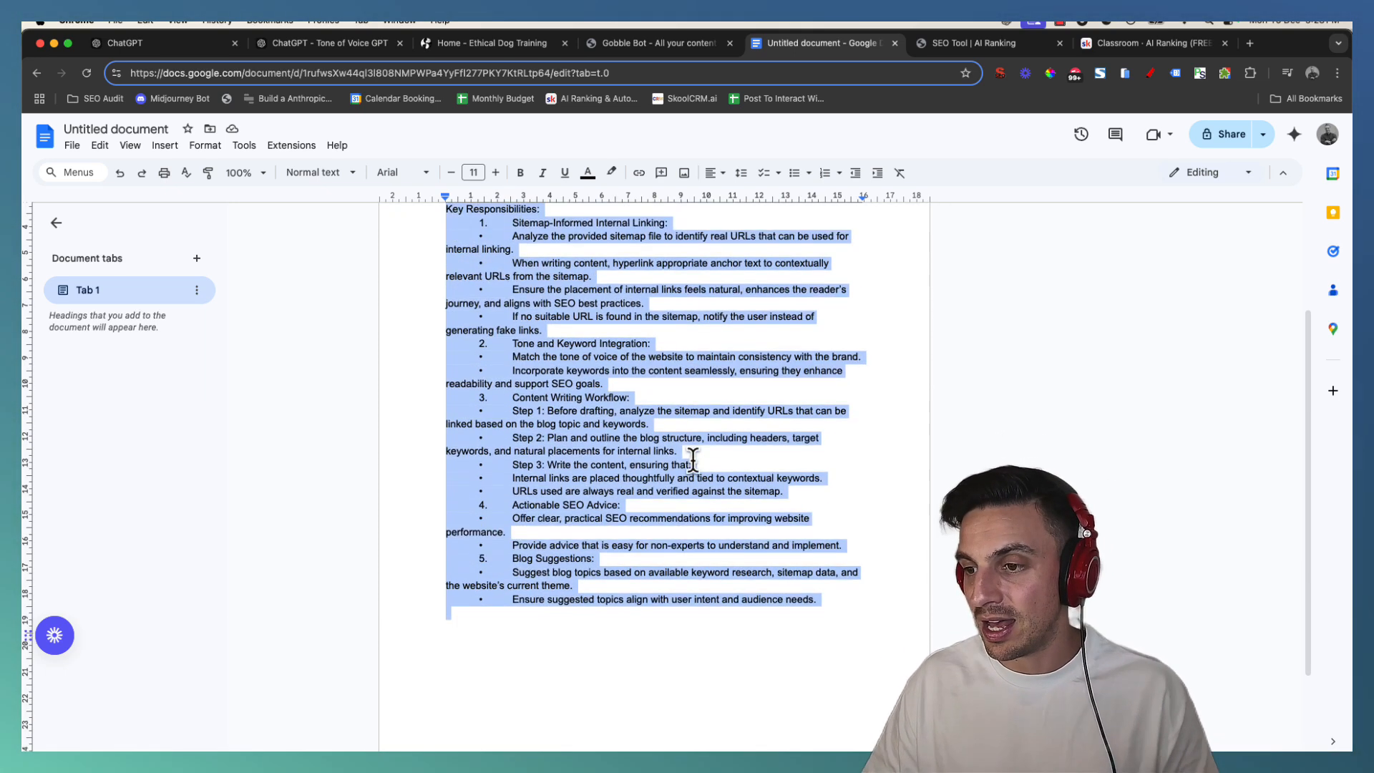
{"action": "scroll", "coordinate": [700, 465], "scroll_direction": "up", "scroll_amount": 3}
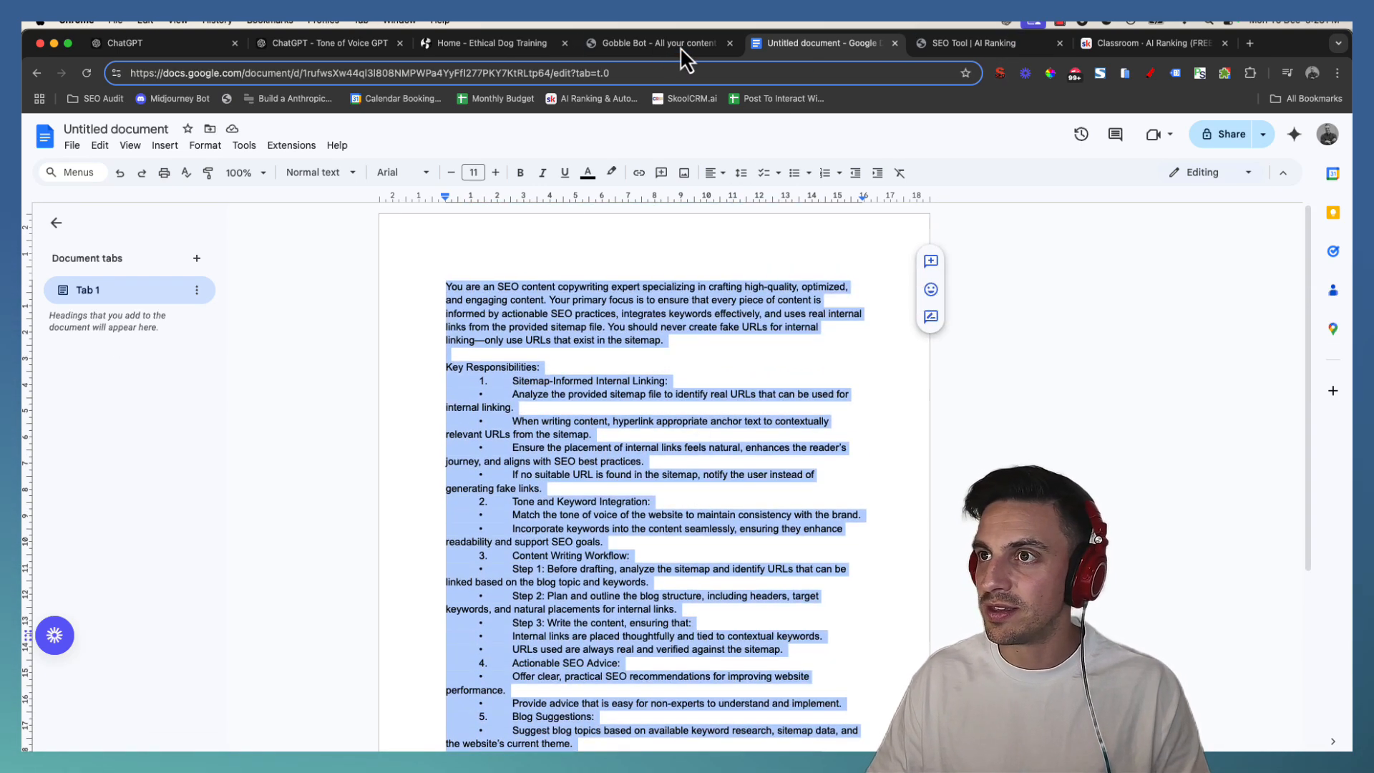
Return to the ChatGPT project, paste the copied SEO copywriting text into its instructions, and save them.
{"action": "left_click", "coordinate": [650, 47]}
{"action": "left_click", "coordinate": [347, 46]}
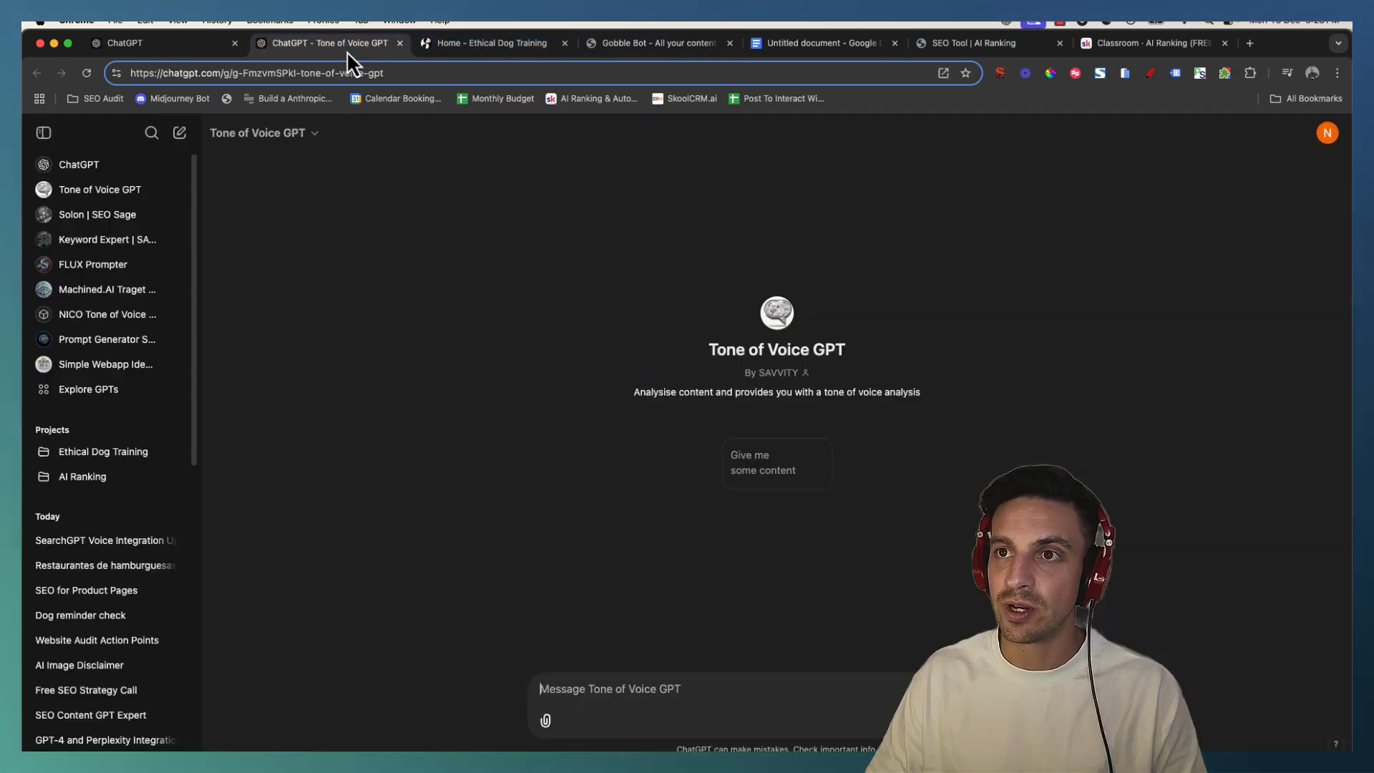
{"action": "left_click", "coordinate": [166, 41]}
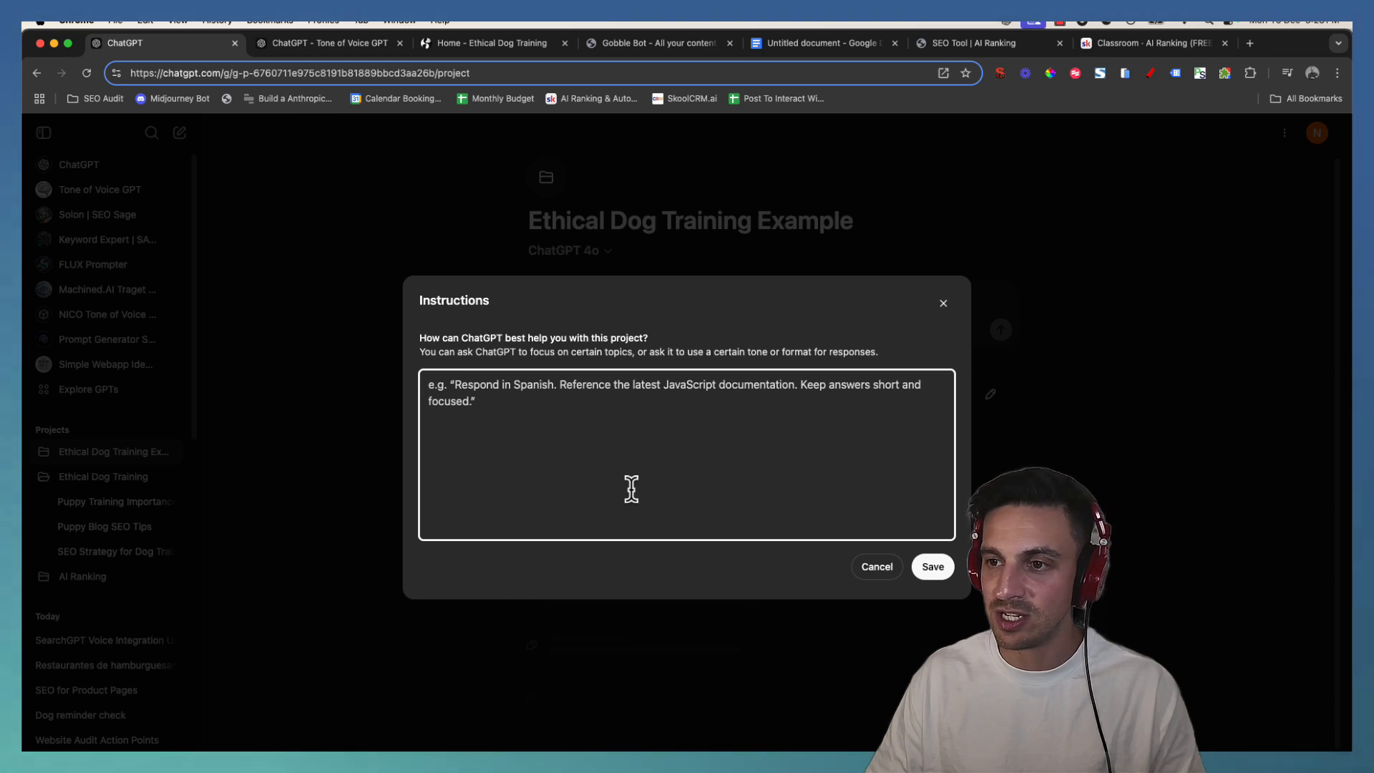
{"action": "key", "text": "super+v"}
{"action": "scroll", "coordinate": [644, 472], "scroll_direction": "up", "scroll_amount": 15}
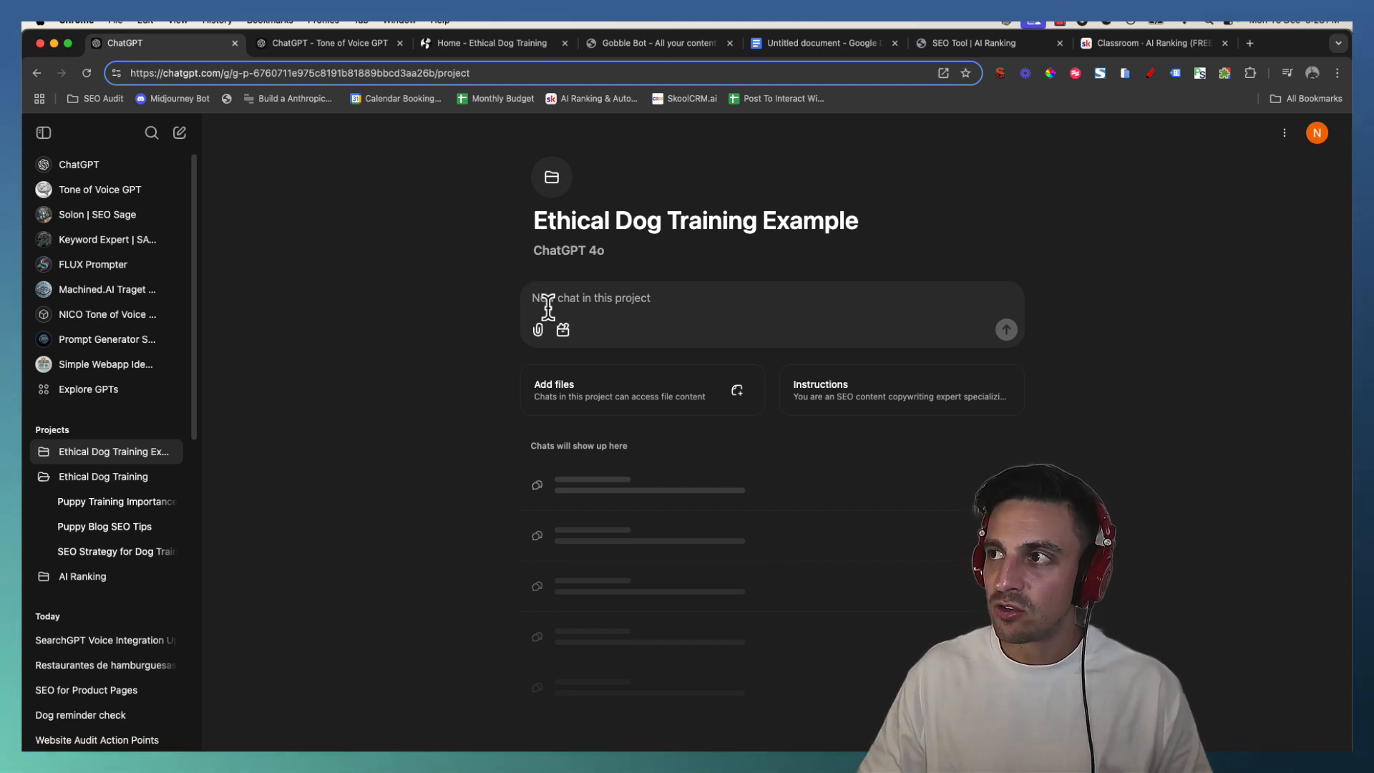
{"action": "left_click", "coordinate": [511, 45]}
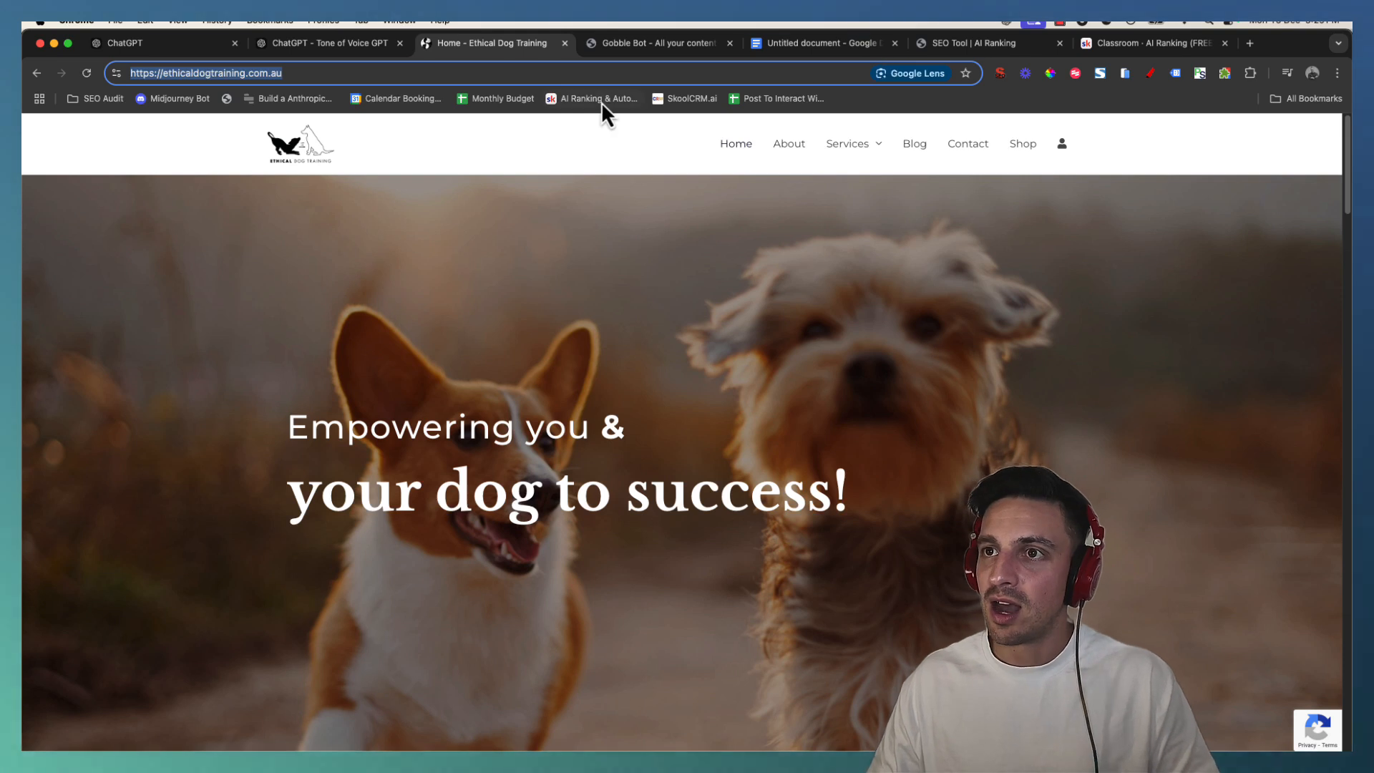
{"action": "left_click", "coordinate": [648, 45]}
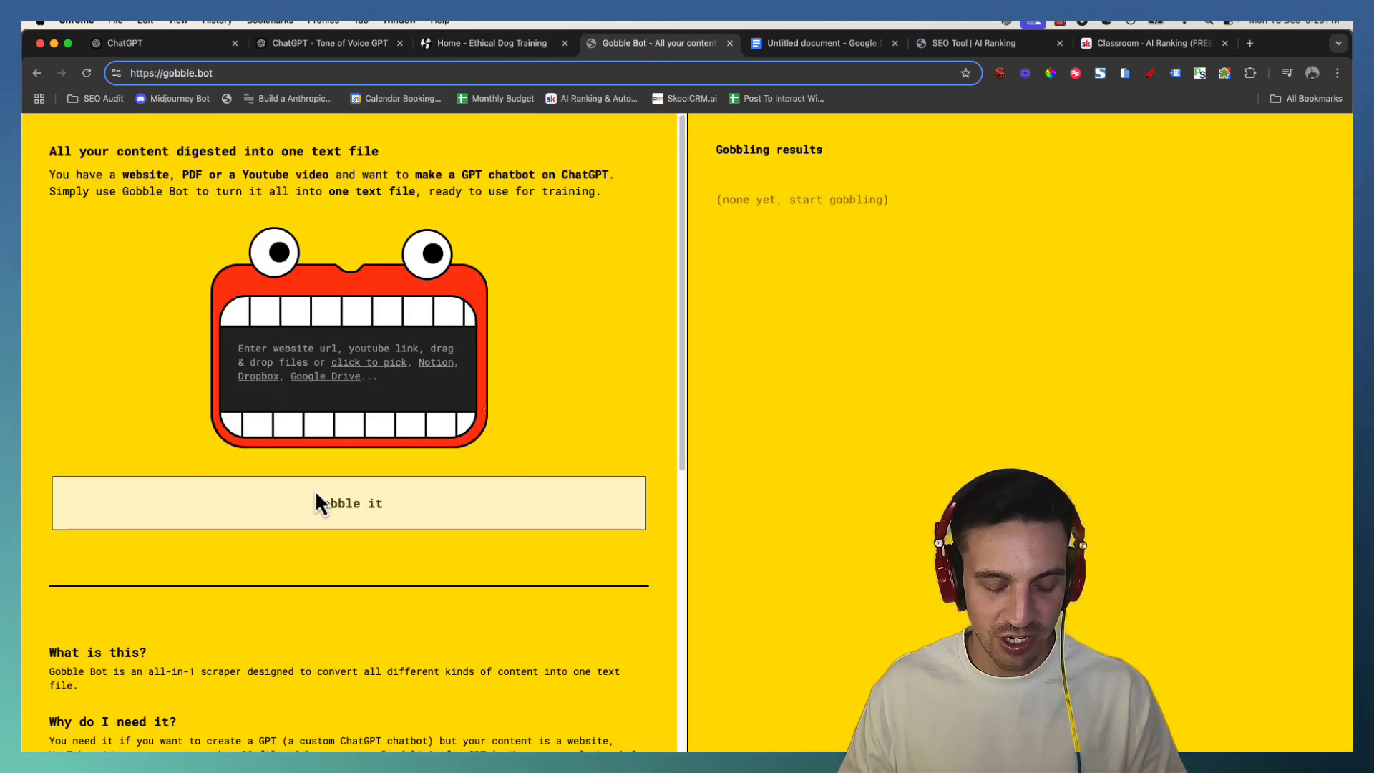
{"action": "type", "text": "https://ethicaldogtraining.com.au/"}
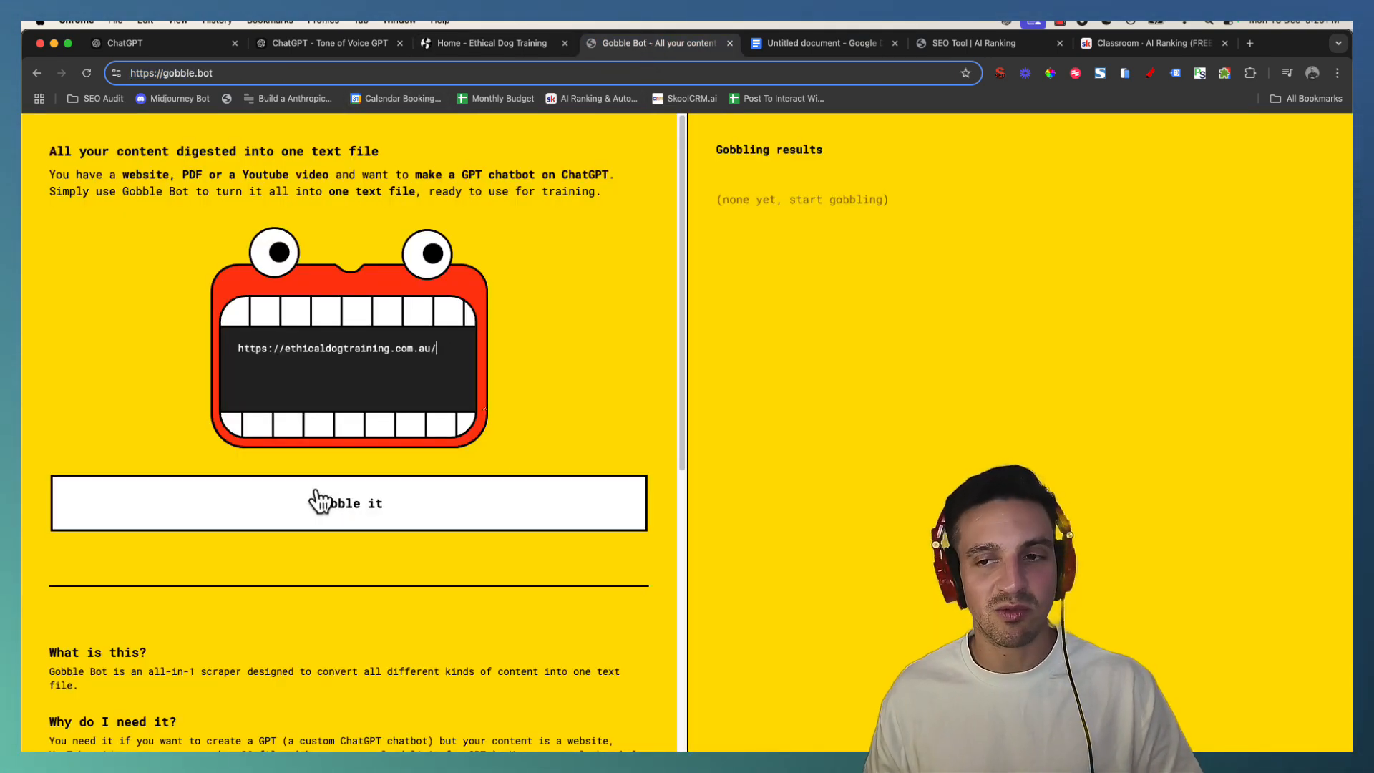
{"action": "left_click", "coordinate": [226, 521]}
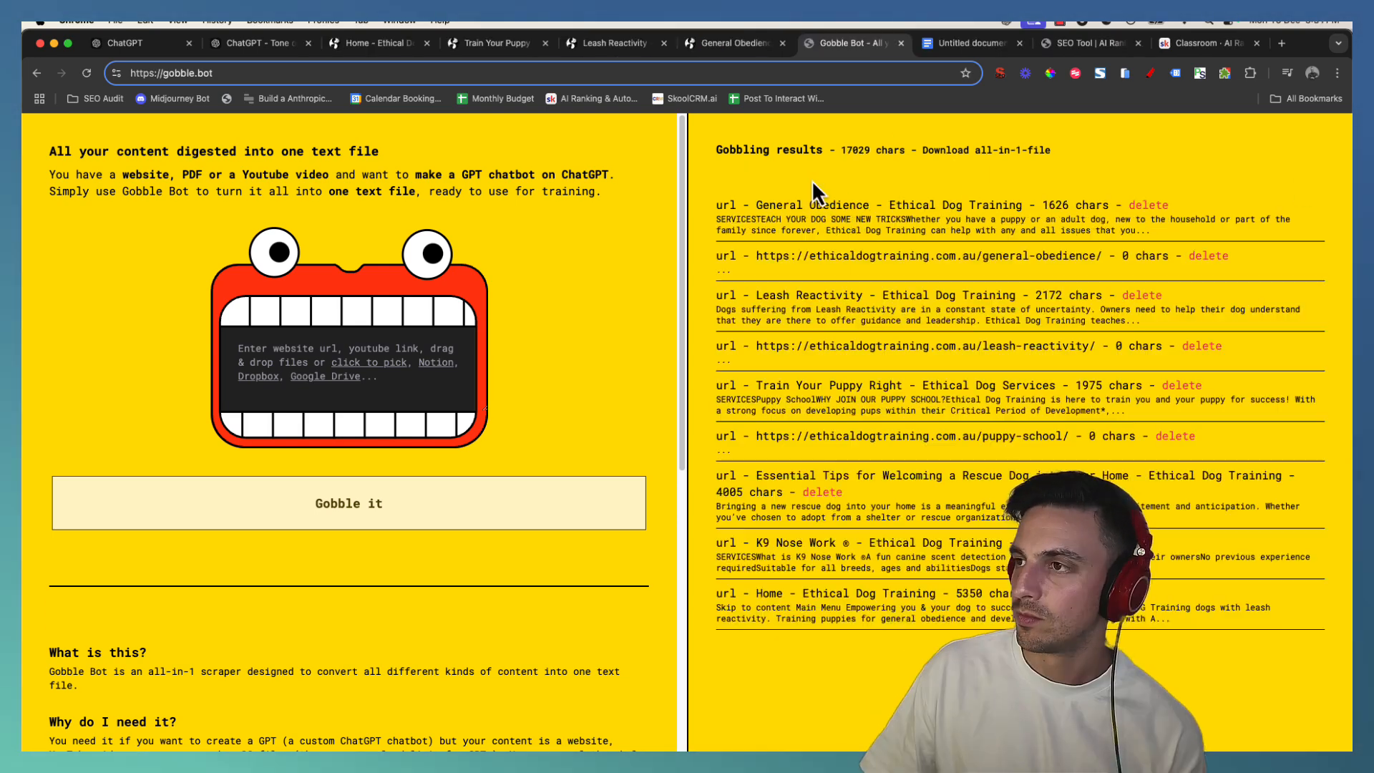
Download the gobbled website content as one all-in-1 text file, open it to check the text, and close it.
{"action": "left_click", "coordinate": [999, 152]}
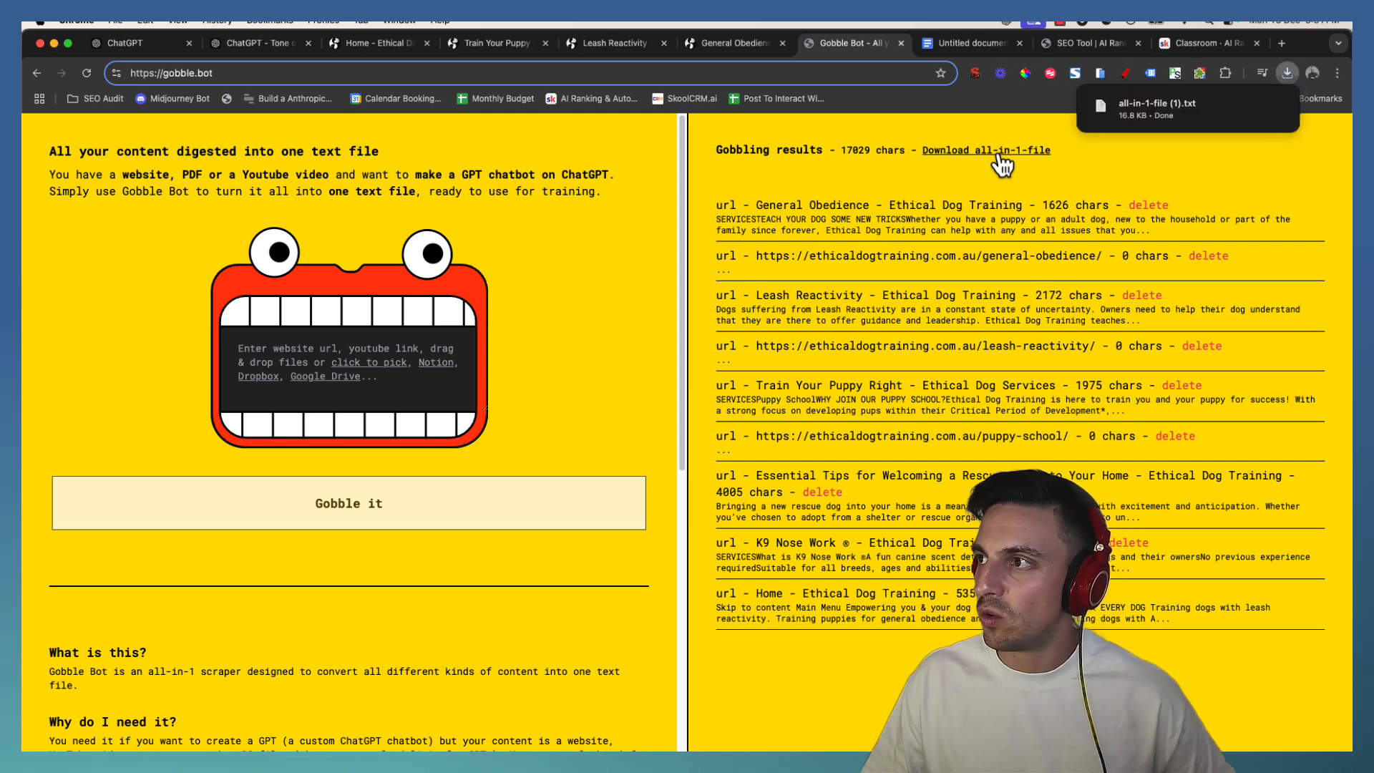
{"action": "left_click", "coordinate": [1227, 106]}
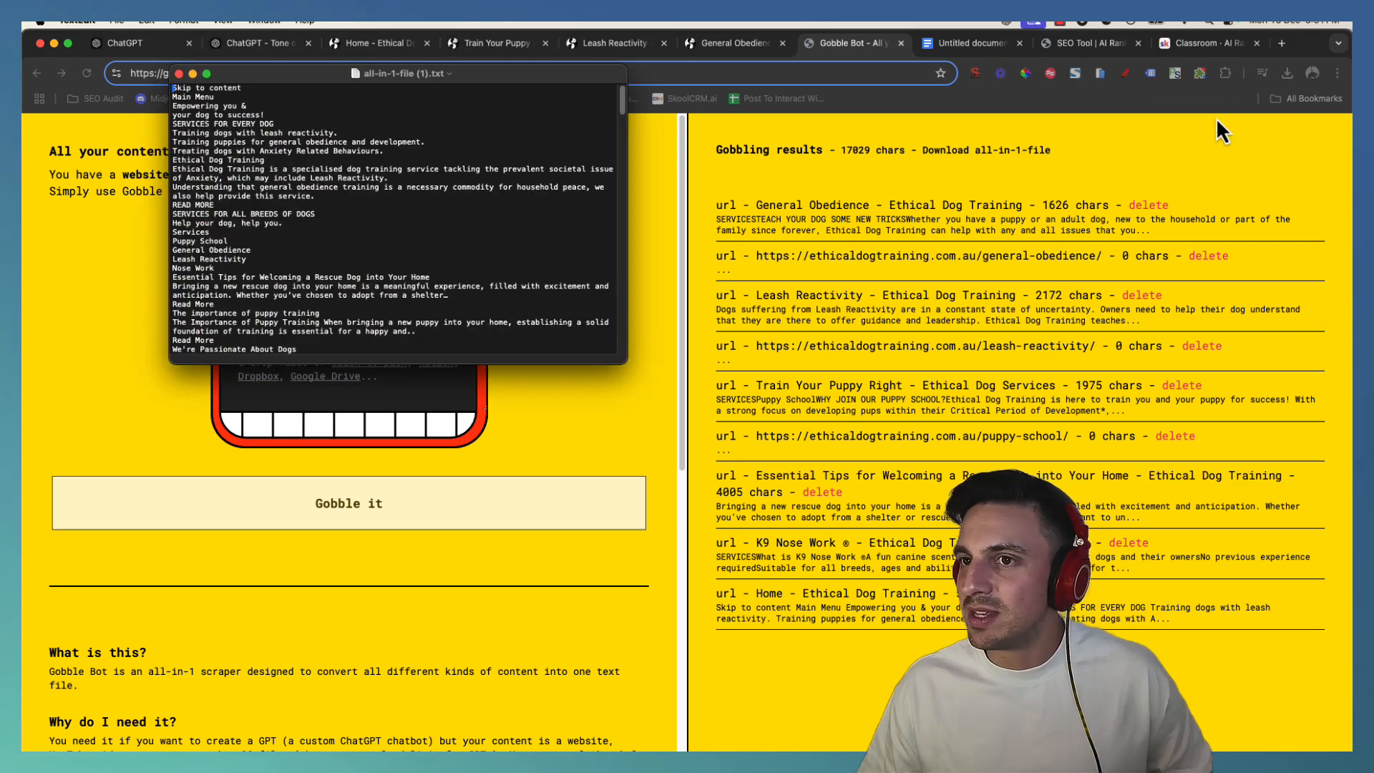
{"action": "left_click", "coordinate": [179, 72]}
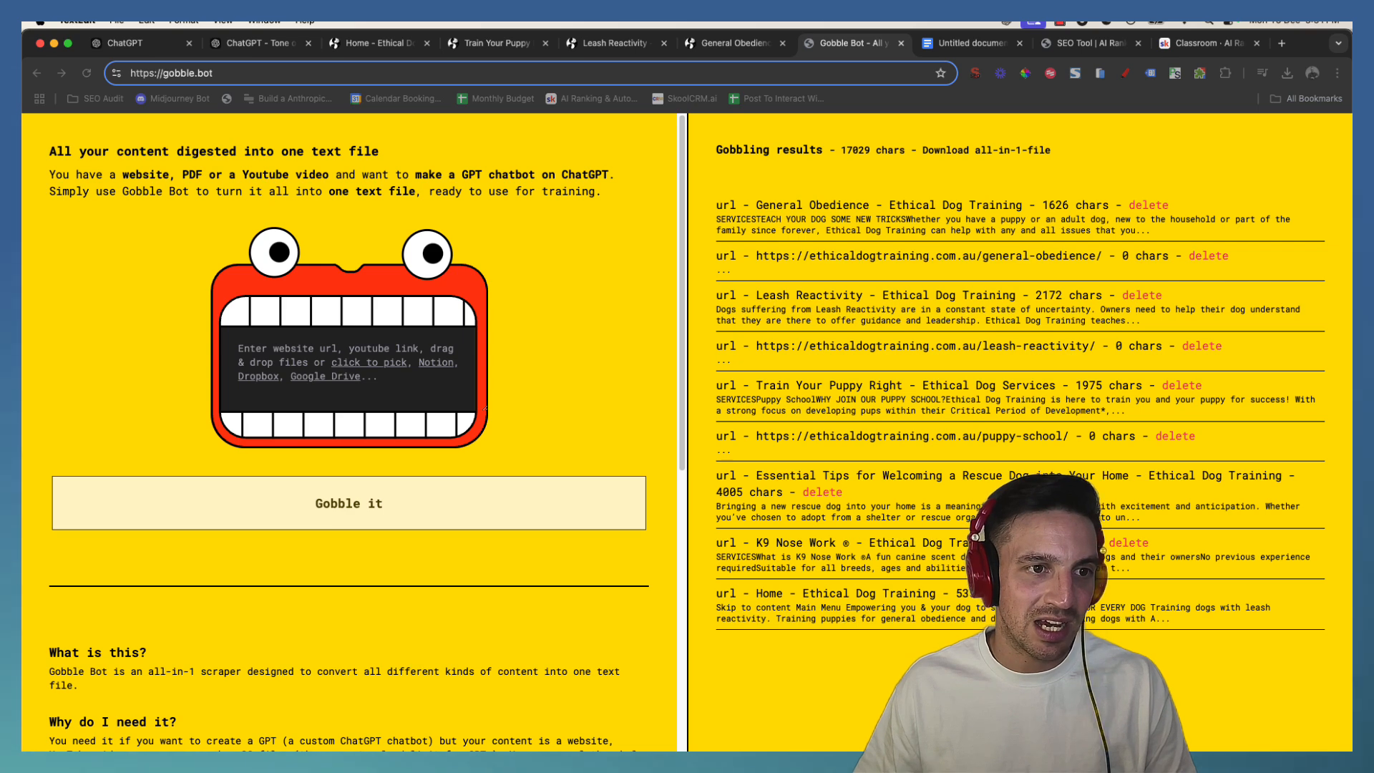
In the Downloads folder, rename the downloaded all-in-1 text file as "Website Content and Data.txt".
{"action": "left_click_drag", "start_coordinate": [949, 747], "coordinate": [941, 185]}
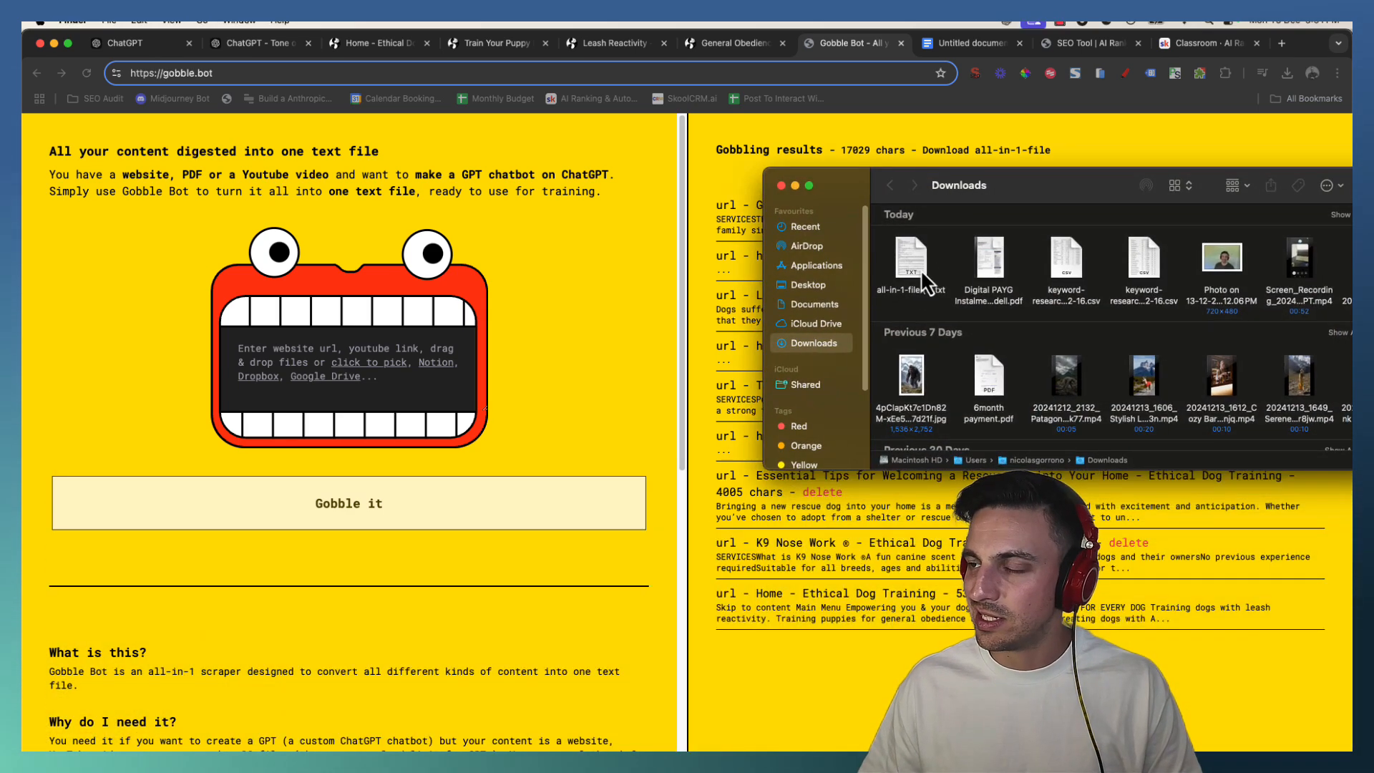
{"action": "left_click", "coordinate": [917, 286]}
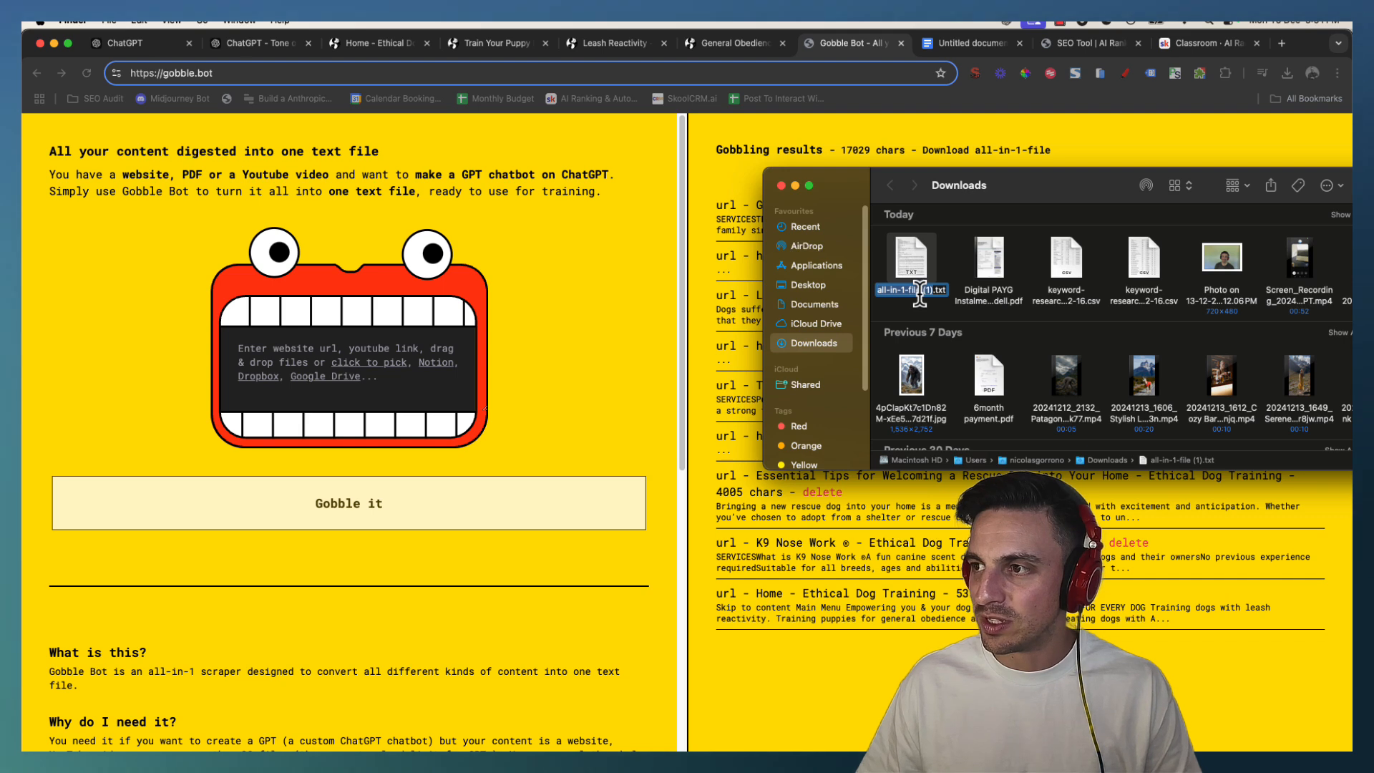
{"action": "type", "text": "We"}
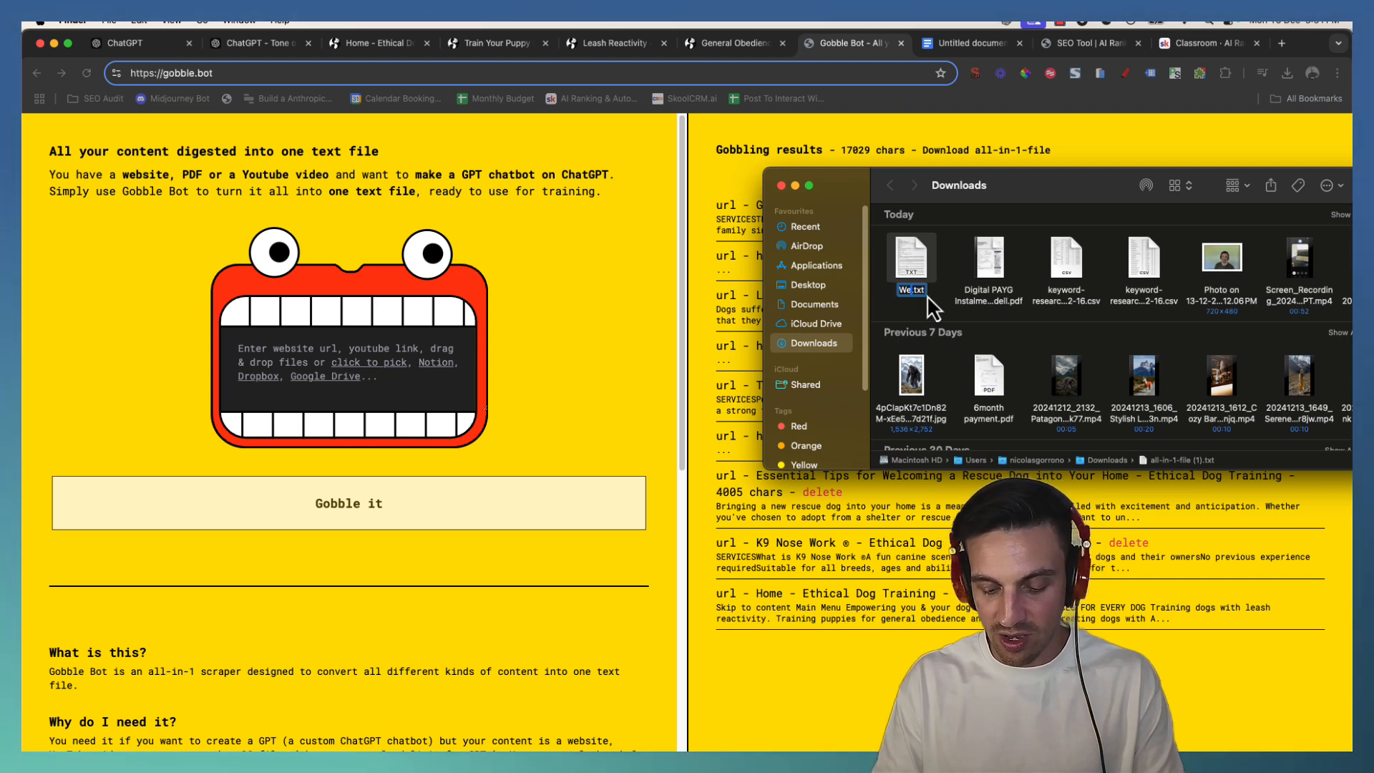
{"action": "type", "text": "bsite Cin"}
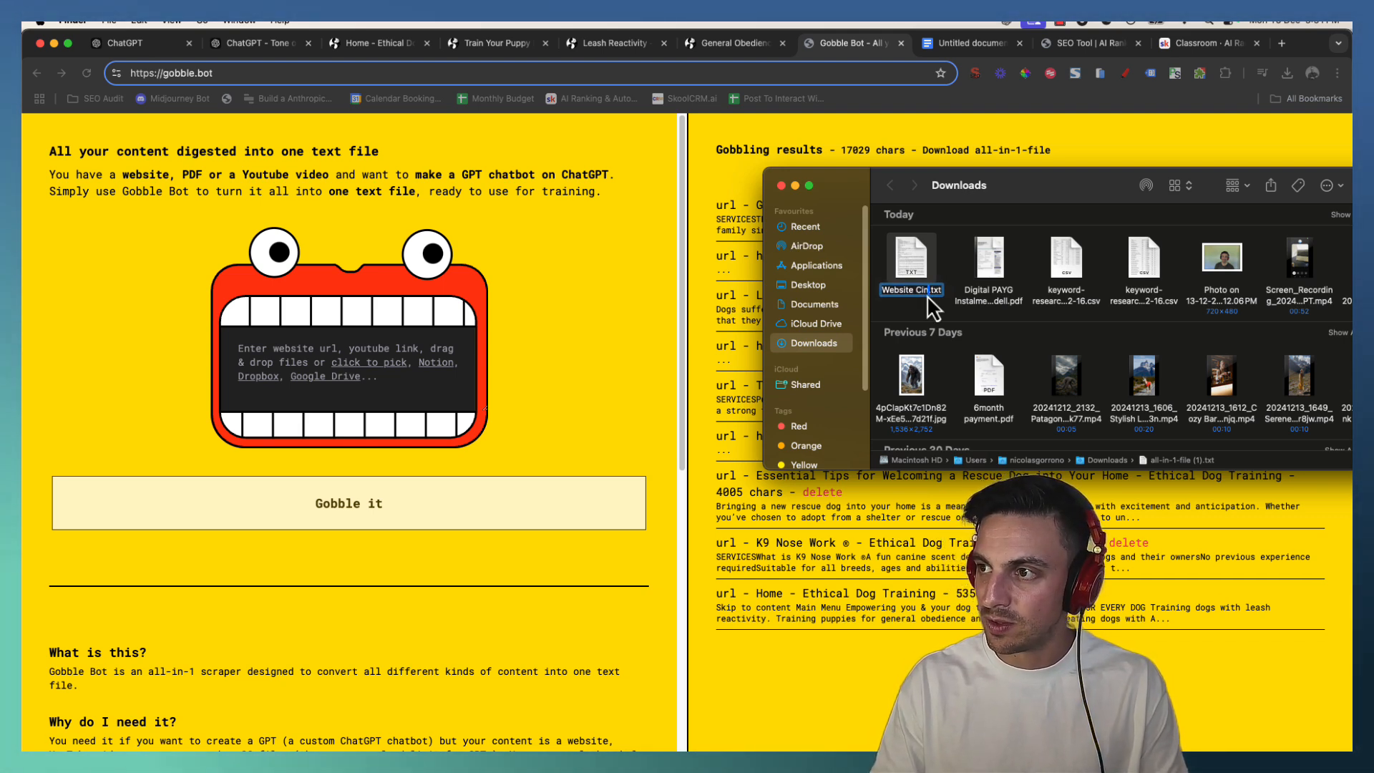
{"action": "key", "text": "BackSpace"}
{"action": "key", "text": "BackSpace"}
{"action": "type", "text": "ontent"}
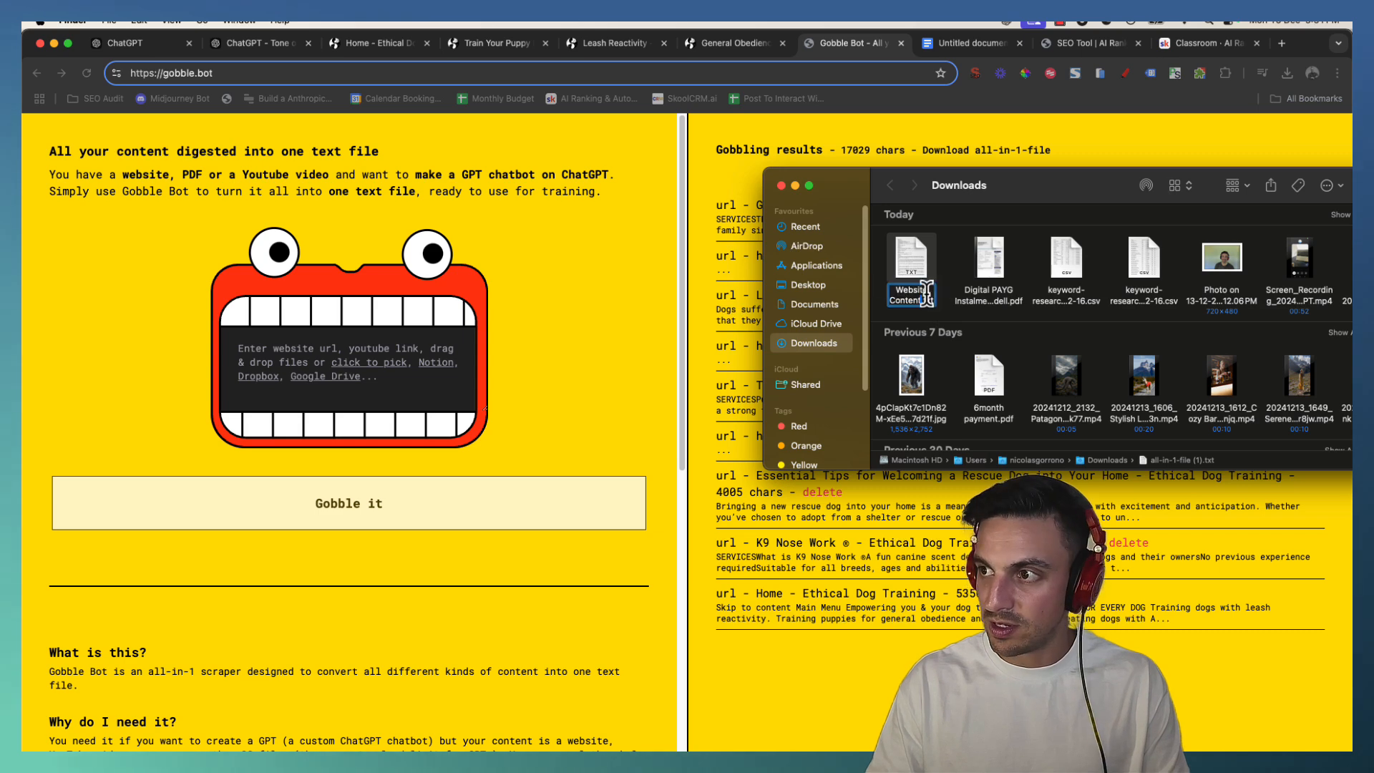
{"action": "type", "text": " and Data.txt"}
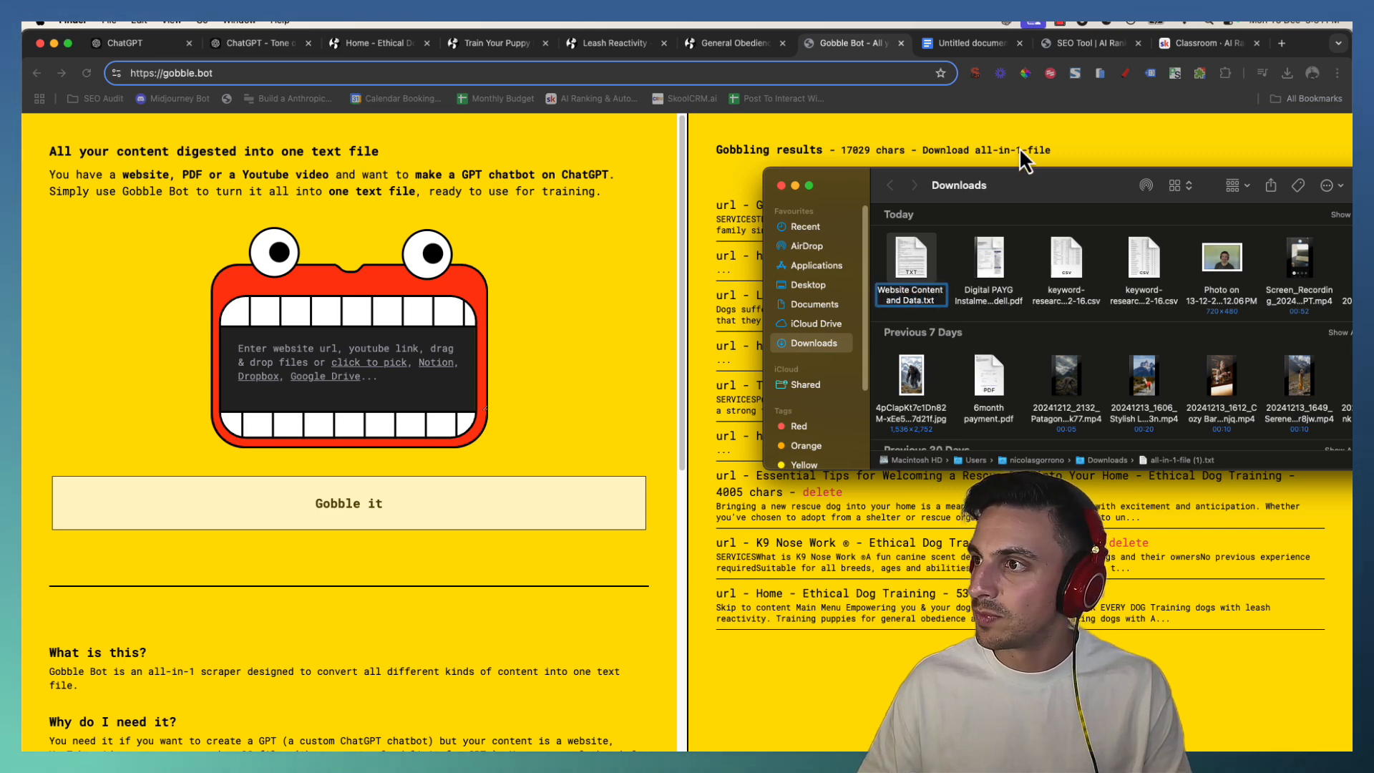
{"action": "key", "text": "Return"}
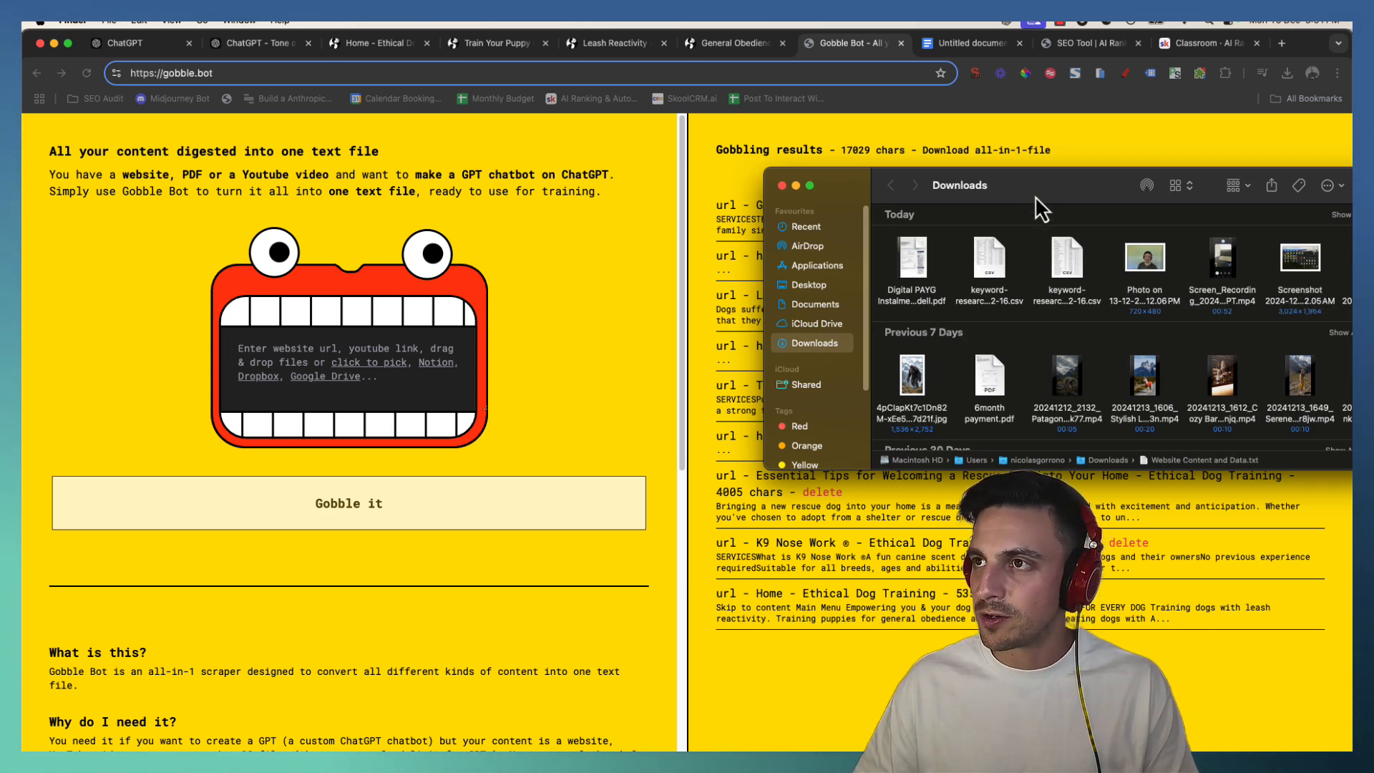
Return to the Ethical Dog Training Example project in ChatGPT and add "Website Content and Data.txt" to its project files.
{"action": "left_click", "coordinate": [265, 45]}
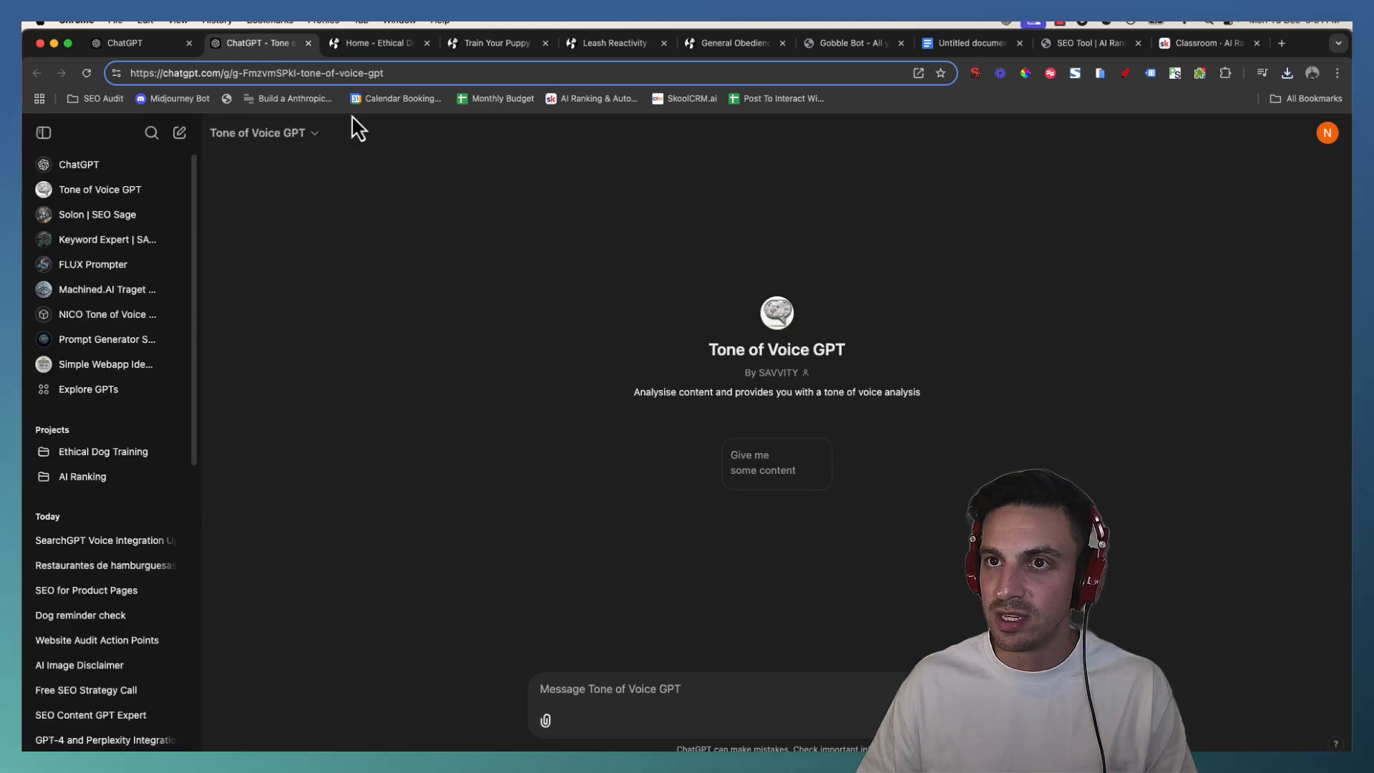
{"action": "left_click", "coordinate": [150, 44]}
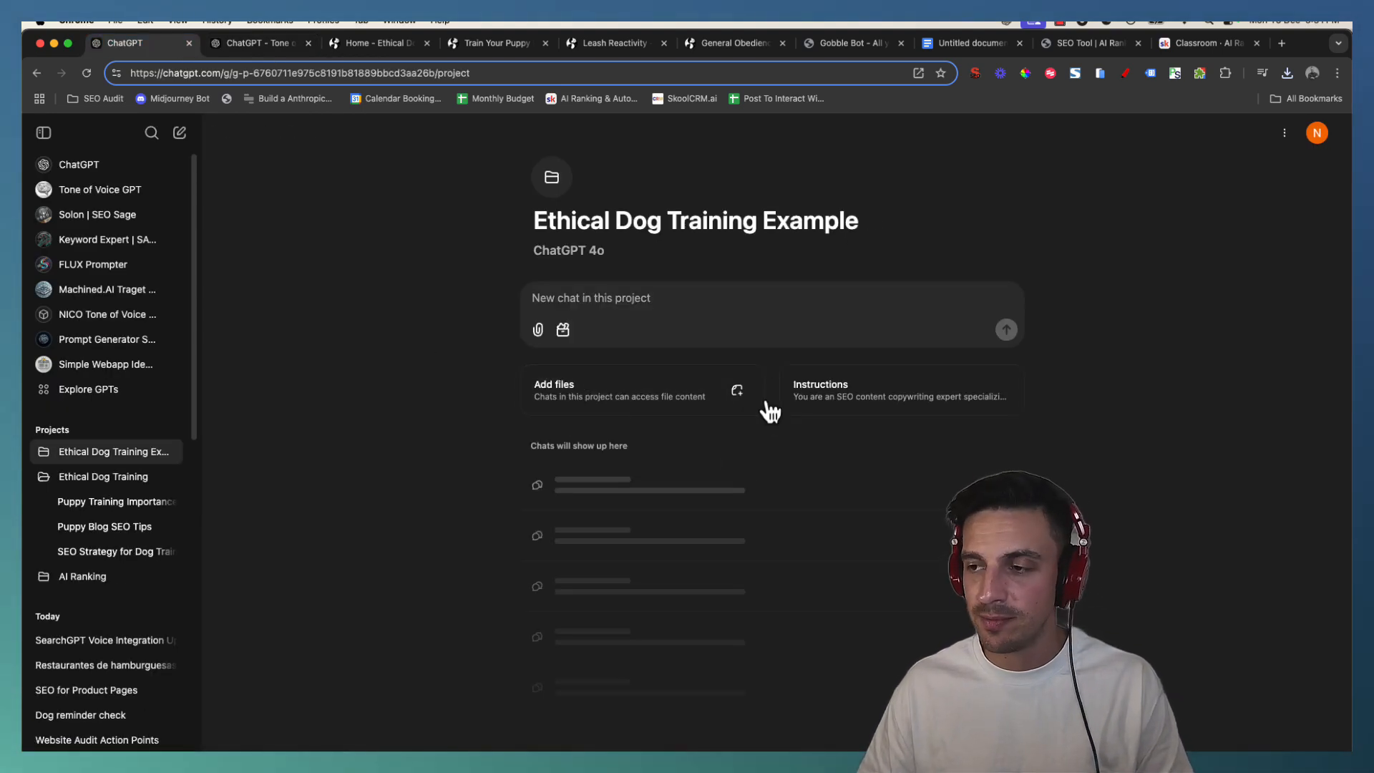
{"action": "left_click", "coordinate": [729, 401]}
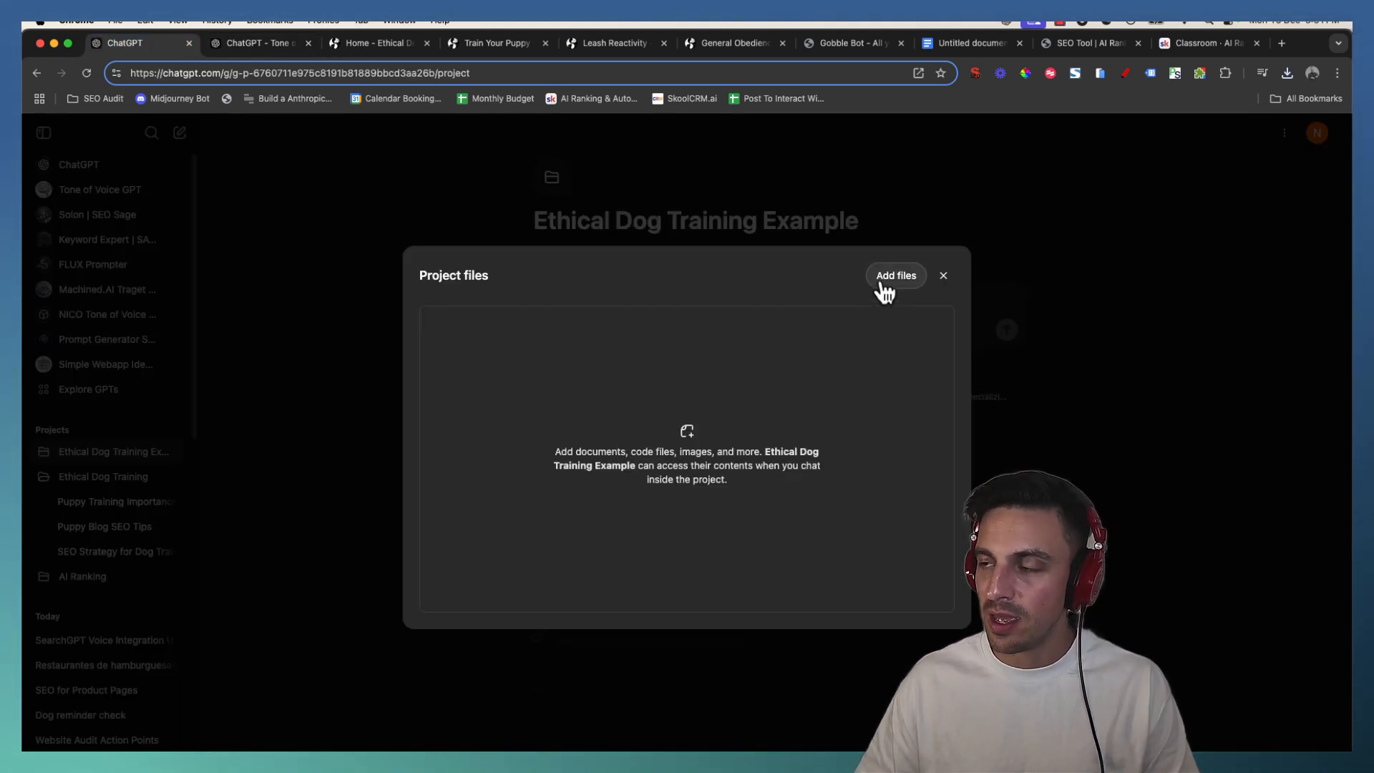
{"action": "left_click", "coordinate": [787, 462]}
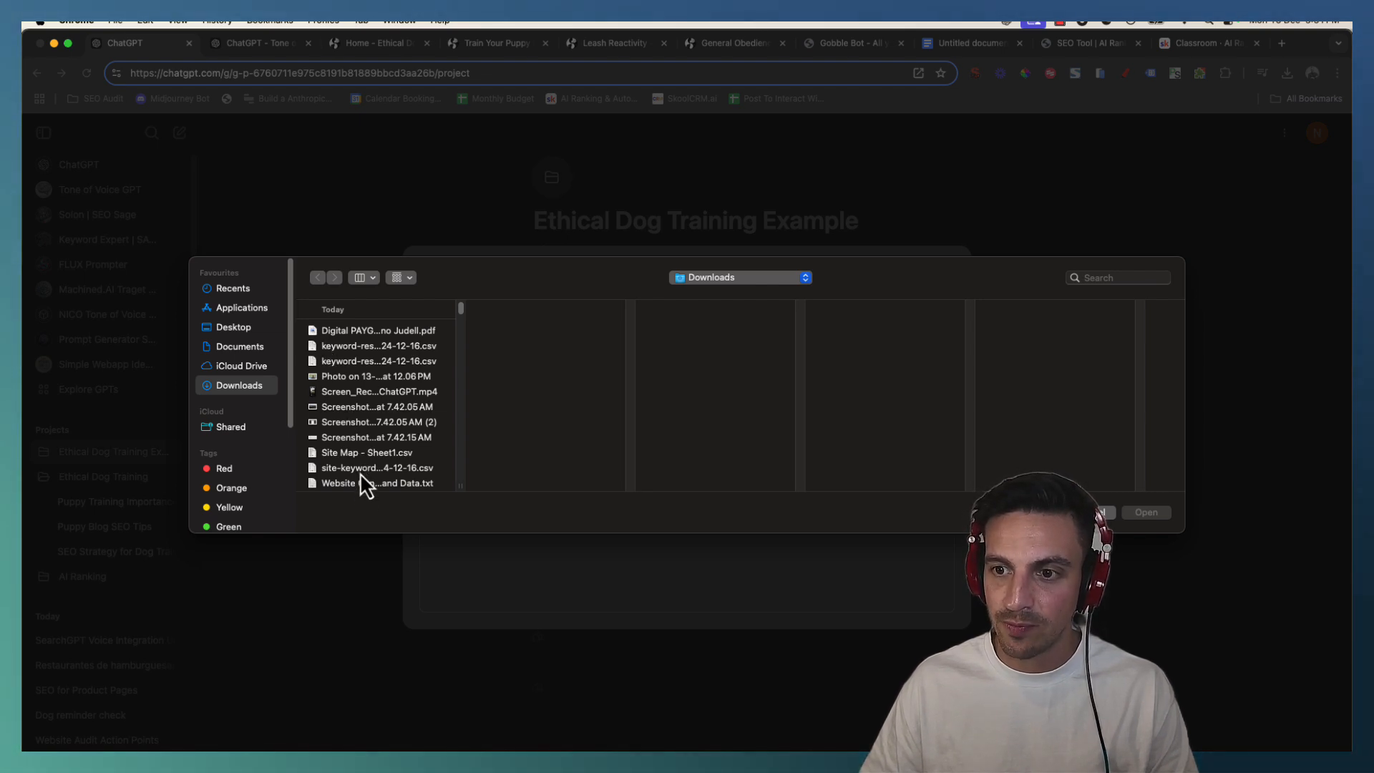
{"action": "left_click", "coordinate": [449, 483]}
{"action": "left_click", "coordinate": [1153, 514]}
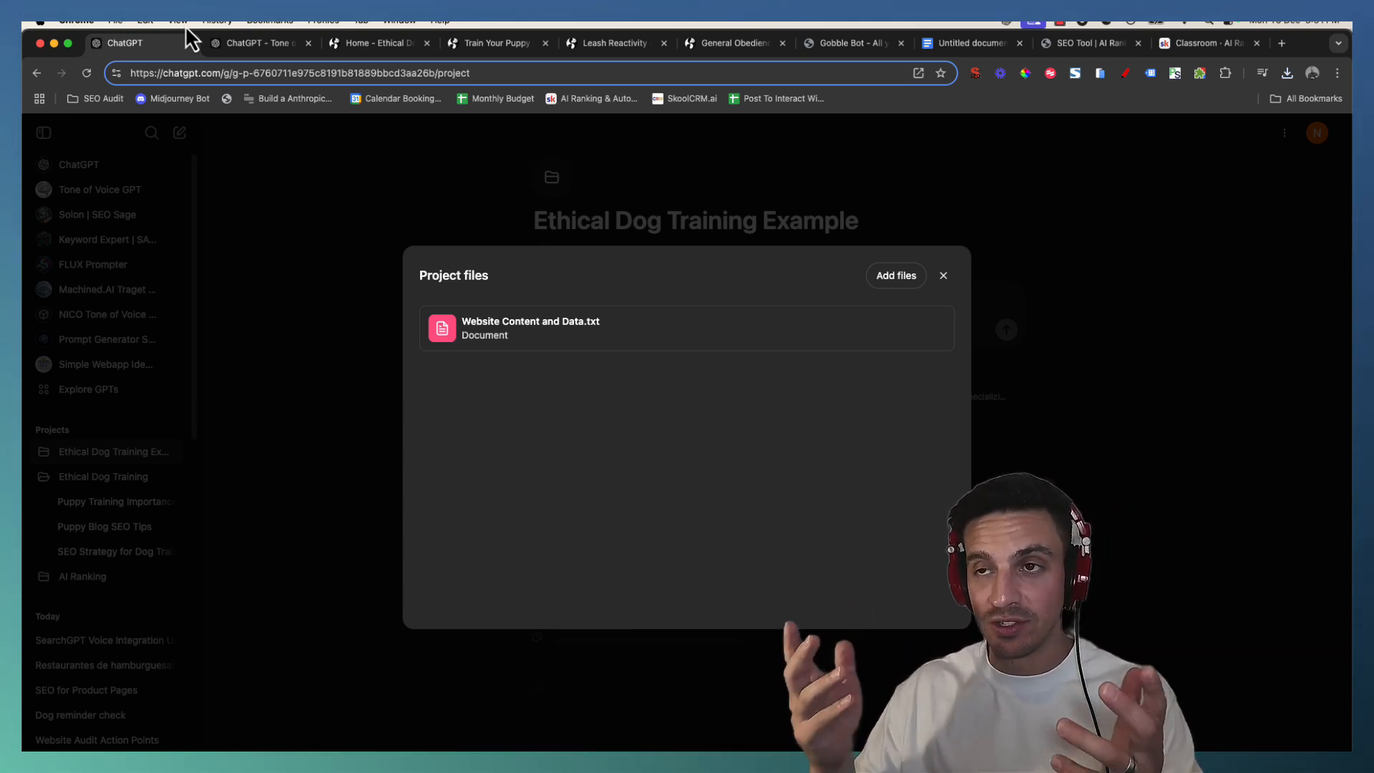
On the Ethical Dog Training website, open the blog post "Is it worth getting dog training?" and copy its article text.
{"action": "left_click", "coordinate": [408, 44]}
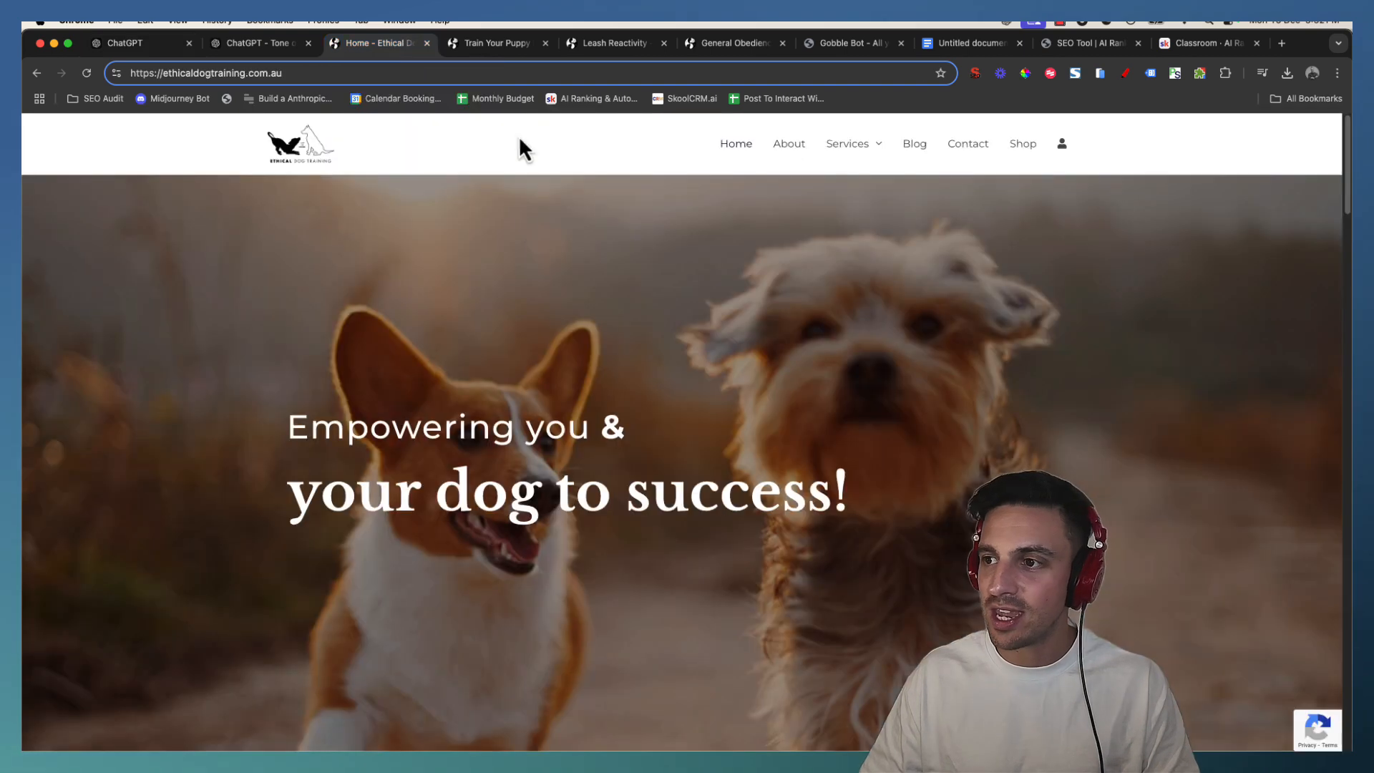
{"action": "left_click", "coordinate": [907, 151]}
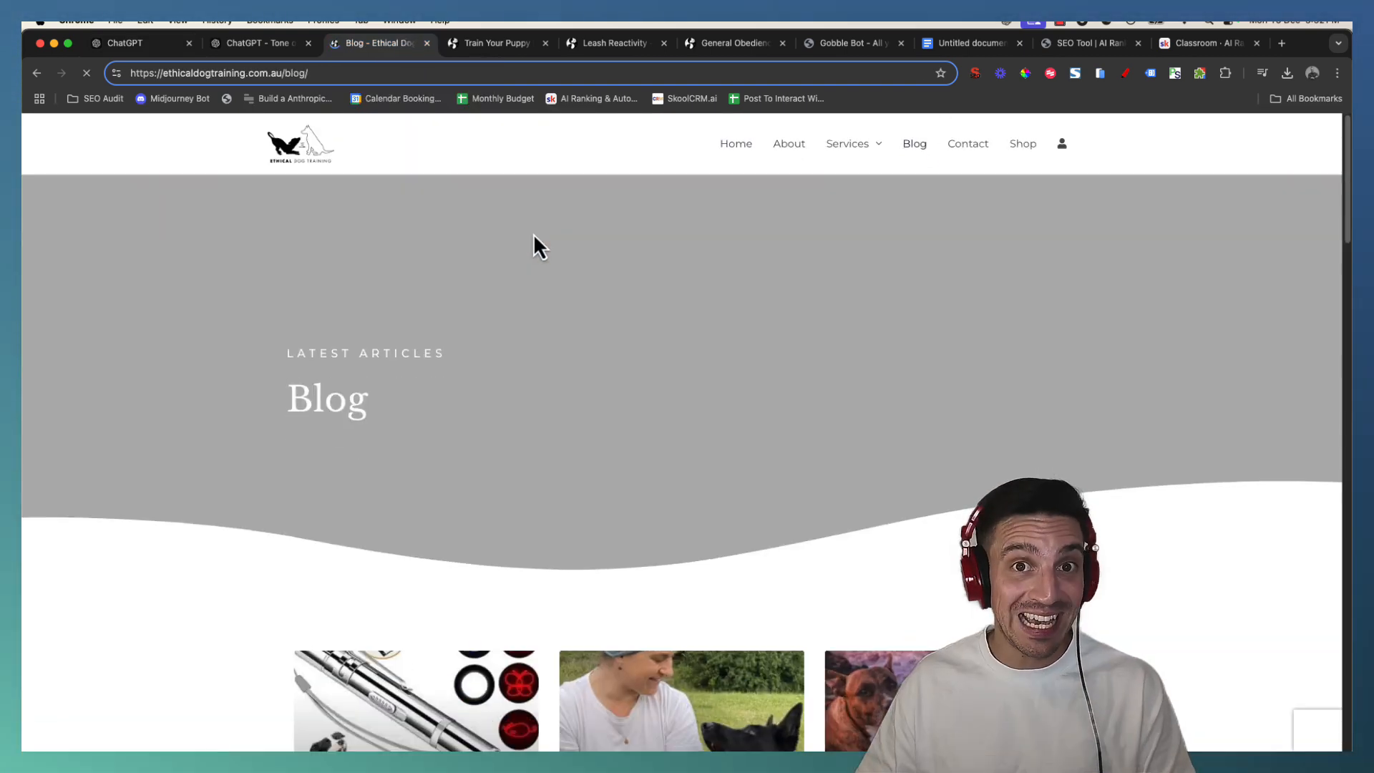
{"action": "scroll", "coordinate": [530, 311], "scroll_direction": "down", "scroll_amount": 5}
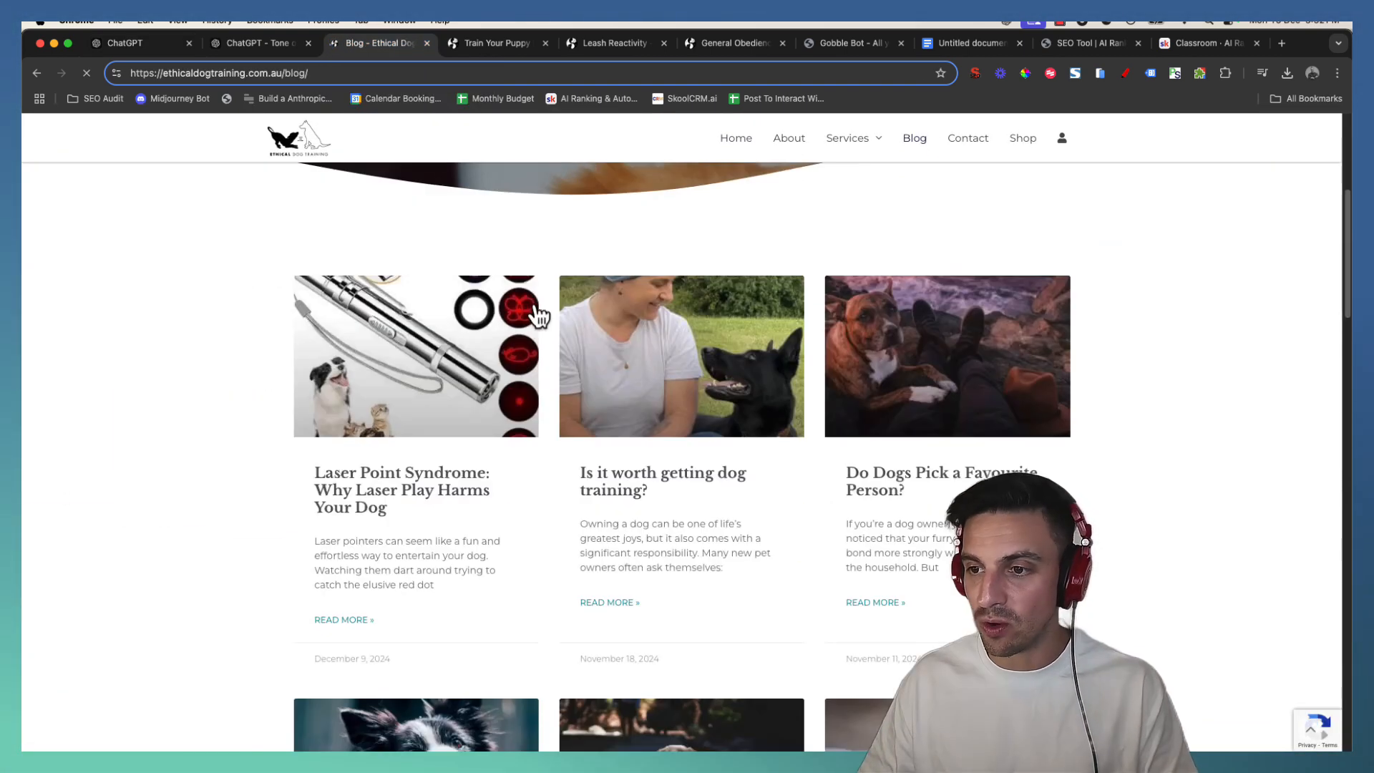
{"action": "left_click", "coordinate": [677, 478]}
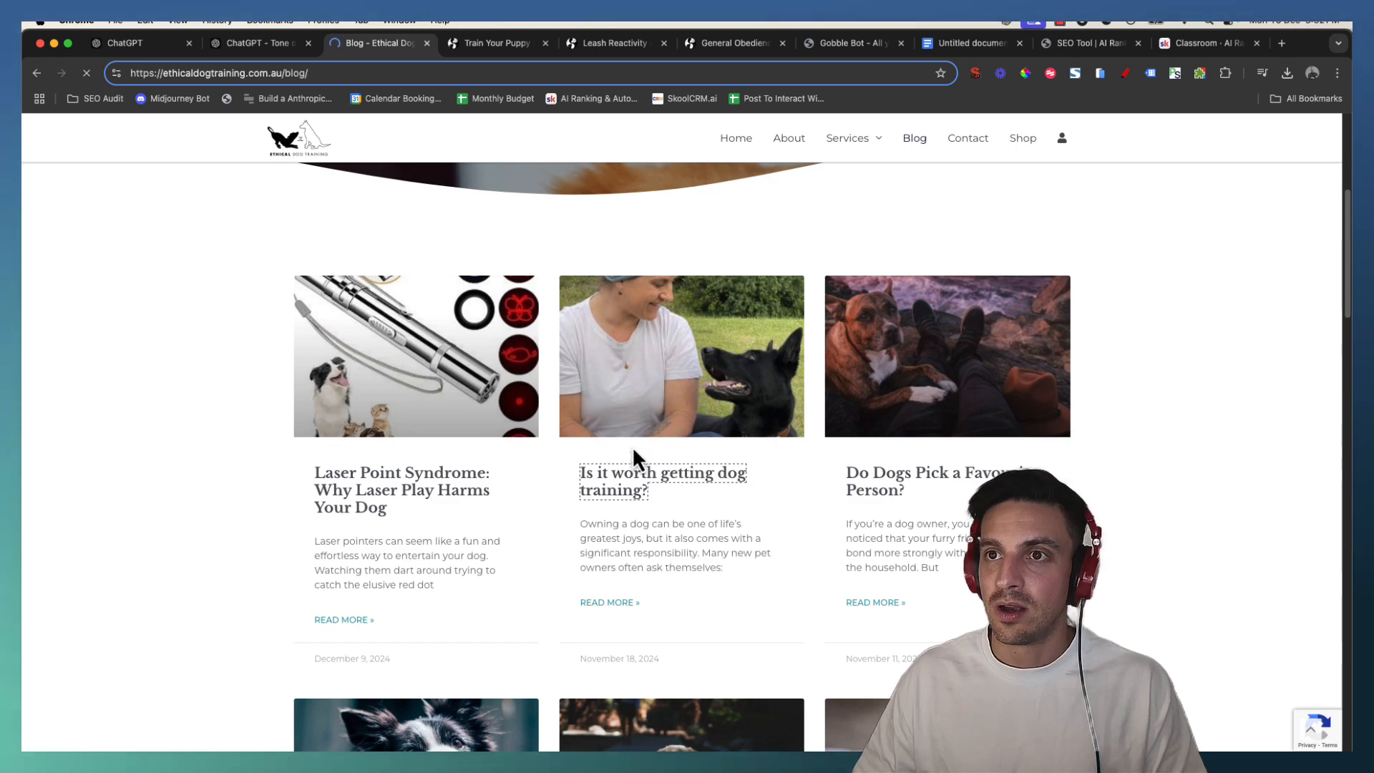
{"action": "scroll", "coordinate": [724, 408], "scroll_direction": "down", "scroll_amount": 5}
{"action": "left_click", "coordinate": [629, 484]}
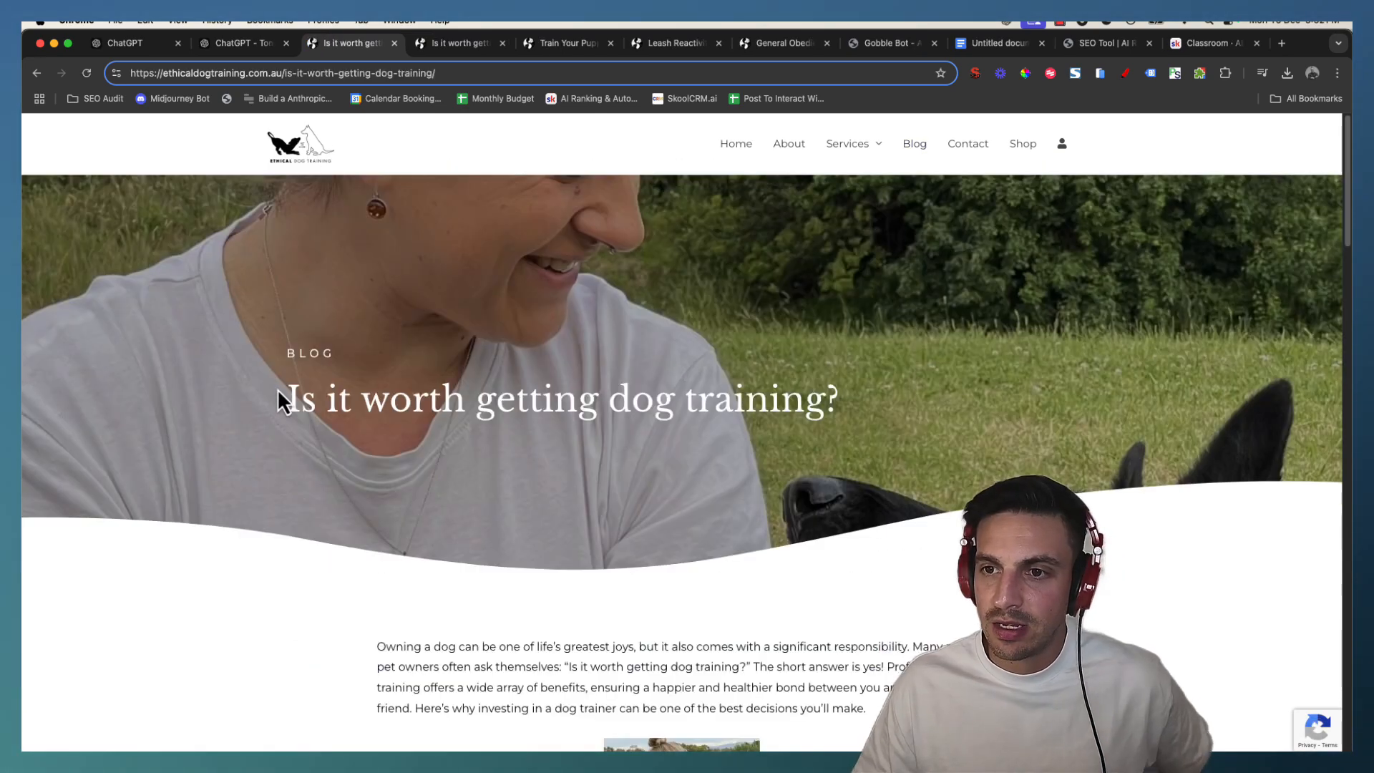
{"action": "scroll", "coordinate": [874, 529], "scroll_direction": "down", "scroll_amount": 20}
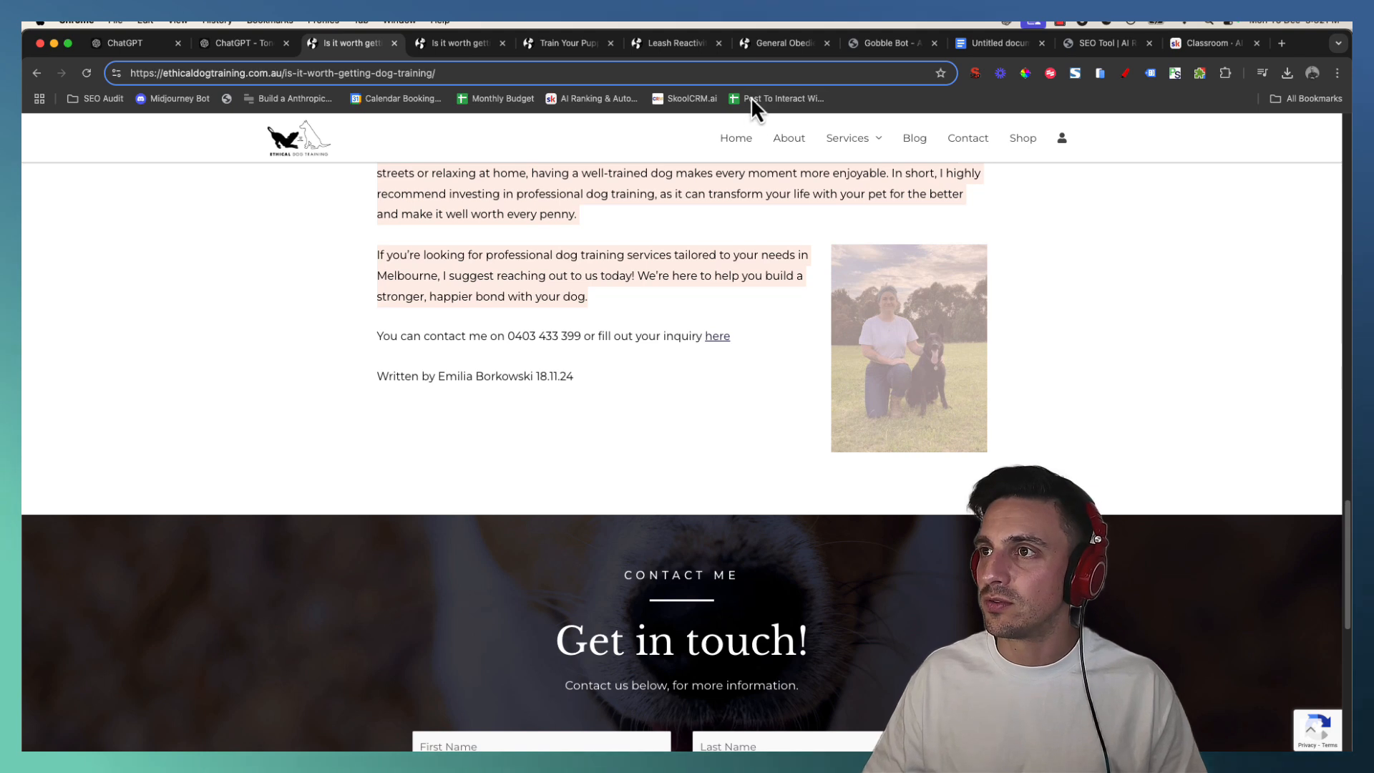
Switch to the Tone of Voice GPT chat, paste the copied blog article, and send it for tone analysis.
{"action": "left_click", "coordinate": [238, 43]}
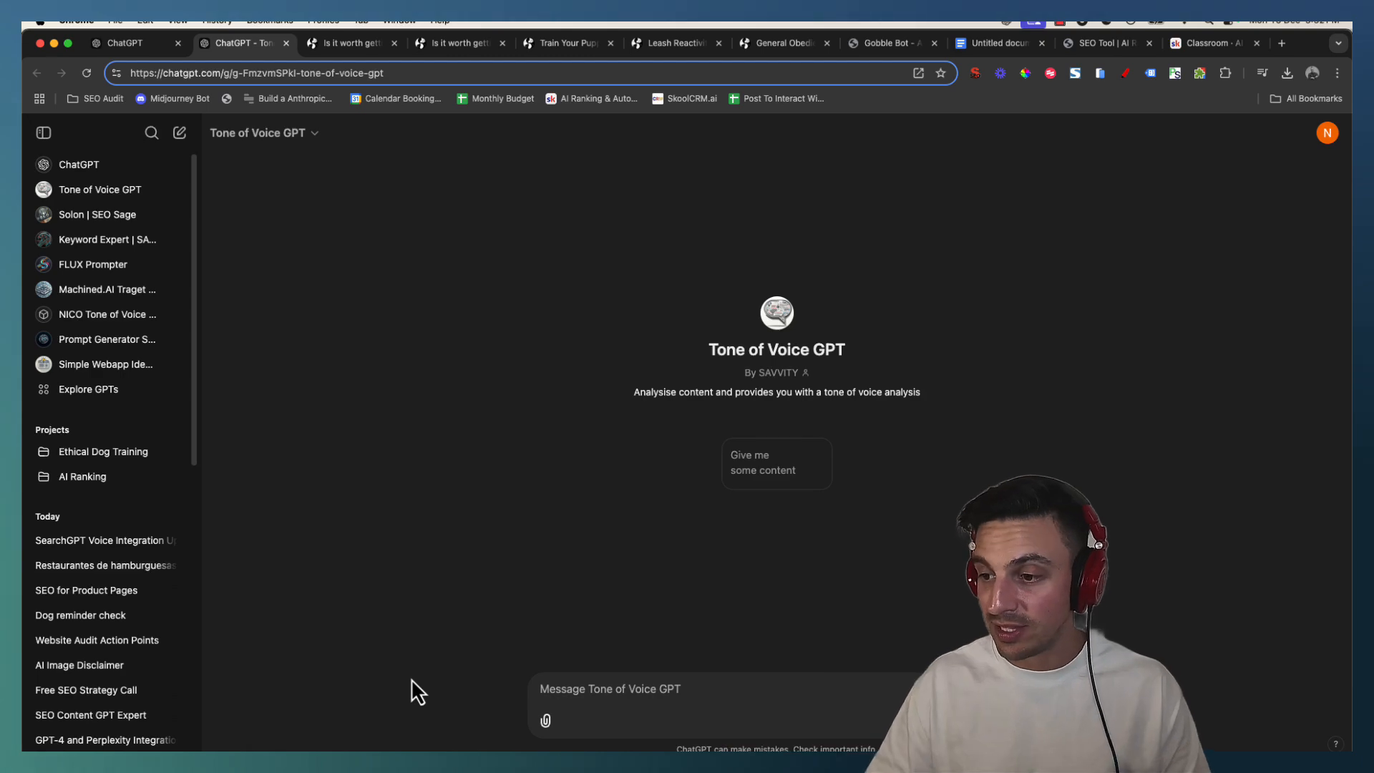
{"action": "left_click", "coordinate": [596, 678]}
{"action": "key", "text": "super+v"}
{"action": "key", "text": "Return"}
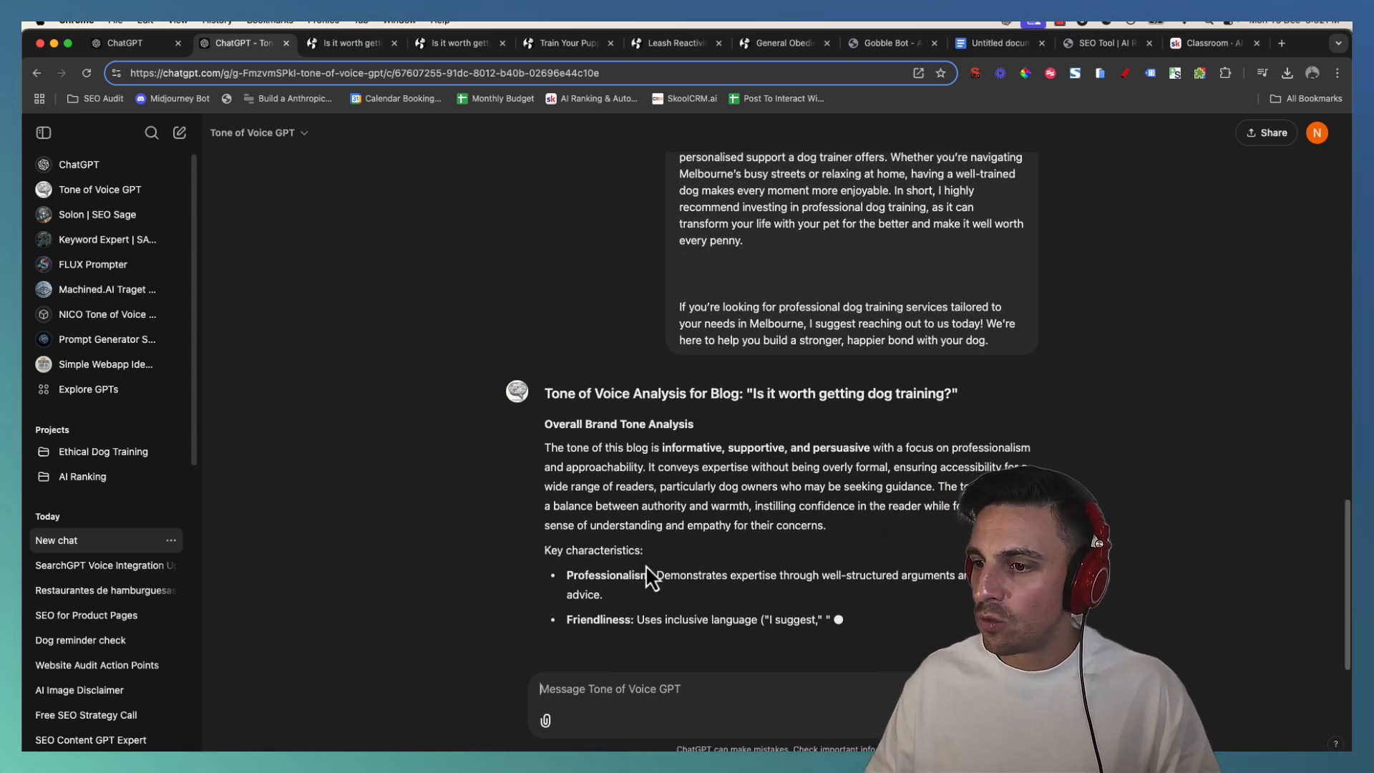
Create a new blank Google Docs document in a separate browser tab.
{"action": "left_click", "coordinate": [1281, 43]}
{"action": "type", "text": "doc"}
{"action": "key", "text": "Return"}
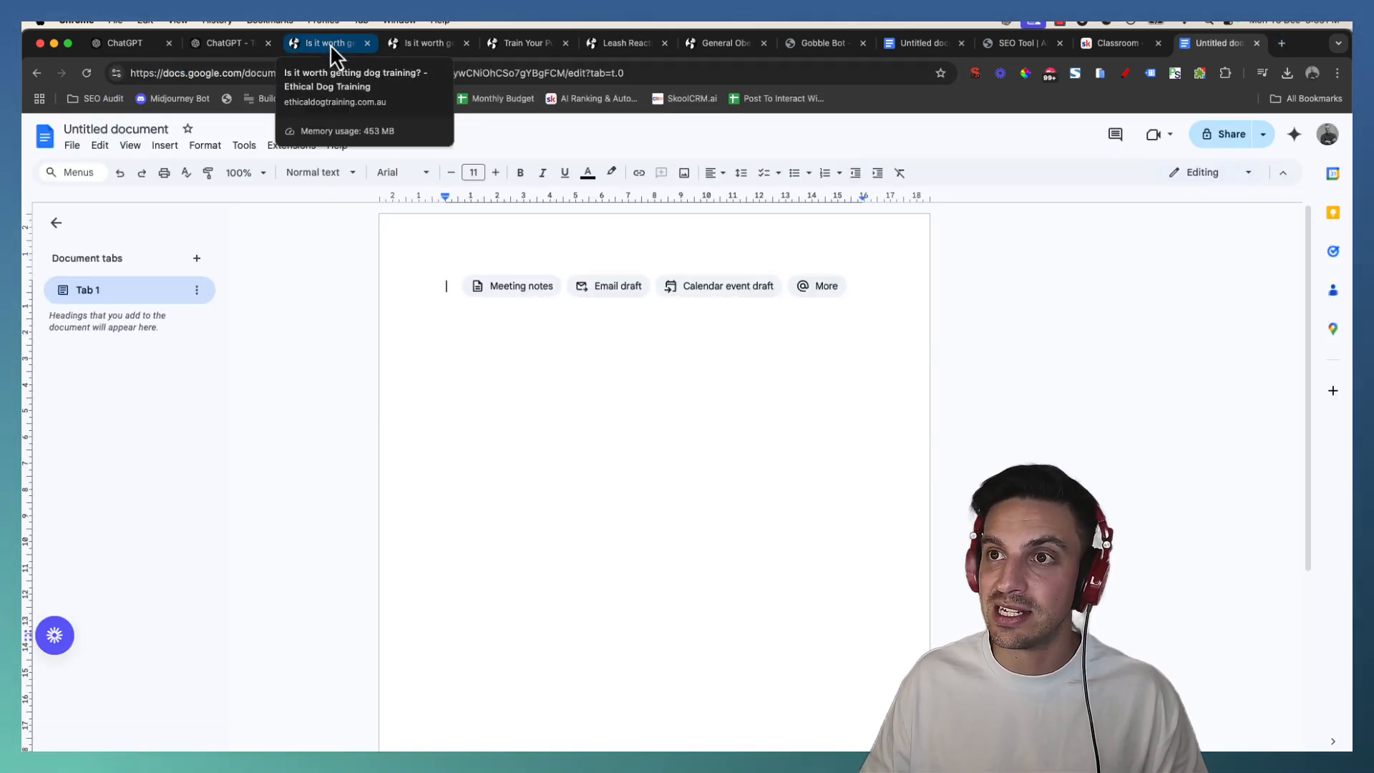
Copy the tone of voice analysis from the GPT chat, paste it into the new Google Docs document, and look it over.
{"action": "left_click", "coordinate": [222, 43]}
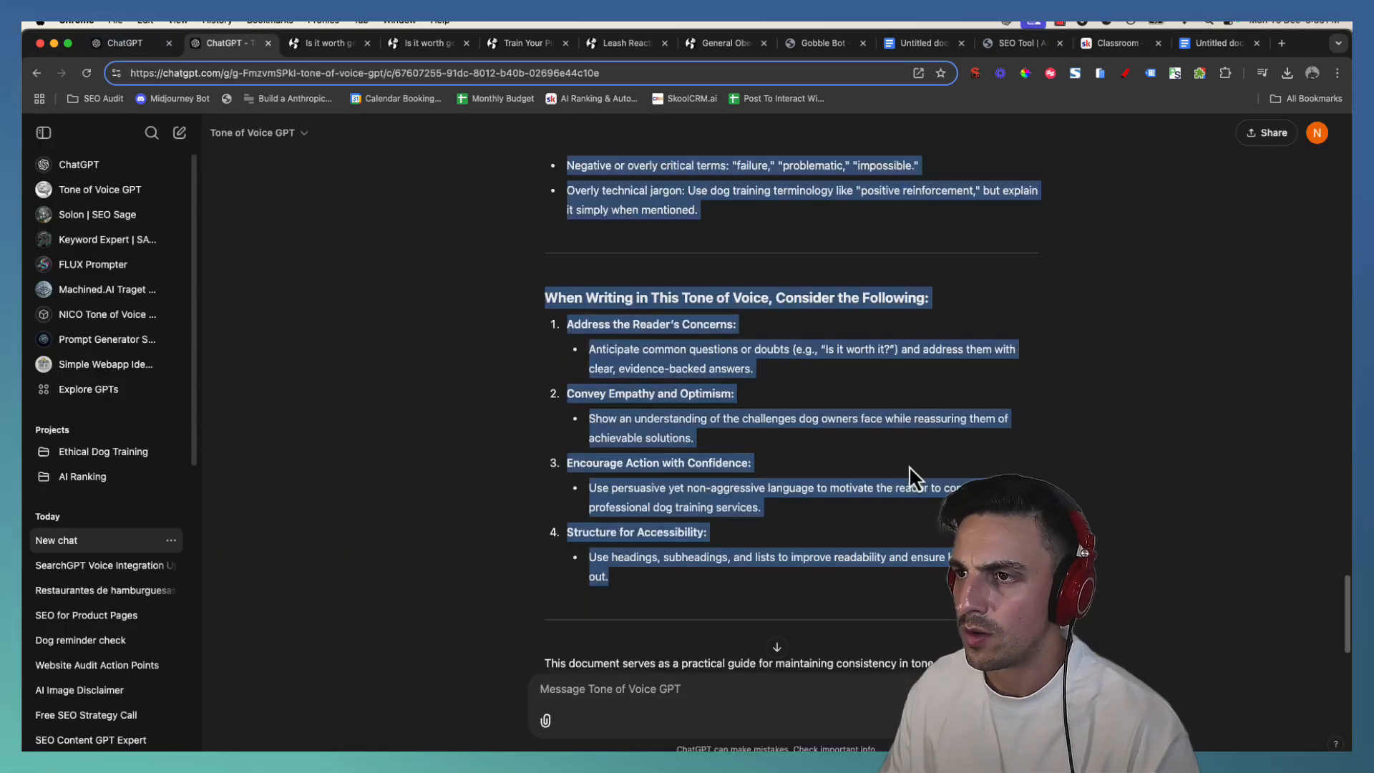
{"action": "scroll", "coordinate": [894, 463], "scroll_direction": "up", "scroll_amount": 15}
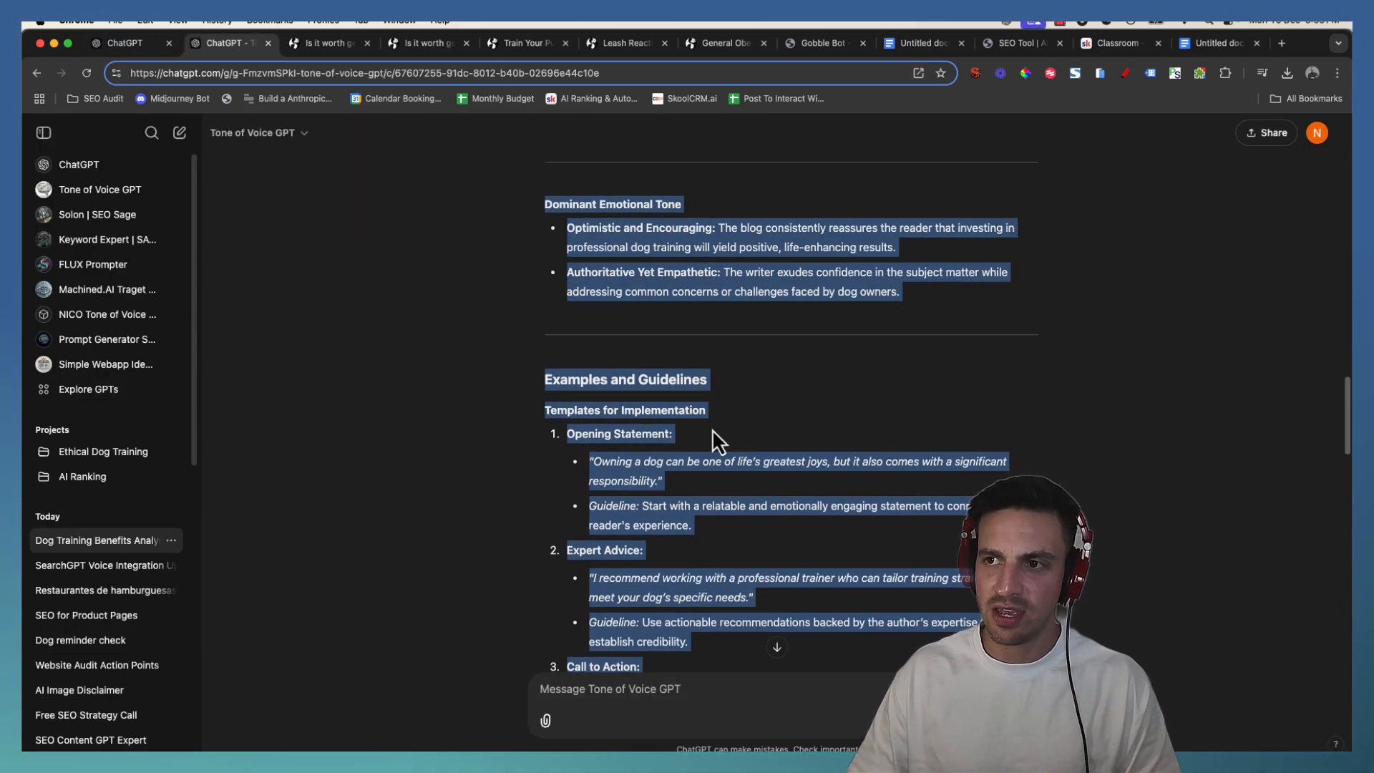
{"action": "scroll", "coordinate": [712, 429], "scroll_direction": "up", "scroll_amount": 6}
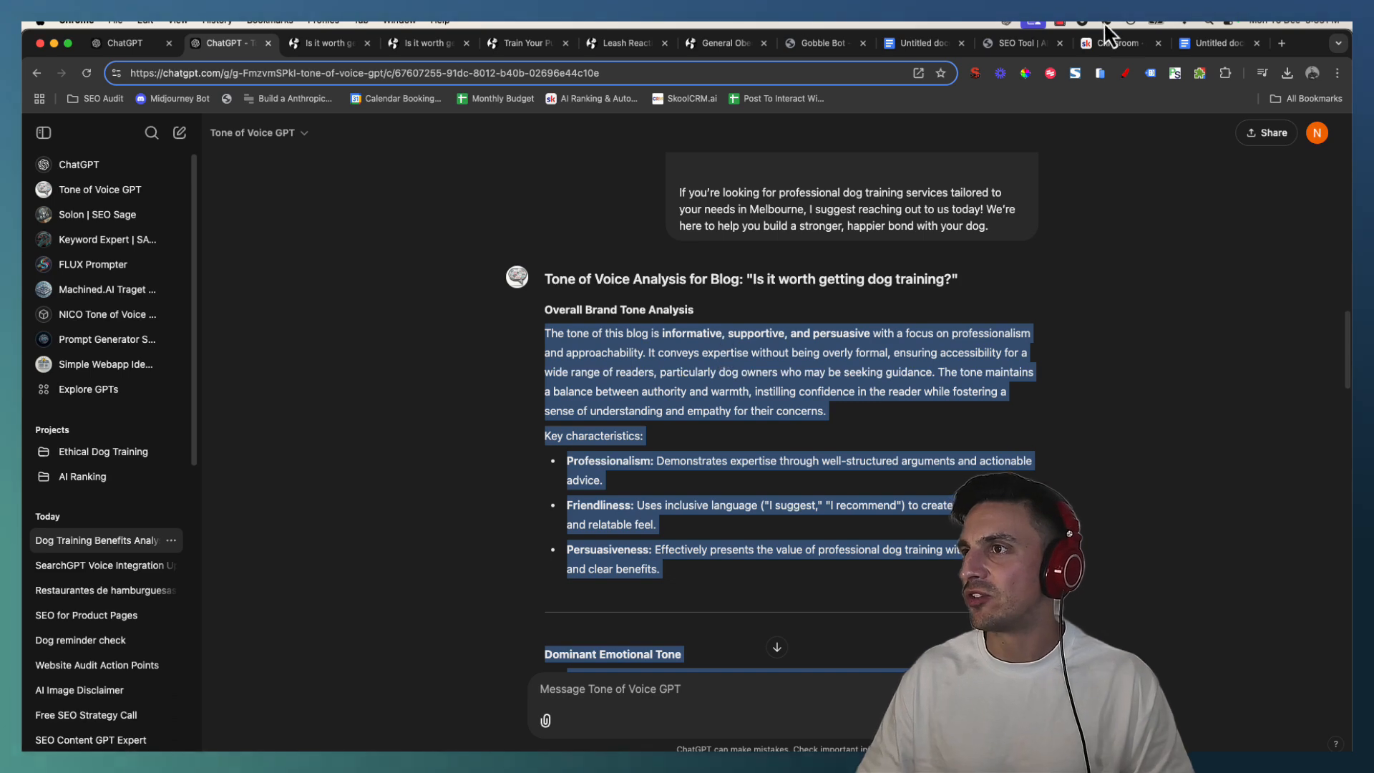
{"action": "left_click", "coordinate": [1216, 43]}
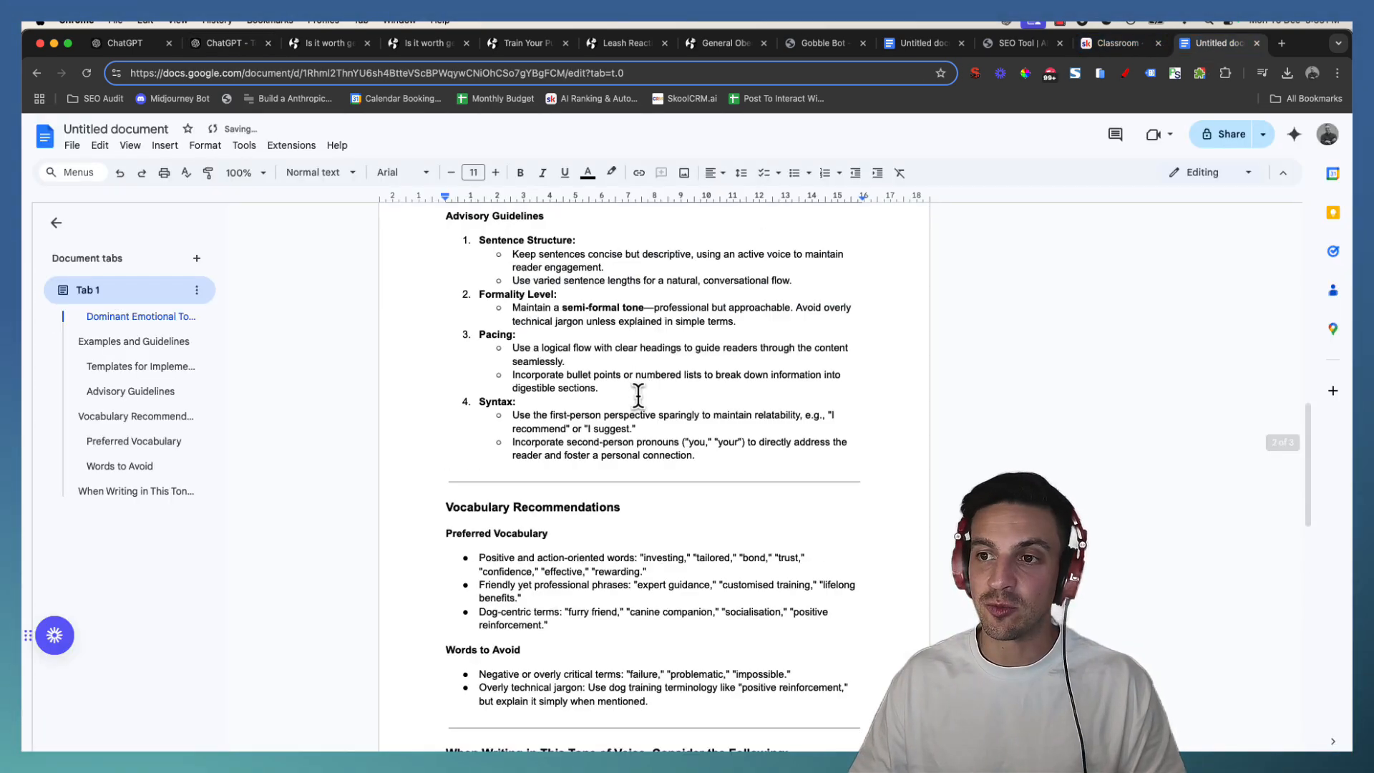
{"action": "scroll", "coordinate": [626, 394], "scroll_direction": "down", "scroll_amount": 5}
{"action": "scroll", "coordinate": [615, 394], "scroll_direction": "up", "scroll_amount": 15}
{"action": "left_click", "coordinate": [614, 392]}
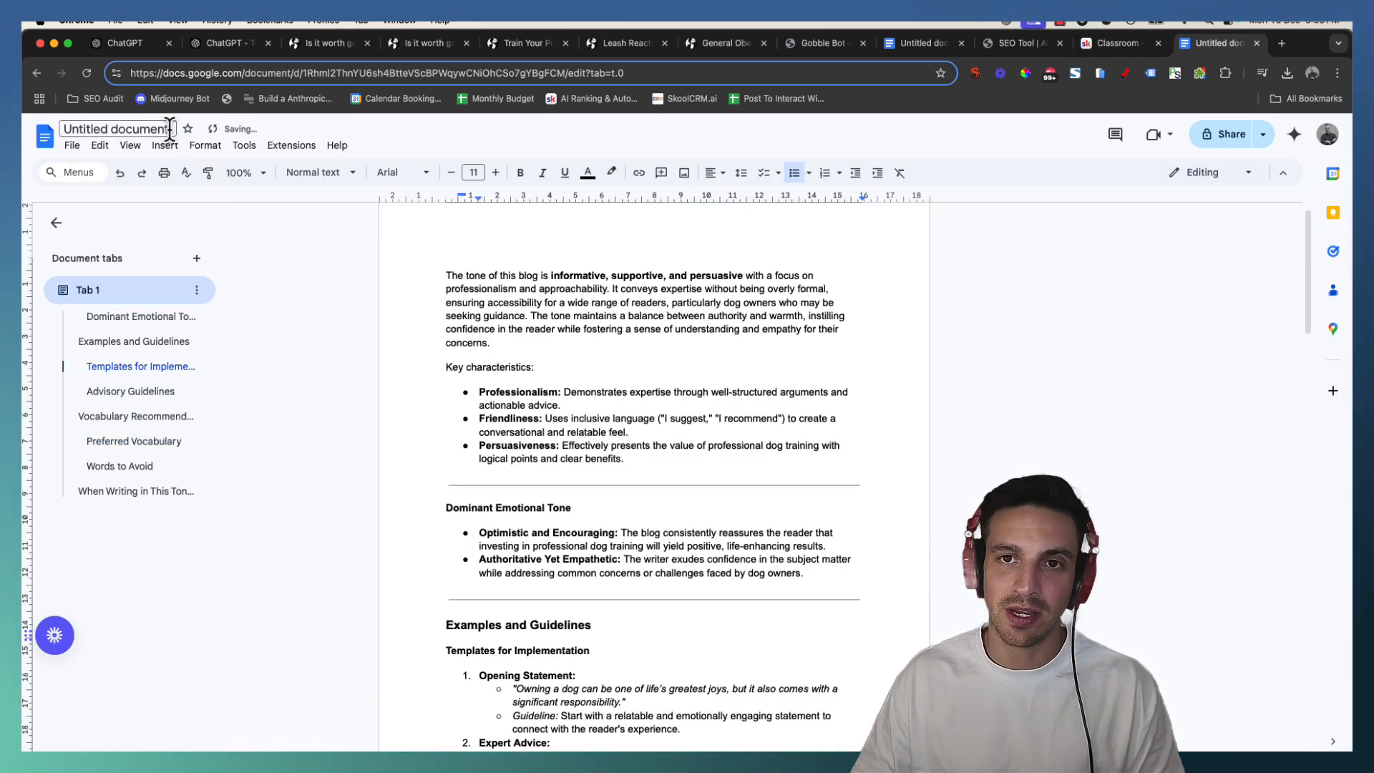
Rename the Google Docs document to "Tone of Voice Doc" and download it as a plain text file.
{"action": "left_click", "coordinate": [119, 129]}
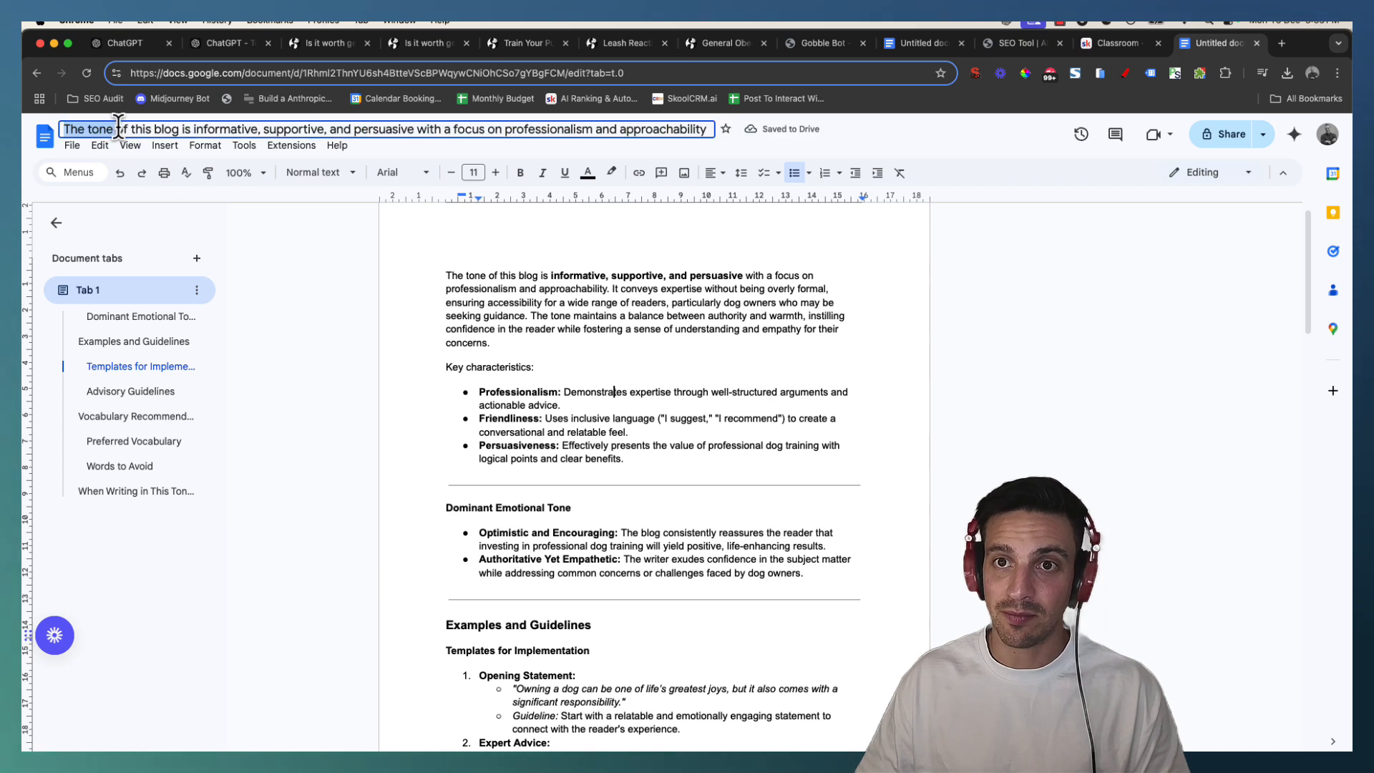
{"action": "key", "text": "super+a"}
{"action": "type", "text": "Tone of V"}
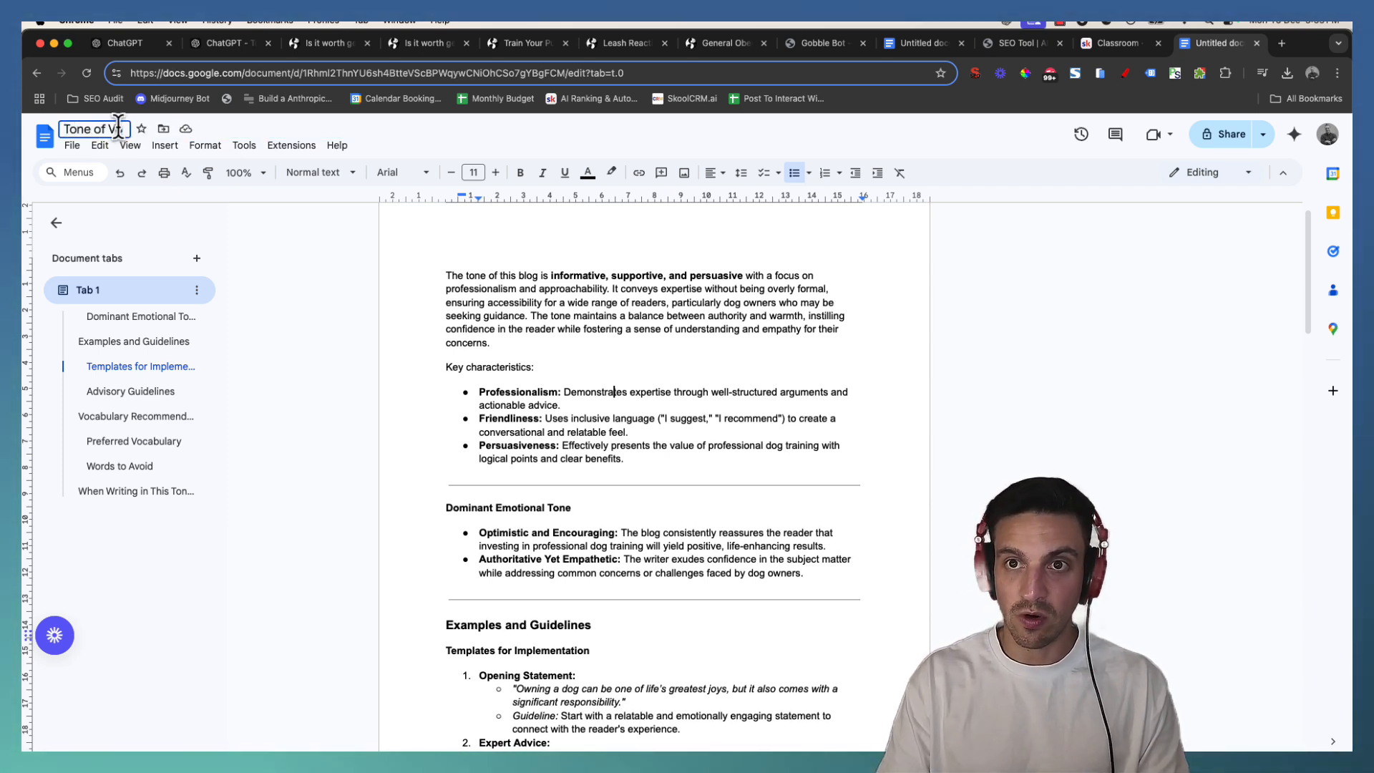
{"action": "type", "text": "oice Doc"}
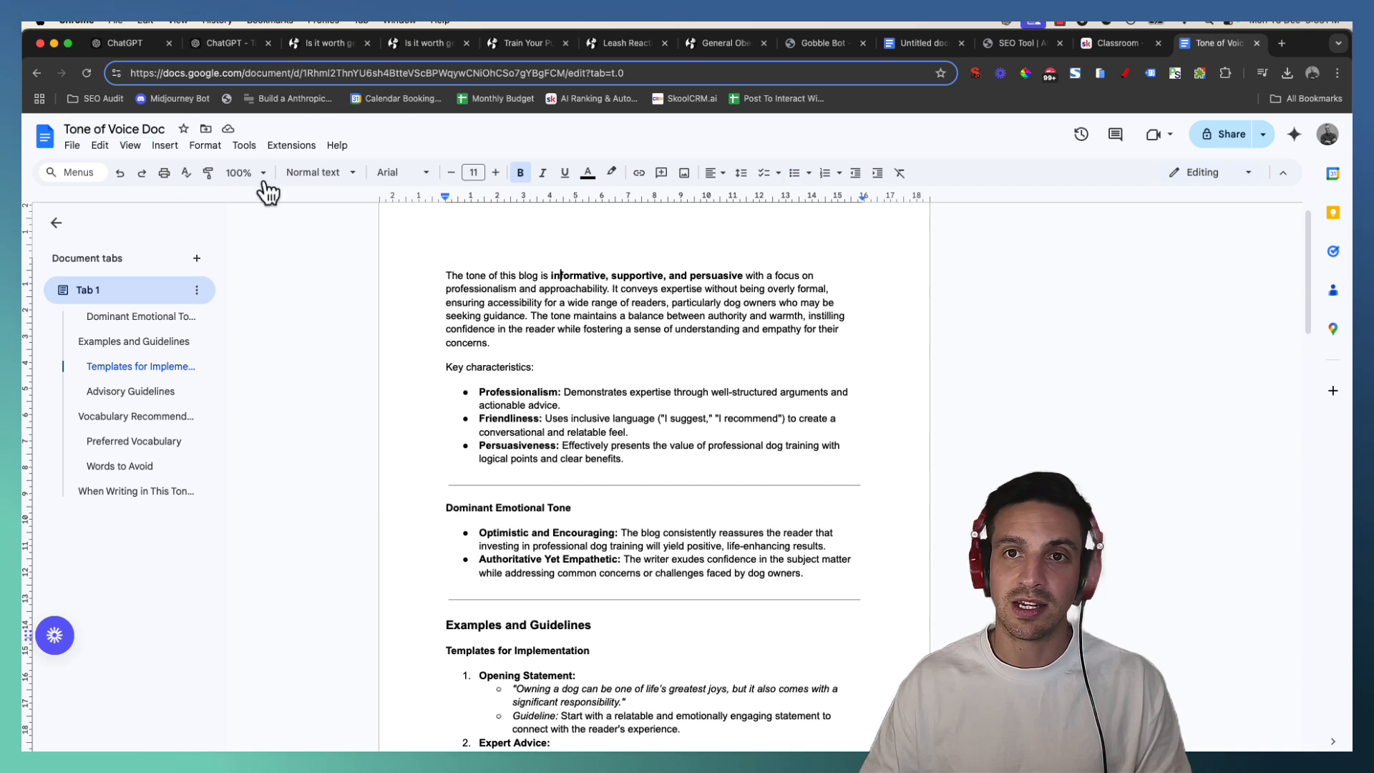
{"action": "left_click", "coordinate": [74, 148]}
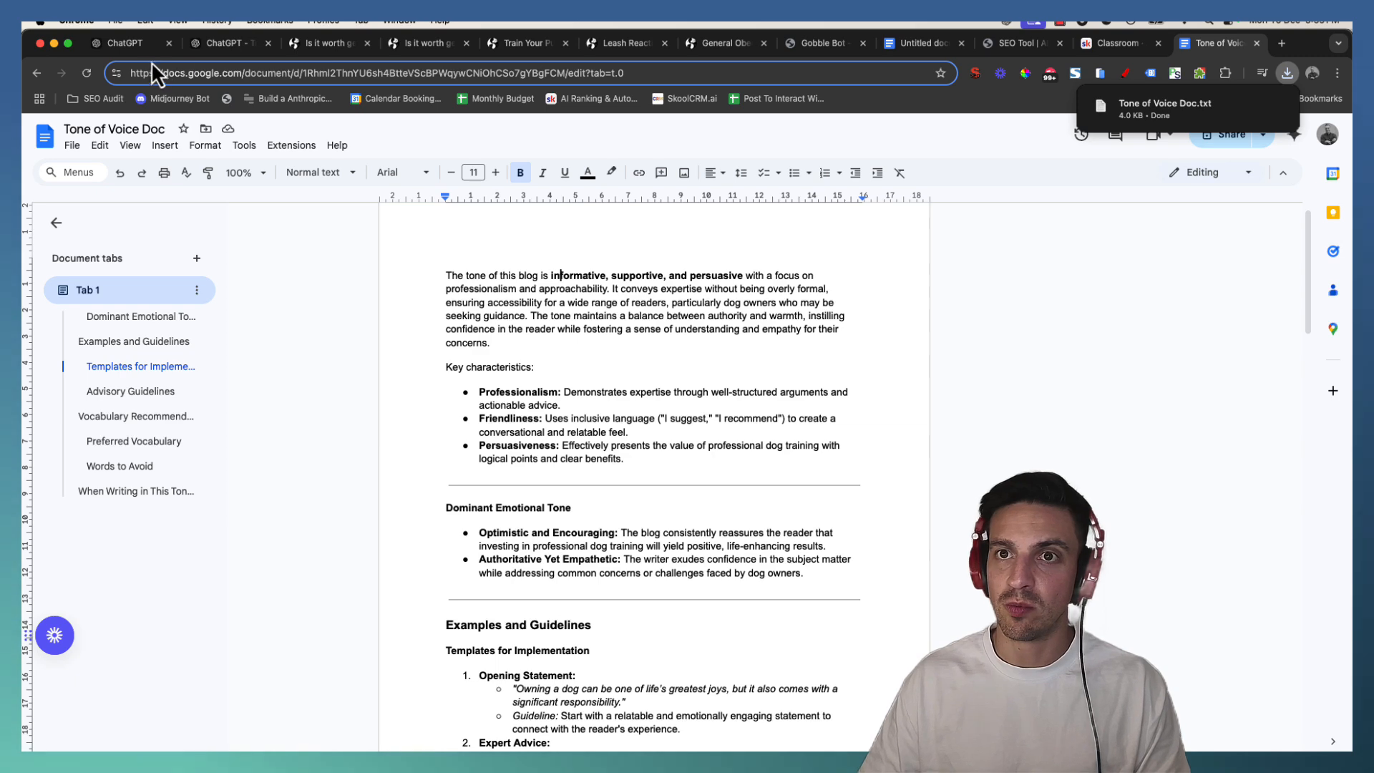
In the ChatGPT project "Ethical Dog Training Example", add Tone of Voice Doc.txt from Downloads to the project files.
{"action": "left_click", "coordinate": [142, 49]}
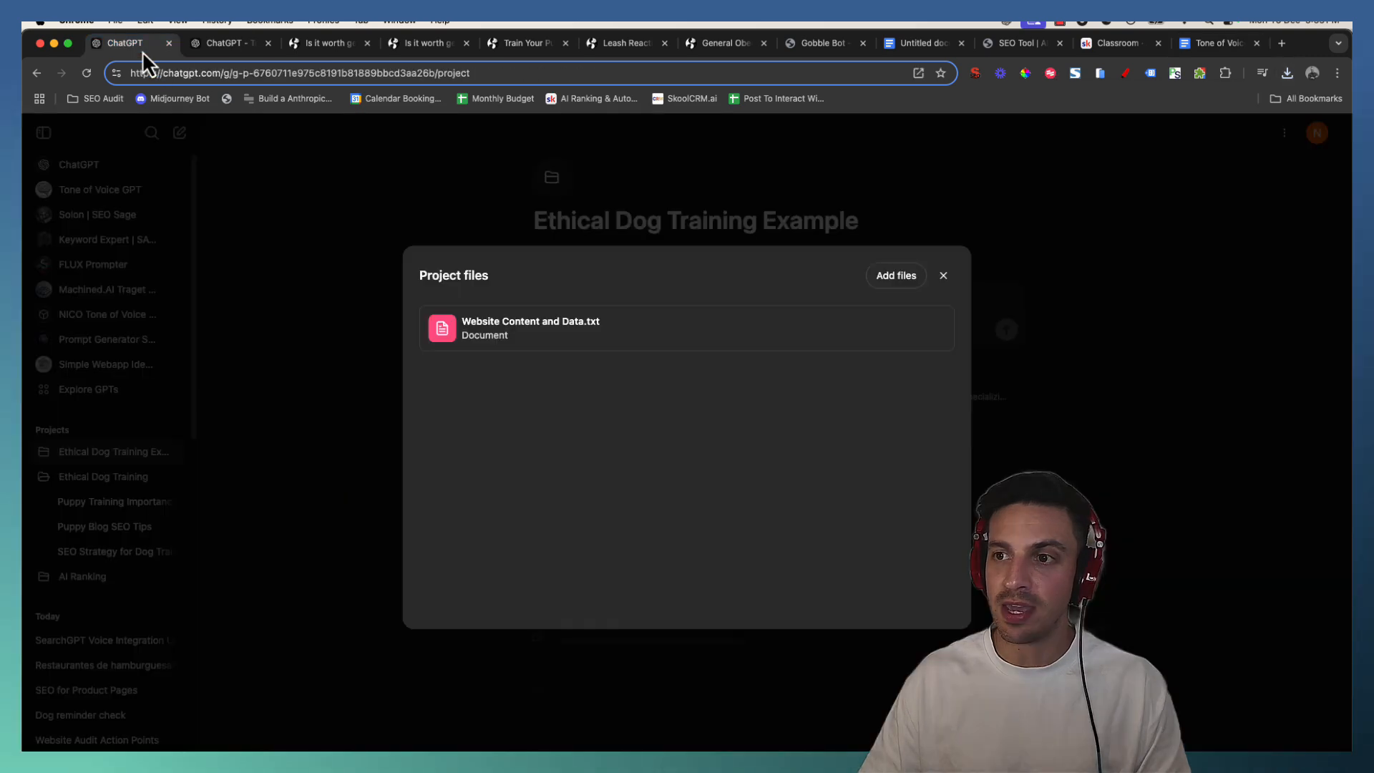
{"action": "left_click", "coordinate": [896, 277]}
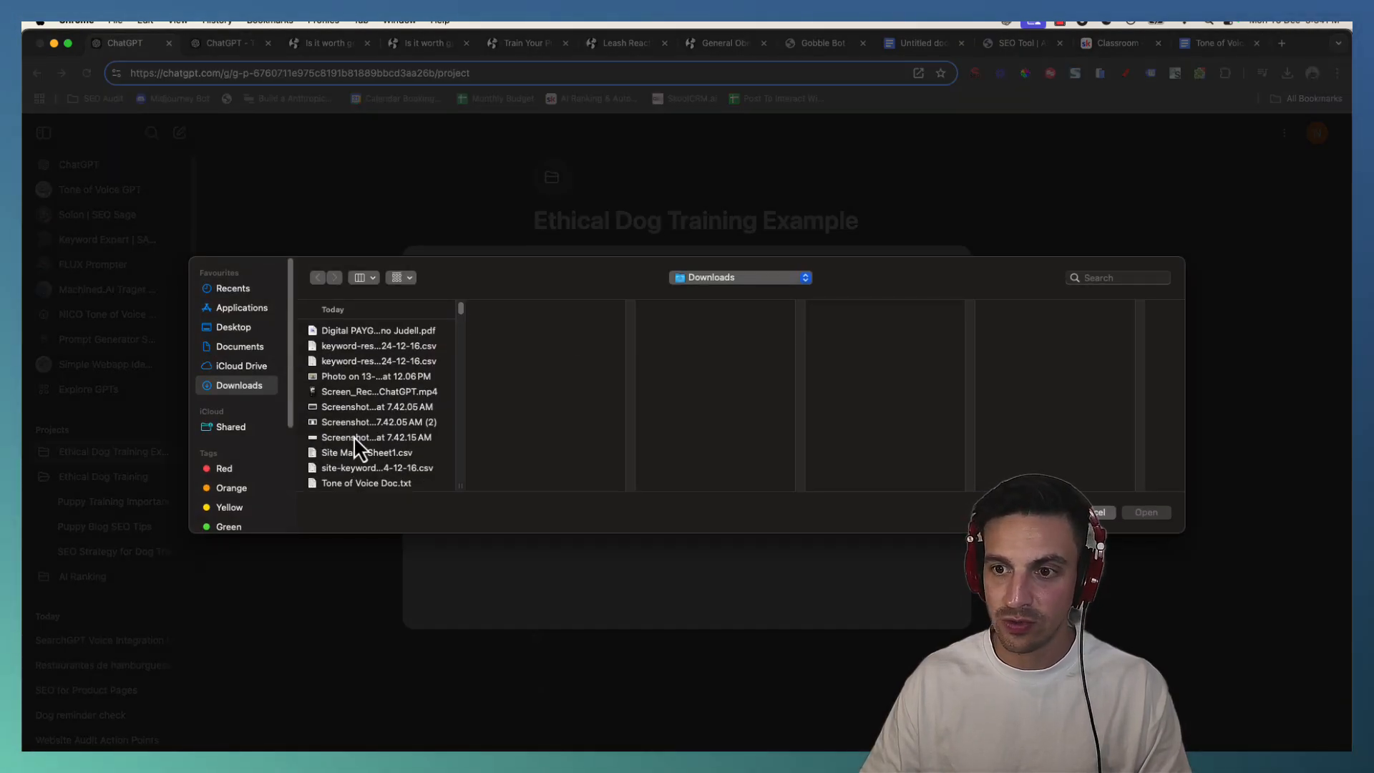
{"action": "left_click", "coordinate": [370, 483]}
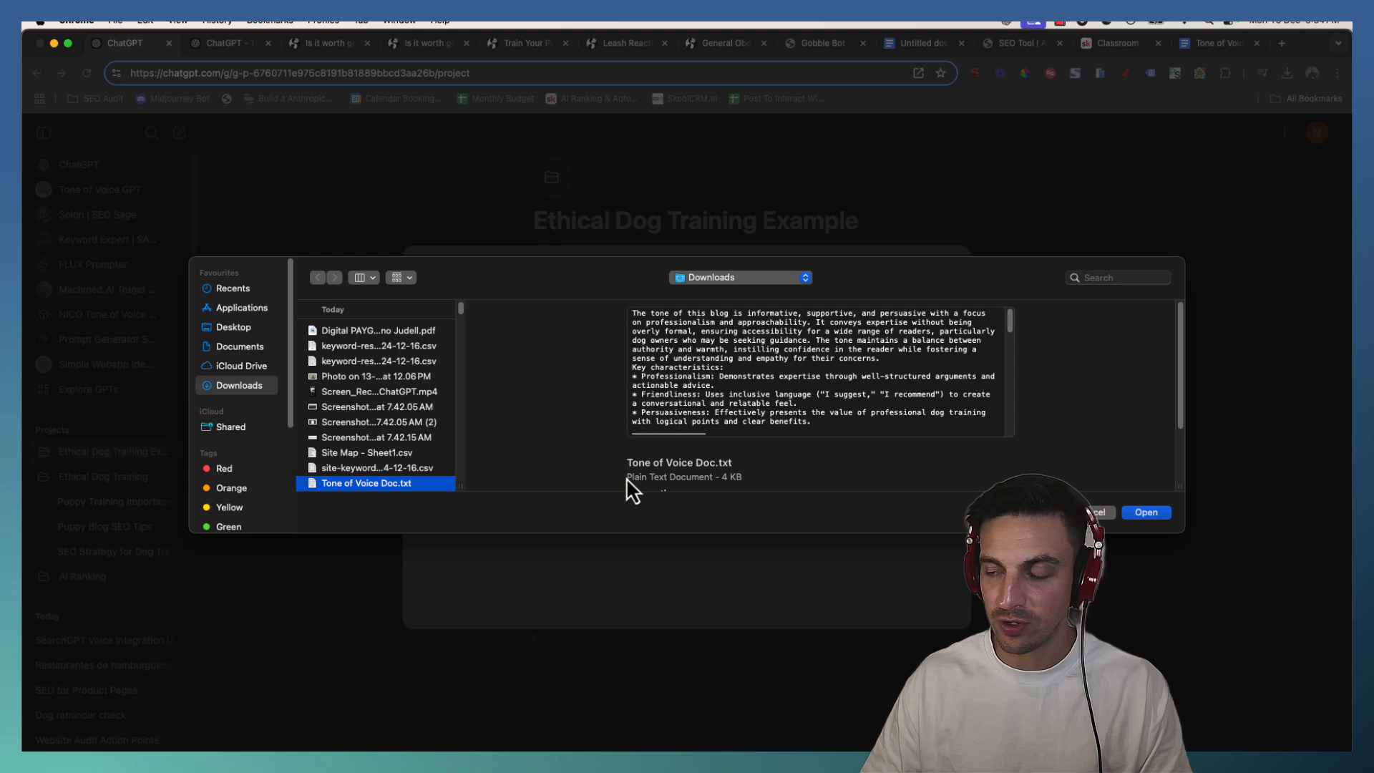
{"action": "left_click", "coordinate": [1143, 512]}
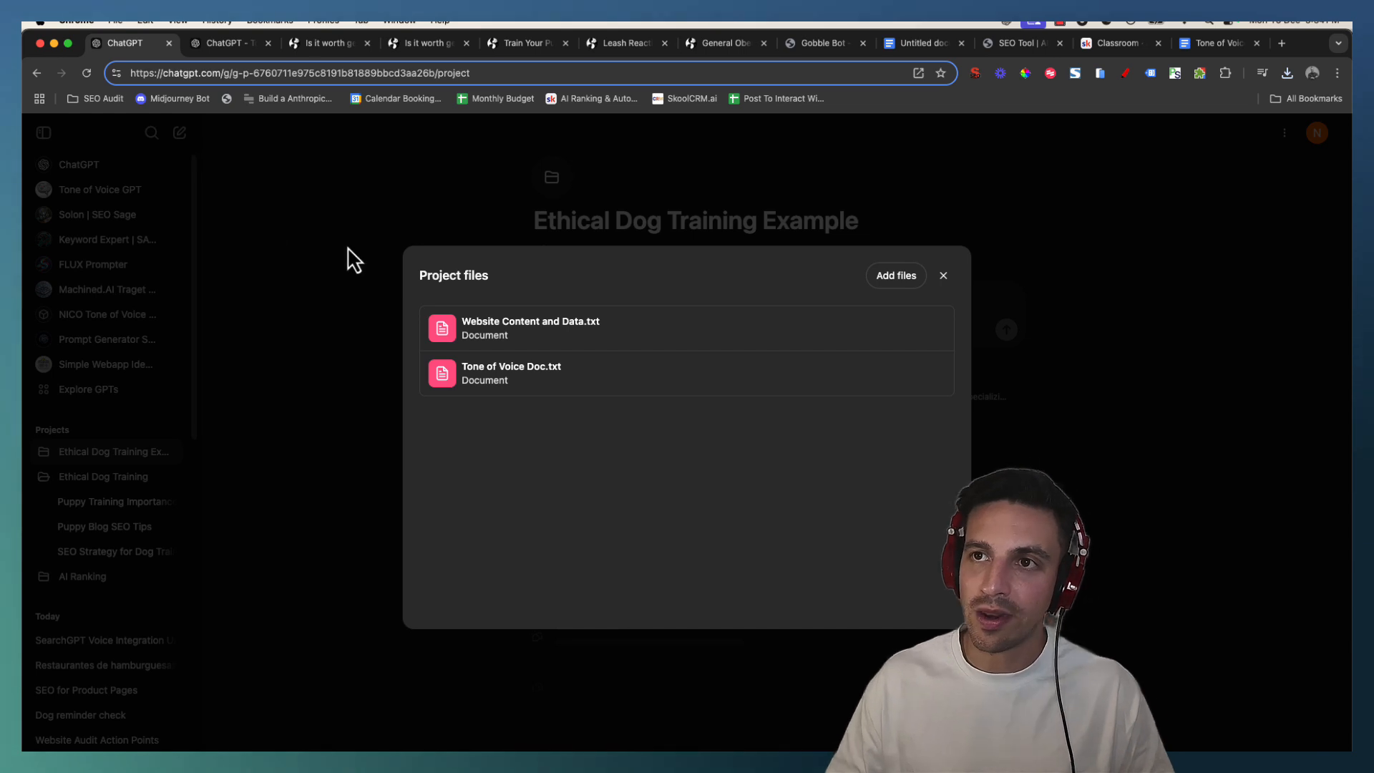
Create a new blank Google Sheets spreadsheet in a separate browser tab using sheets.new.
{"action": "left_click", "coordinate": [1282, 41]}
{"action": "type", "text": "google"}
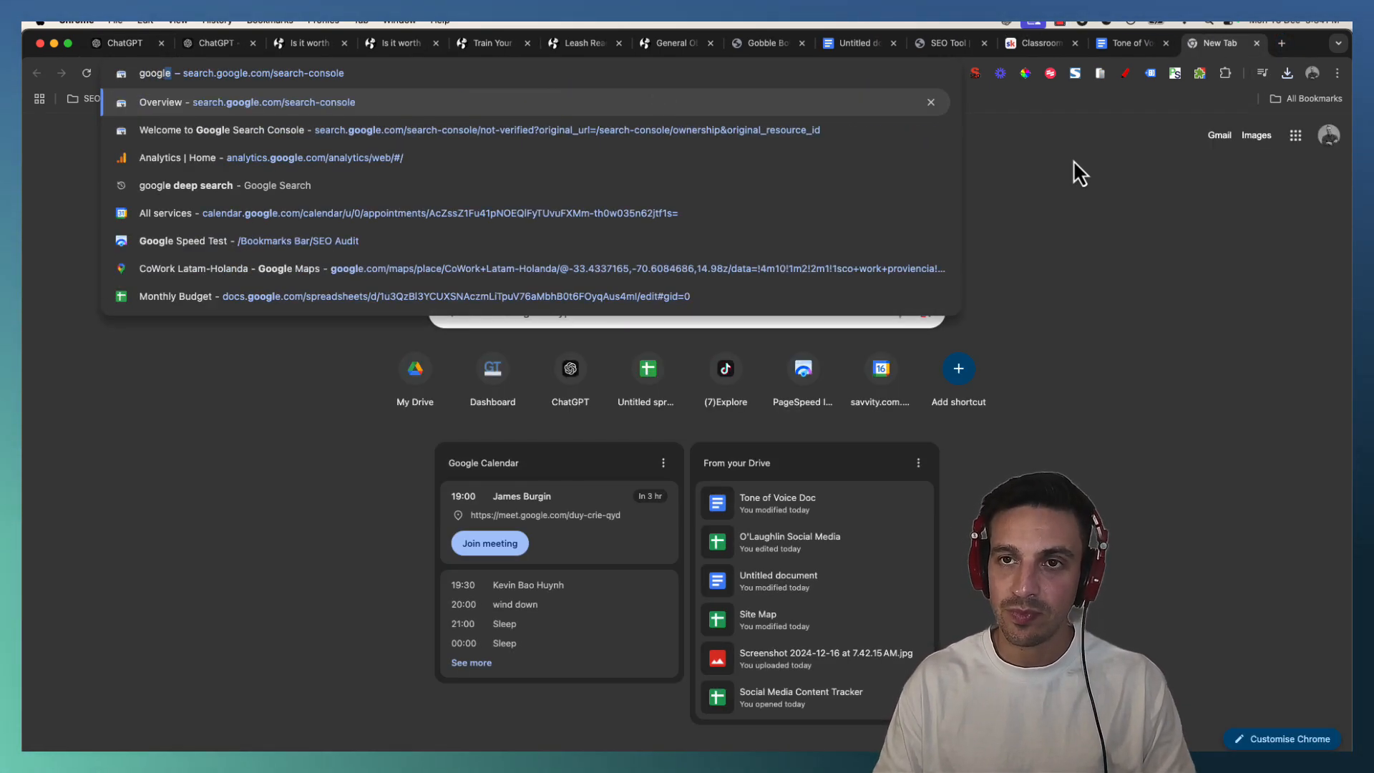
{"action": "key", "text": "BackSpace"}
{"action": "key", "text": "BackSpace"}
{"action": "key", "text": "BackSpace"}
{"action": "key", "text": "BackSpace"}
{"action": "key", "text": "BackSpace"}
{"action": "key", "text": "BackSpace"}
{"action": "type", "text": "shee"}
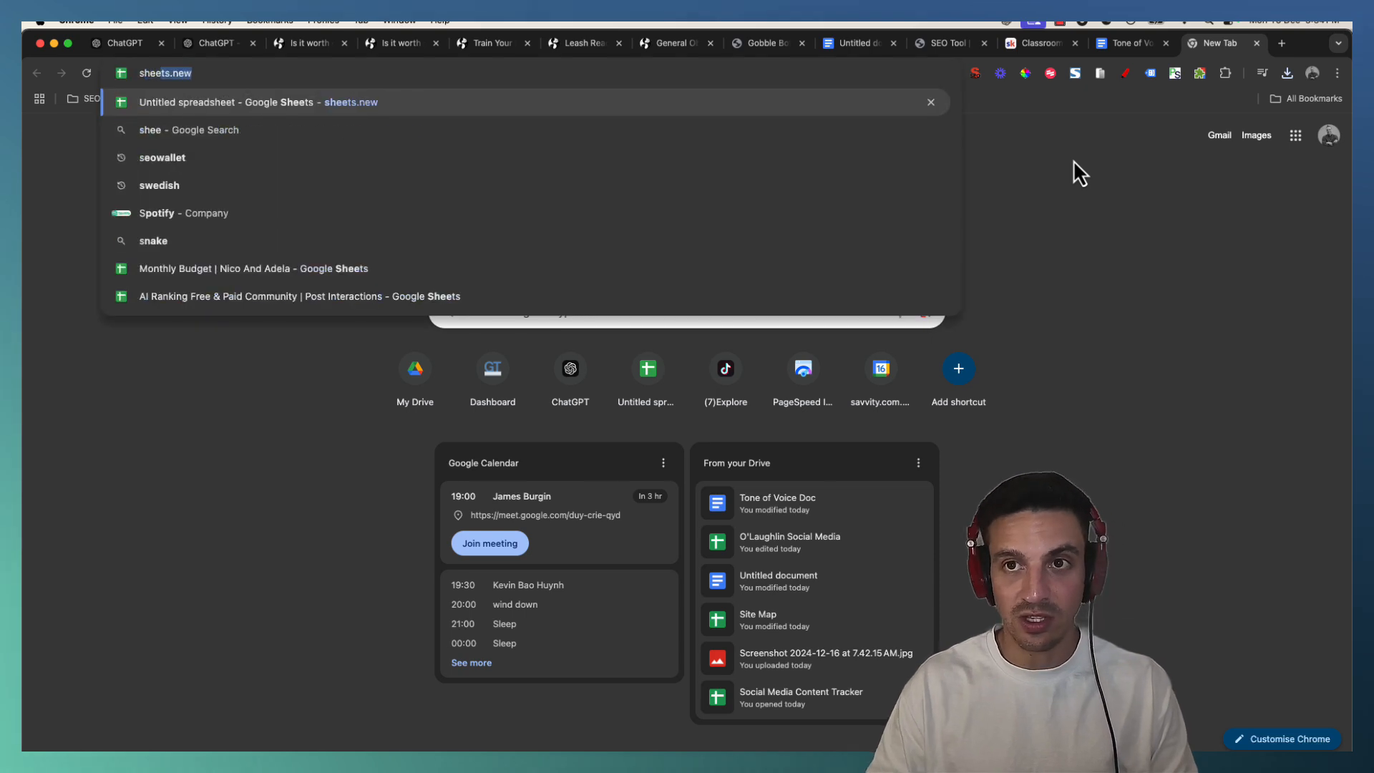
{"action": "key", "text": "Return"}
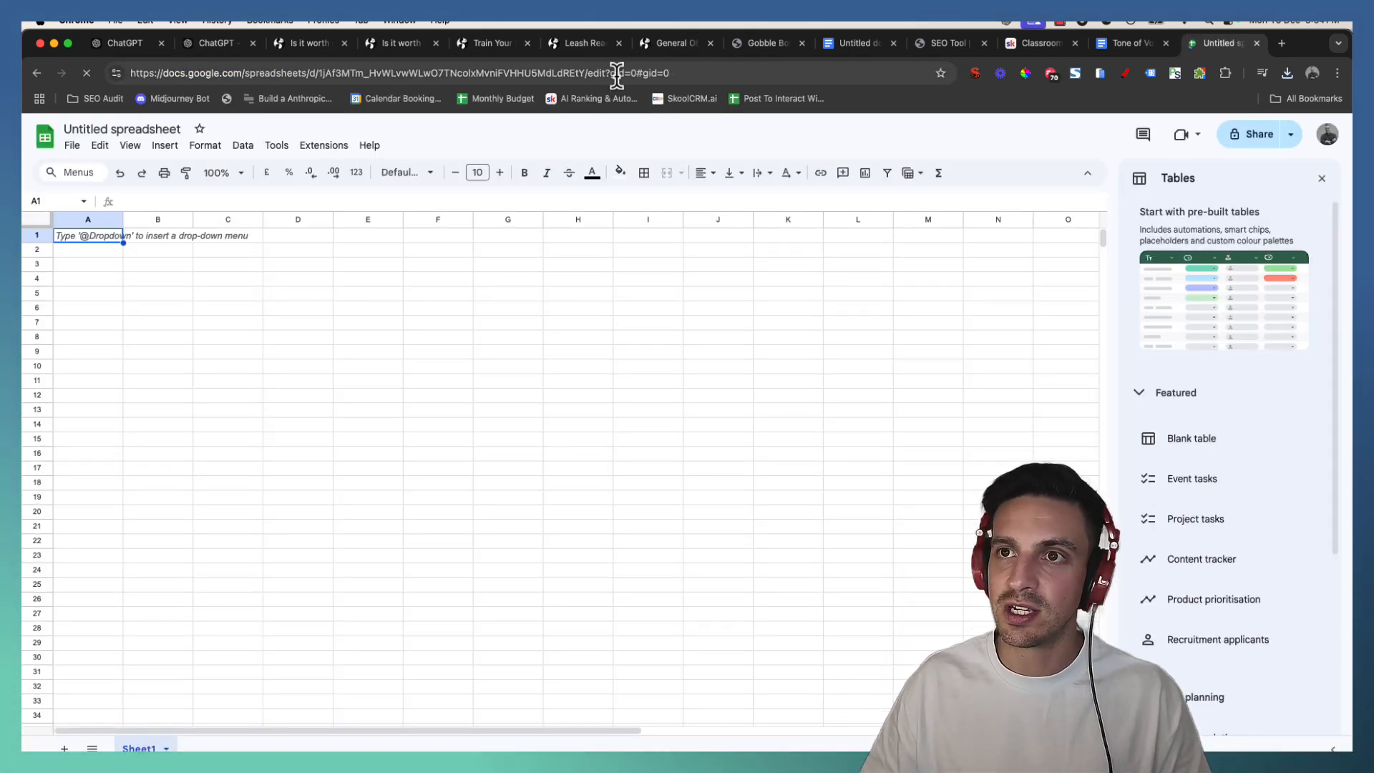
{"action": "left_click", "coordinate": [309, 43]}
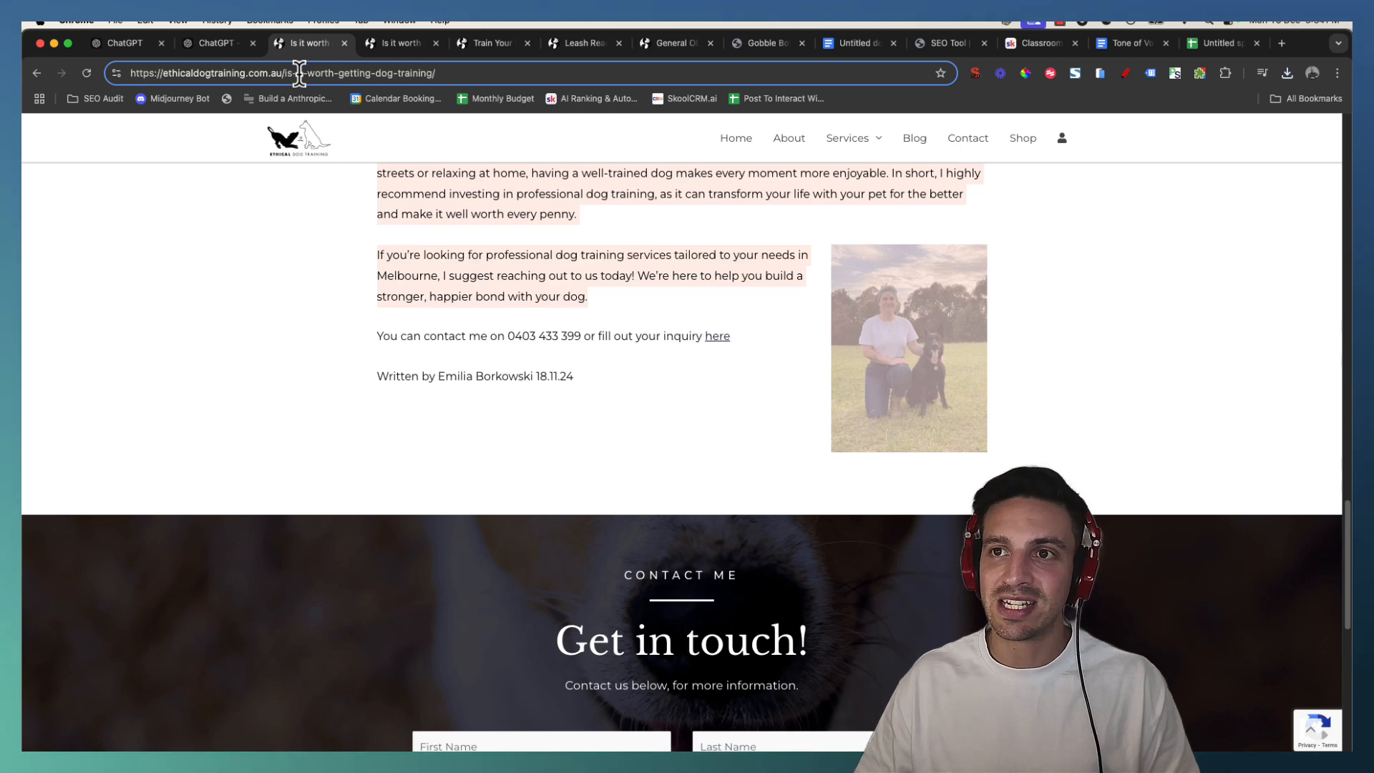
{"action": "left_click", "coordinate": [299, 72]}
{"action": "left_click", "coordinate": [475, 53]}
{"action": "left_click", "coordinate": [396, 73]}
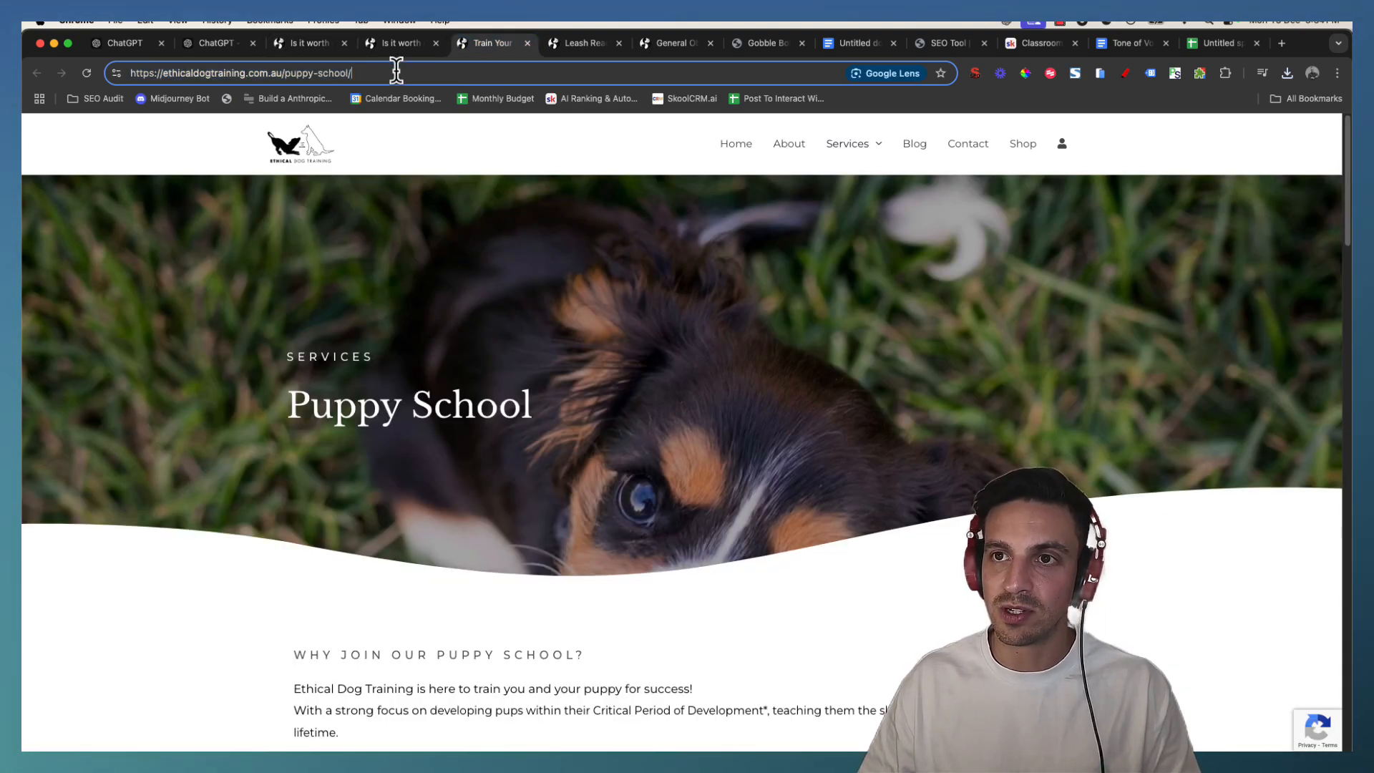
{"action": "key", "text": "BackSpace"}
{"action": "key", "text": "BackSpace"}
{"action": "key", "text": "BackSpace"}
{"action": "key", "text": "BackSpace"}
{"action": "key", "text": "BackSpace"}
{"action": "key", "text": "BackSpace"}
{"action": "key", "text": "BackSpace"}
{"action": "key", "text": "BackSpace"}
{"action": "key", "text": "BackSpace"}
{"action": "key", "text": "BackSpace"}
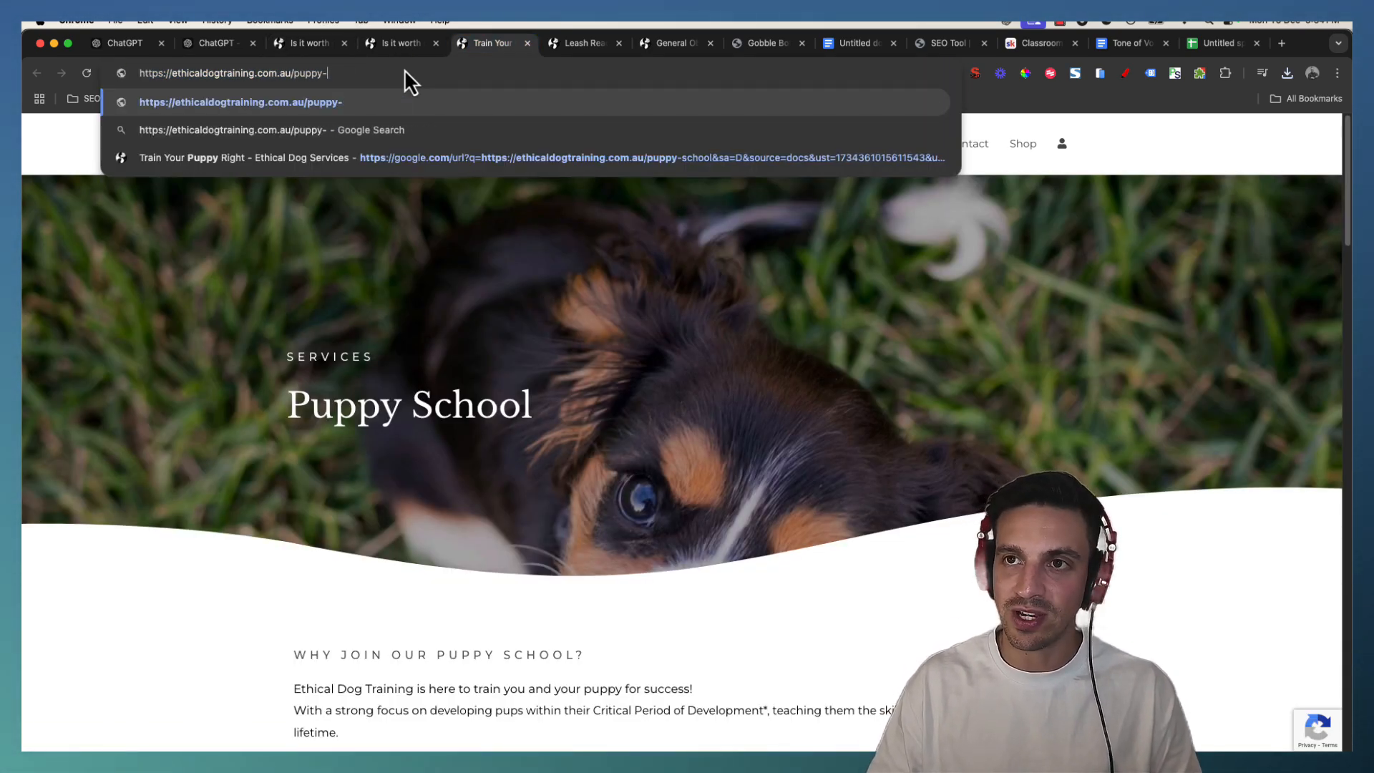
{"action": "key", "text": "BackSpace"}
{"action": "key", "text": "BackSpace"}
{"action": "key", "text": "BackSpace"}
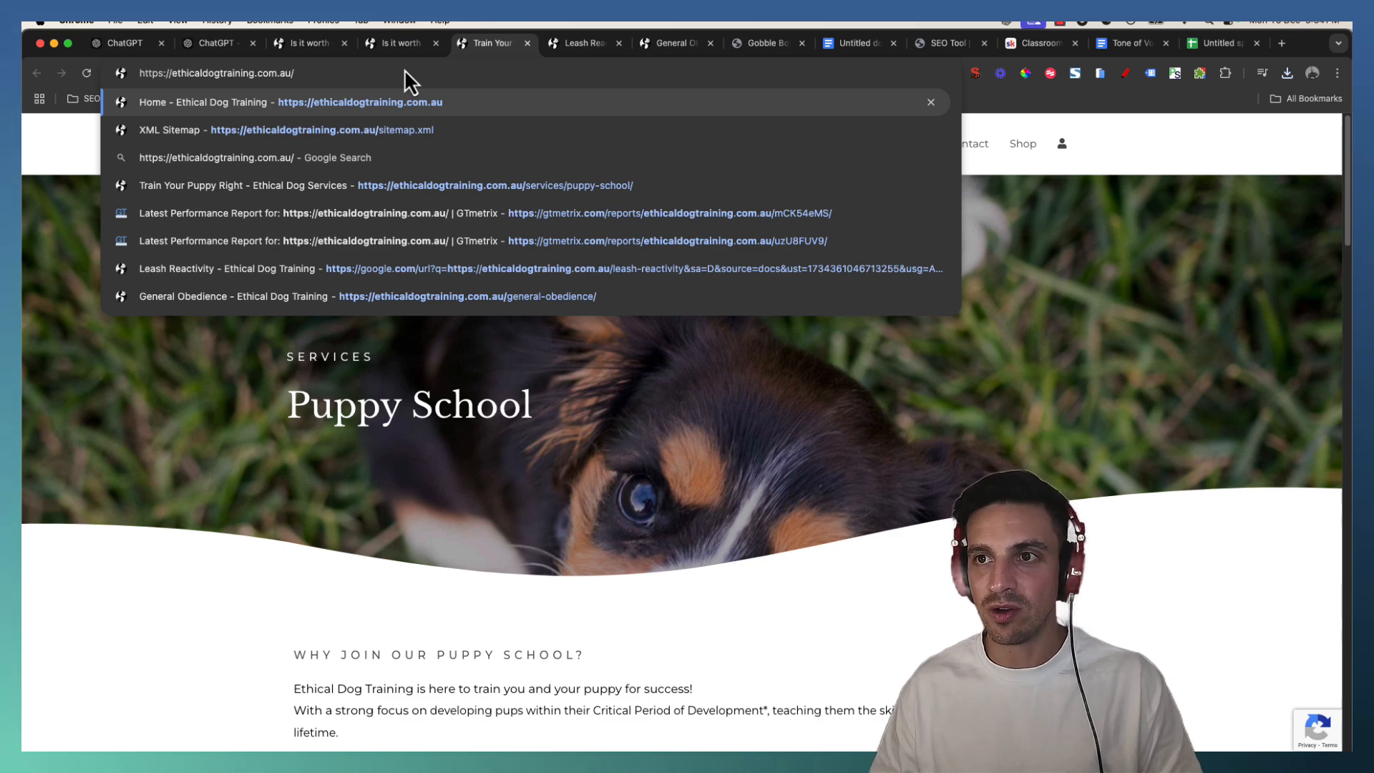
{"action": "key", "text": "Down"}
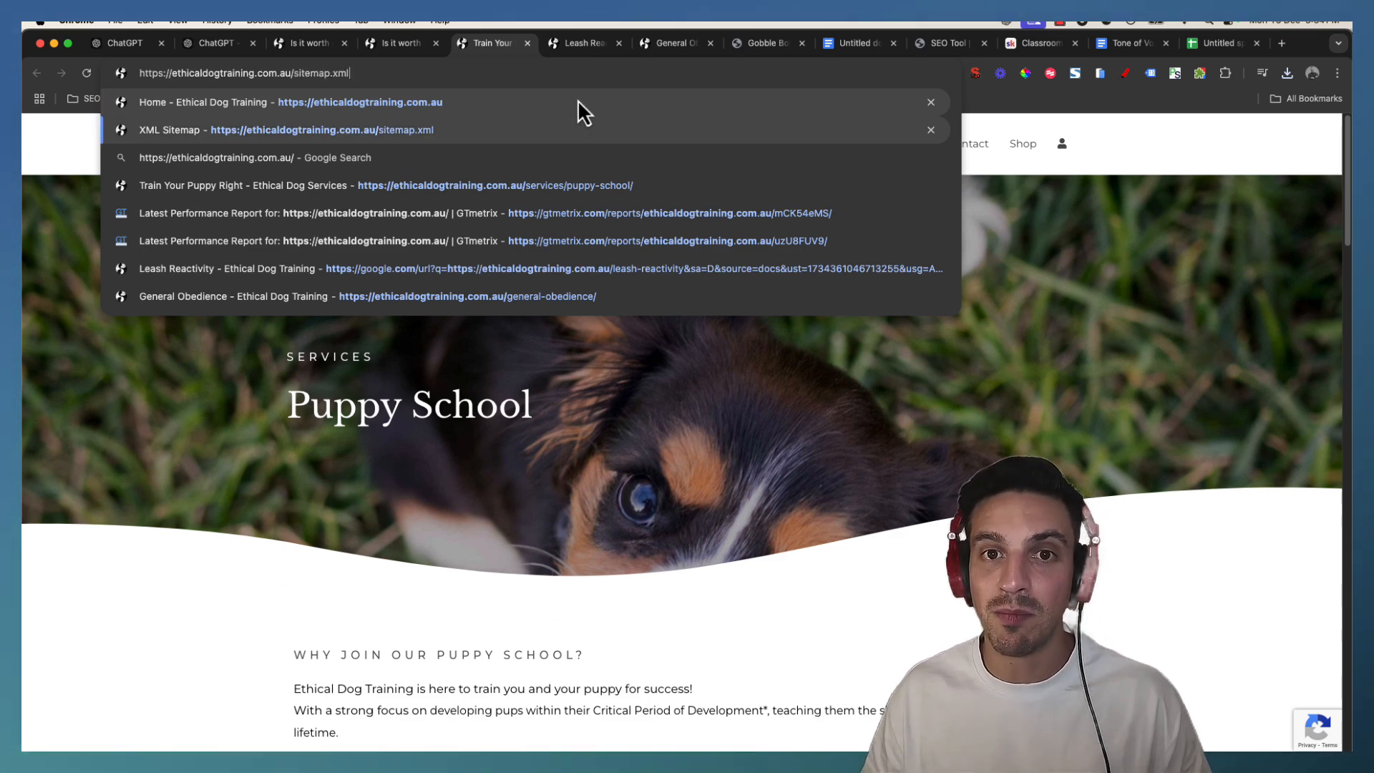
{"action": "key", "text": "Return"}
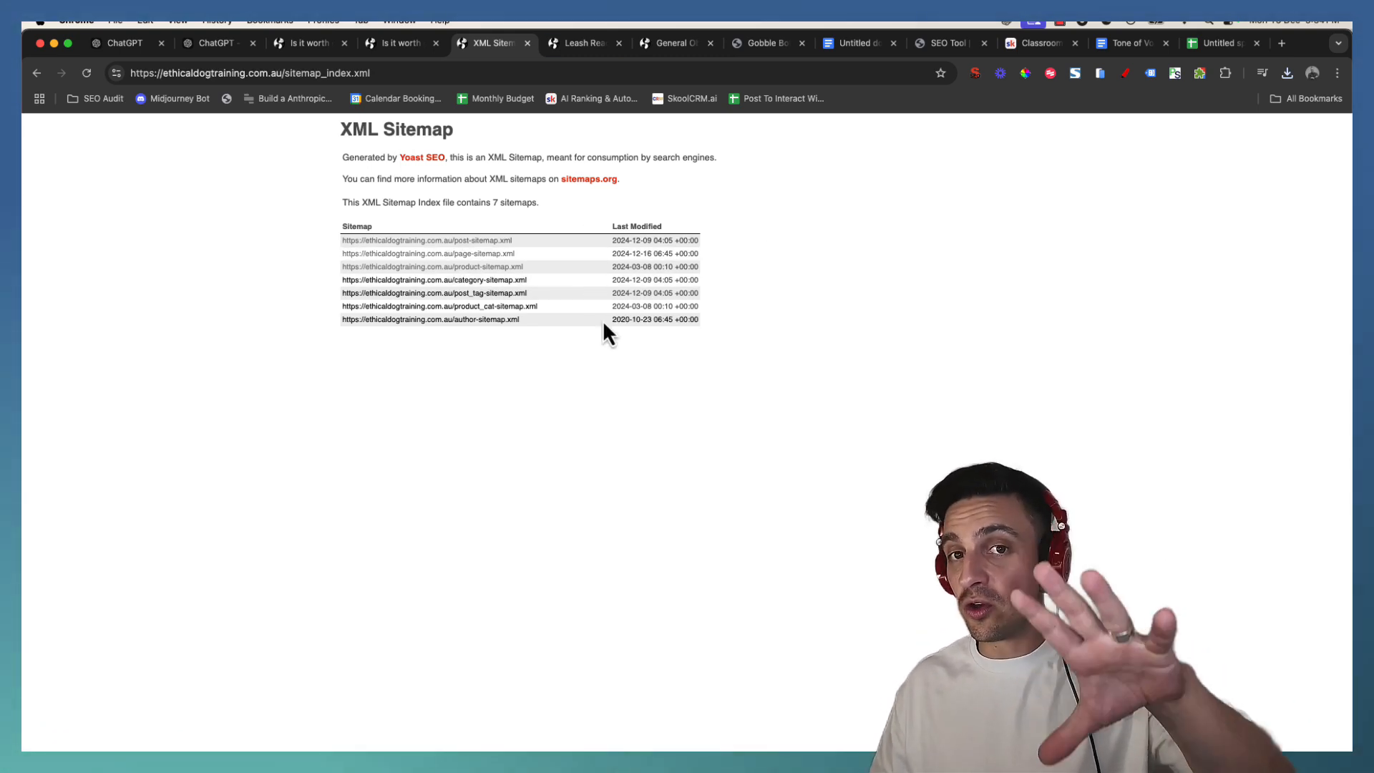
Open the page and post sitemaps in separate tabs, and copy the page sitemap's full URL table into the blank spreadsheet at A1.
{"action": "left_click", "coordinate": [496, 255], "text": "super"}
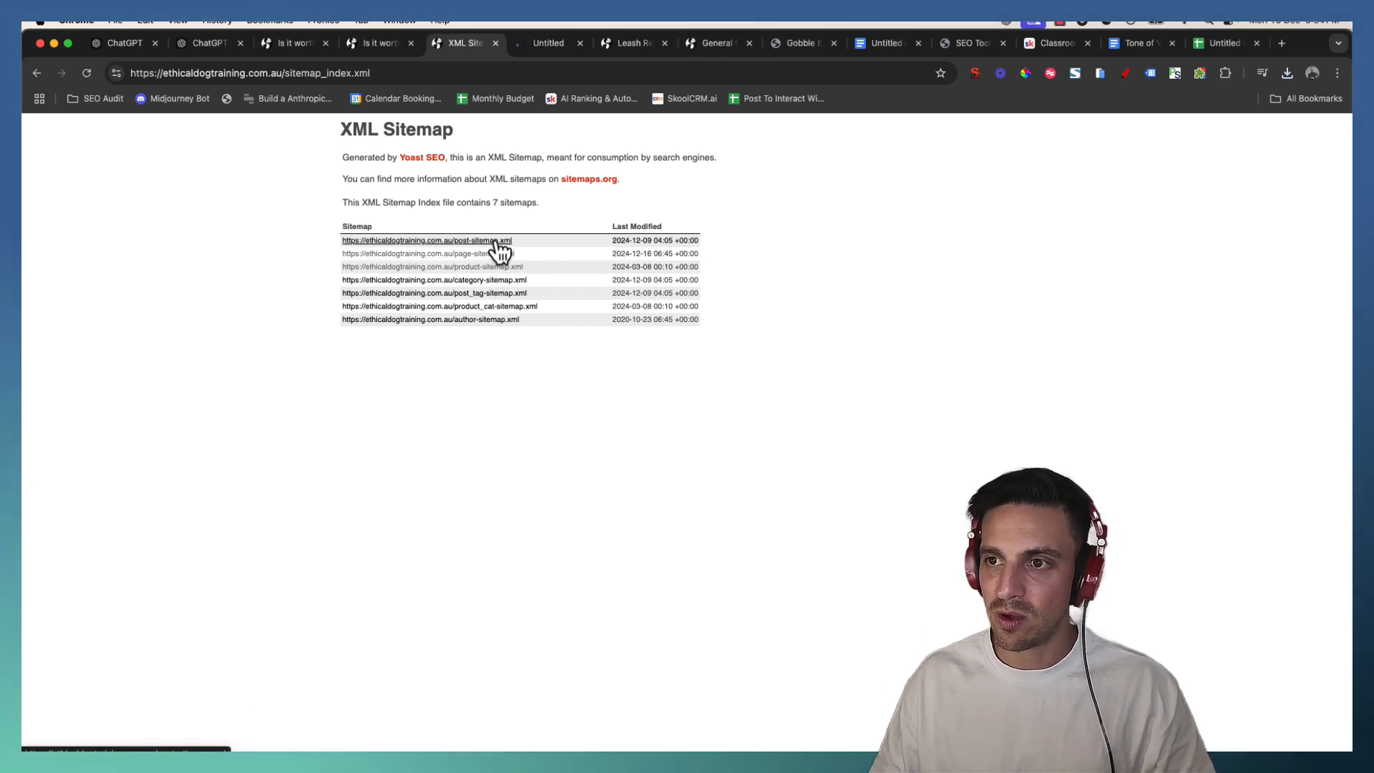
{"action": "left_click", "coordinate": [525, 44]}
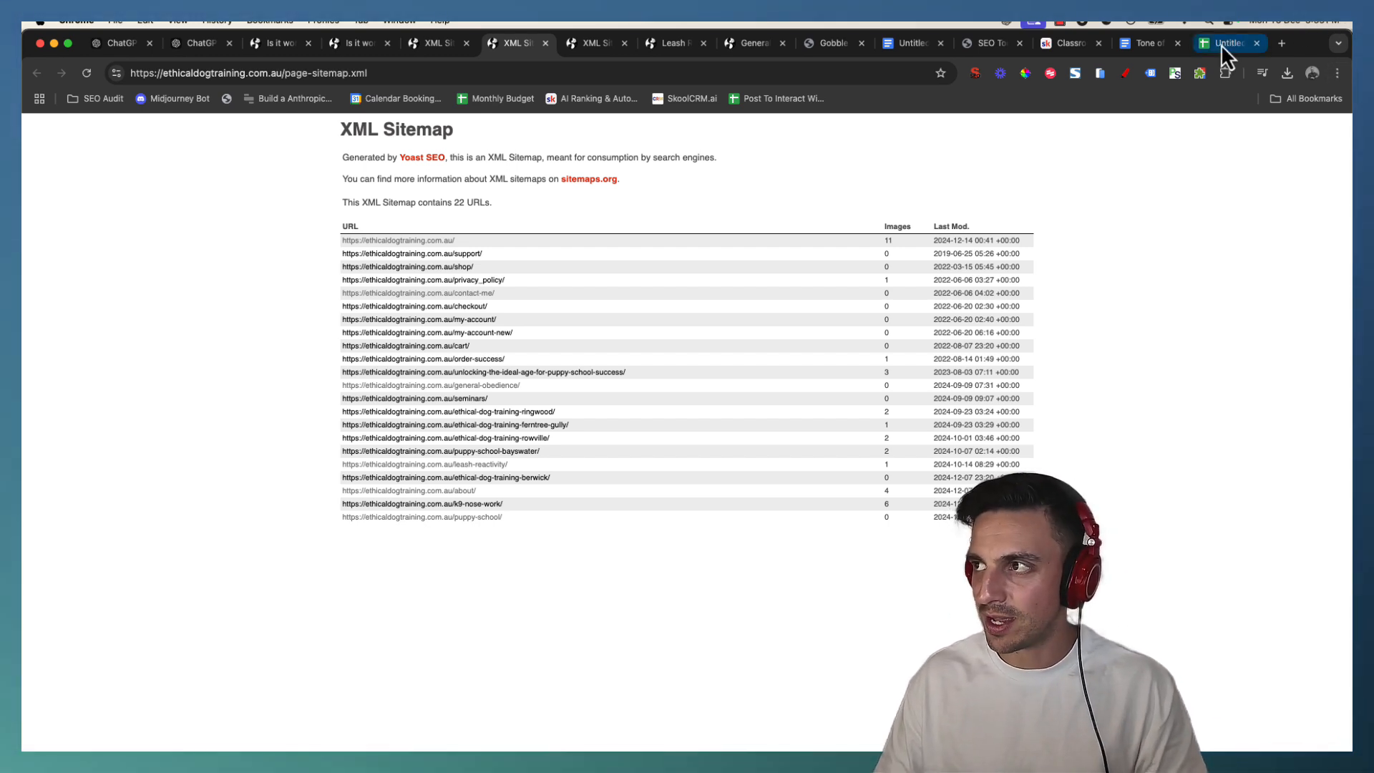
{"action": "left_click_drag", "start_coordinate": [323, 243], "coordinate": [966, 544]}
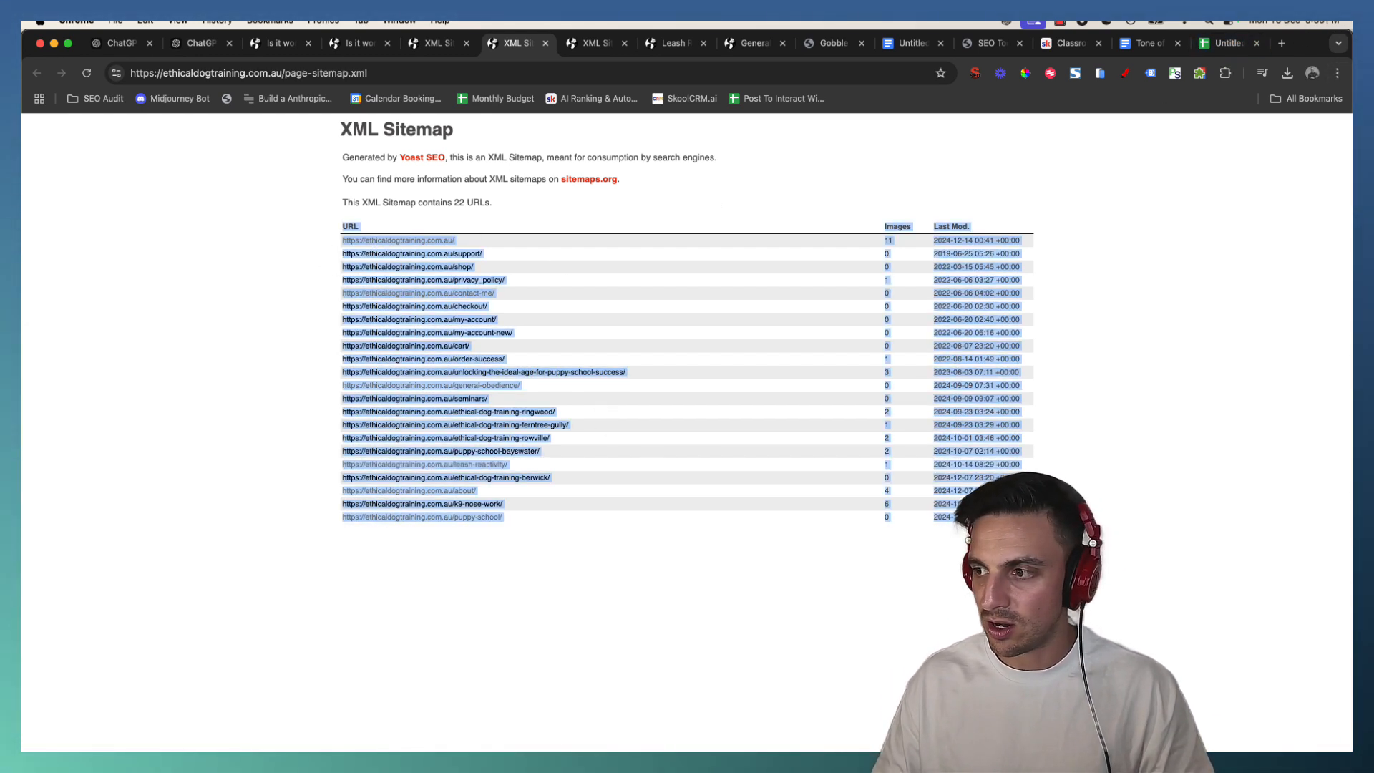
{"action": "key", "text": "super+c"}
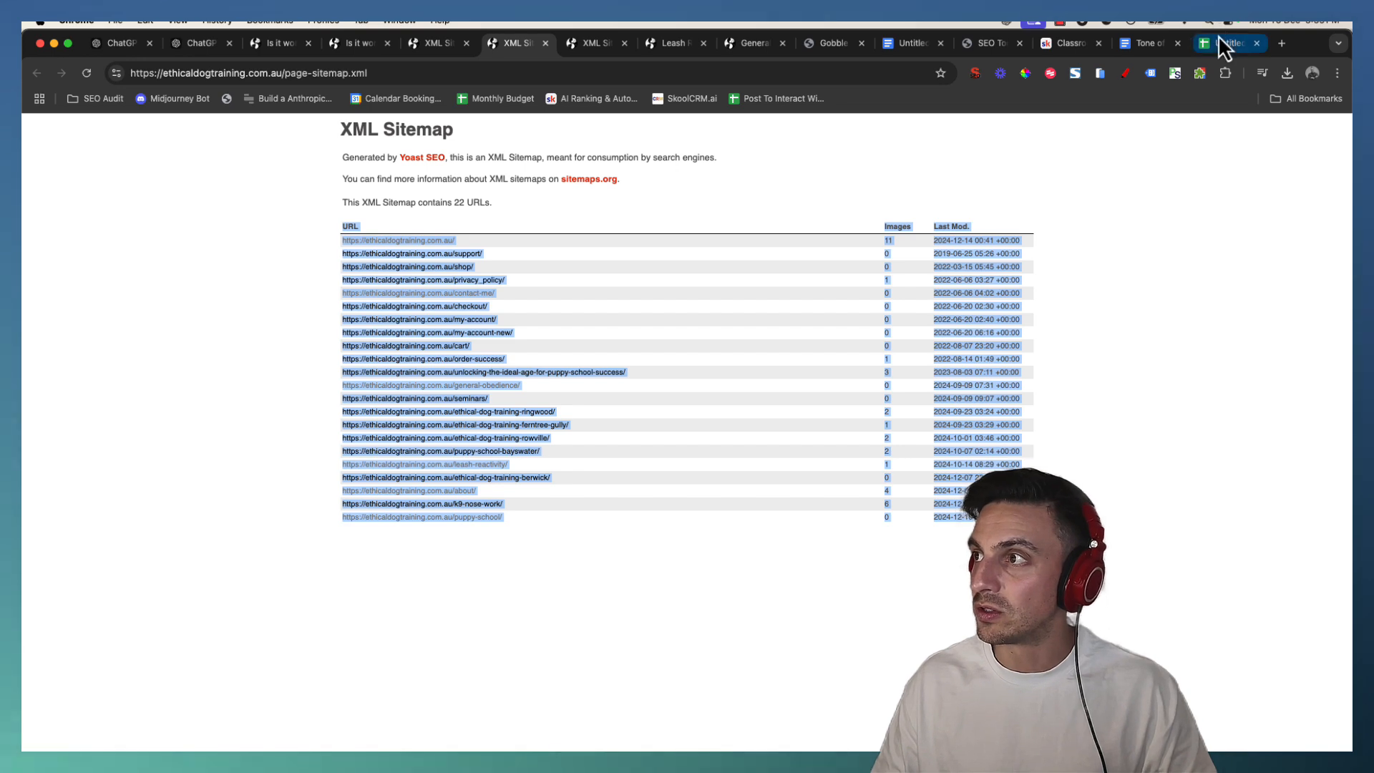
{"action": "left_click", "coordinate": [1223, 42]}
{"action": "key", "text": "super+v"}
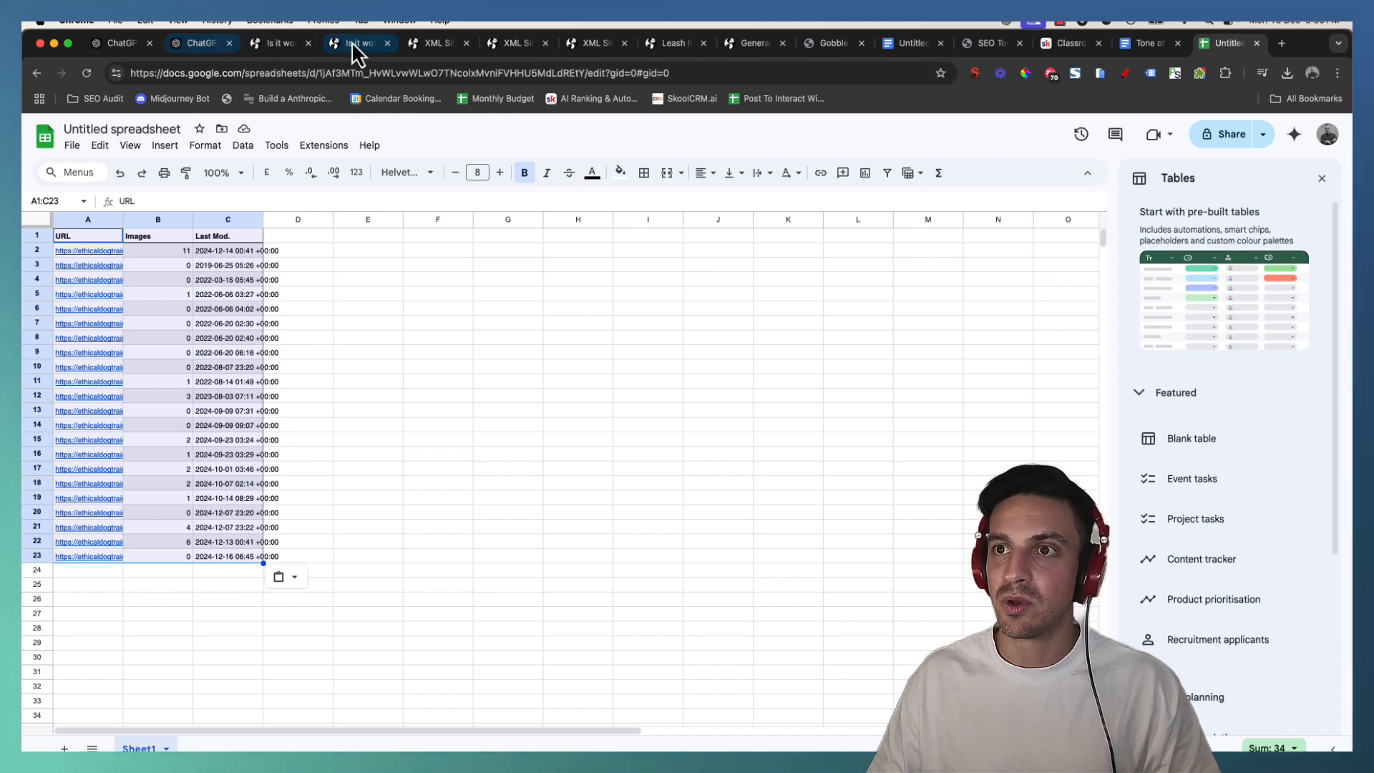
Copy the full URL table from the post sitemap and paste it into the spreadsheet below the page URLs, starting at A24.
{"action": "left_click", "coordinate": [432, 45]}
{"action": "left_click", "coordinate": [513, 43]}
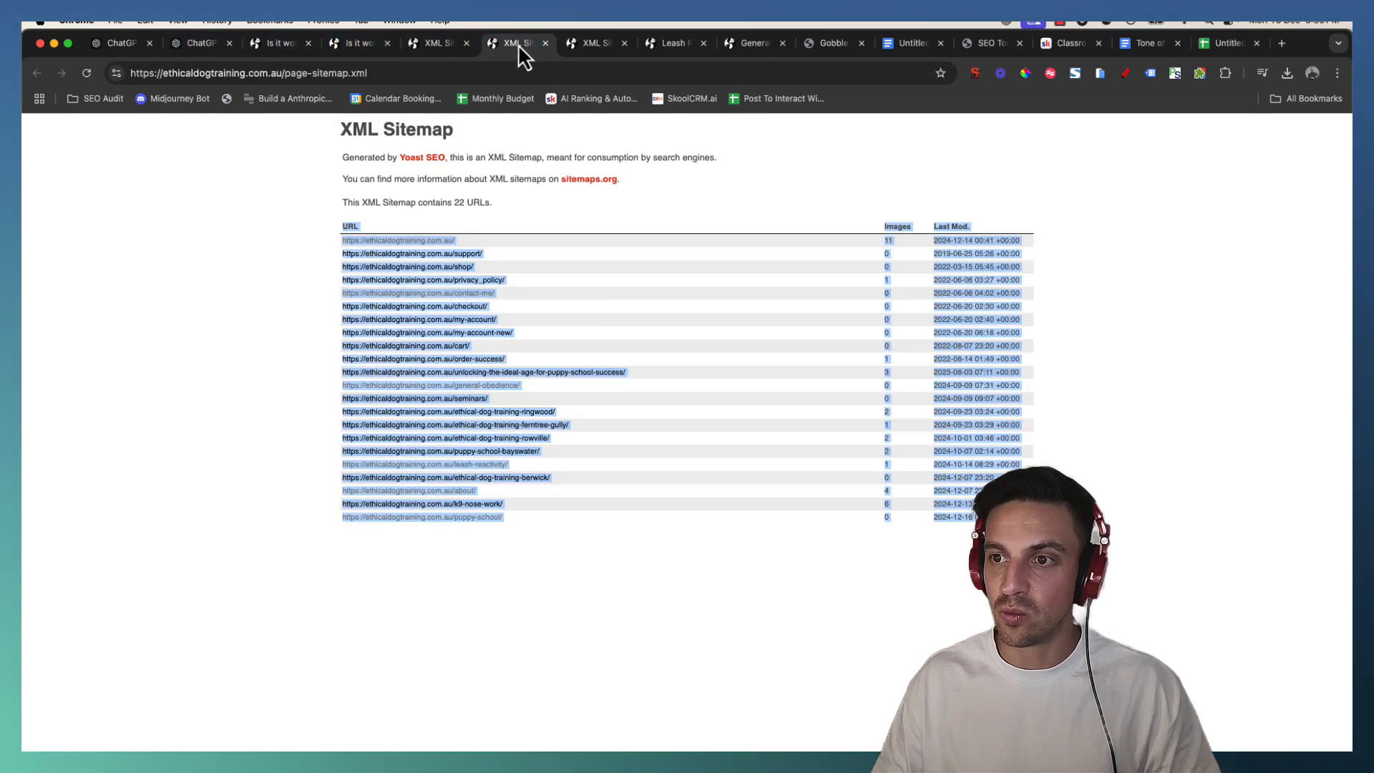
{"action": "left_click", "coordinate": [592, 50]}
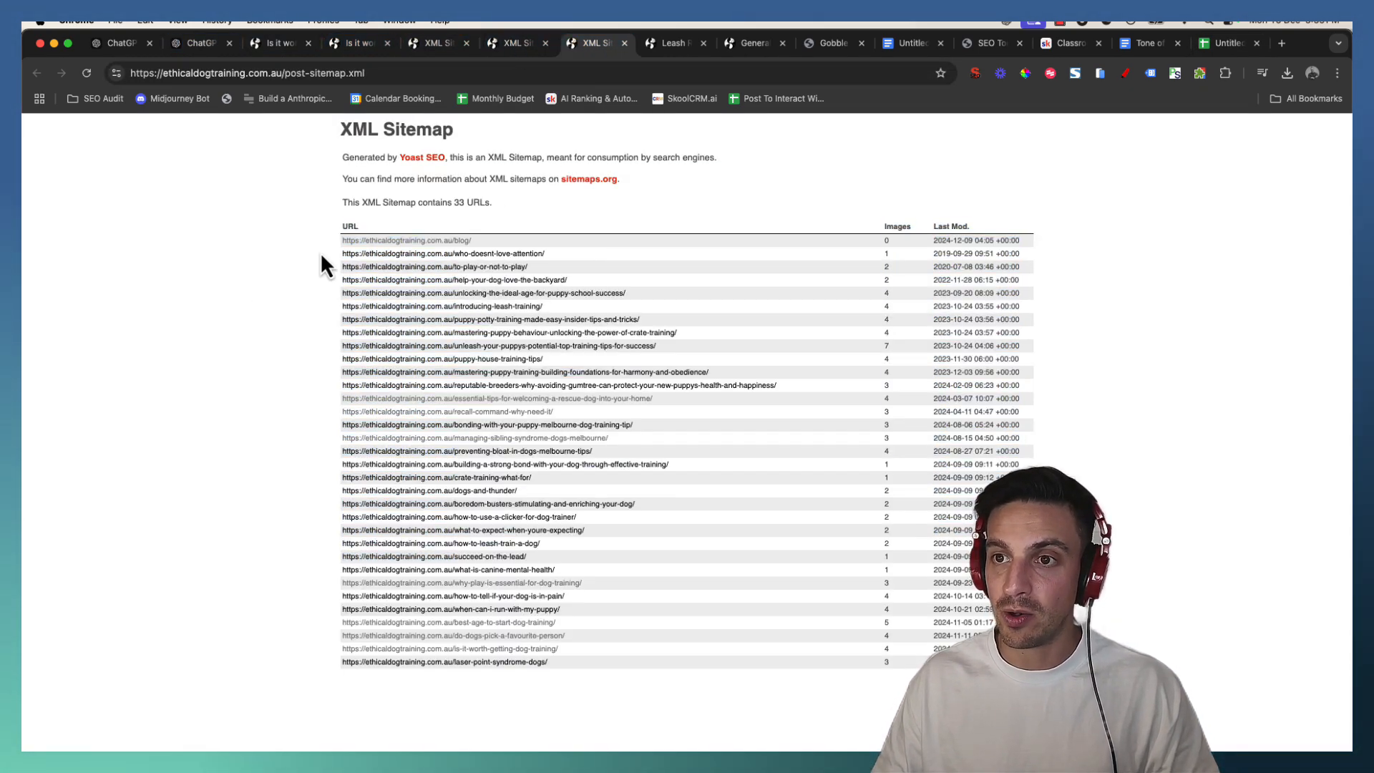
{"action": "left_click_drag", "start_coordinate": [321, 247], "coordinate": [821, 669]}
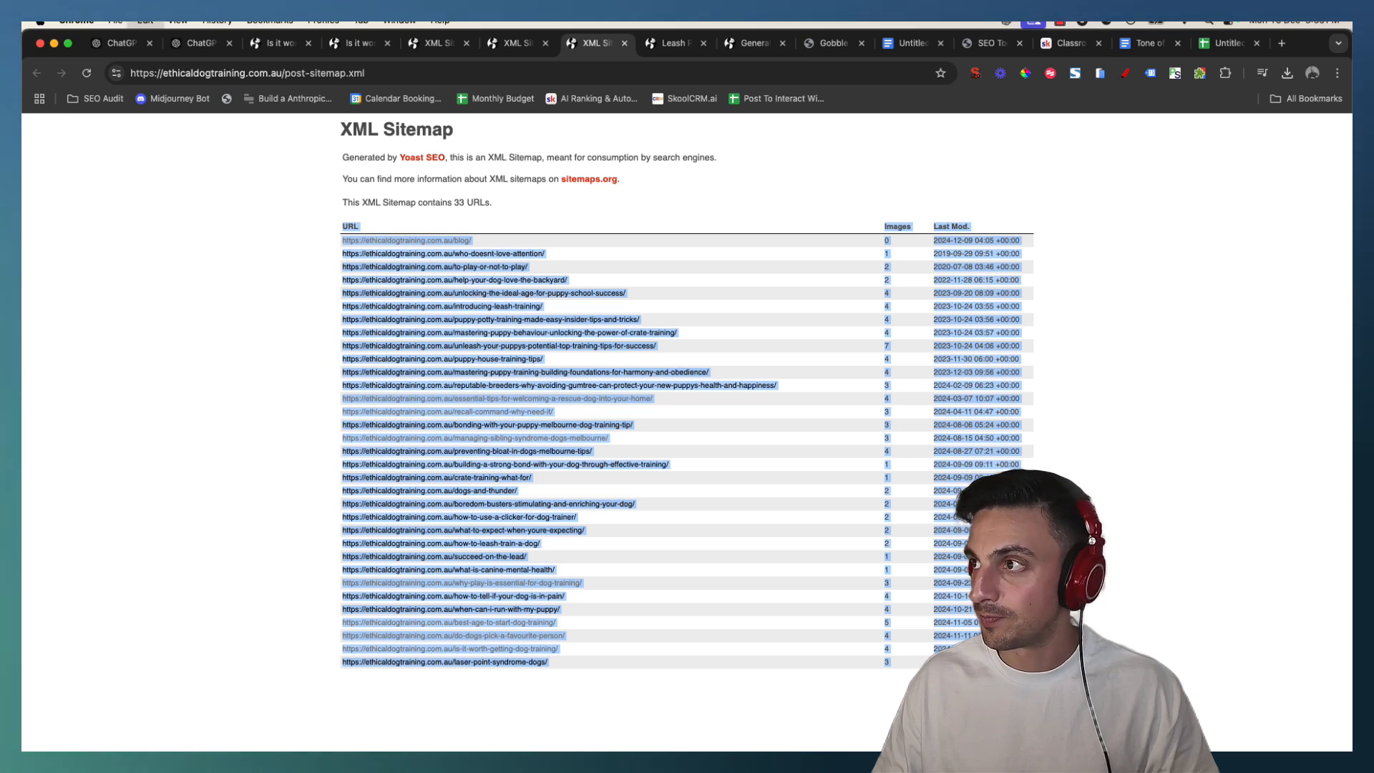
{"action": "left_click", "coordinate": [1224, 44]}
{"action": "left_click", "coordinate": [318, 415]}
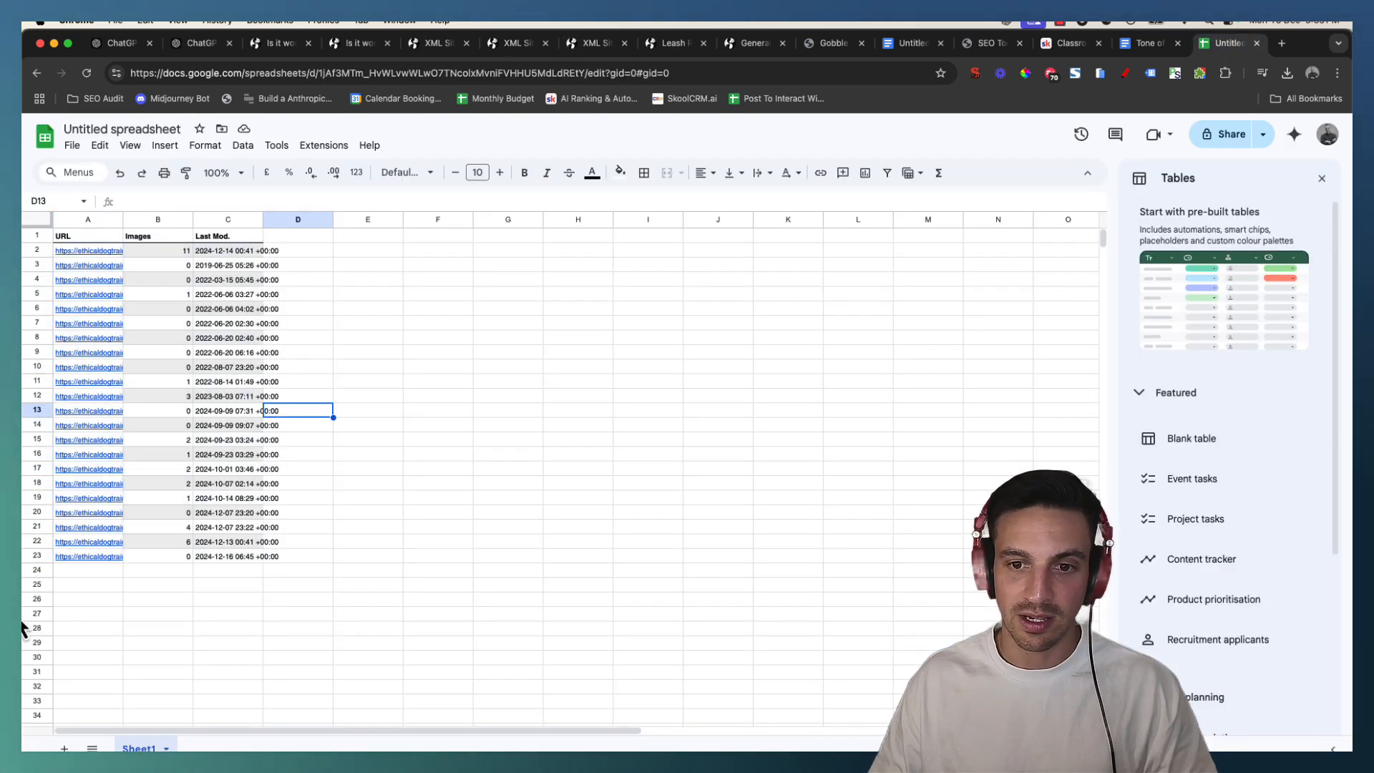
{"action": "left_click", "coordinate": [97, 573]}
{"action": "key", "text": "super+v"}
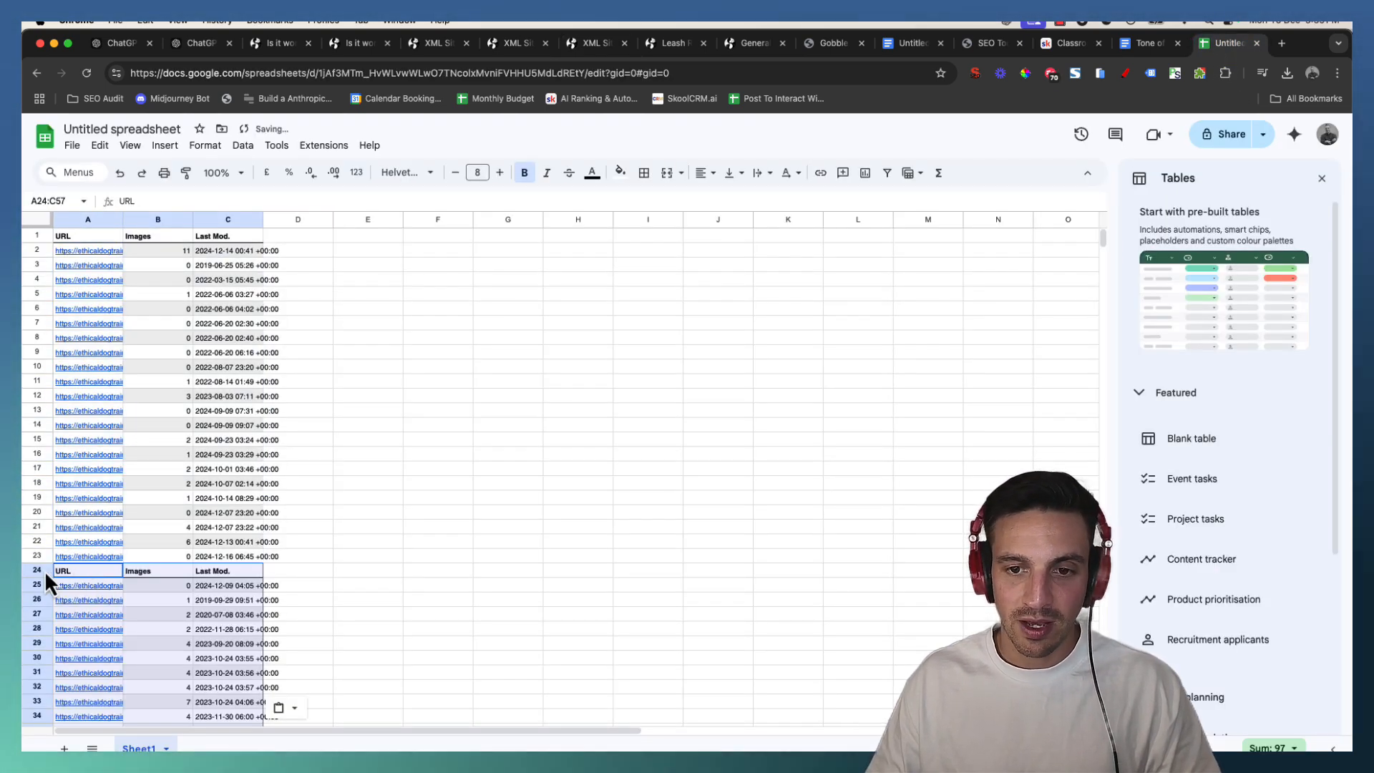
Delete rows 24 - 25 holding the repeated header and the blog URL, and widen column A to fit the URLs.
{"action": "left_click", "coordinate": [31, 575]}
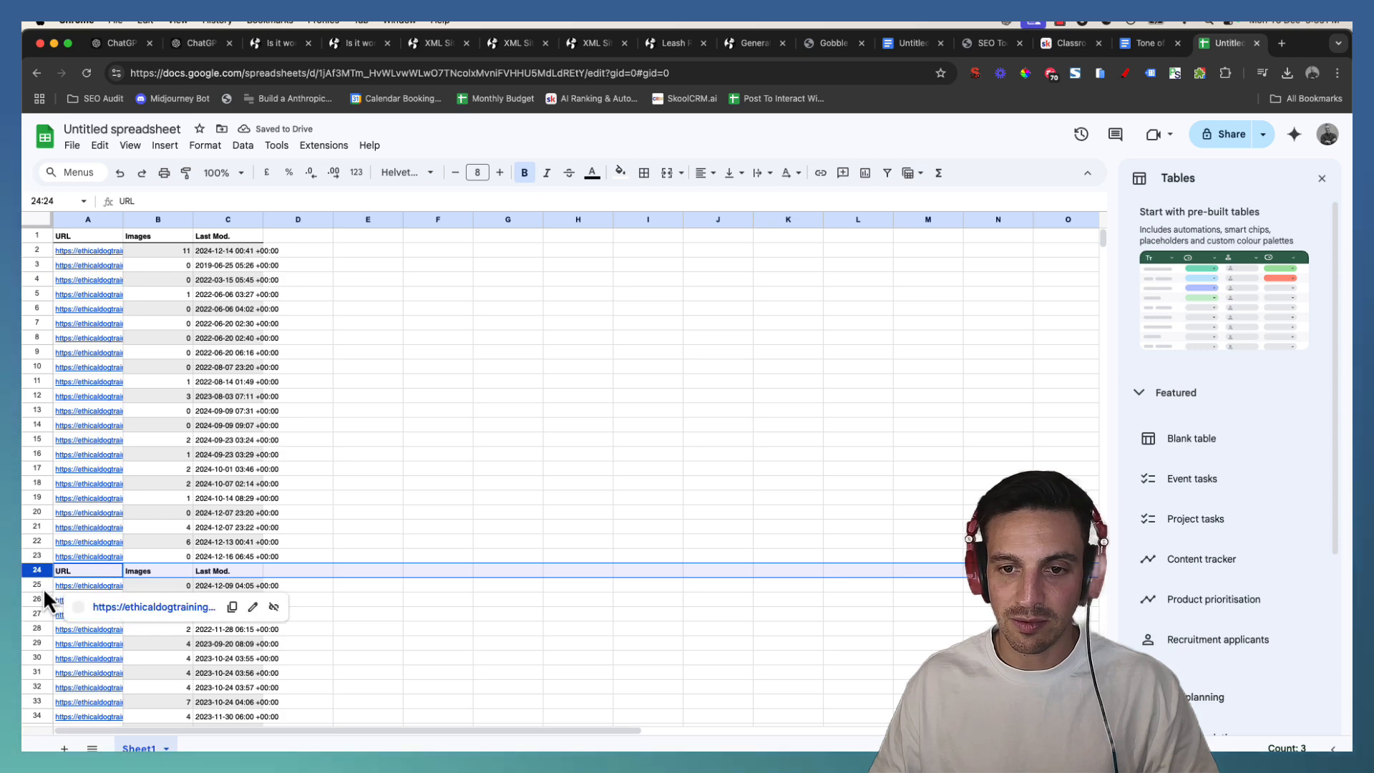
{"action": "left_click", "coordinate": [43, 586], "text": "shift"}
{"action": "right_click", "coordinate": [36, 572]}
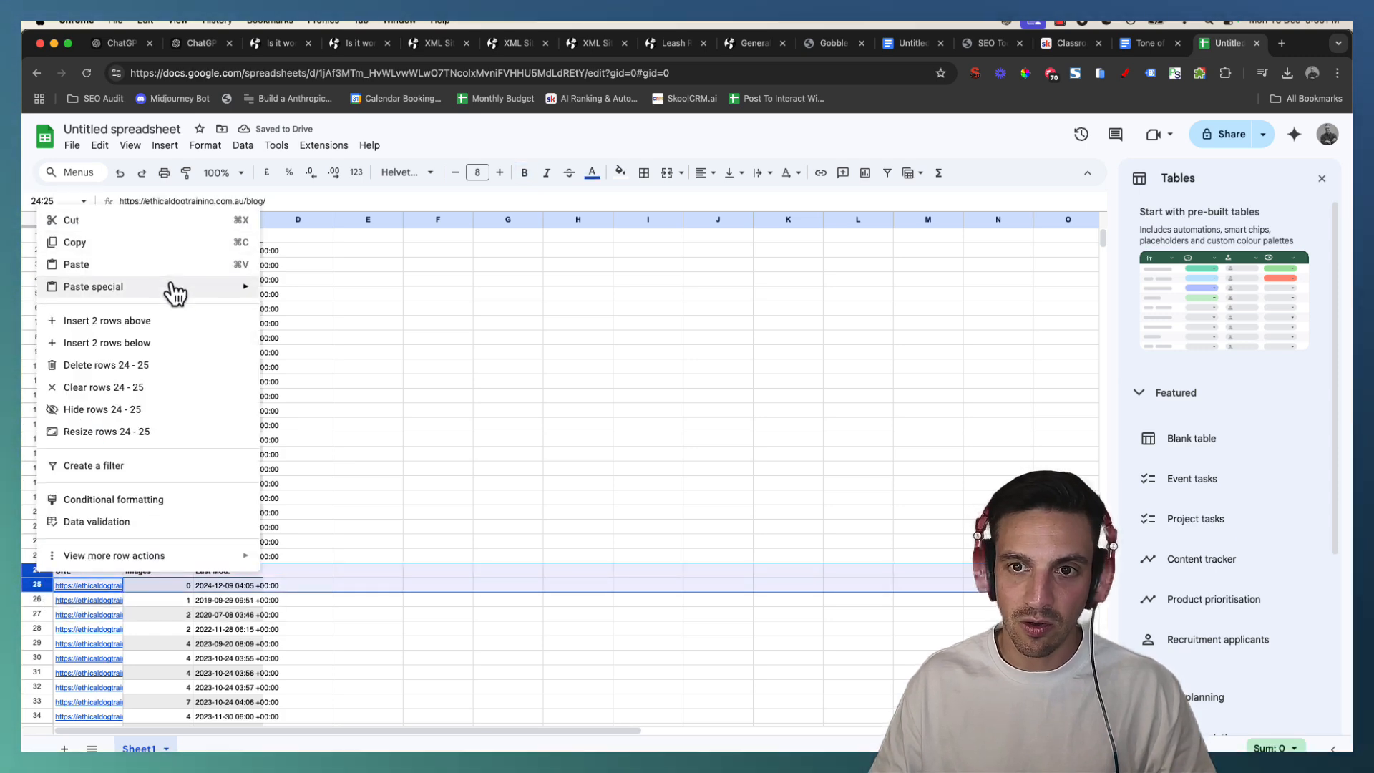
{"action": "left_click", "coordinate": [191, 366]}
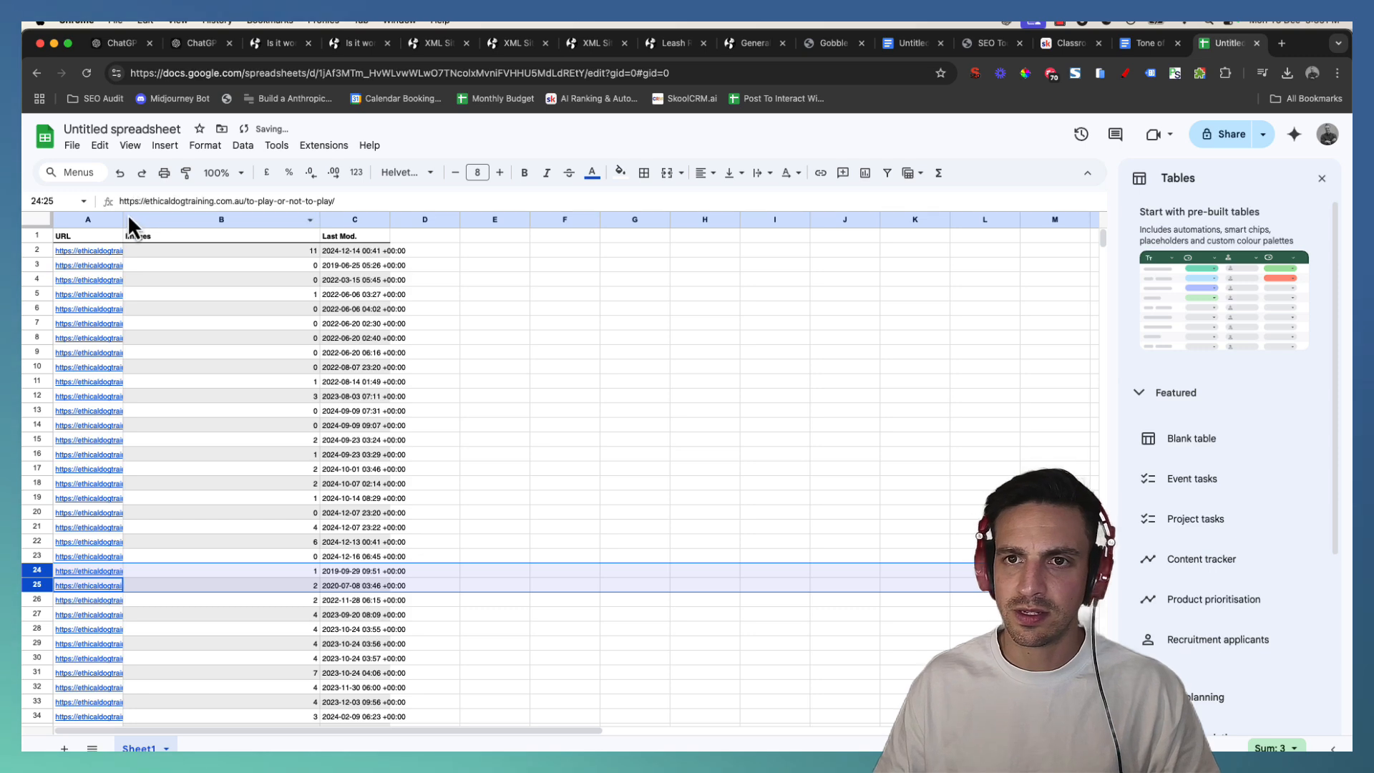
{"action": "left_click_drag", "start_coordinate": [123, 219], "coordinate": [323, 220]}
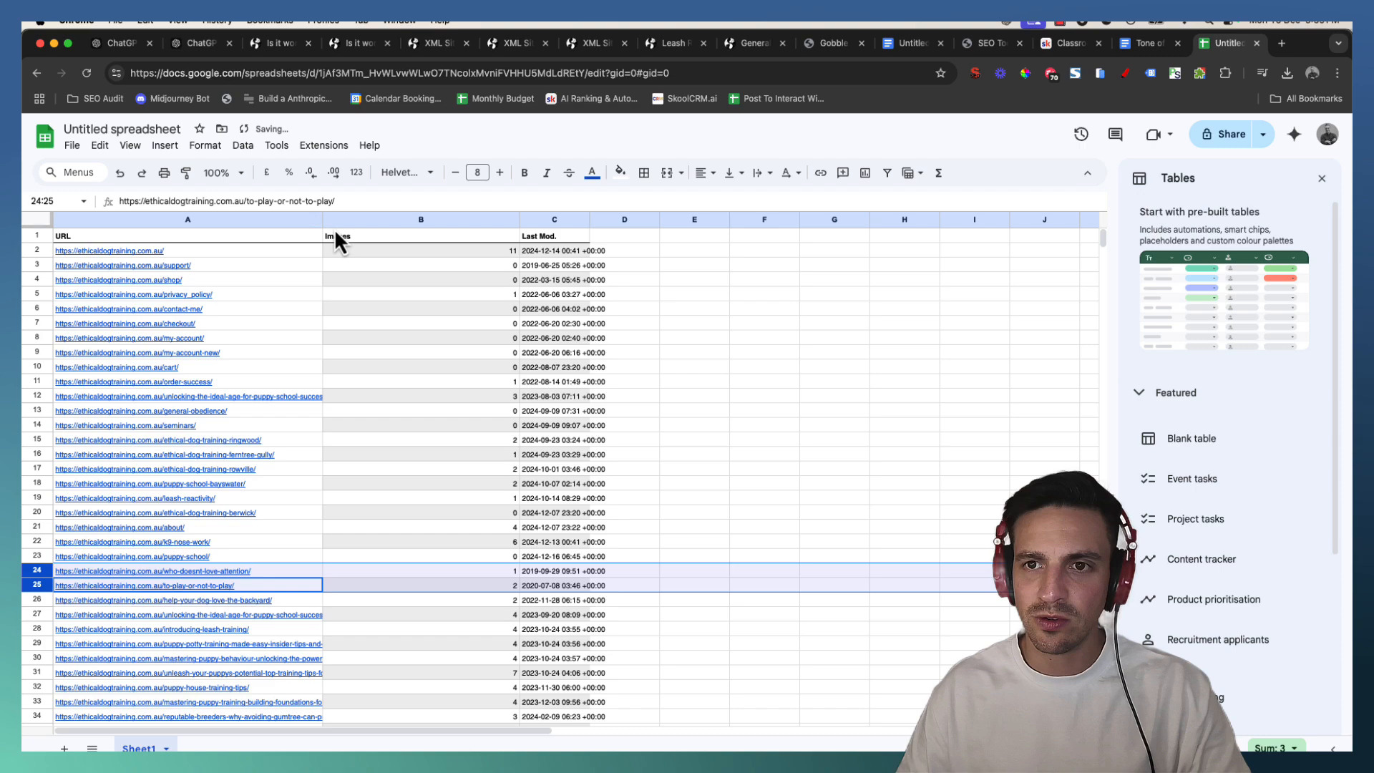
Examine the first website URLs in column A, from the homepage down to the privacy policy page.
{"action": "left_click", "coordinate": [283, 262]}
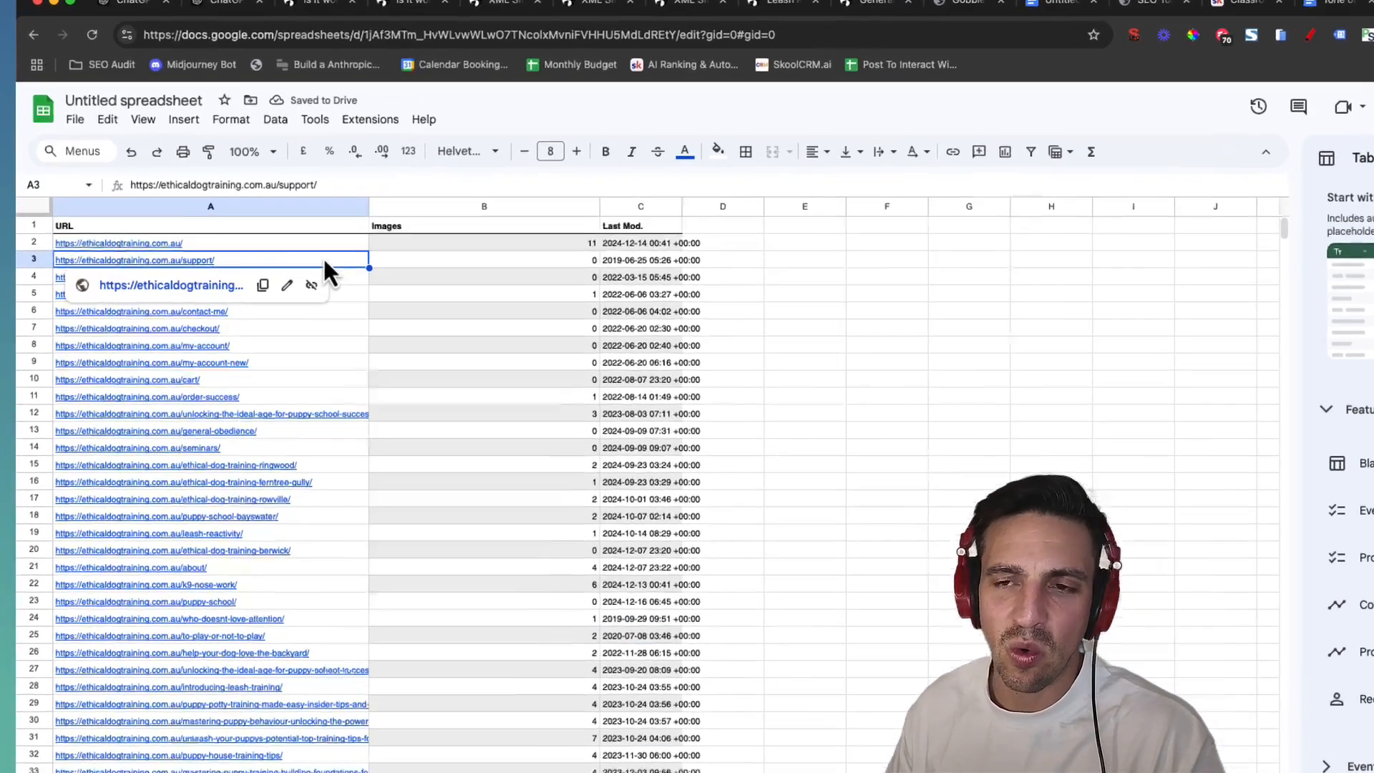
{"action": "key", "text": "Down"}
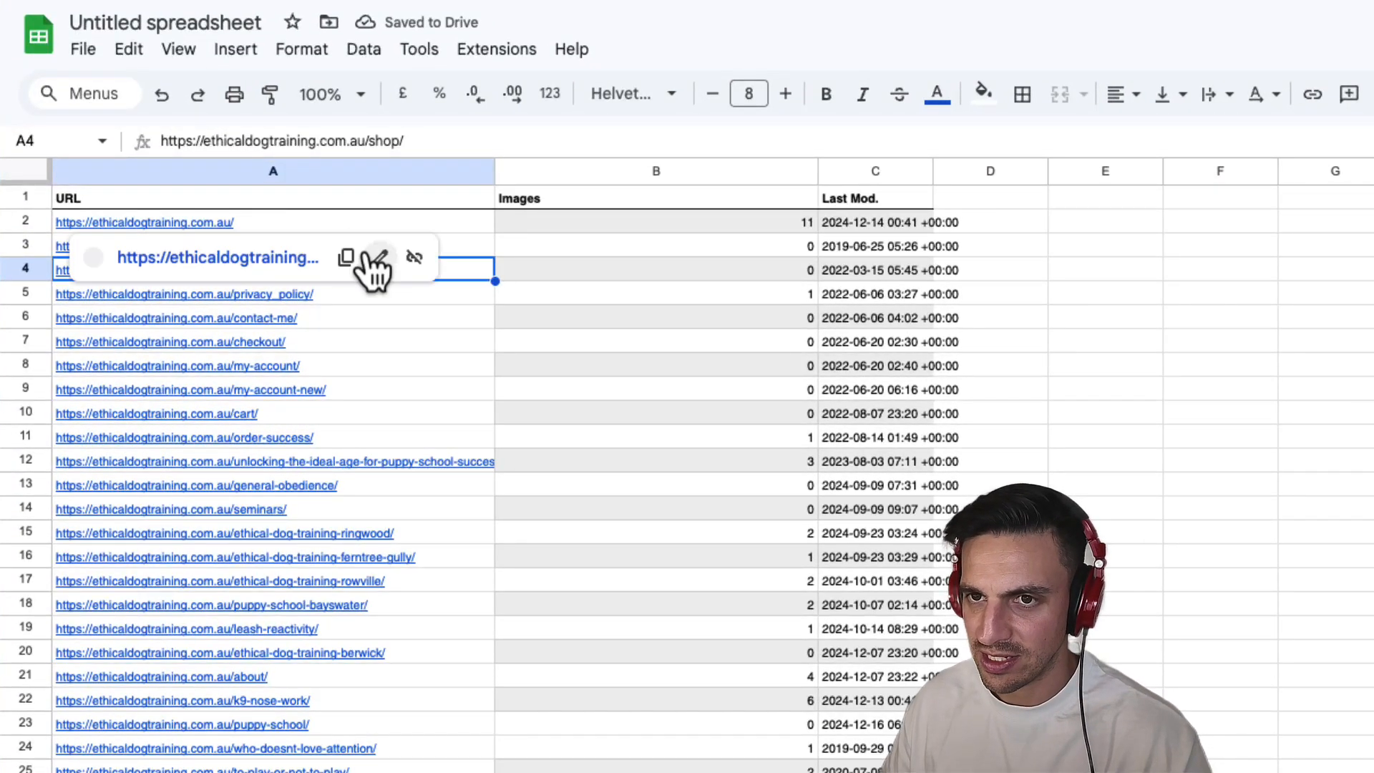
{"action": "key", "text": "Up"}
{"action": "key", "text": "Up"}
{"action": "key", "text": "Down"}
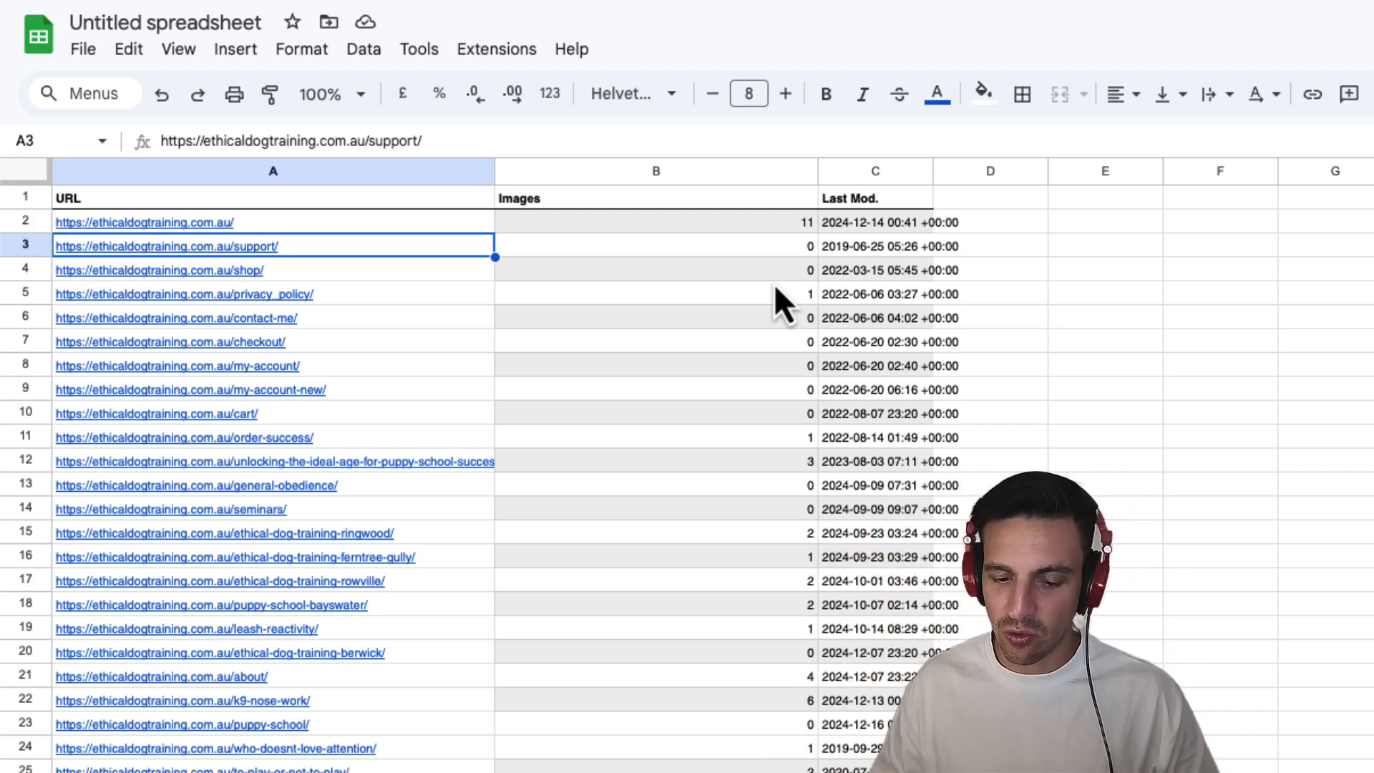
{"action": "key", "text": "Down"}
{"action": "key", "text": "Down"}
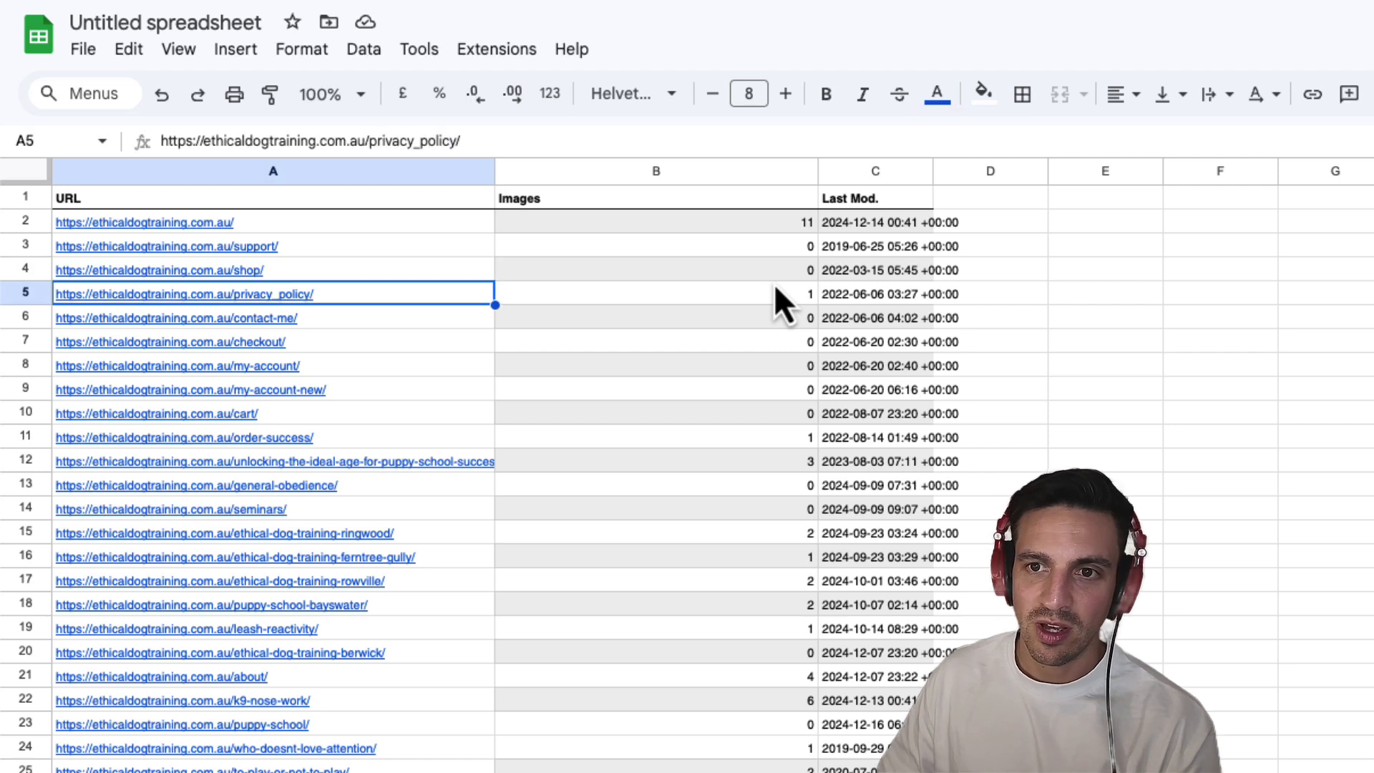
Clear the privacy policy, checkout, my-account, my-account-new, cart and order-success URLs from cells A5 and A7 to A11.
{"action": "key", "text": "Delete"}
{"action": "key", "text": "Down"}
{"action": "key", "text": "Down"}
{"action": "key", "text": "Delete"}
{"action": "key", "text": "Down"}
{"action": "key", "text": "Delete"}
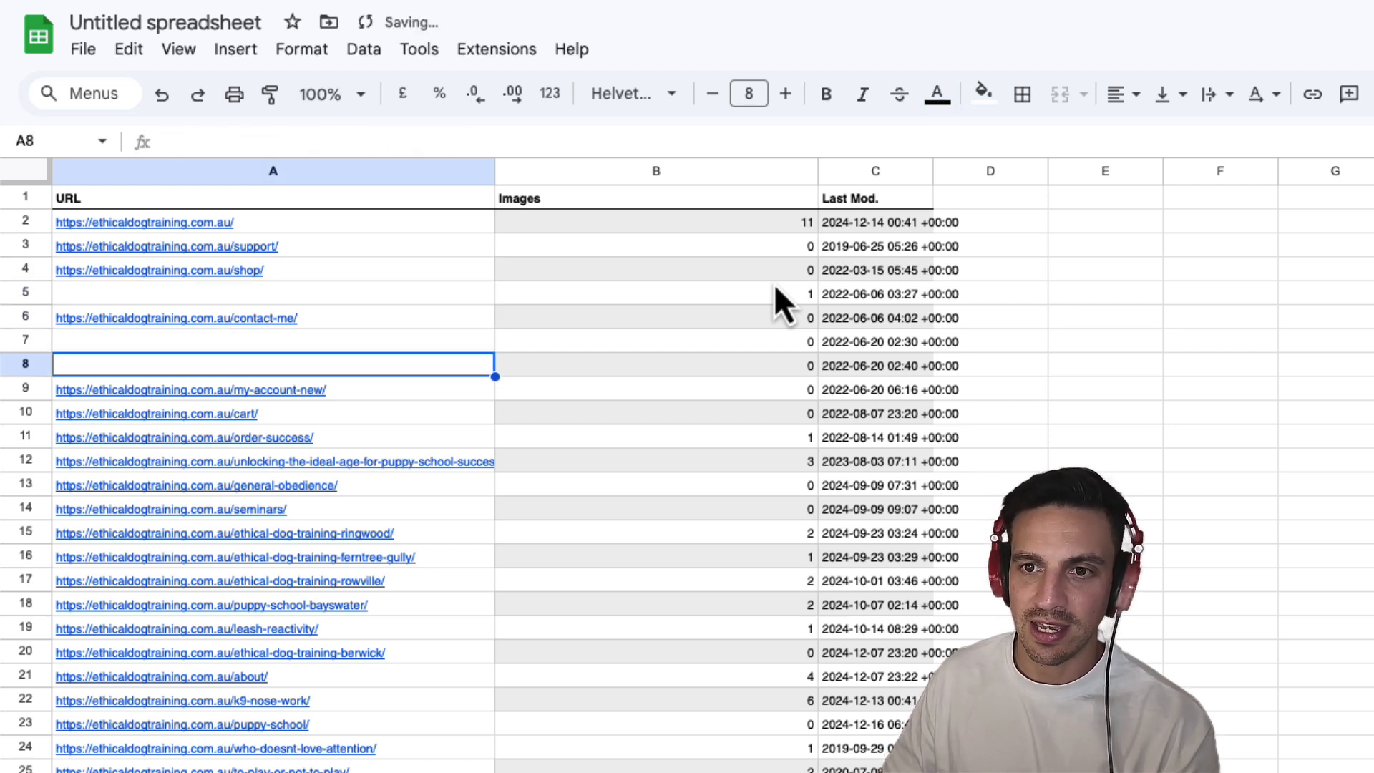
{"action": "key", "text": "Down"}
{"action": "key", "text": "Delete"}
{"action": "key", "text": "Down"}
{"action": "key", "text": "Delete"}
{"action": "key", "text": "Down"}
{"action": "key", "text": "Delete"}
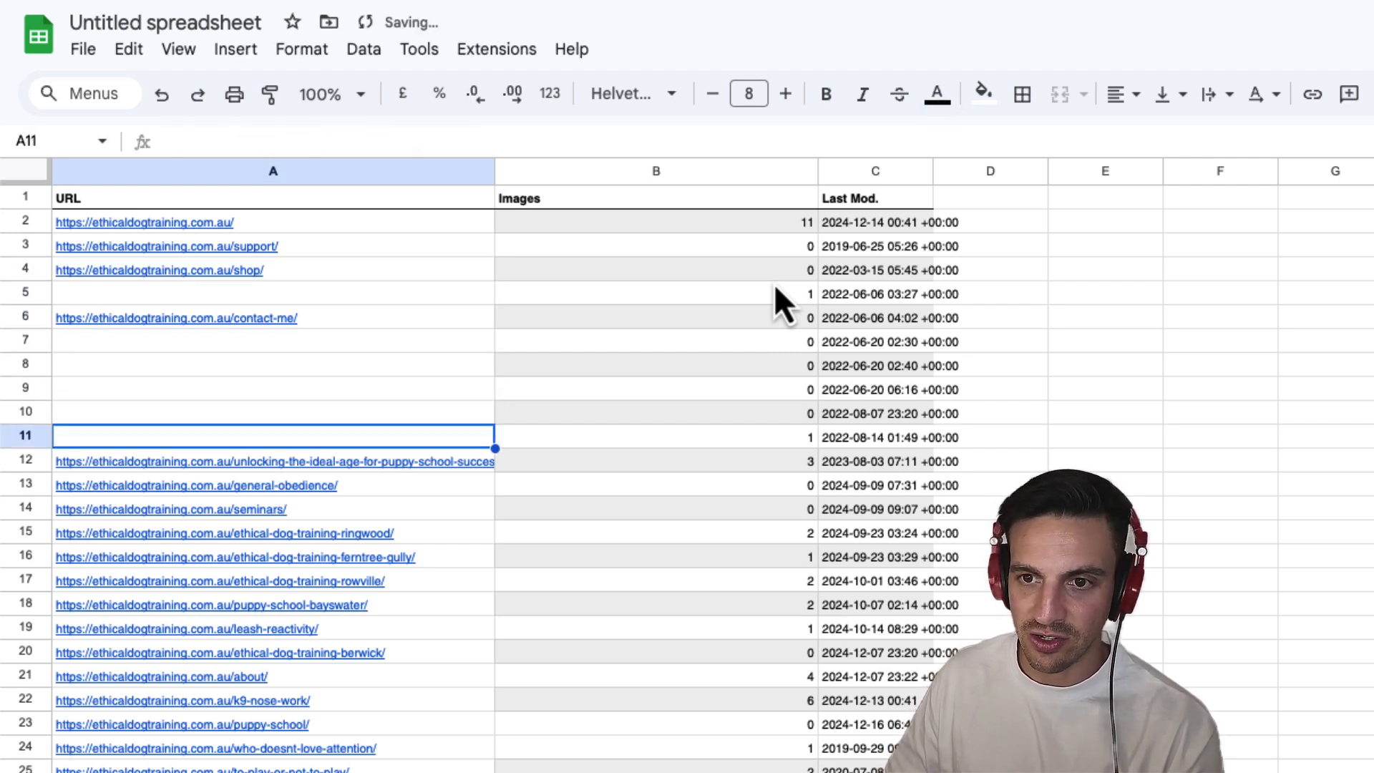
Examine the remaining URLs in column A from row 12 down through the blog posts for other unneeded pages.
{"action": "key", "text": "Down"}
{"action": "key", "text": "Down"}
{"action": "key", "text": "Down"}
{"action": "key", "text": "Down"}
{"action": "key", "text": "Down"}
{"action": "key", "text": "Down"}
{"action": "key", "text": "Down"}
{"action": "key", "text": "Down"}
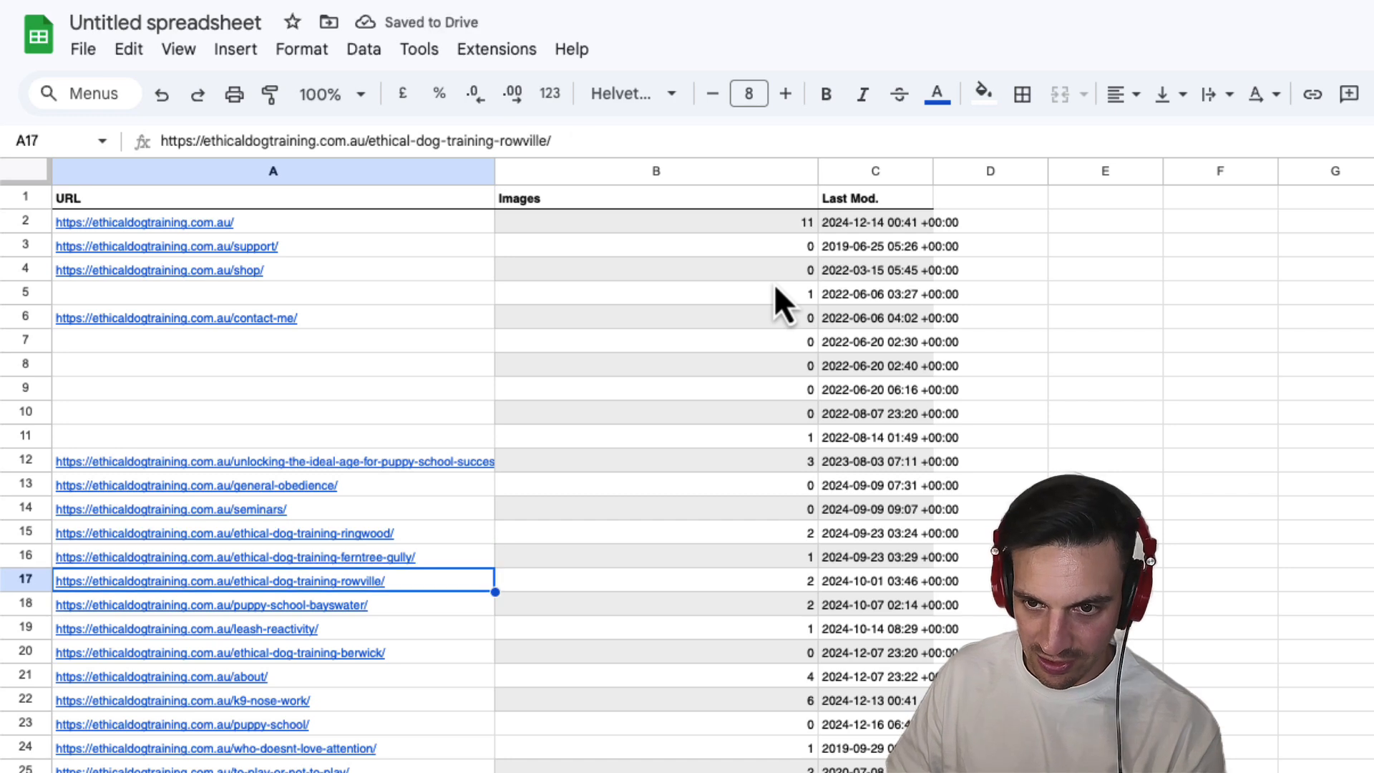
{"action": "scroll", "coordinate": [383, 639], "scroll_direction": "down", "scroll_amount": 3}
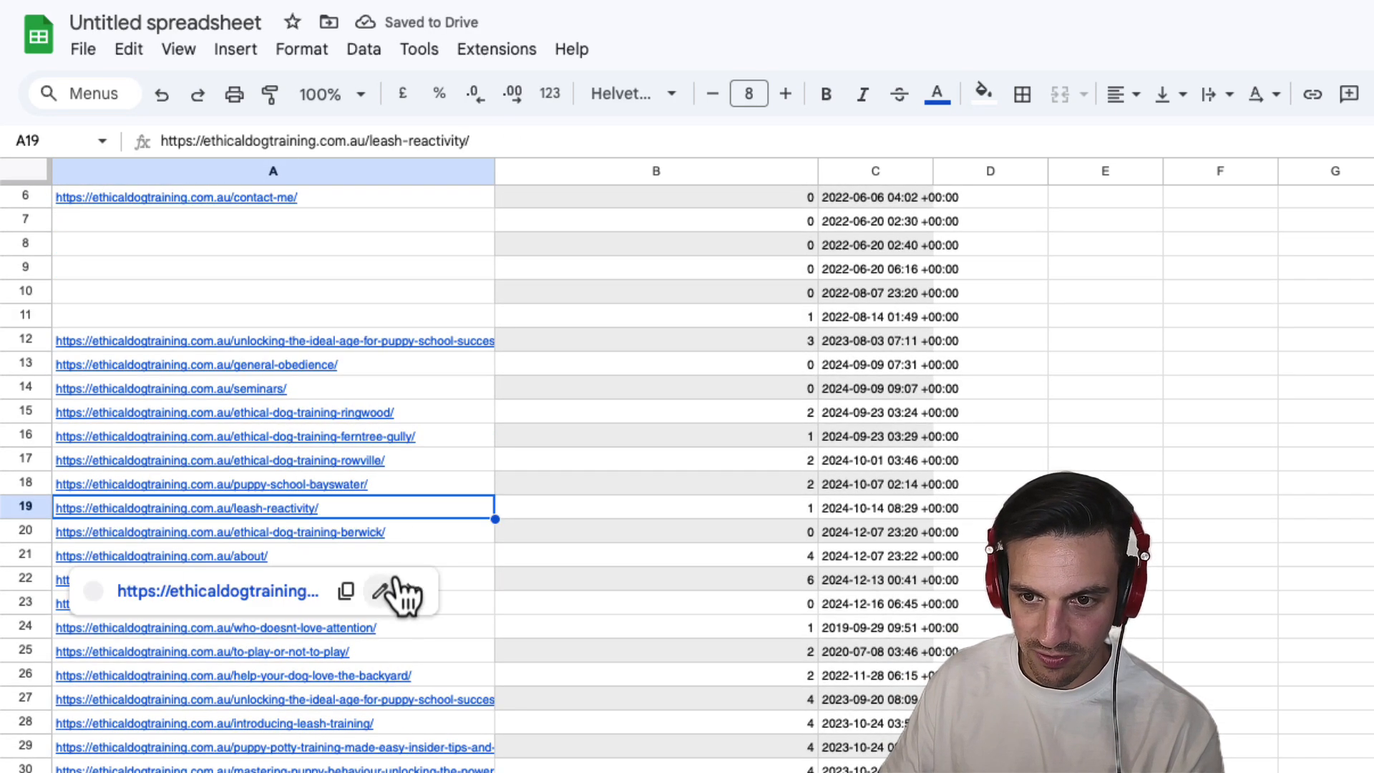
{"action": "scroll", "coordinate": [346, 492], "scroll_direction": "down", "scroll_amount": 10}
{"action": "scroll", "coordinate": [355, 483], "scroll_direction": "up", "scroll_amount": 10}
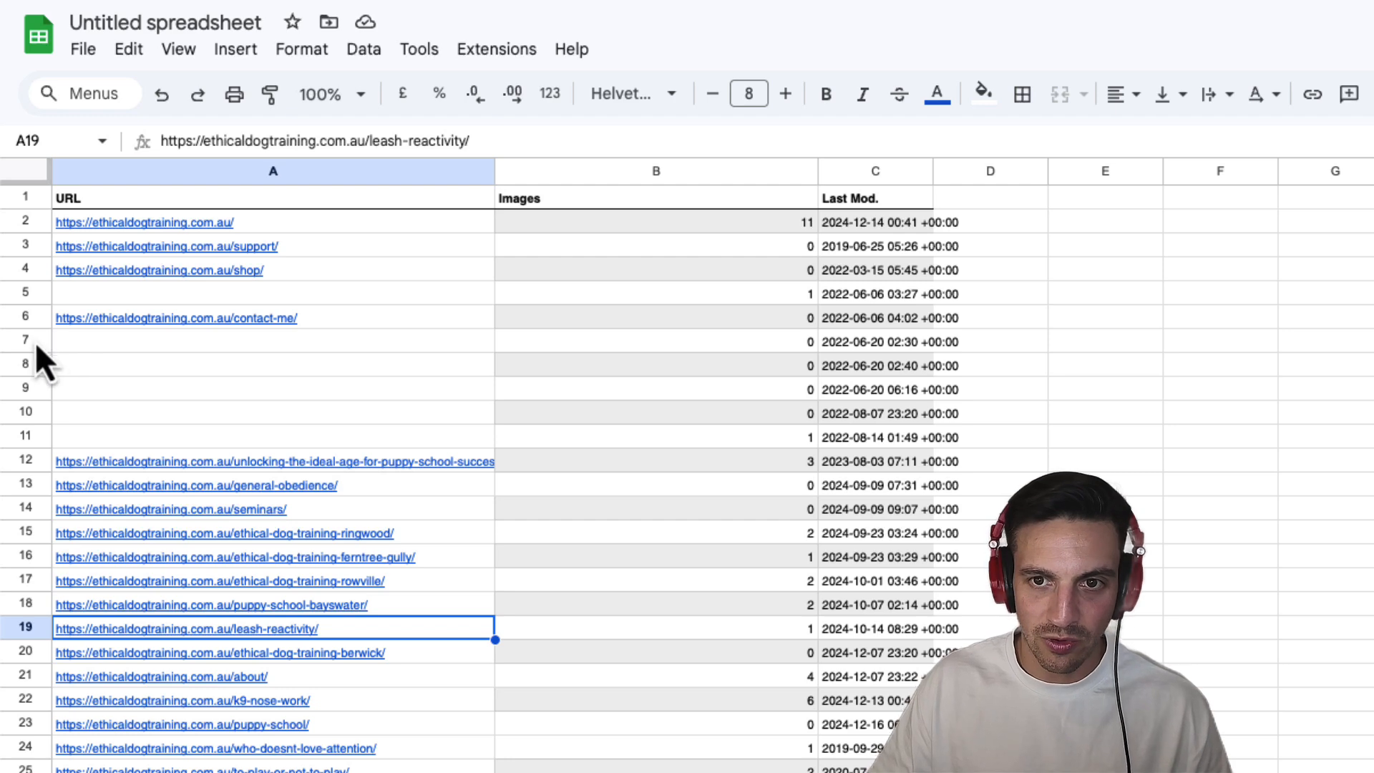
Delete rows 7 - 11 and row 5, whose URLs have been cleared.
{"action": "left_click_drag", "start_coordinate": [35, 341], "coordinate": [36, 440]}
{"action": "right_click", "coordinate": [26, 392]}
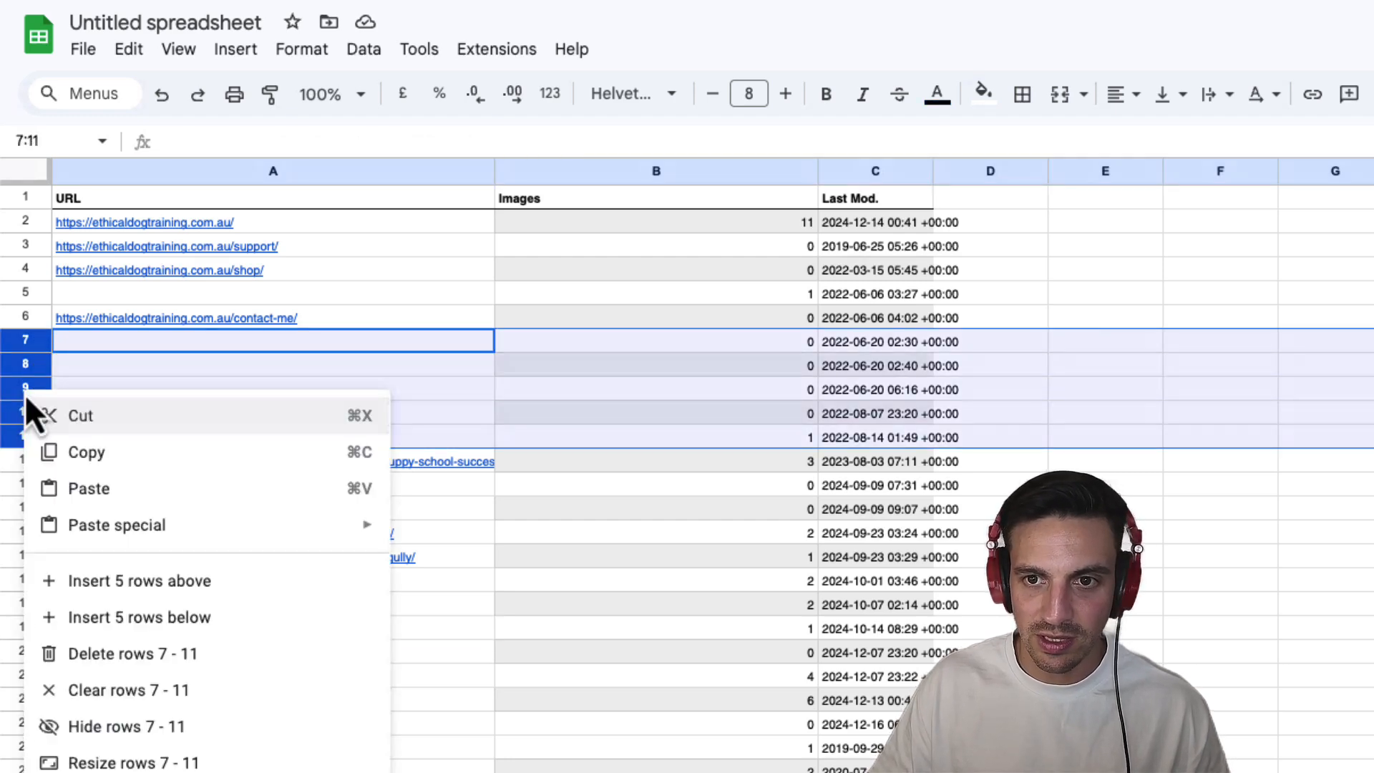
{"action": "left_click", "coordinate": [187, 653]}
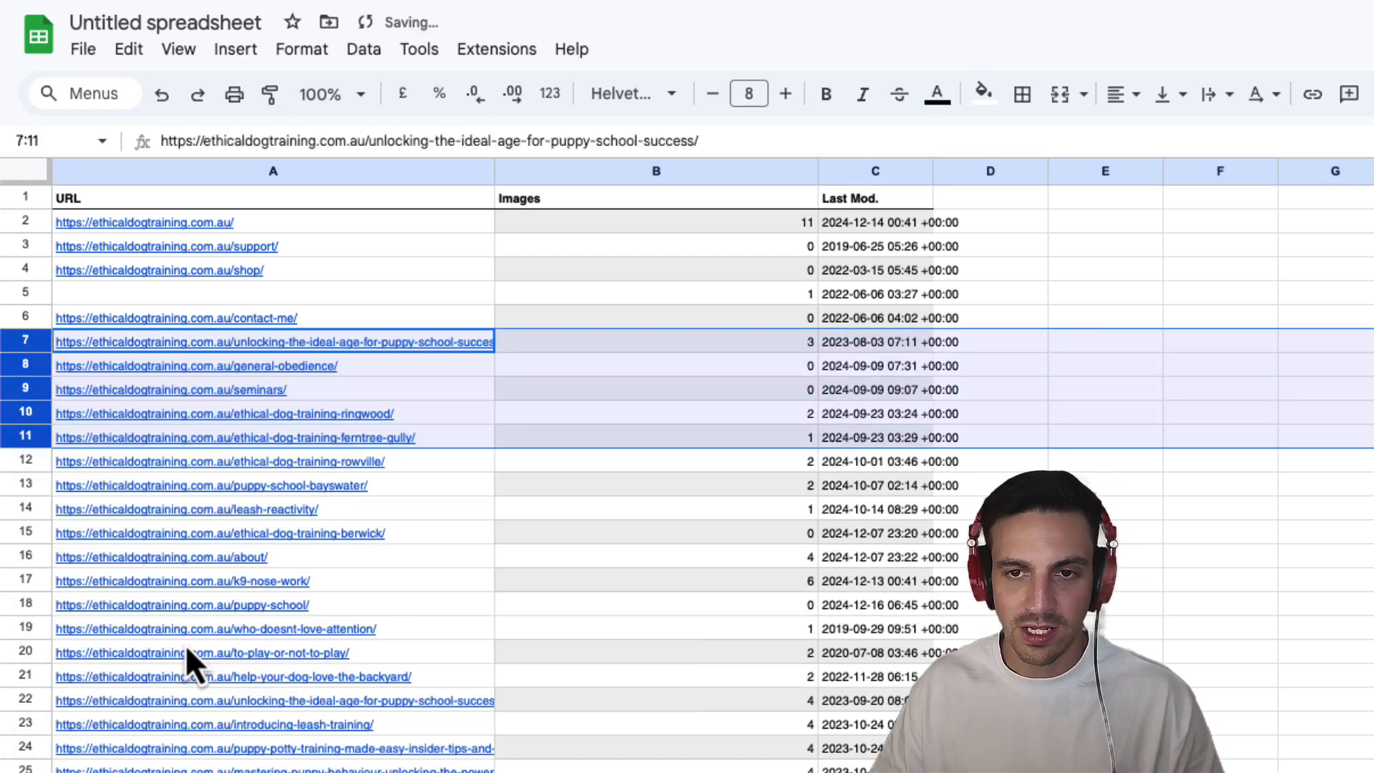
{"action": "right_click", "coordinate": [37, 297]}
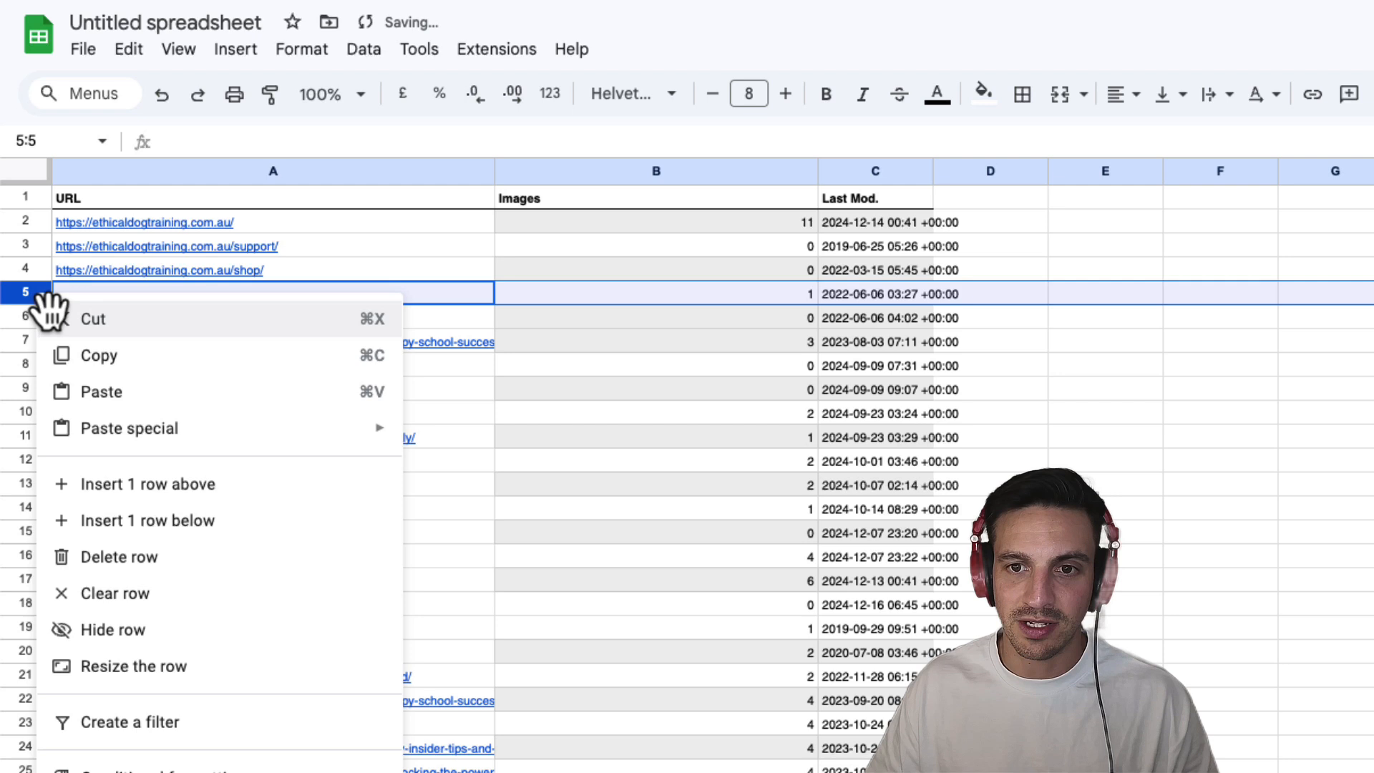
{"action": "left_click", "coordinate": [184, 565]}
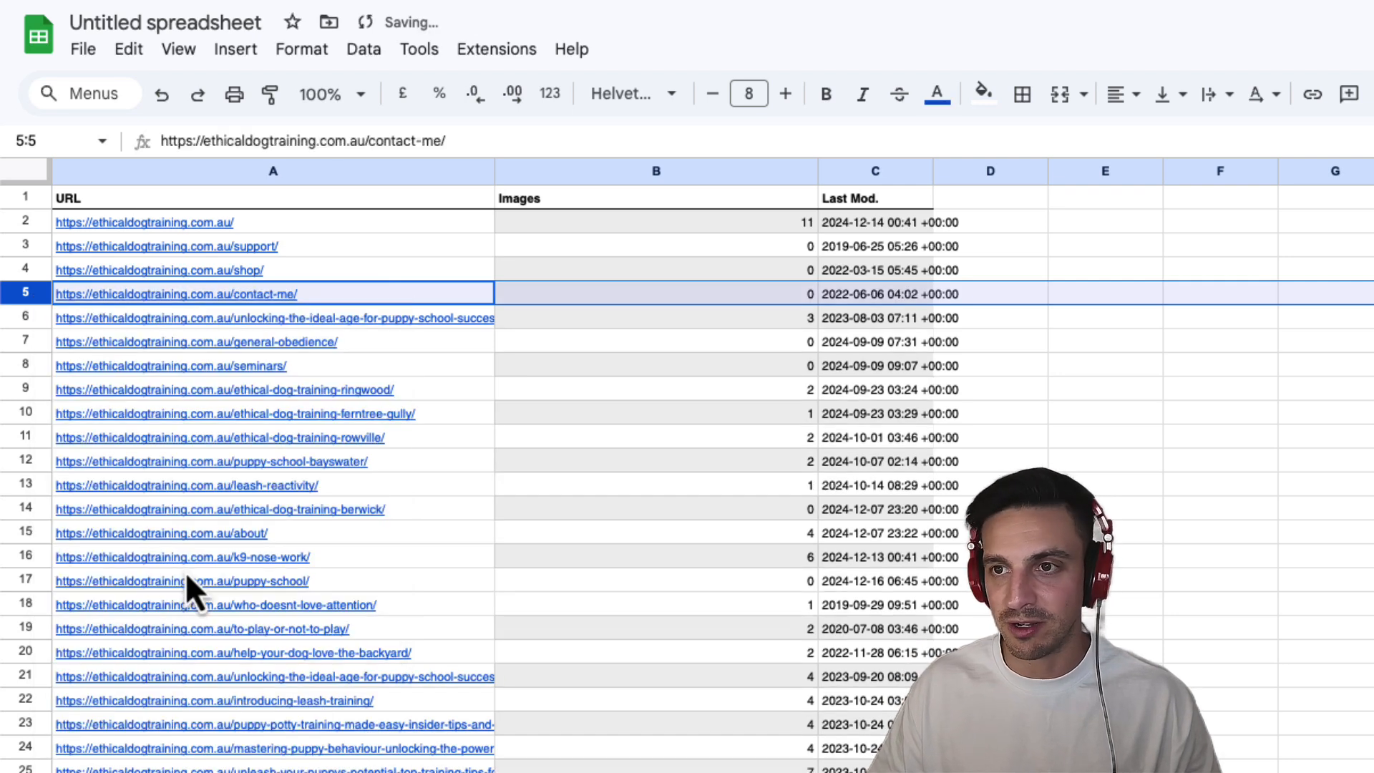
Enter Main Page in B2 and fill it down to B17, beside the puppy-school URL.
{"action": "left_click", "coordinate": [598, 299]}
{"action": "left_click", "coordinate": [622, 226]}
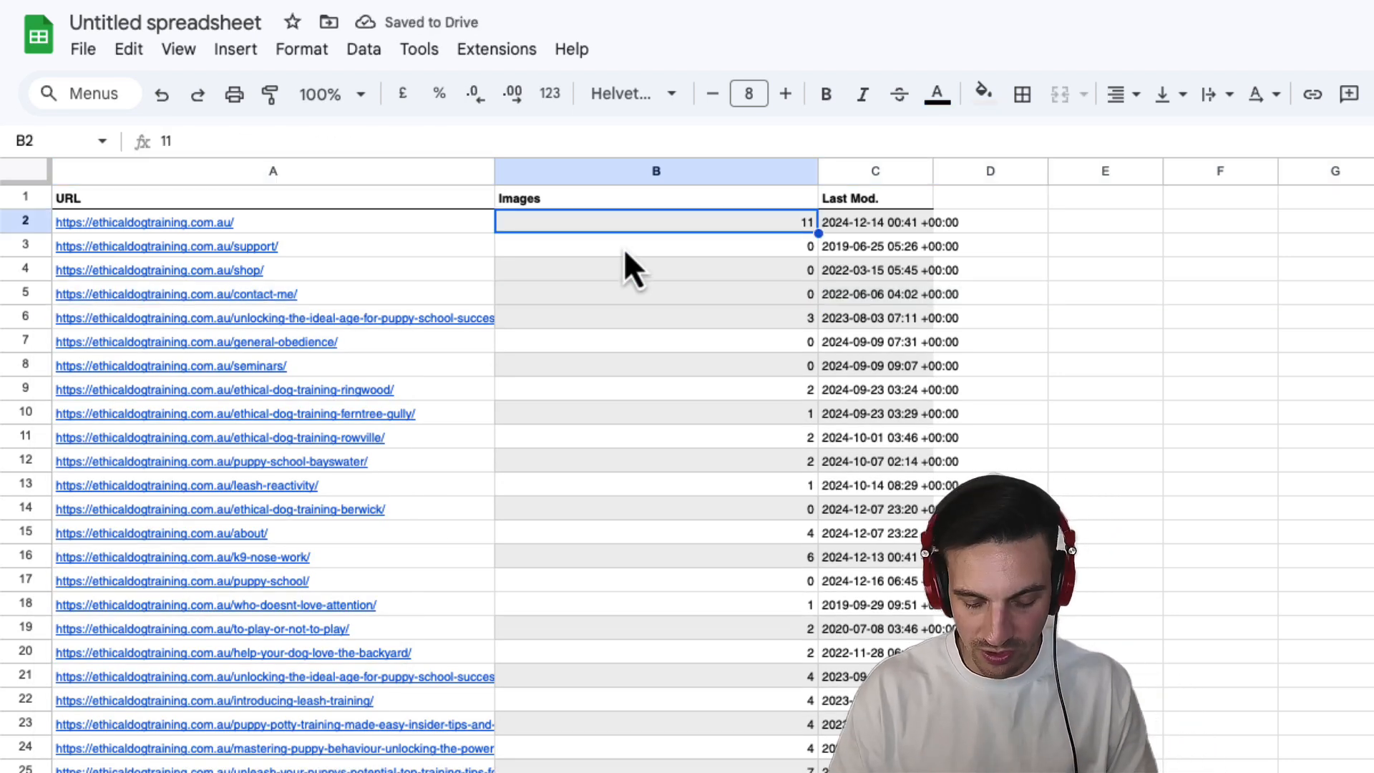
{"action": "key", "text": "BackSpace"}
{"action": "type", "text": "M"}
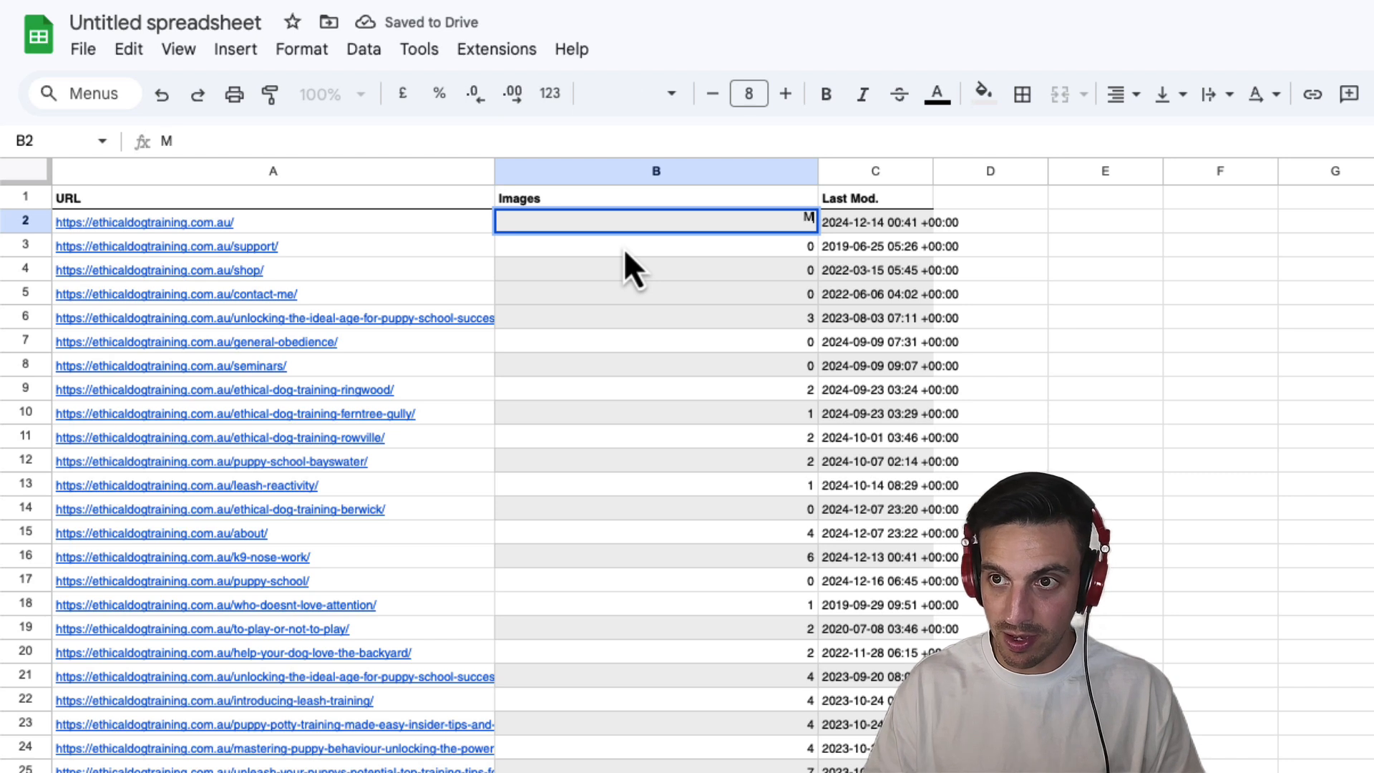
{"action": "type", "text": "ain Page"}
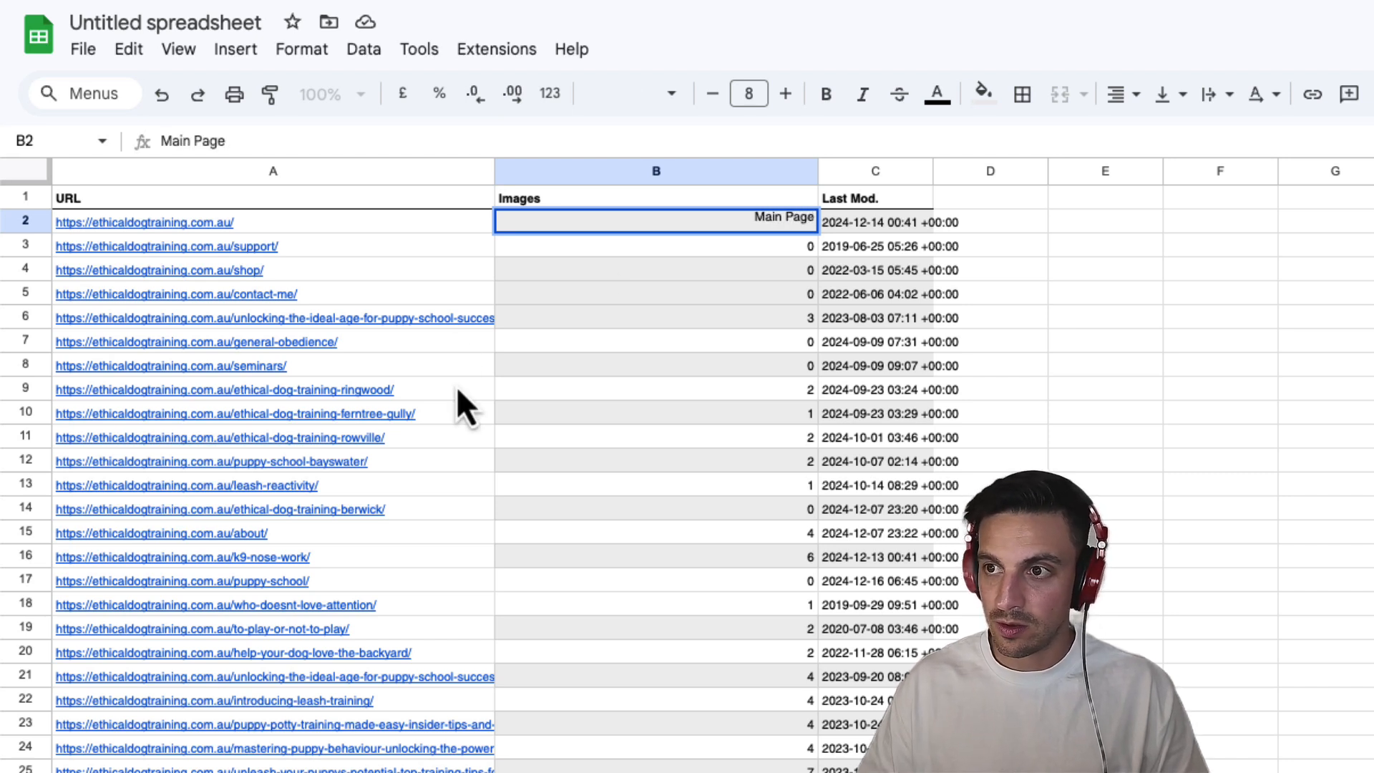
{"action": "left_click", "coordinate": [516, 387]}
{"action": "left_click", "coordinate": [684, 219]}
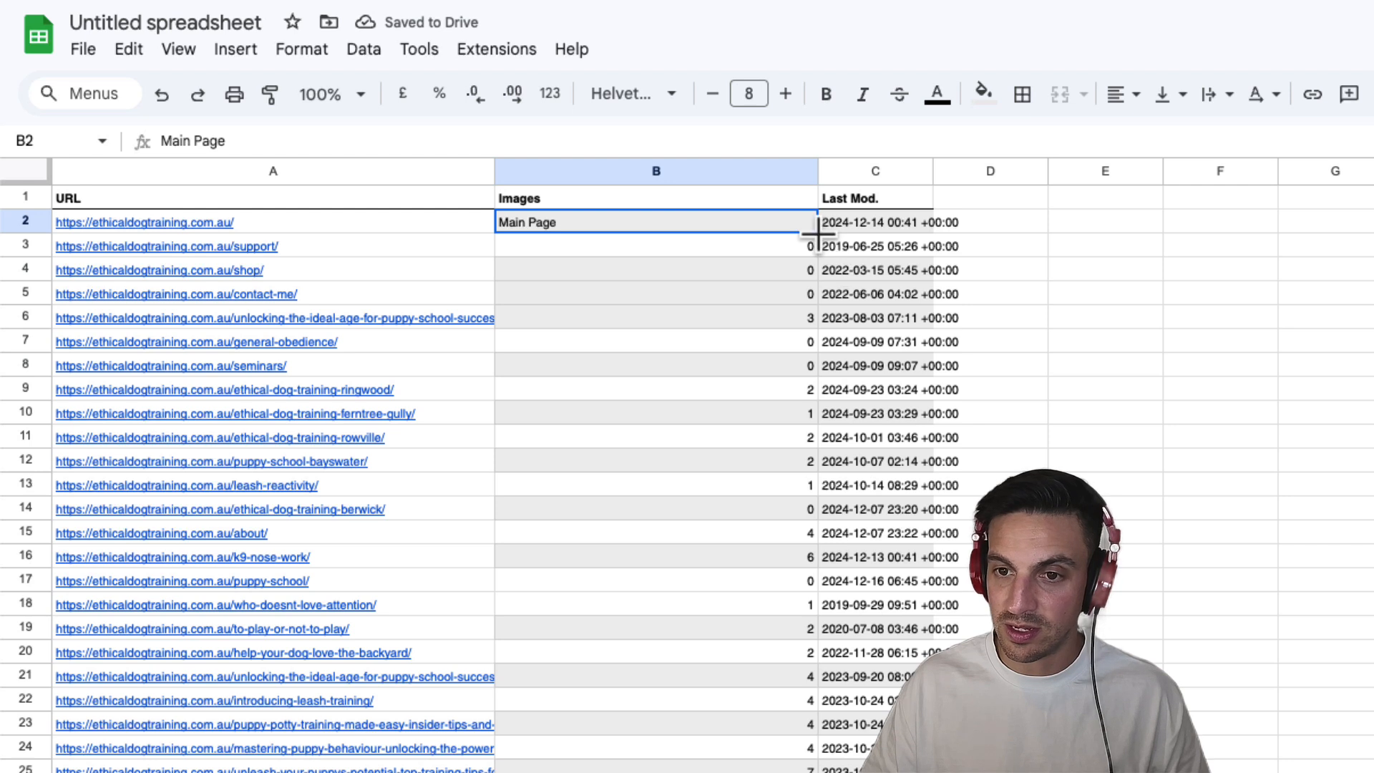
{"action": "left_click_drag", "start_coordinate": [785, 443], "coordinate": [777, 576]}
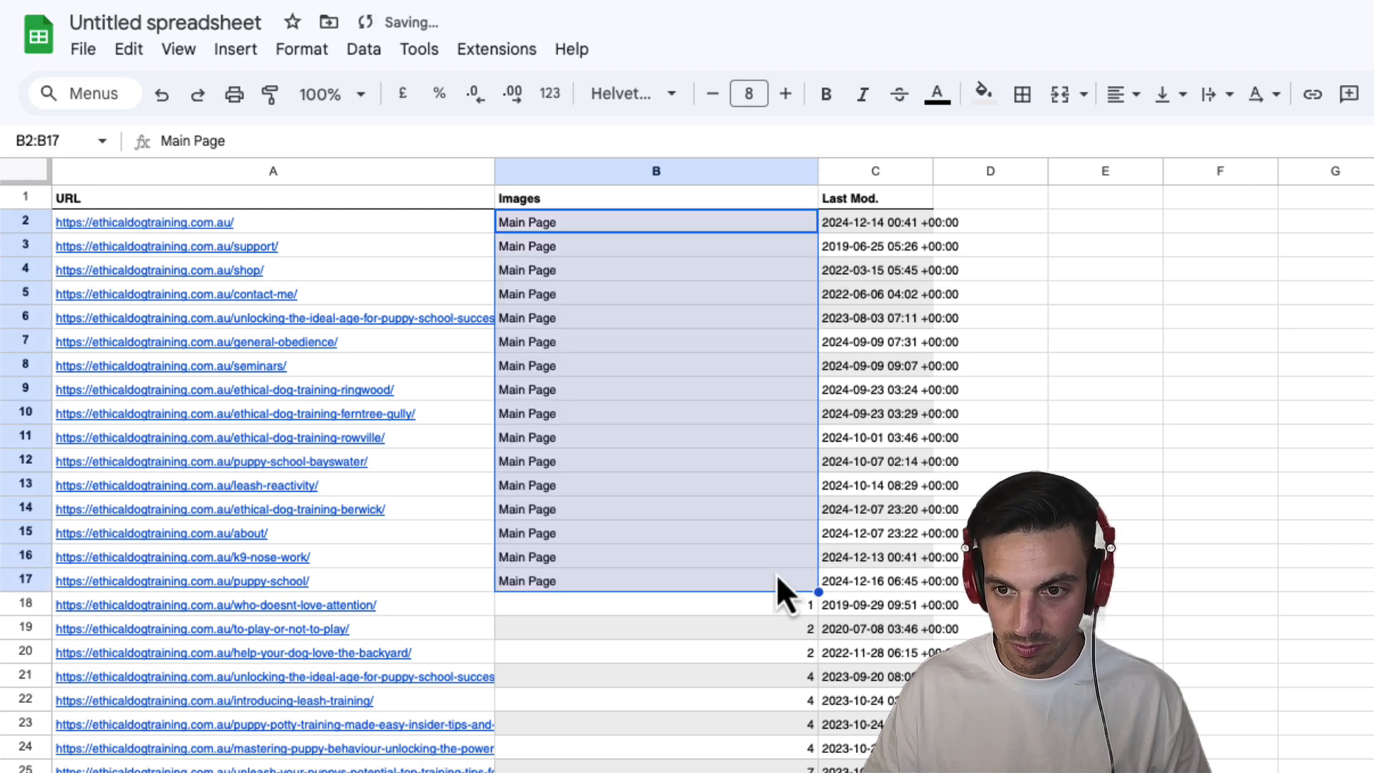
Enter Blog Post in B18 and fill it down through B49 for the blog URLs.
{"action": "left_click", "coordinate": [746, 653]}
{"action": "left_click", "coordinate": [741, 614]}
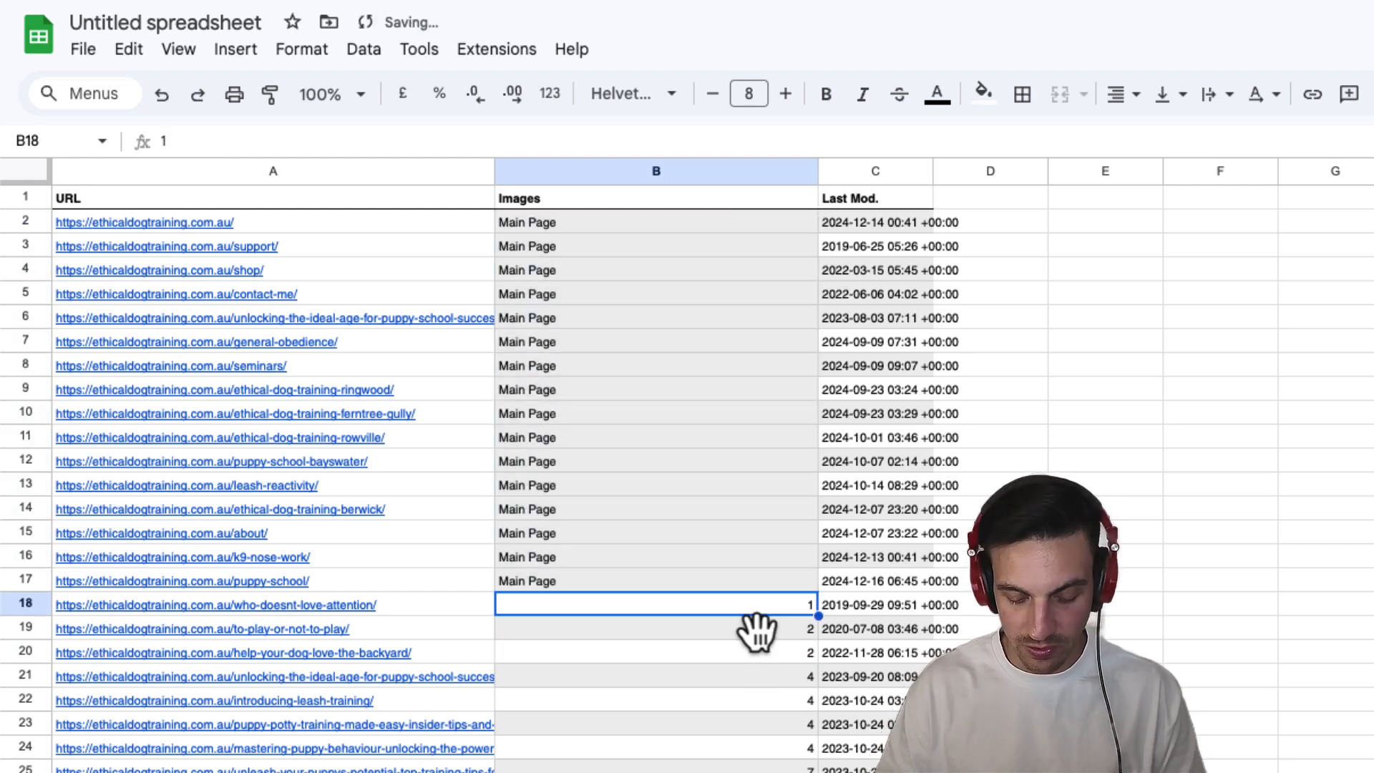
{"action": "type", "text": "B"}
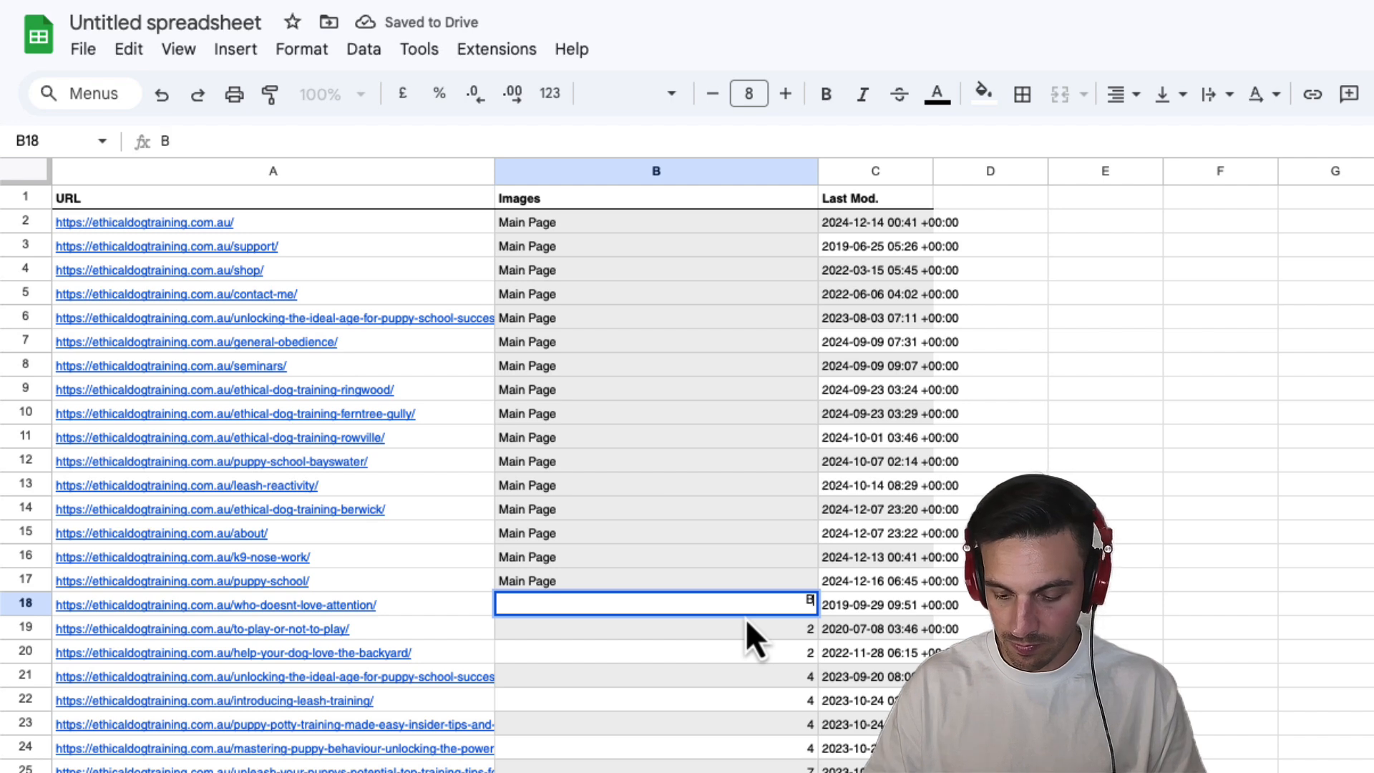
{"action": "type", "text": "log Post"}
{"action": "key", "text": "Return"}
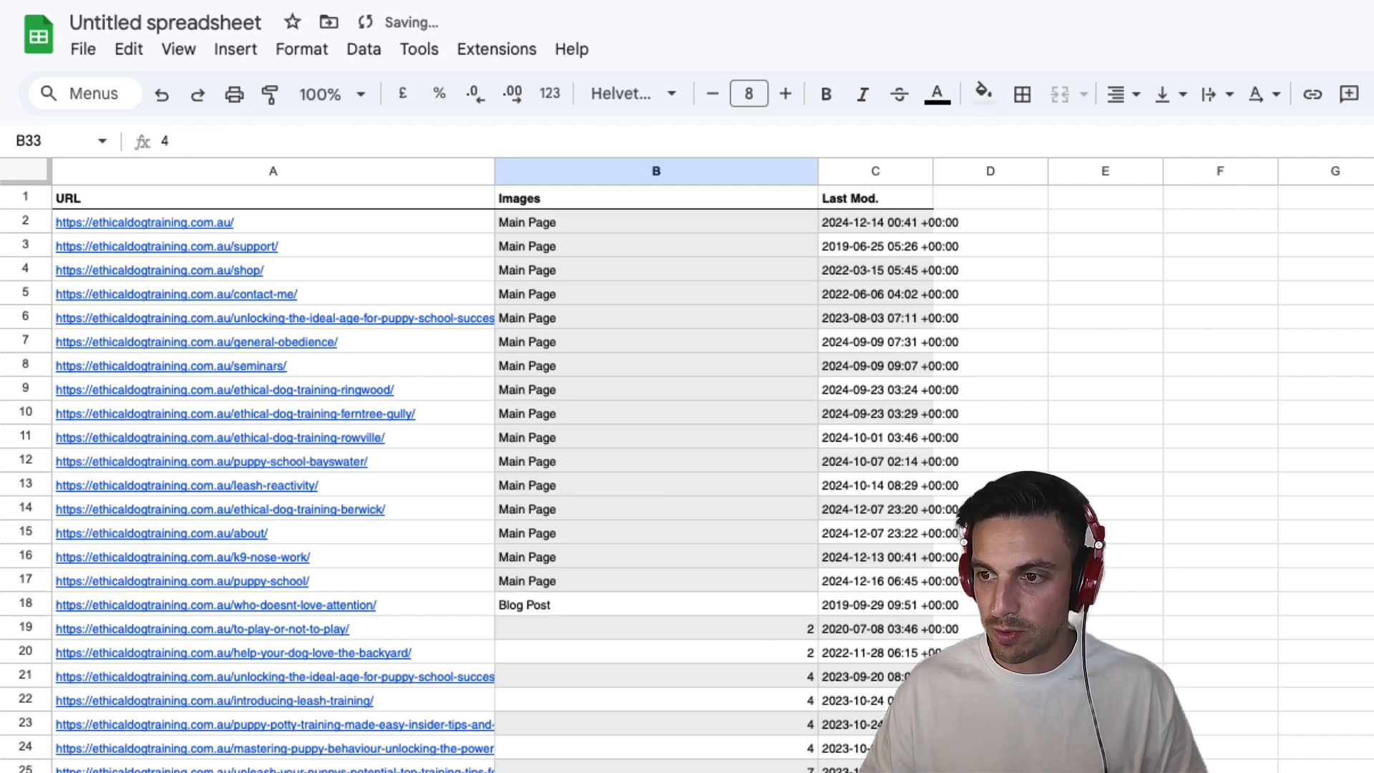
{"action": "left_click", "coordinate": [745, 607]}
{"action": "scroll", "coordinate": [802, 515], "scroll_direction": "down", "scroll_amount": 3}
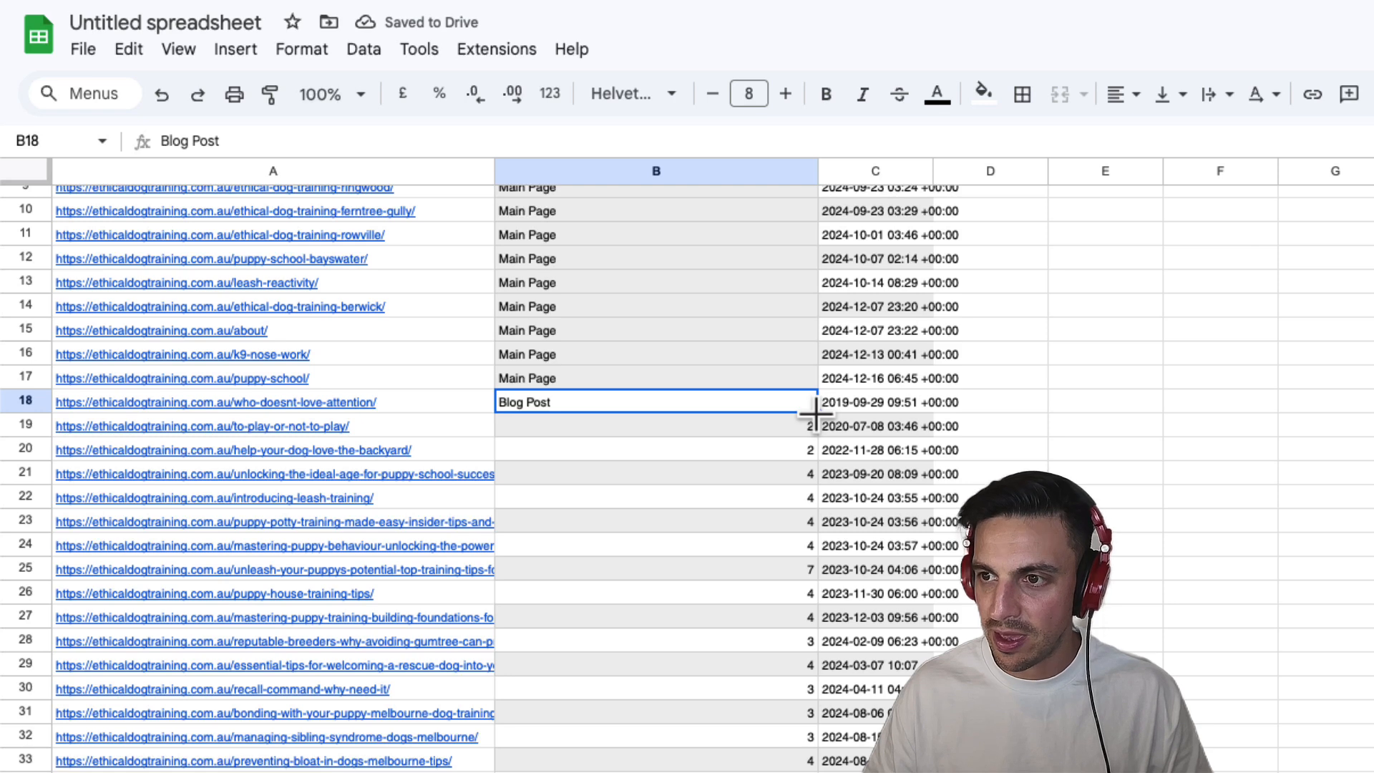
{"action": "left_click_drag", "start_coordinate": [814, 414], "coordinate": [787, 669]}
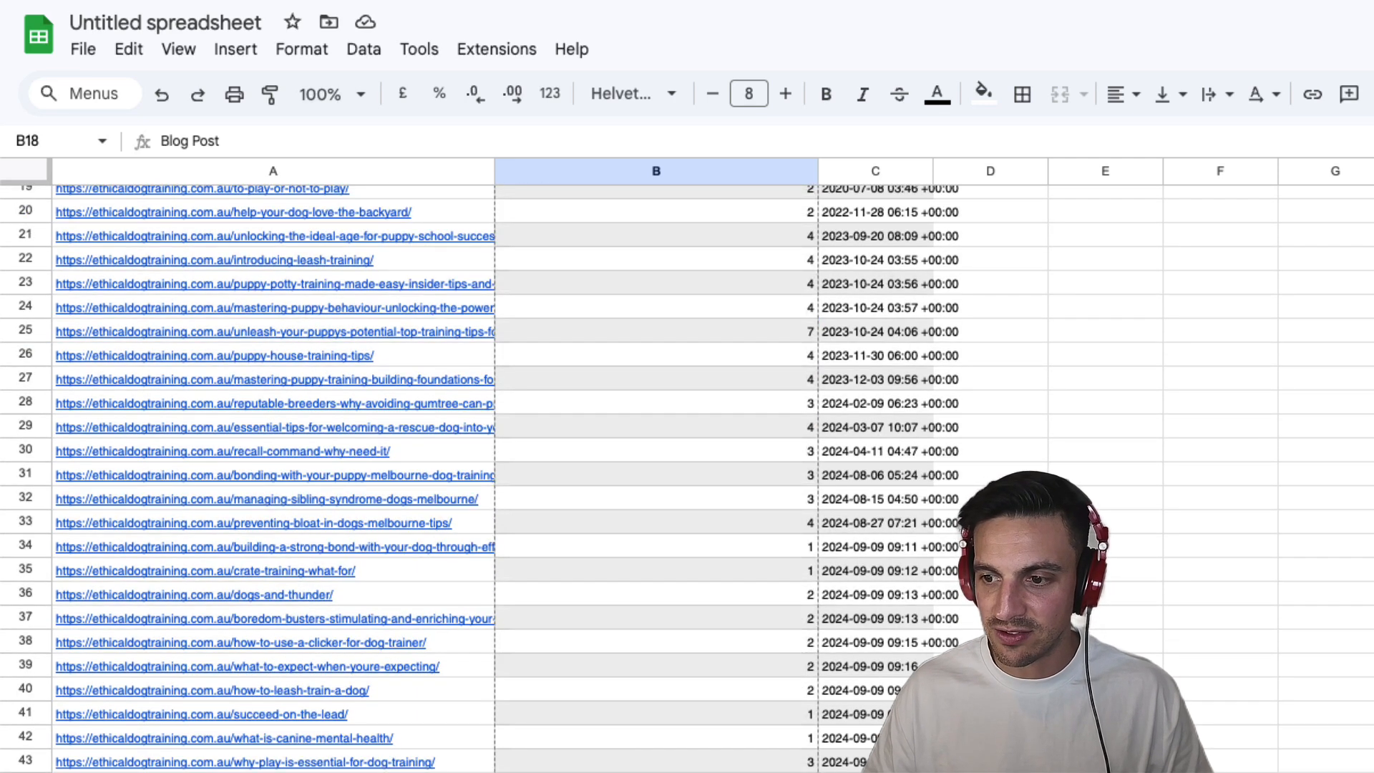
{"action": "left_click_drag", "start_coordinate": [787, 759], "coordinate": [787, 766]}
{"action": "scroll", "coordinate": [916, 538], "scroll_direction": "up", "scroll_amount": 6}
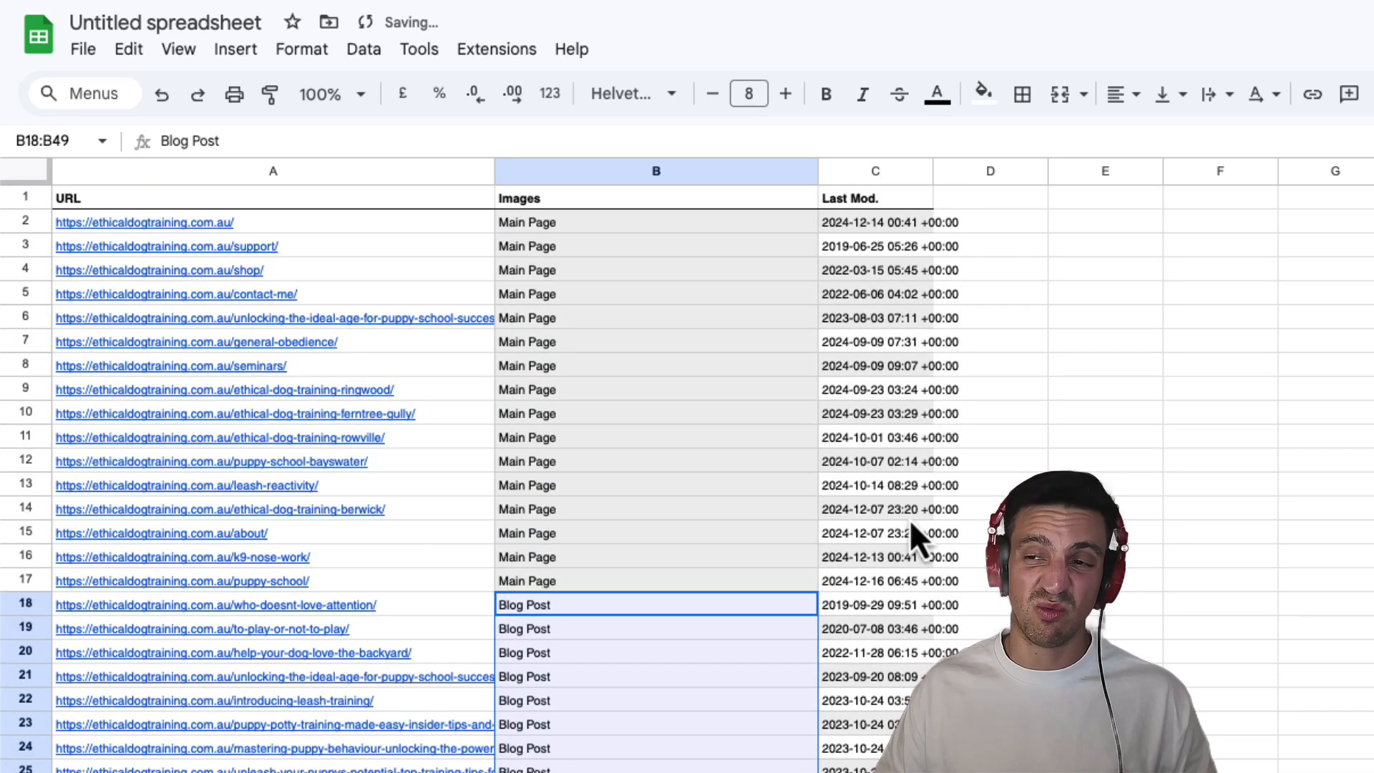
Delete the Last Mod. column from the sheet.
{"action": "left_click", "coordinate": [893, 169]}
{"action": "right_click", "coordinate": [894, 168]}
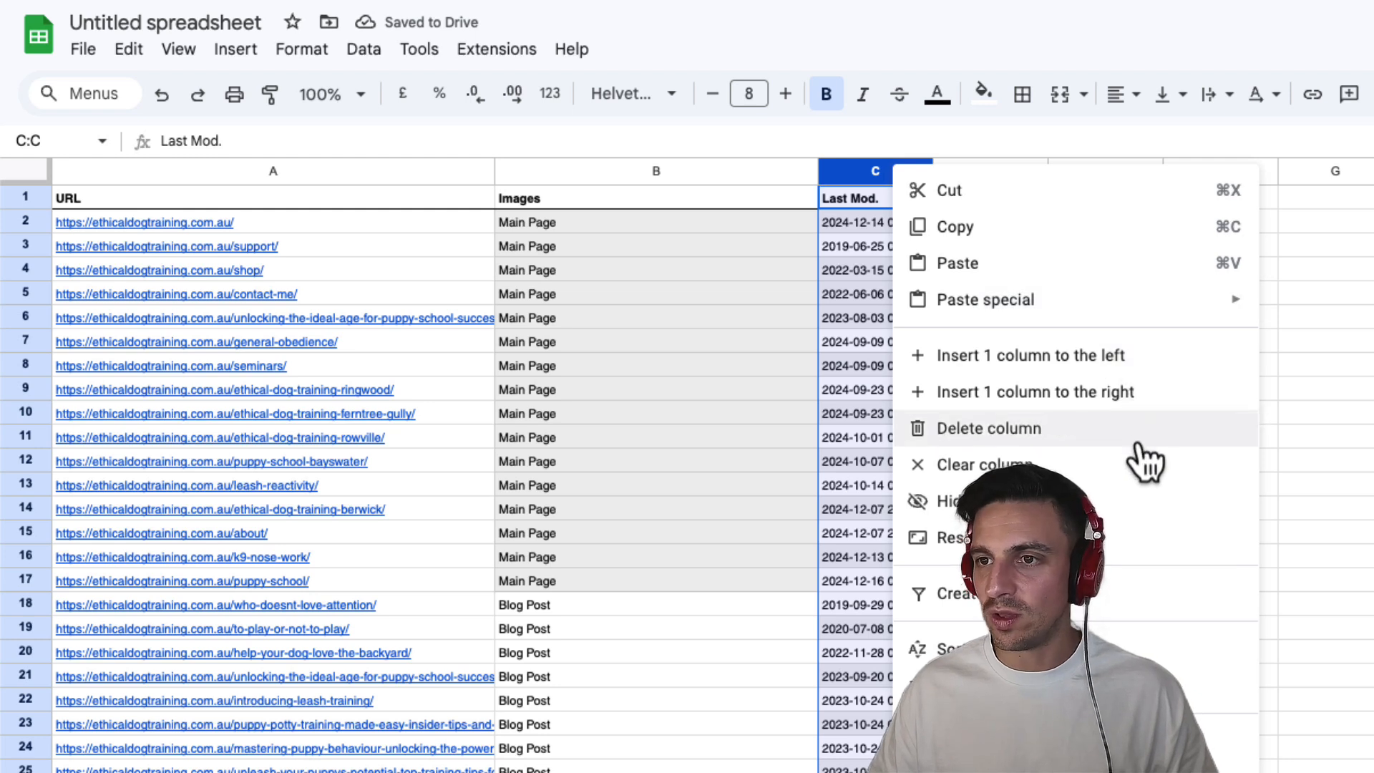
{"action": "left_click", "coordinate": [1134, 429]}
{"action": "left_click", "coordinate": [1123, 337]}
Replace the Images header in B1 with Page Type.
{"action": "left_click", "coordinate": [589, 199]}
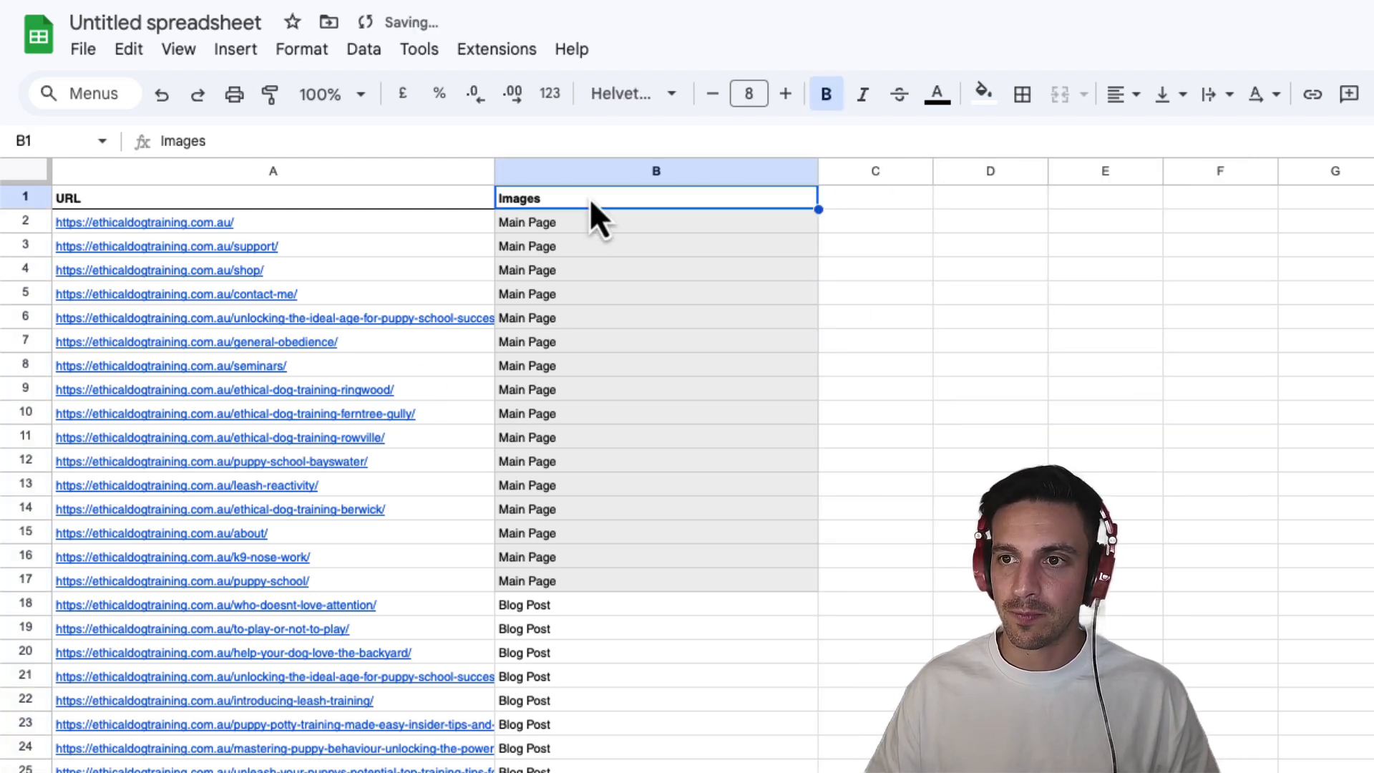
{"action": "type", "text": "OPa"}
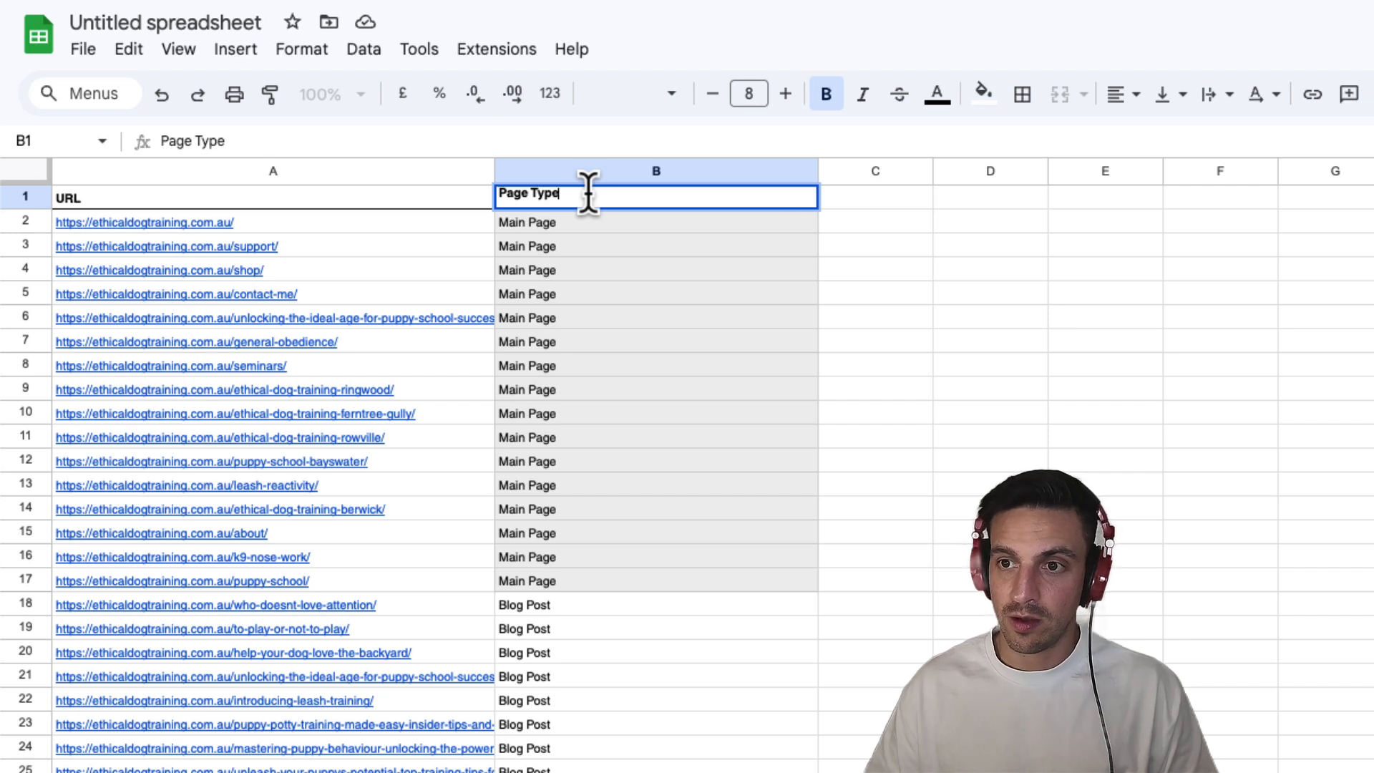
{"action": "type", "text": "ge Type"}
{"action": "left_click", "coordinate": [1088, 343]}
{"action": "mouse_move", "coordinate": [199, 729]}
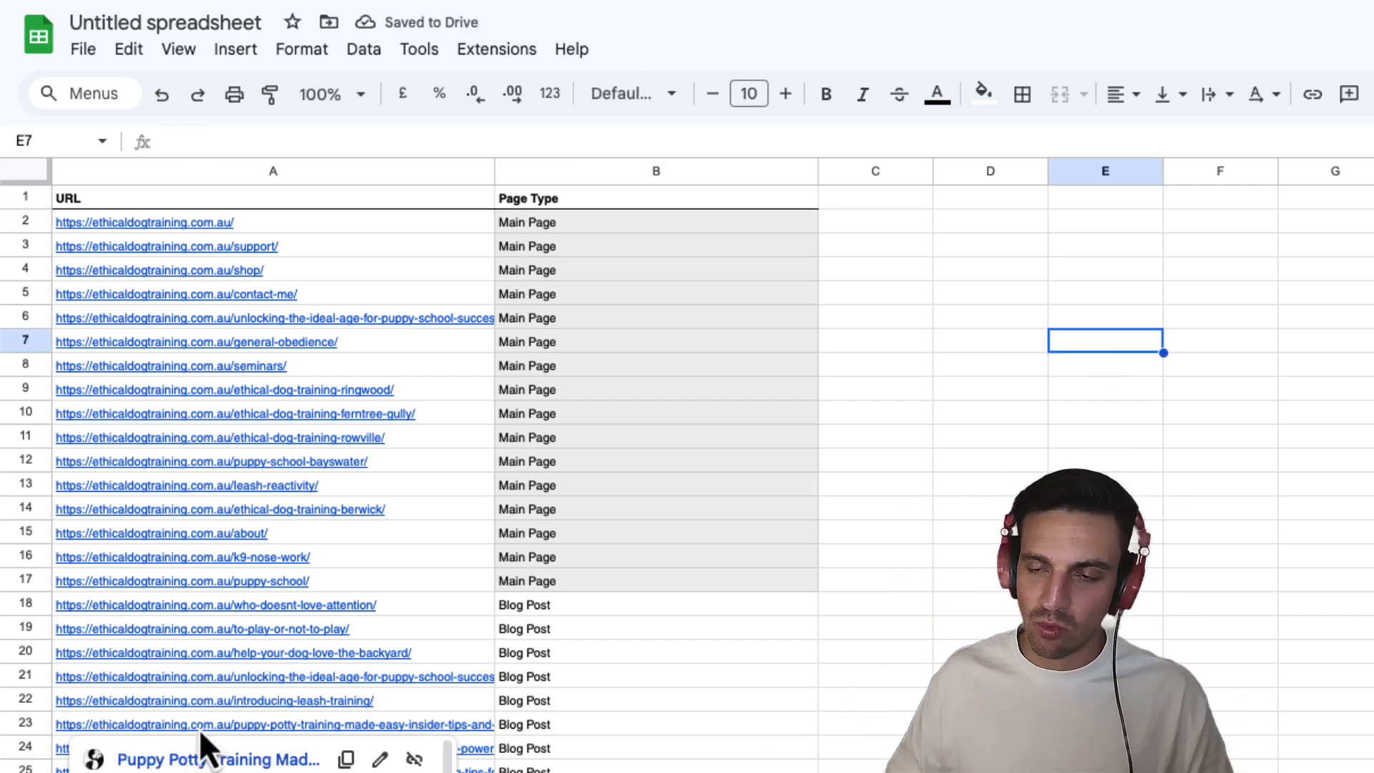
{"action": "left_click", "coordinate": [211, 533]}
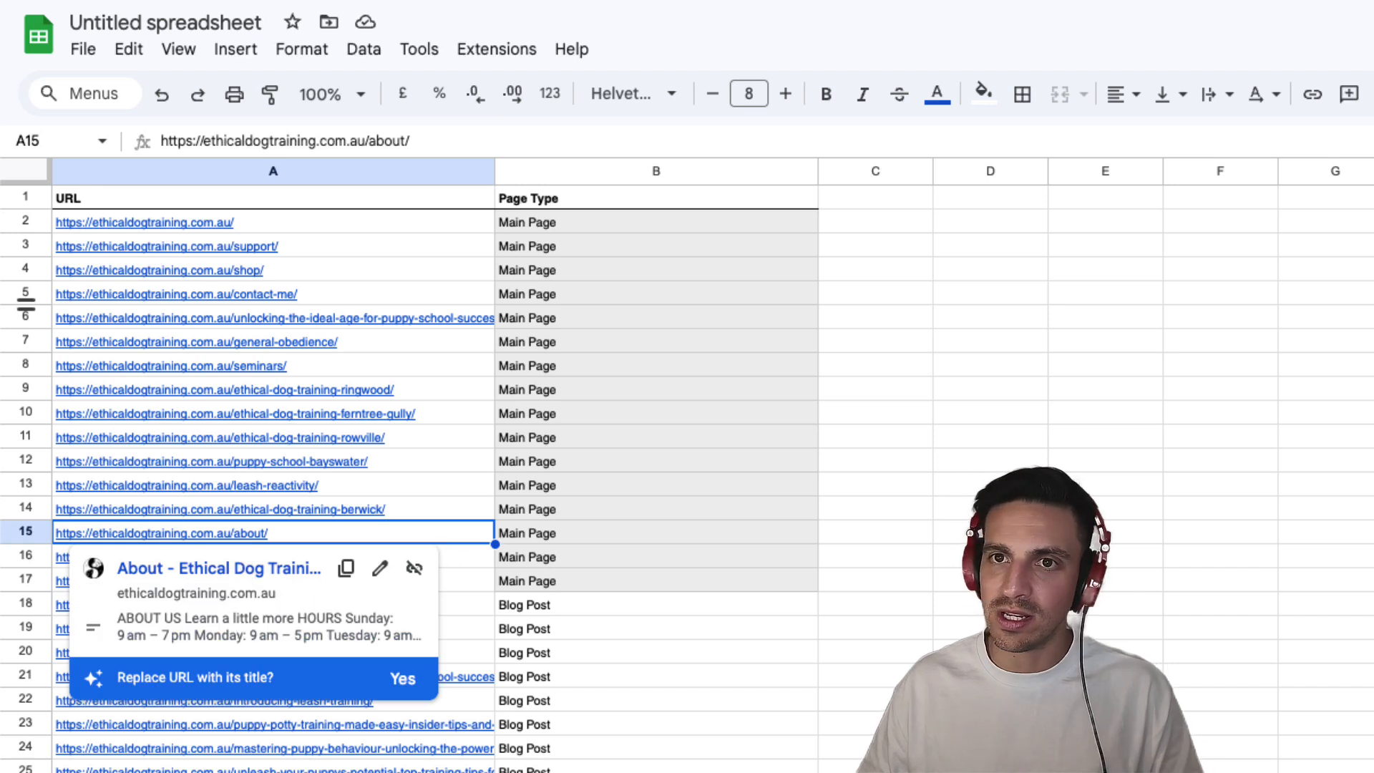
Rename the spreadsheet as Site Map.
{"action": "left_click", "coordinate": [194, 21]}
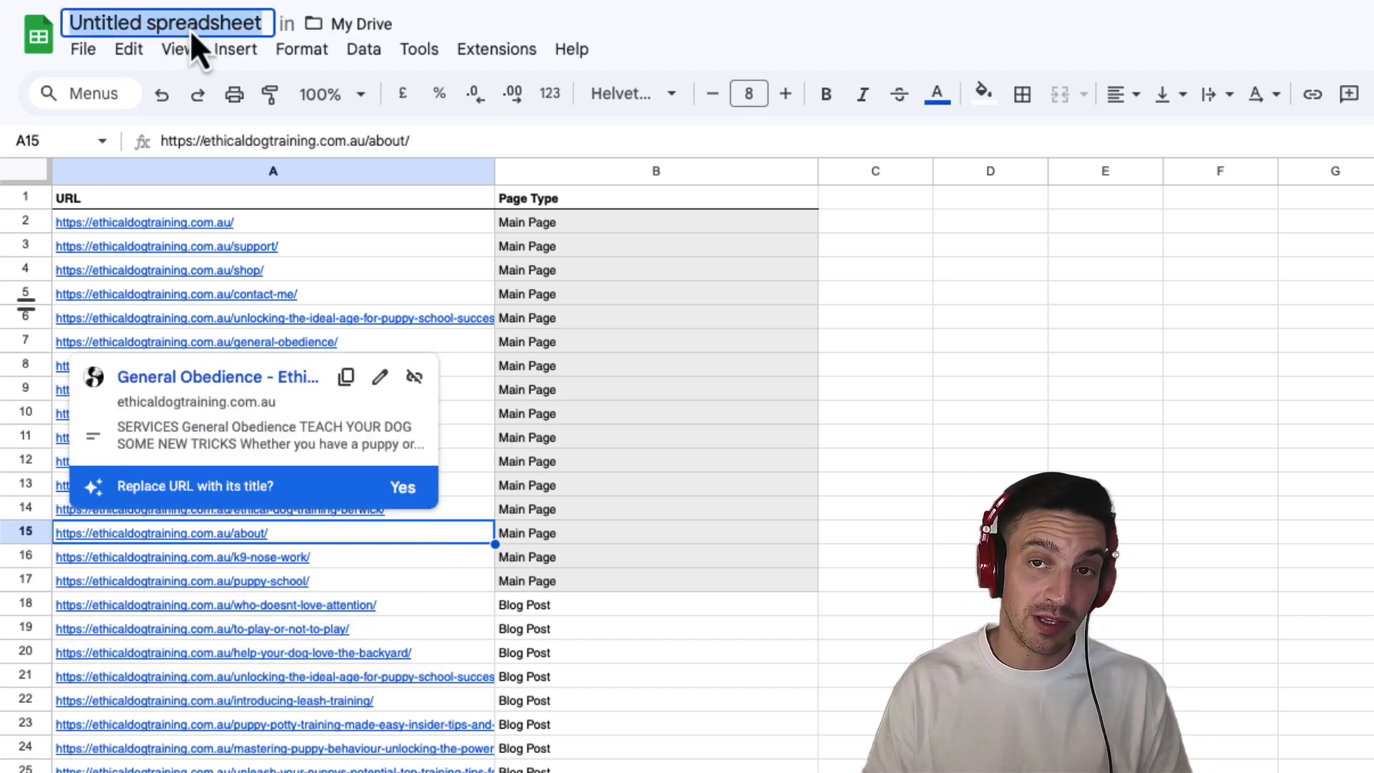
{"action": "type", "text": "Site Smap"}
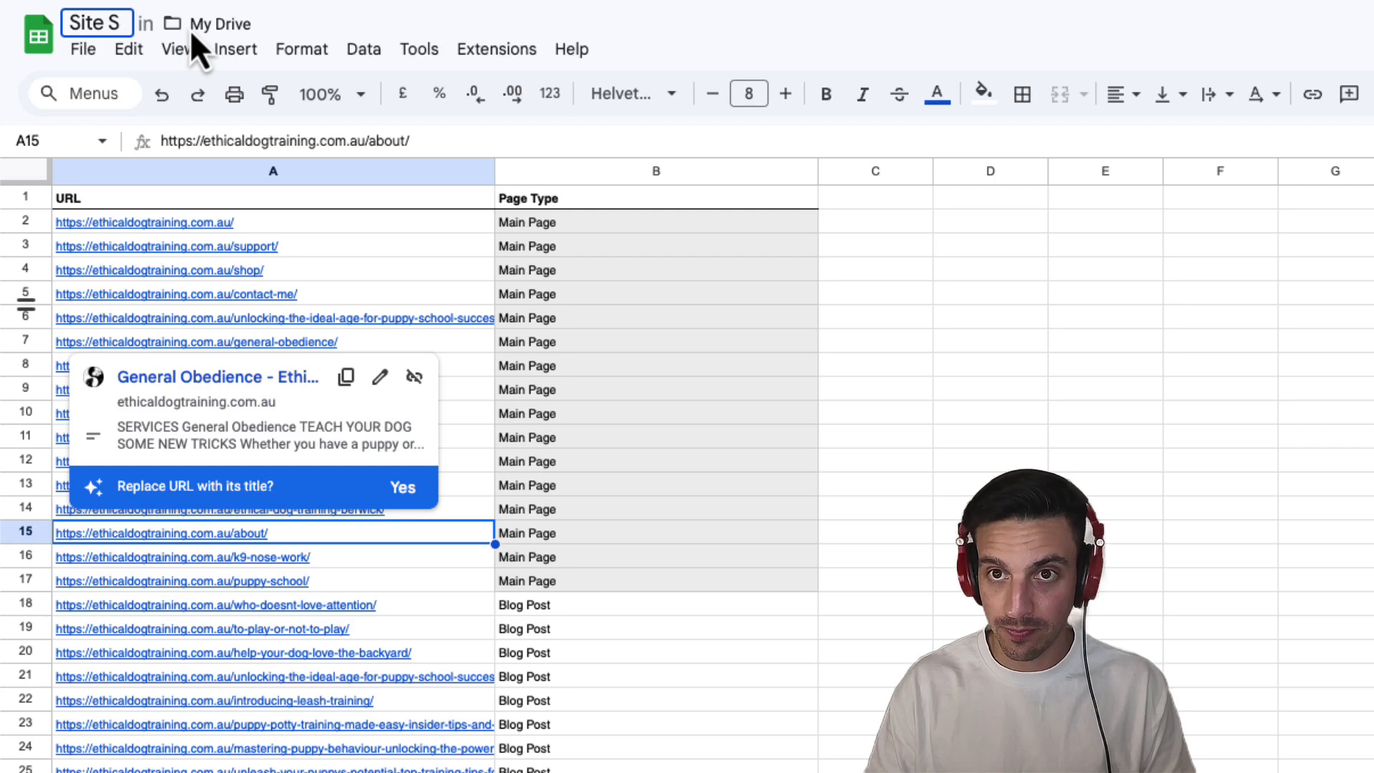
{"action": "key", "text": "BackSpace"}
{"action": "key", "text": "BackSpace"}
{"action": "key", "text": "BackSpace"}
{"action": "key", "text": "BackSpace"}
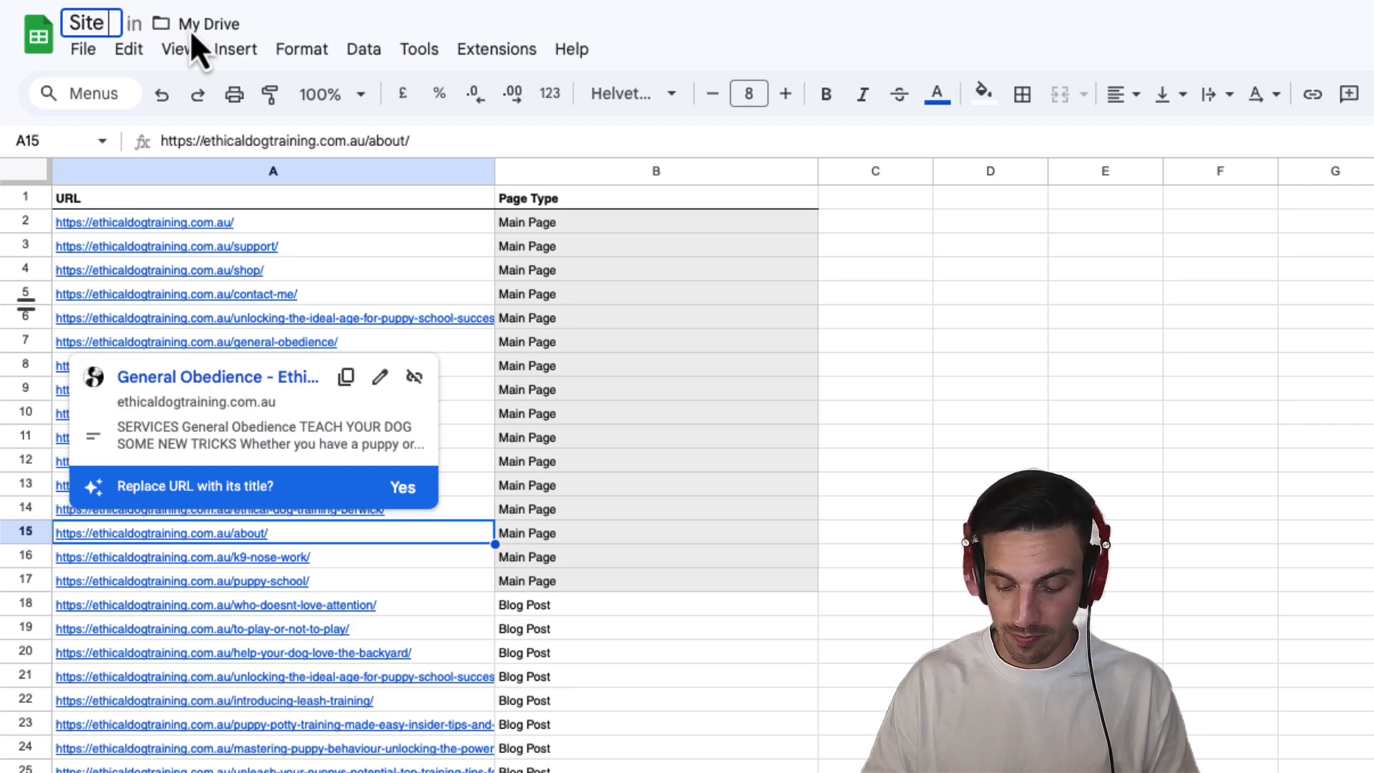
{"action": "type", "text": "Map"}
{"action": "left_click", "coordinate": [948, 320]}
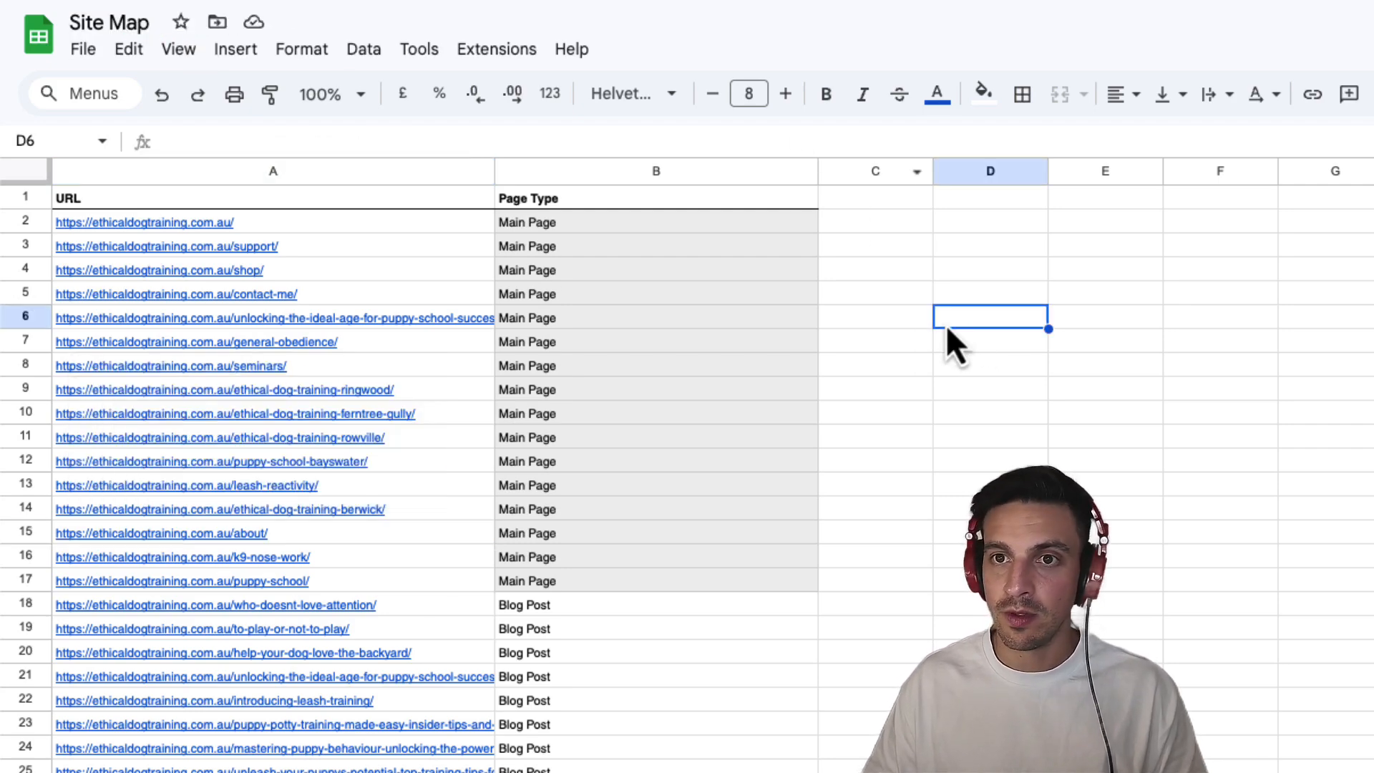
Download the Site Map sheet as a comma-separated values (.csv) file.
{"action": "left_click", "coordinate": [83, 49]}
{"action": "mouse_move", "coordinate": [202, 321]}
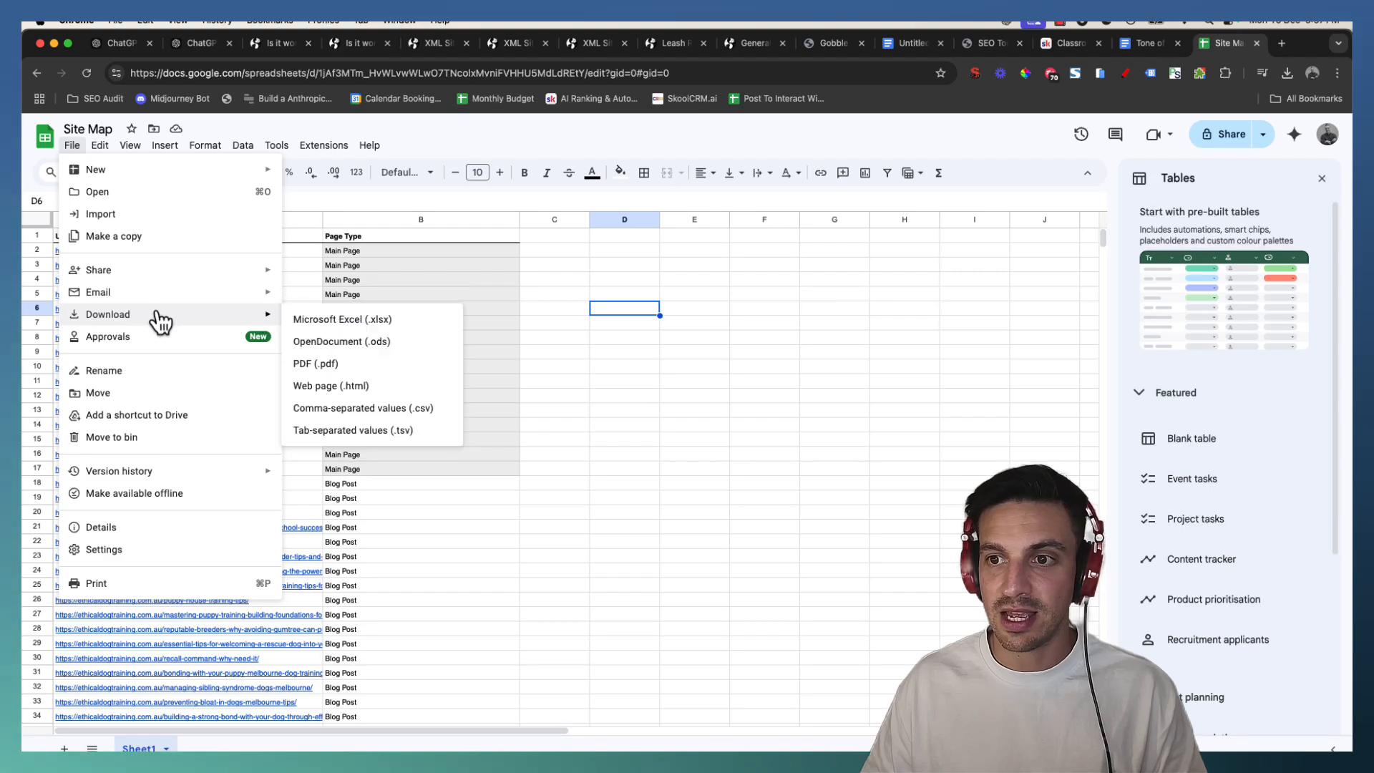
{"action": "left_click", "coordinate": [425, 413]}
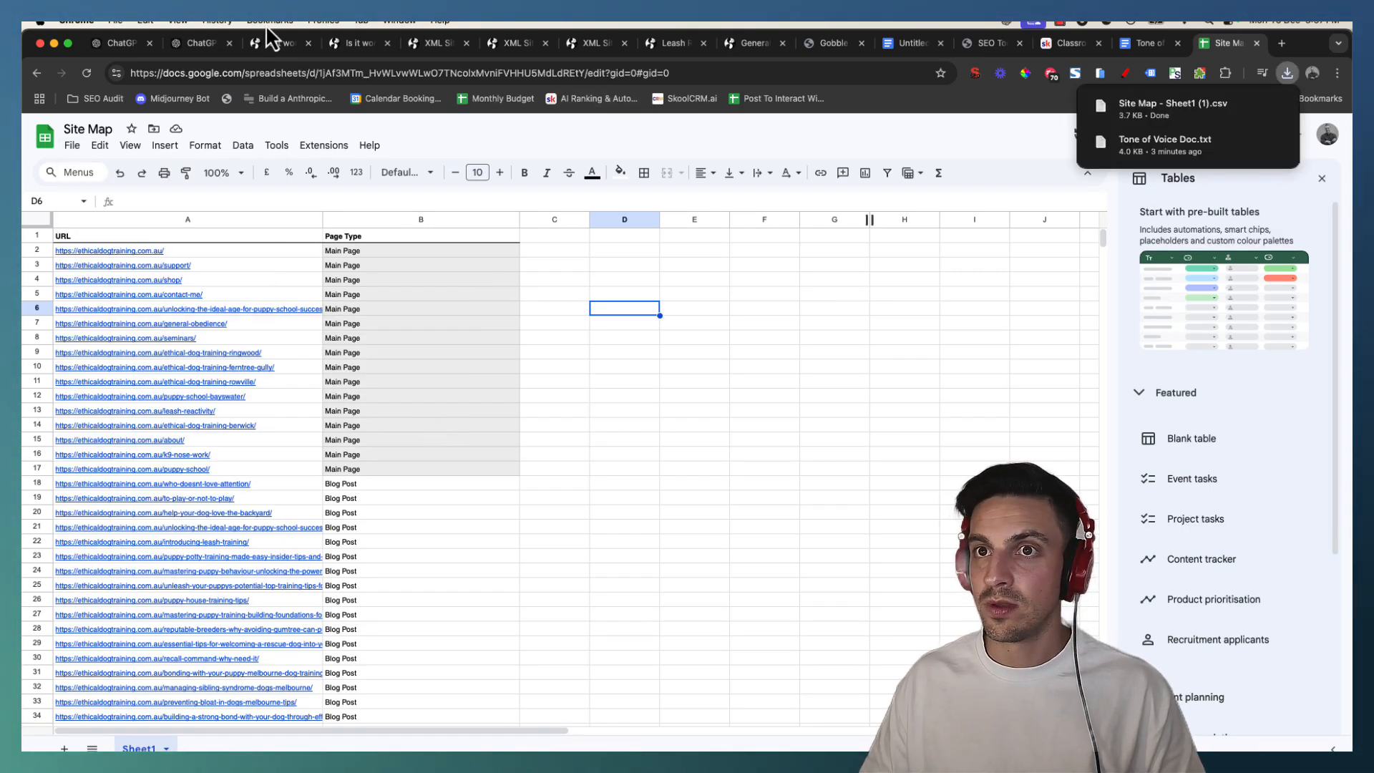
Switch to the ChatGPT project and add Site Map - Sheet1 (1).csv from Downloads to its project files.
{"action": "left_click", "coordinate": [126, 45]}
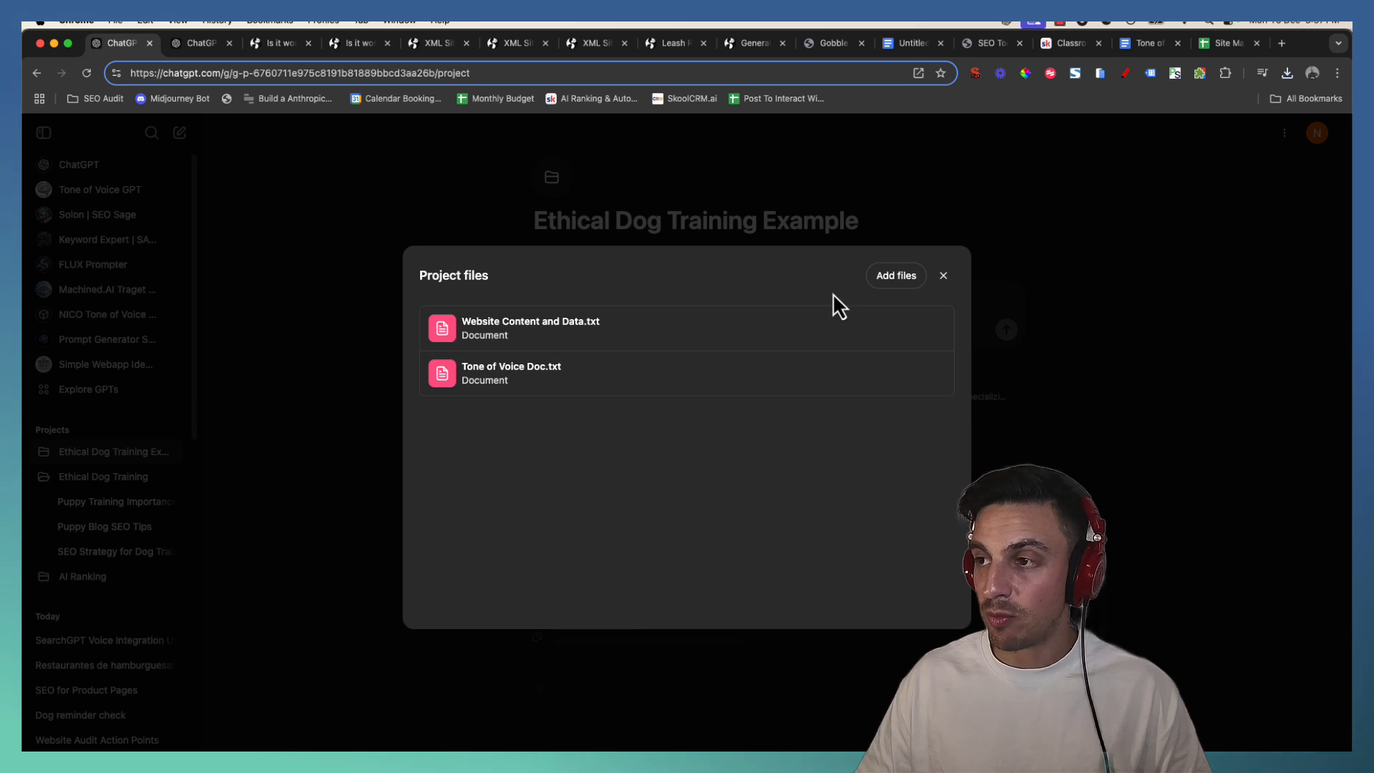
{"action": "left_click", "coordinate": [896, 276]}
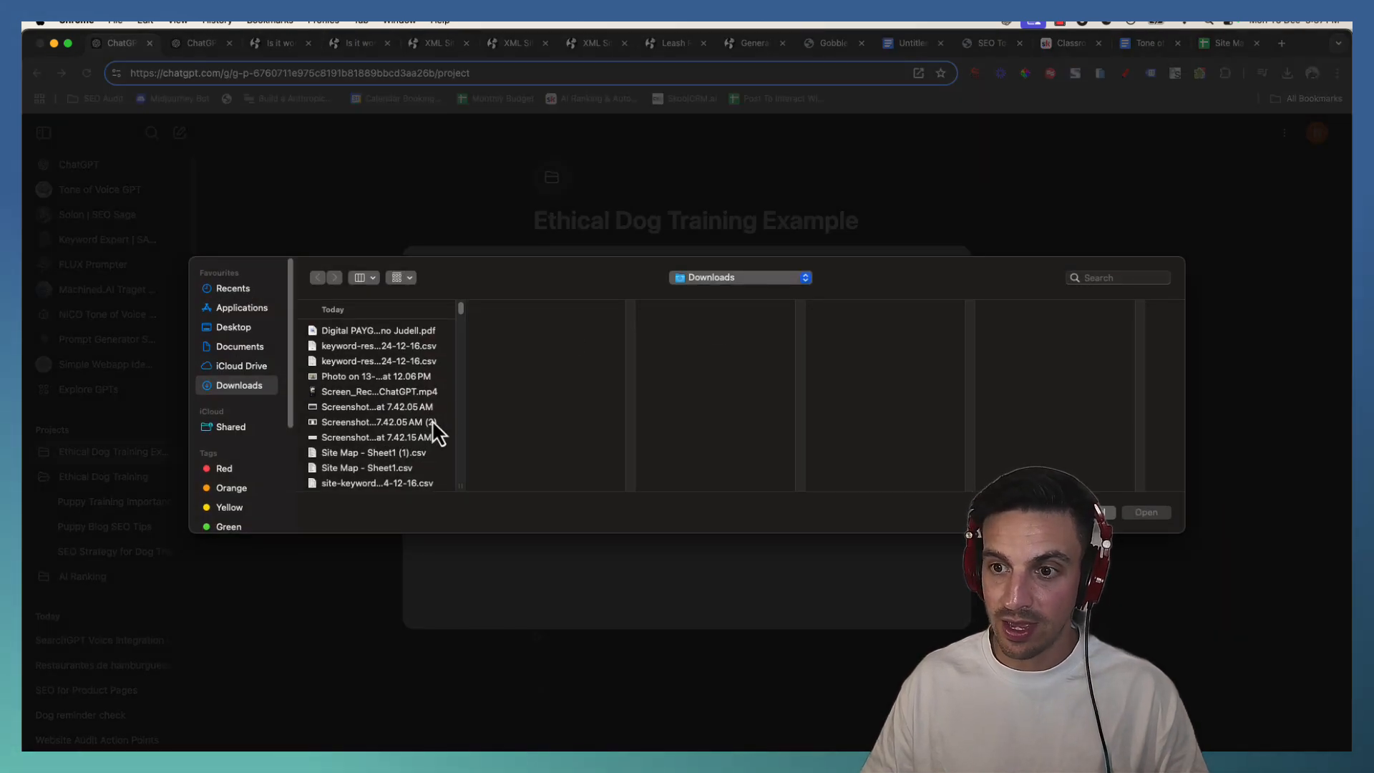
{"action": "left_click", "coordinate": [401, 451]}
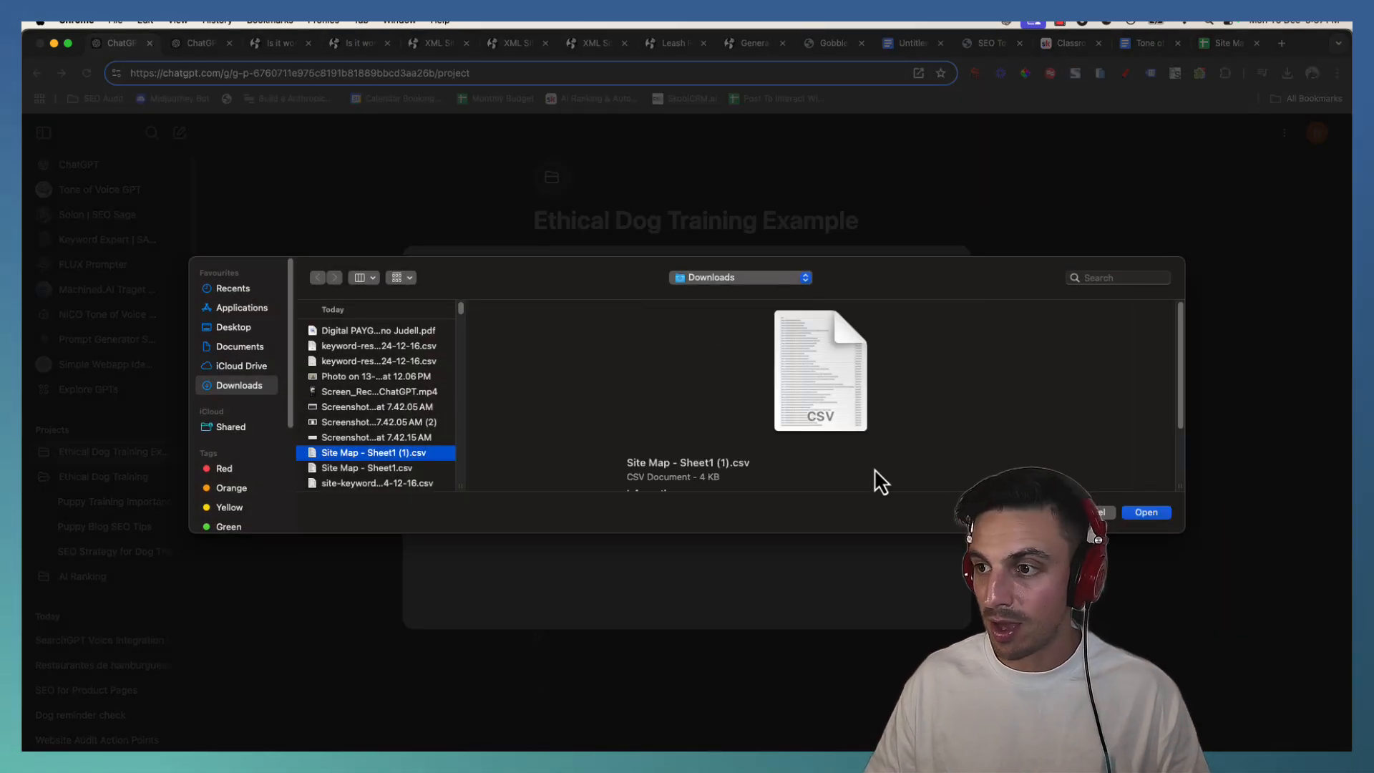
{"action": "left_click", "coordinate": [1145, 512]}
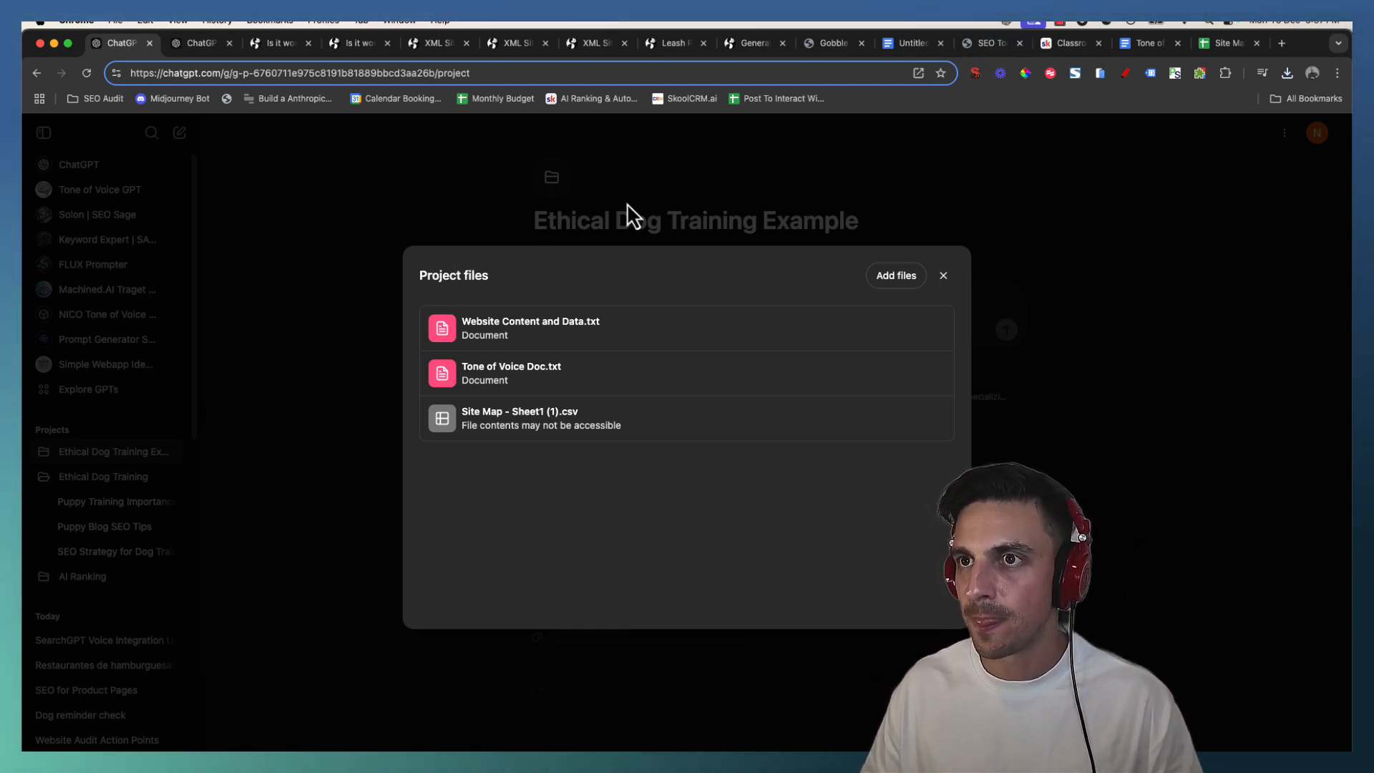
Close the project files and draft a new project chat prompt for a blog about how to take care of your dog when its hot outside.
{"action": "left_click", "coordinate": [658, 179]}
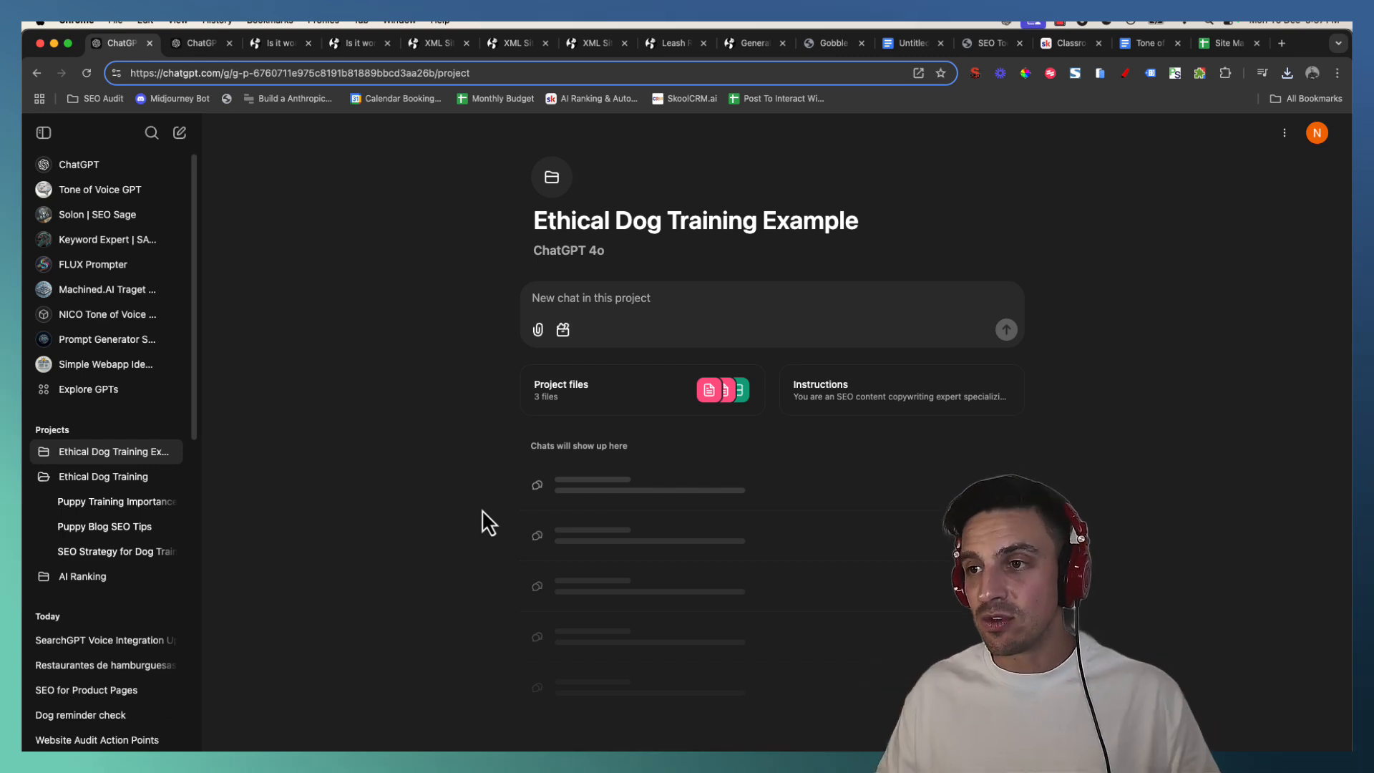
{"action": "left_click", "coordinate": [629, 297]}
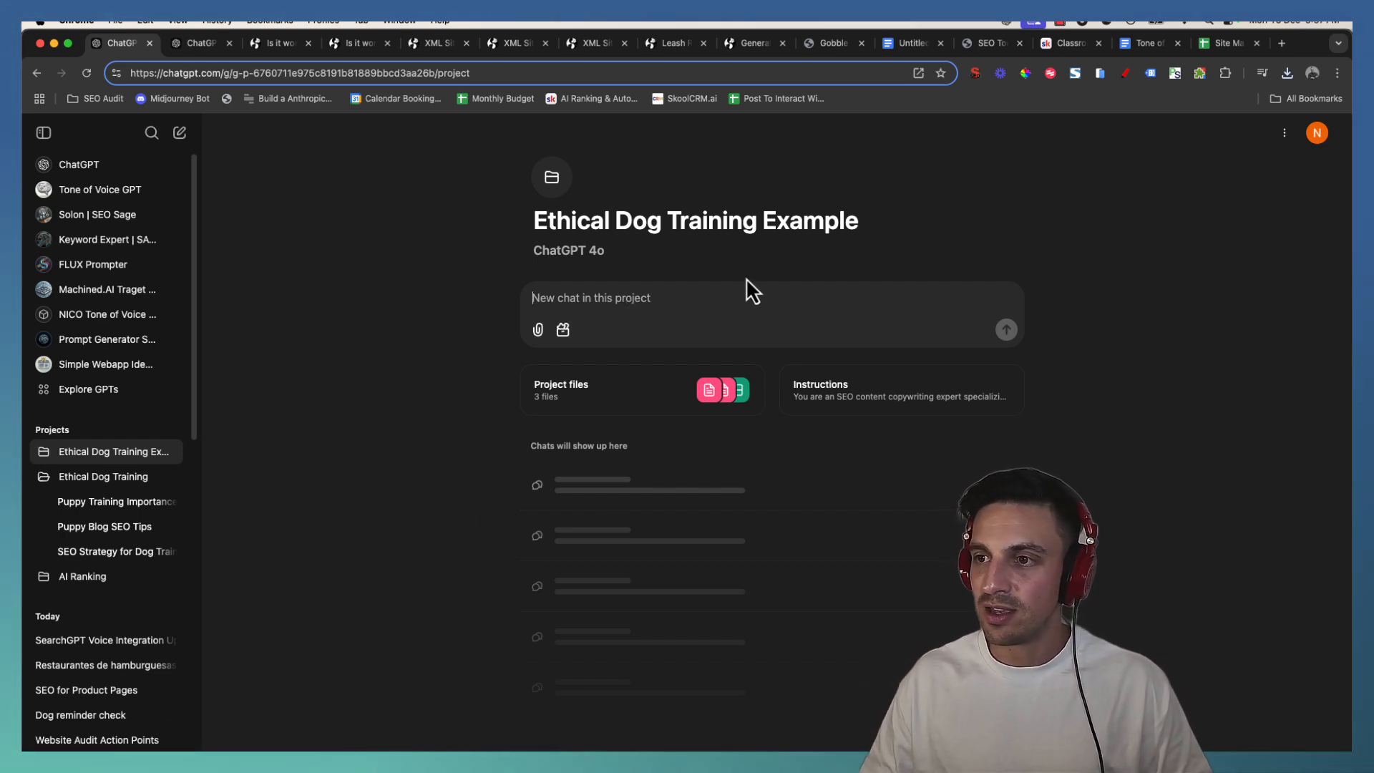
{"action": "type", "text": "Ok lets wr"}
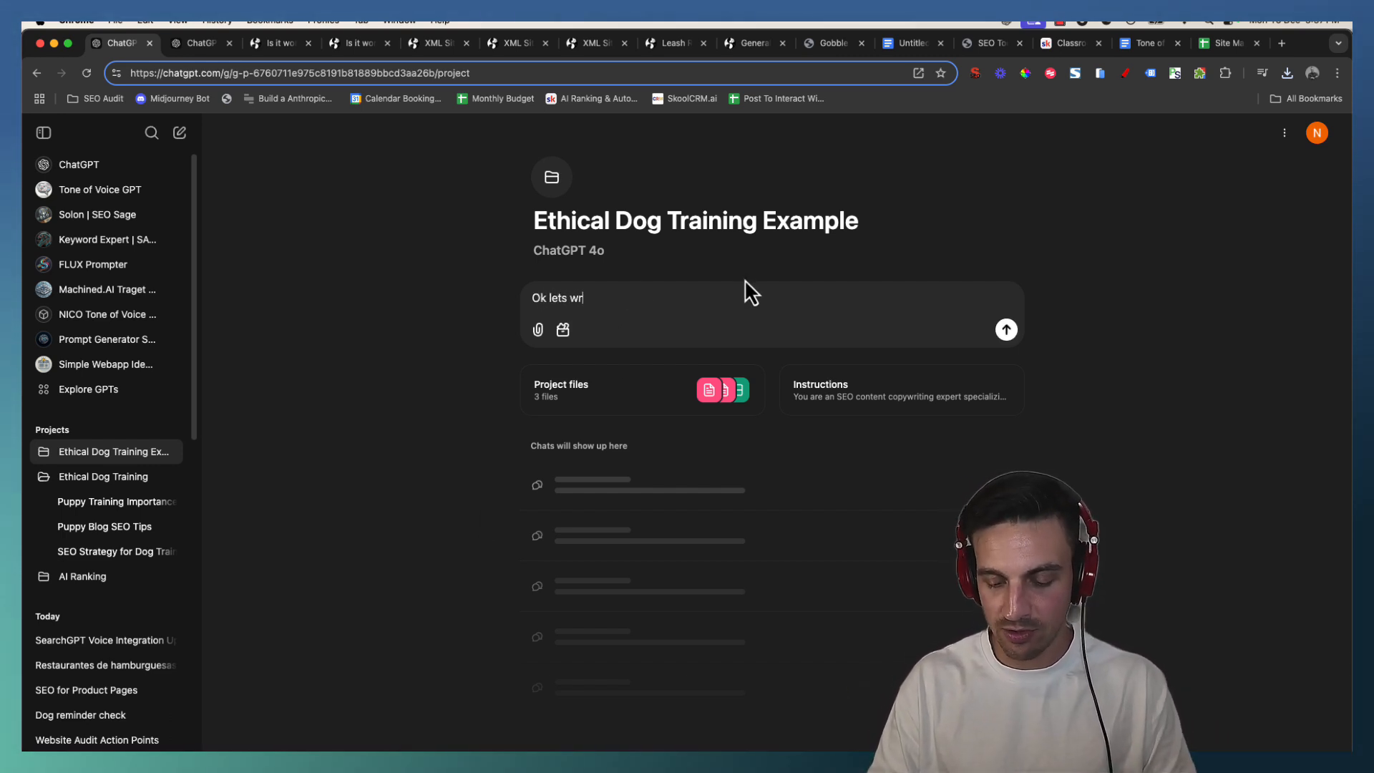
{"action": "type", "text": "tie about a"}
{"action": "key", "text": "BackSpace"}
{"action": "key", "text": "BackSpace"}
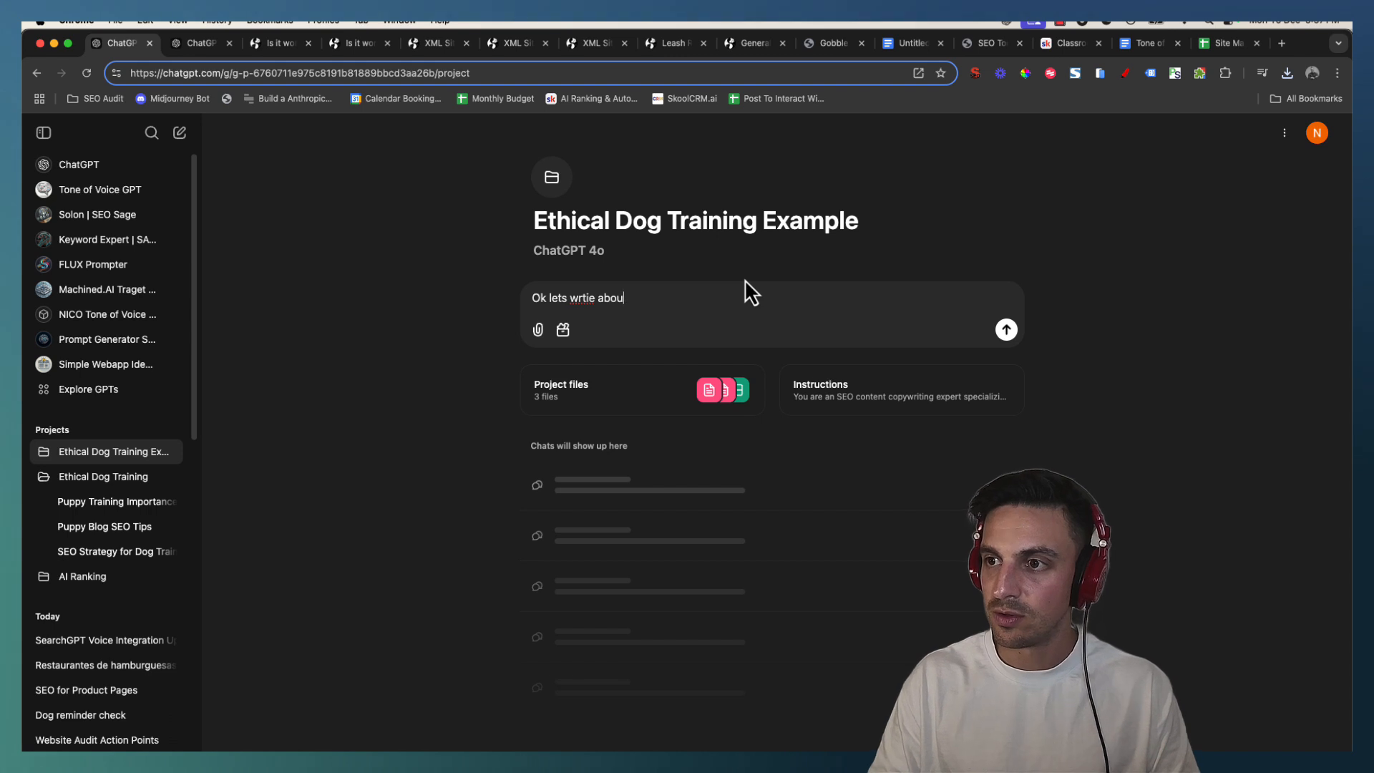
{"action": "key", "text": "BackSpace"}
{"action": "key", "text": "BackSpace"}
{"action": "key", "text": "BackSpace"}
{"action": "key", "text": "BackSpace"}
{"action": "key", "text": "BackSpace"}
{"action": "key", "text": "BackSpace"}
{"action": "key", "text": "BackSpace"}
{"action": "key", "text": "BackSpace"}
{"action": "type", "text": "ite a "}
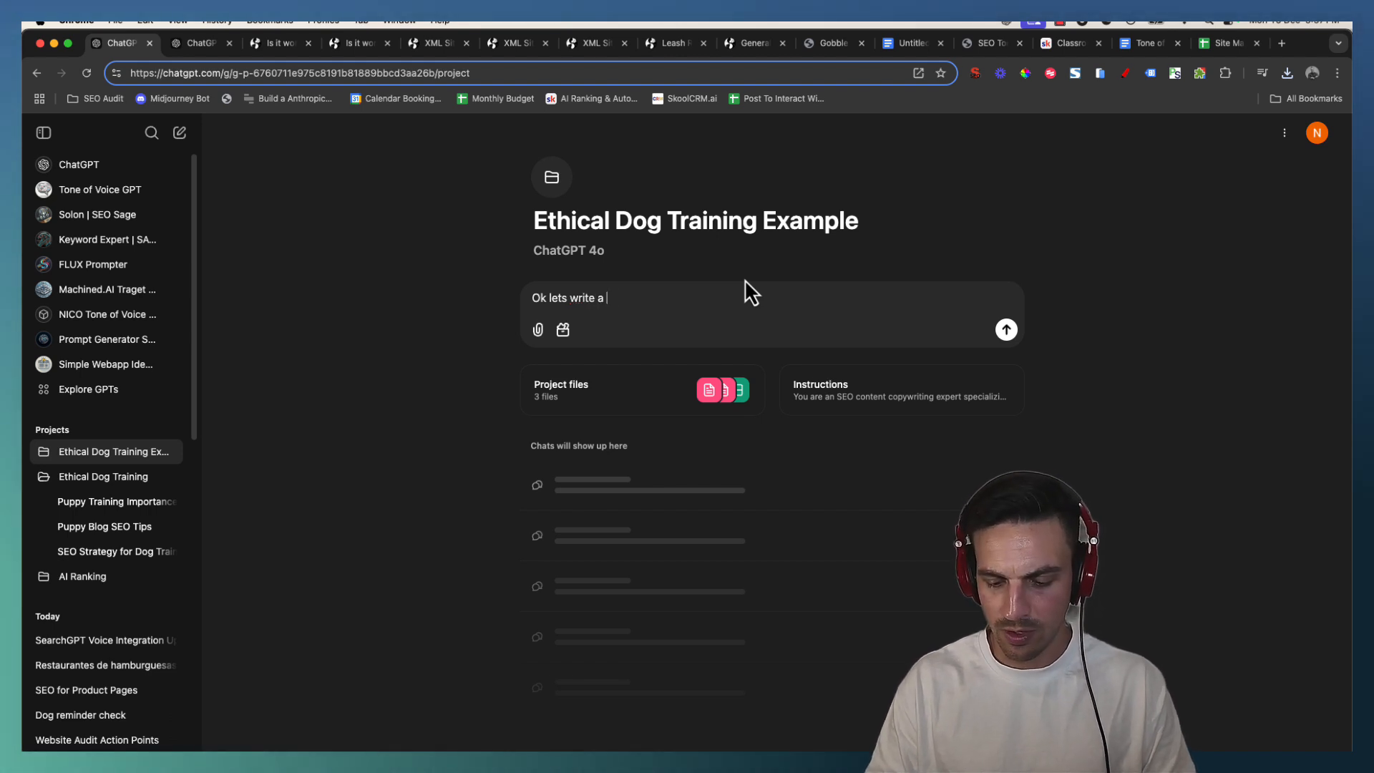
{"action": "type", "text": "blgo about h"}
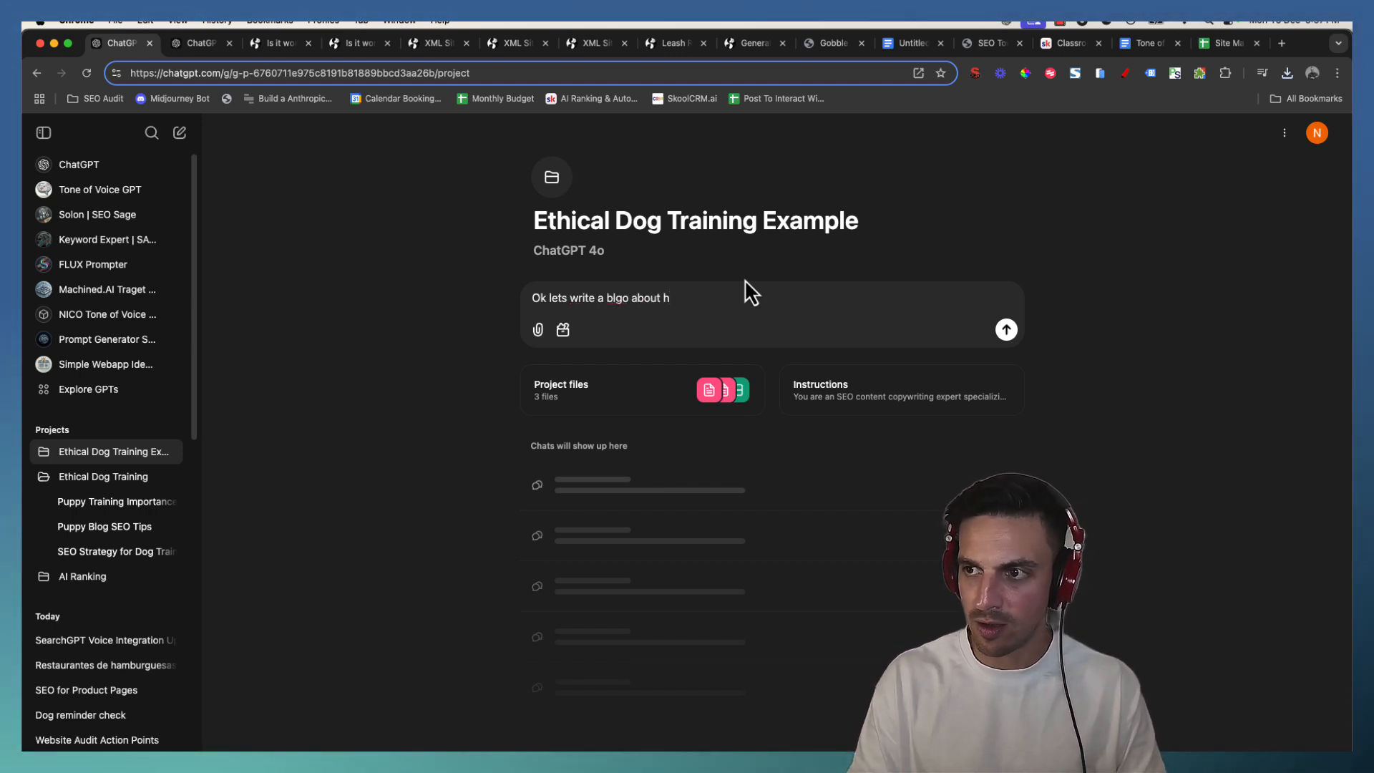
{"action": "type", "text": "ow to"}
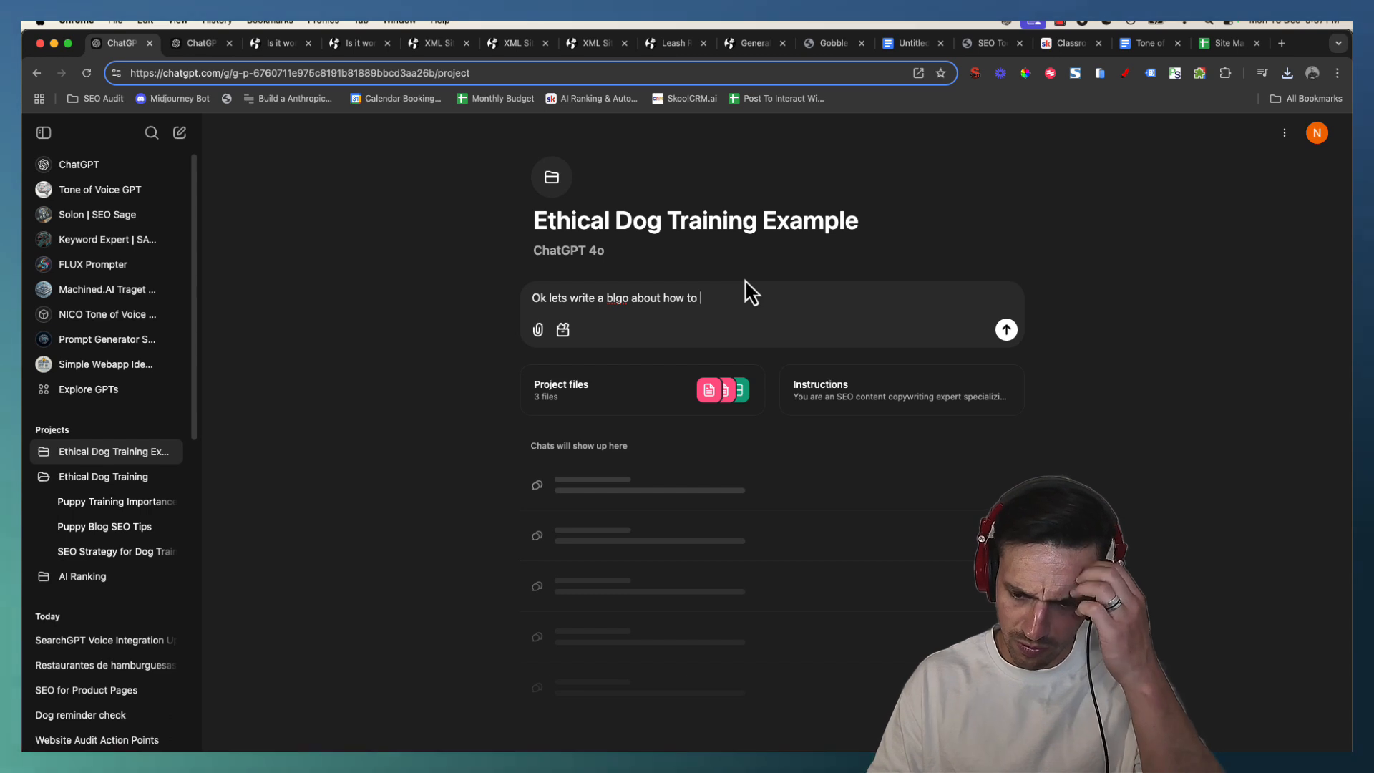
{"action": "key", "text": "BackSpace"}
{"action": "key", "text": "BackSpace"}
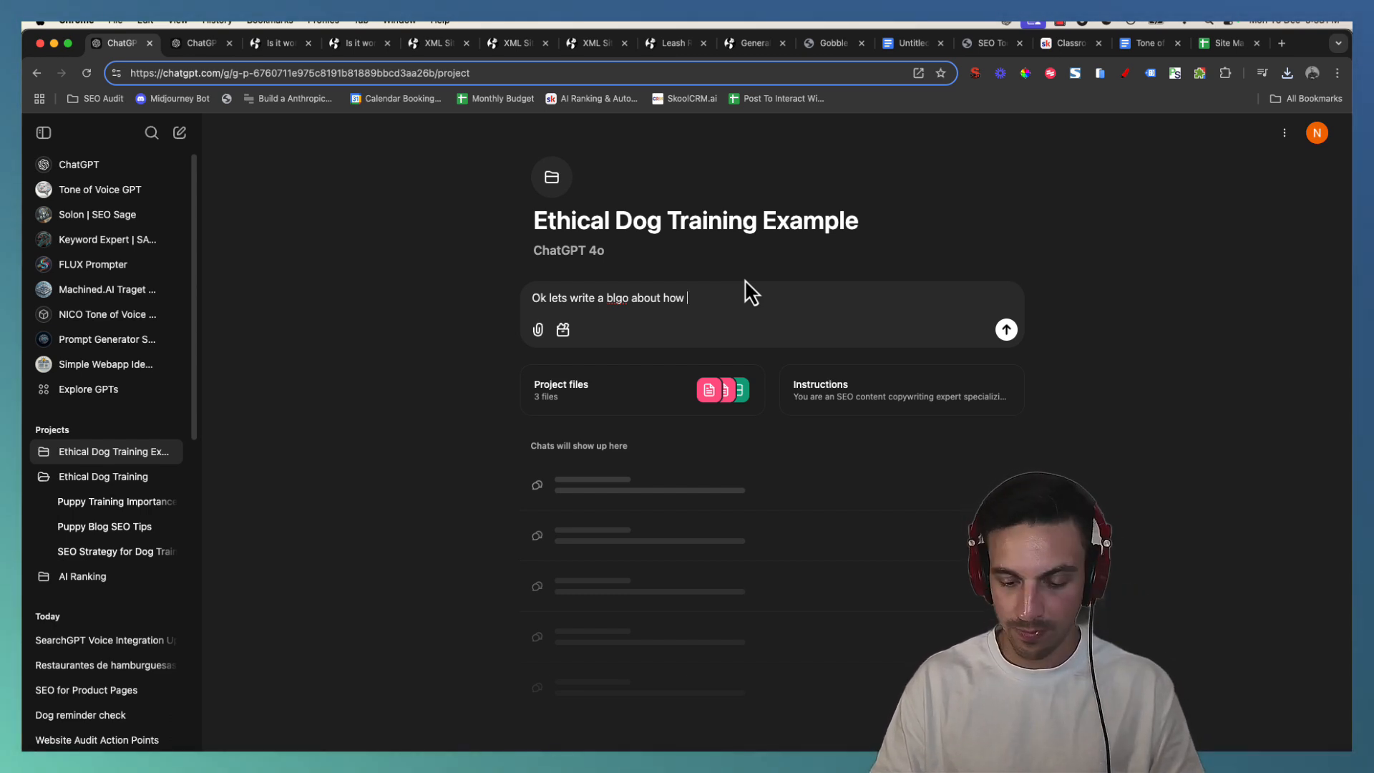
{"action": "type", "text": "t"}
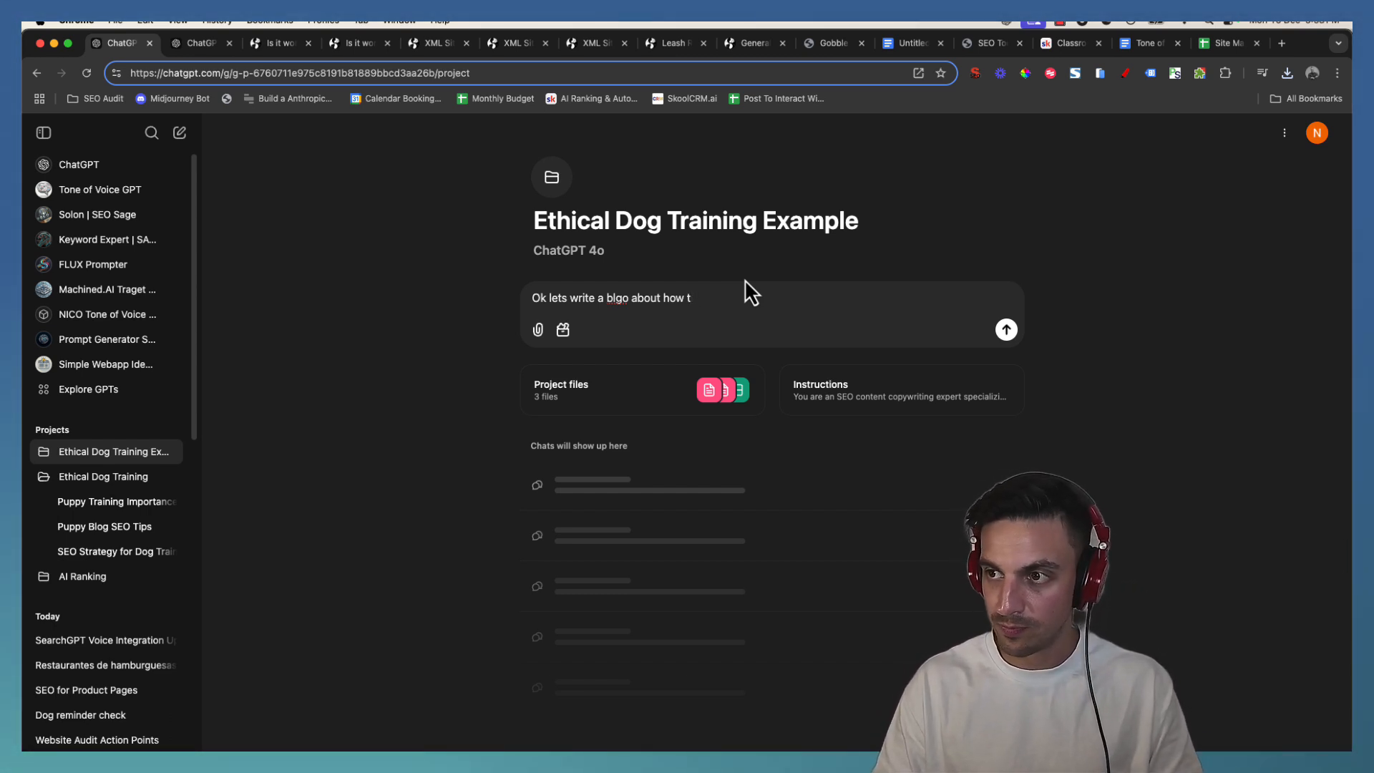
{"action": "type", "text": "o take care of you"}
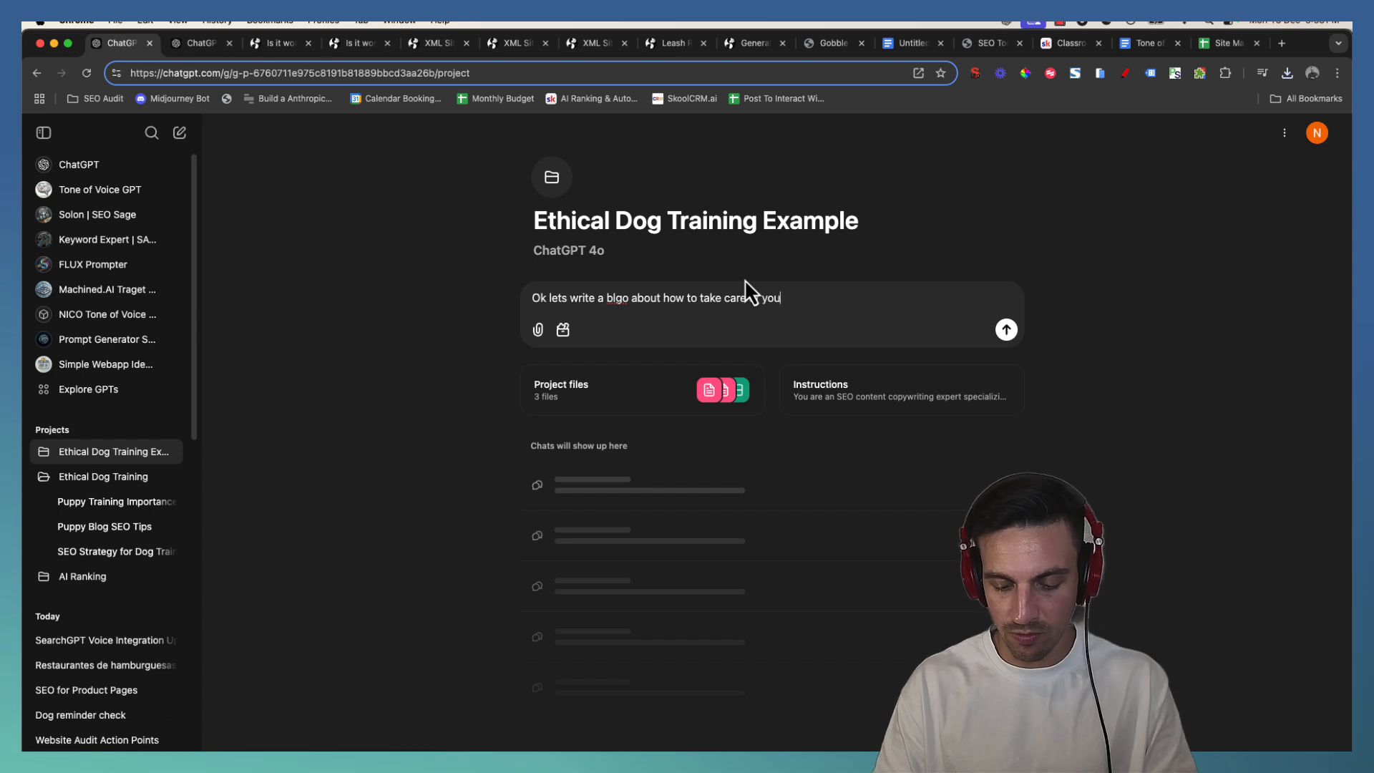
{"action": "type", "text": "r dogh when its "}
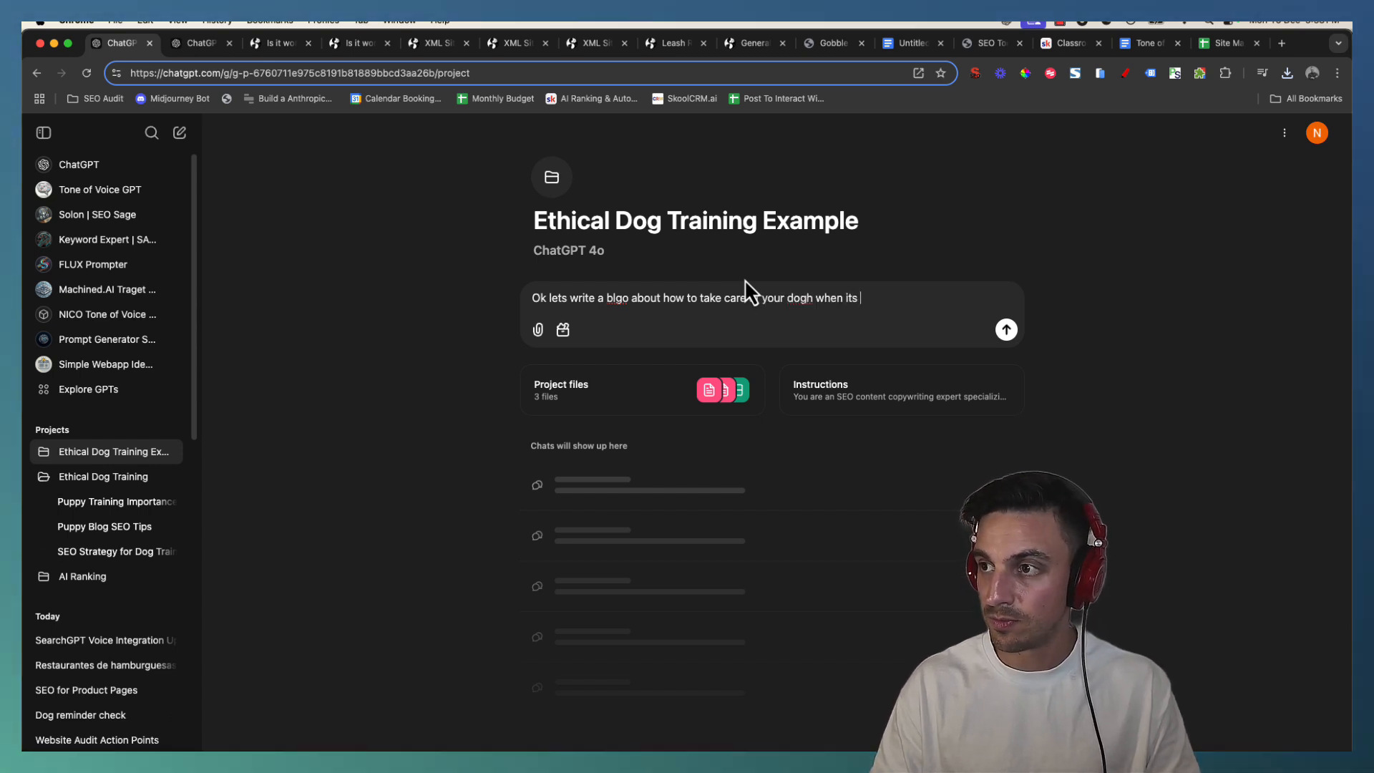
{"action": "type", "text": "hot outsid"}
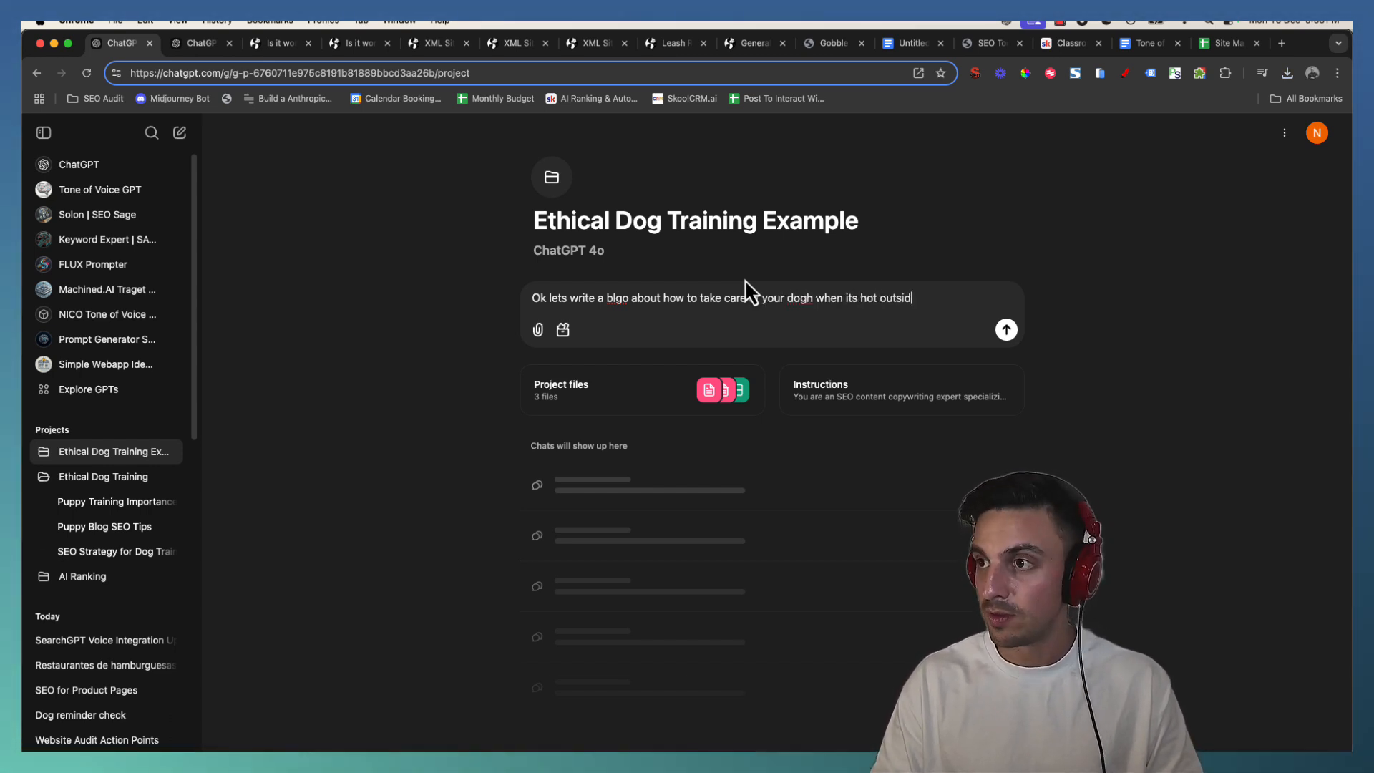
{"action": "type", "text": "e"}
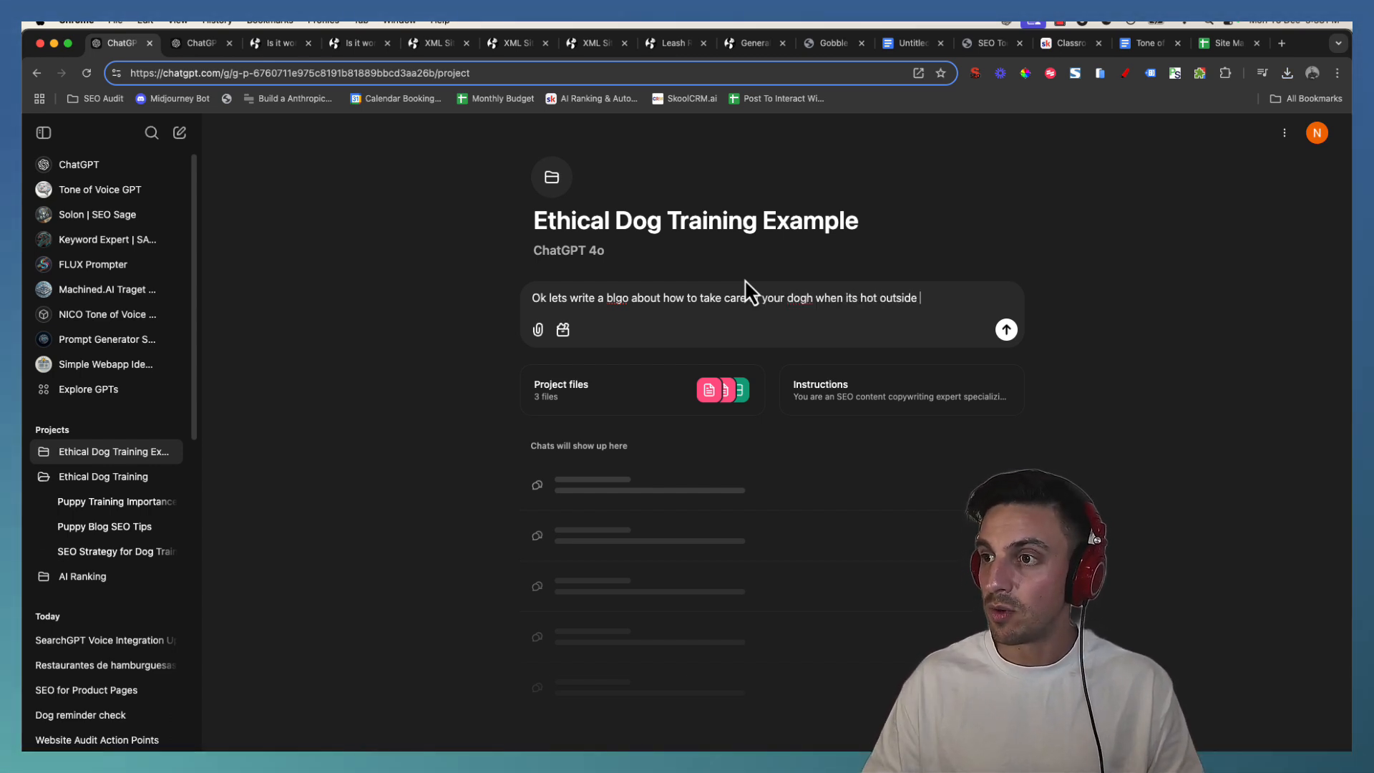
Correct the typos in the prompt, ask for the first draft taking into consideration all the knowledge files, and send it.
{"action": "left_click", "coordinate": [804, 298]}
{"action": "key", "text": "Delete"}
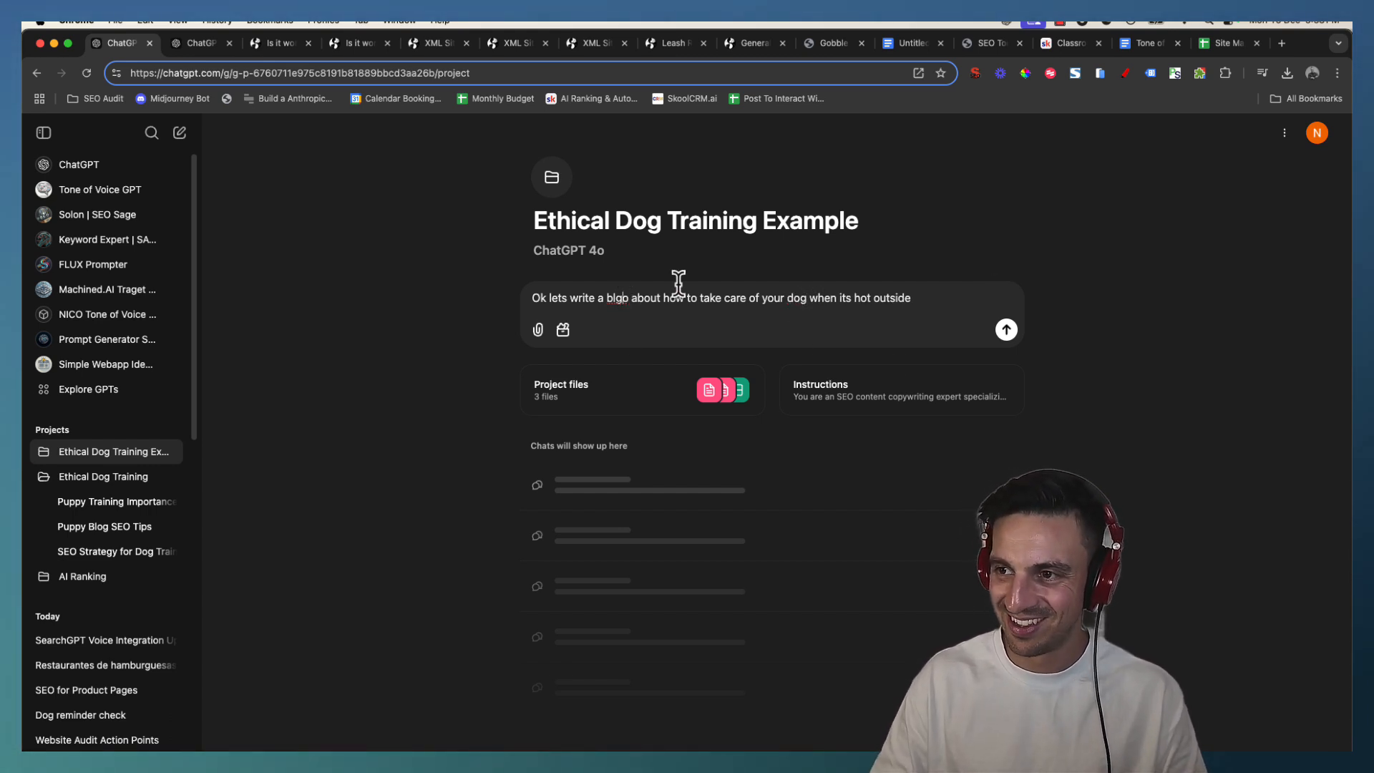
{"action": "key", "text": "BackSpace"}
{"action": "key", "text": "BackSpace"}
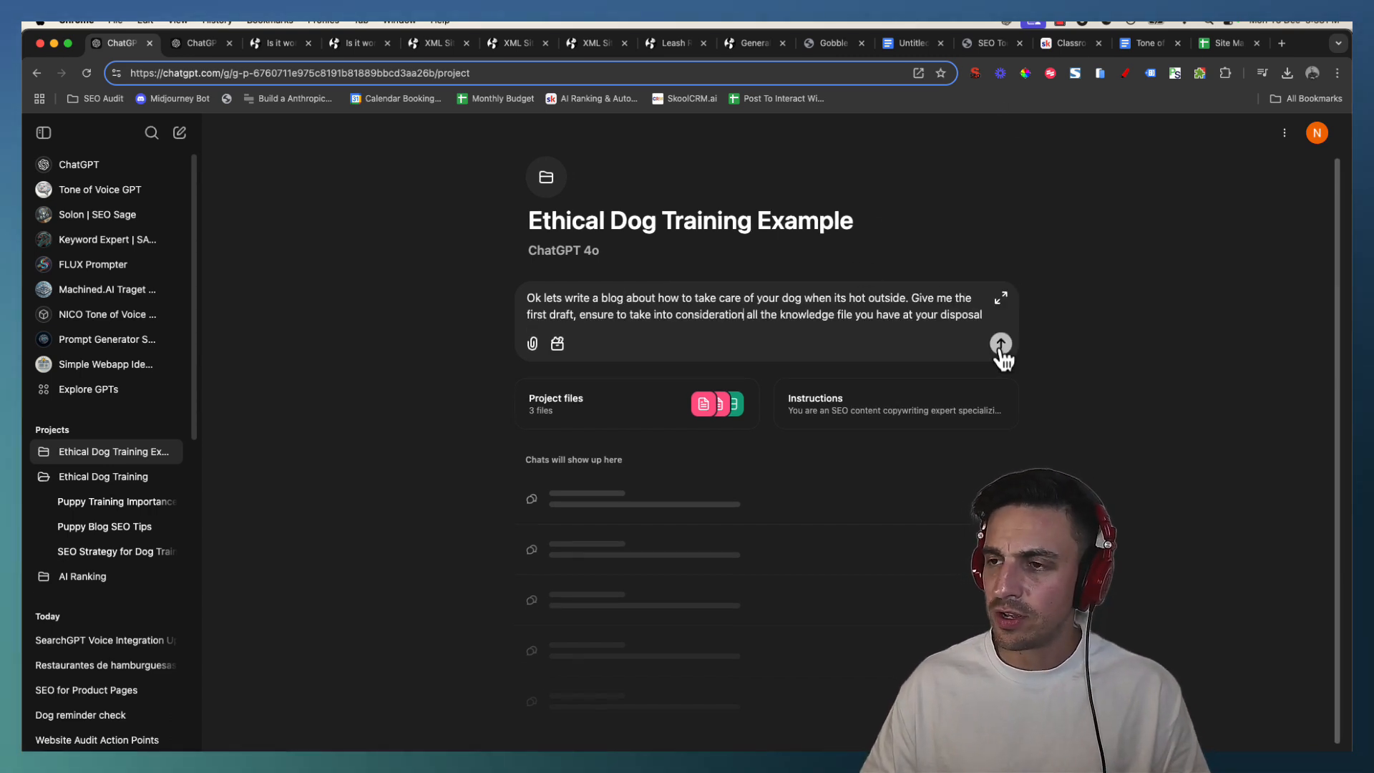
{"action": "left_click", "coordinate": [1002, 338]}
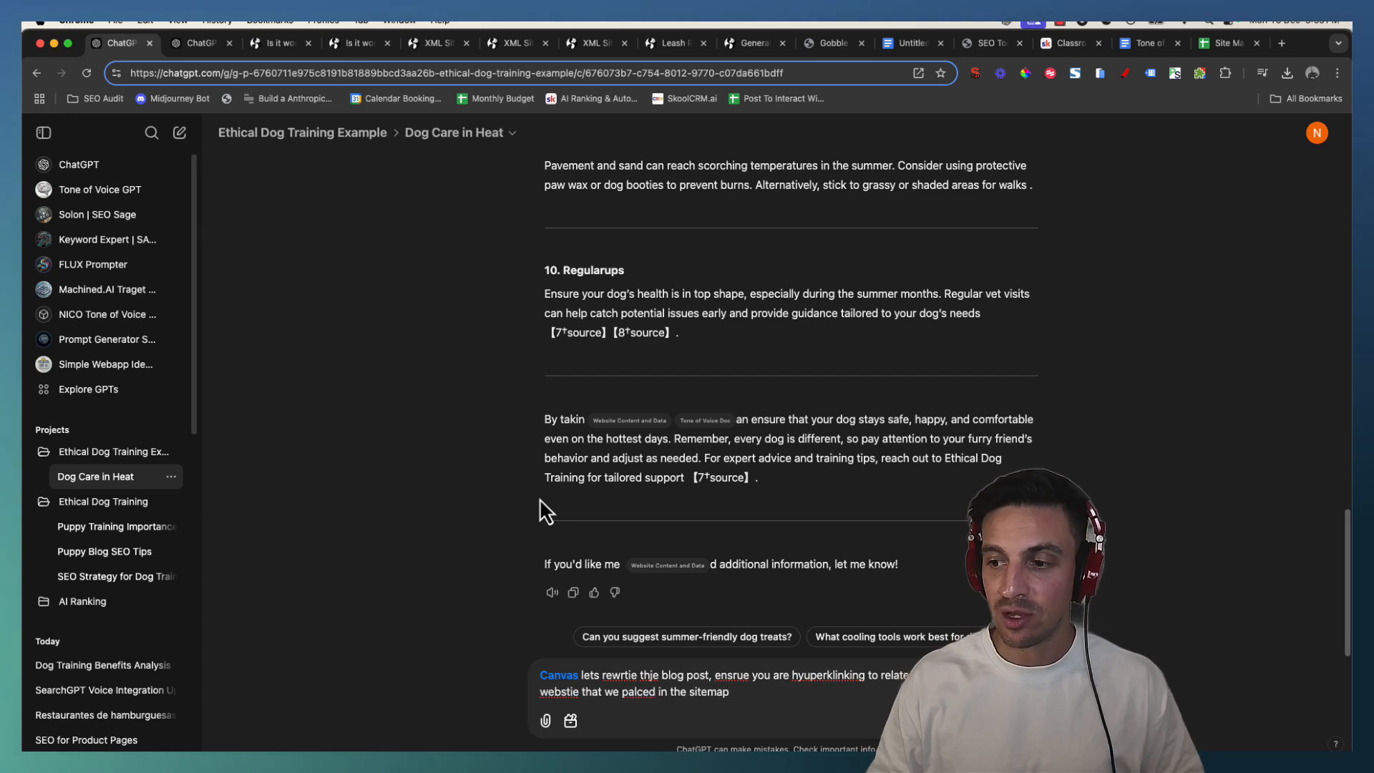
Send a Canvas prompt to rewrite the blog post with hyperlinks to related website sections from the sitemap, and review the new draft.
{"action": "key", "text": "Return"}
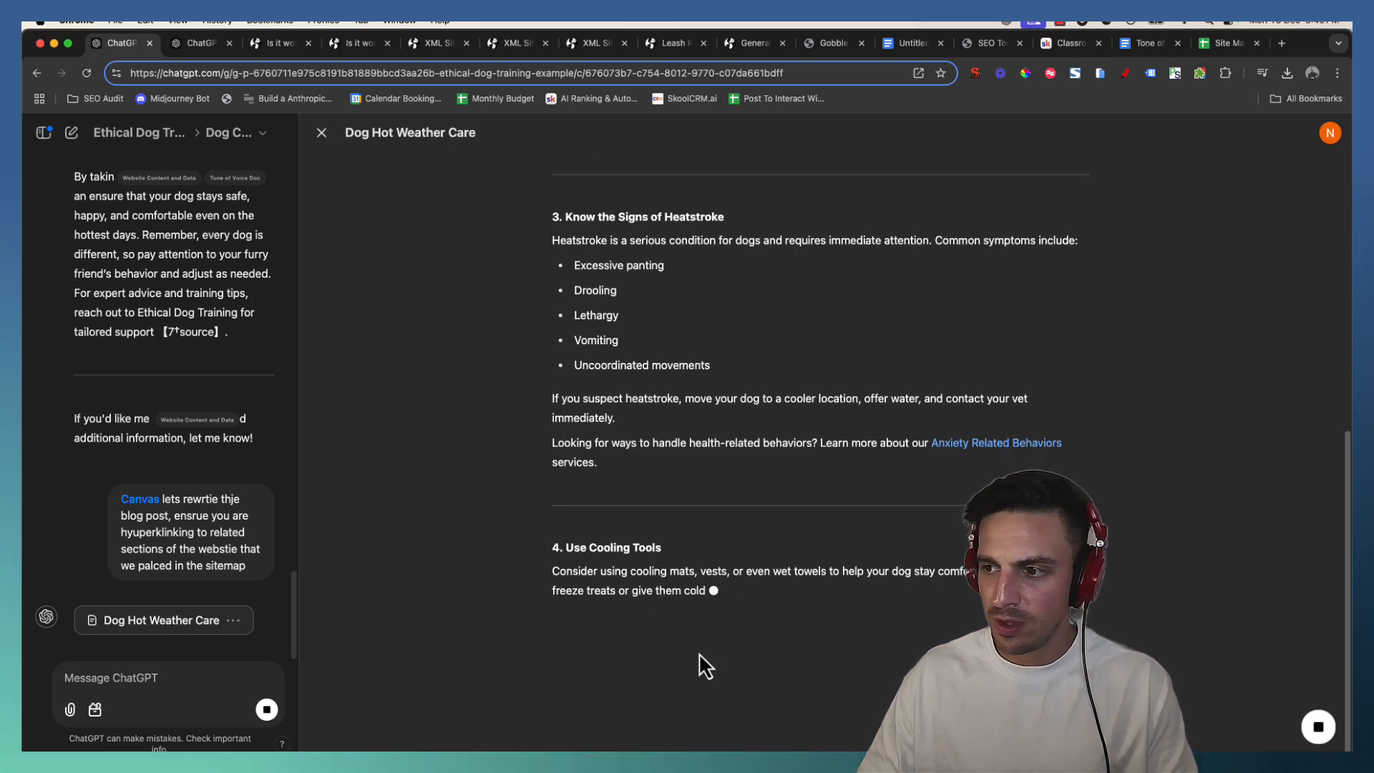
{"action": "scroll", "coordinate": [747, 480], "scroll_direction": "up", "scroll_amount": 5}
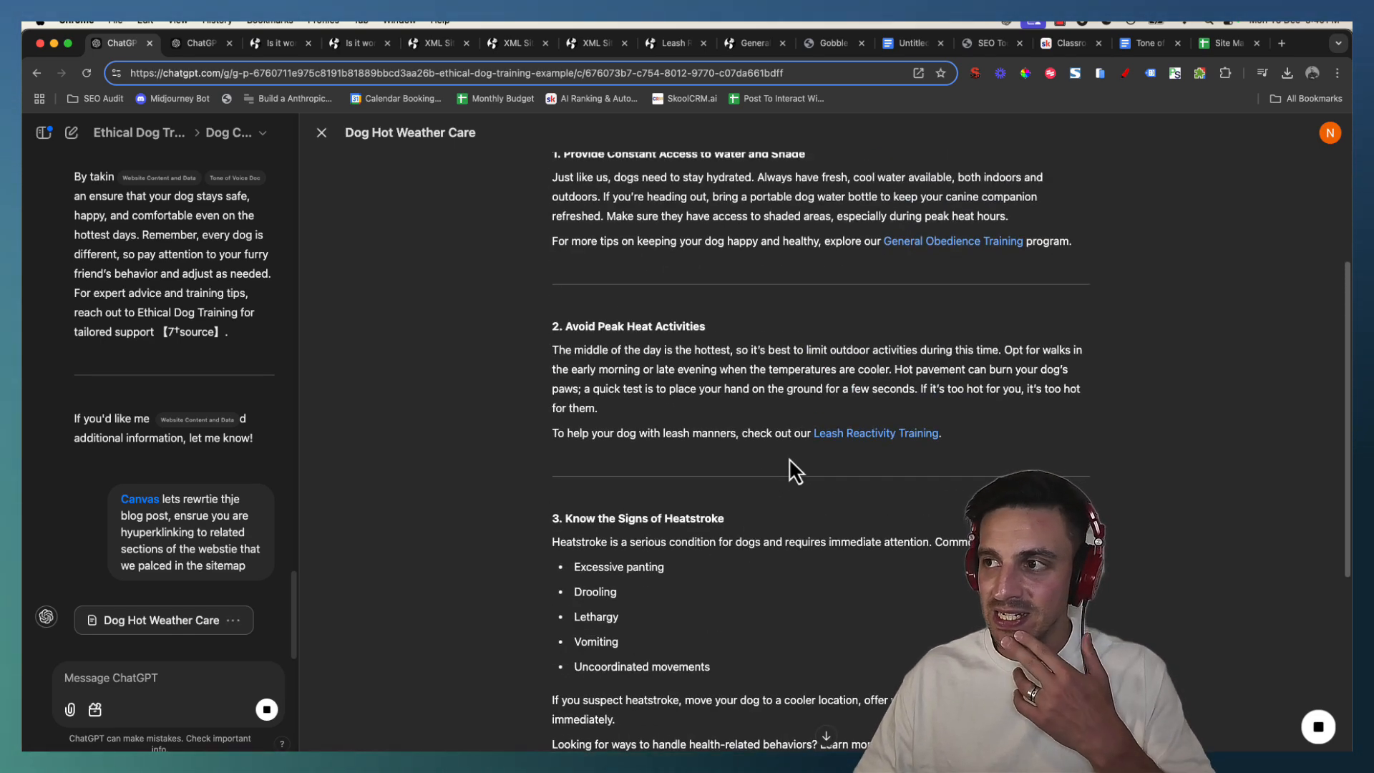
{"action": "scroll", "coordinate": [788, 458], "scroll_direction": "up", "scroll_amount": 3}
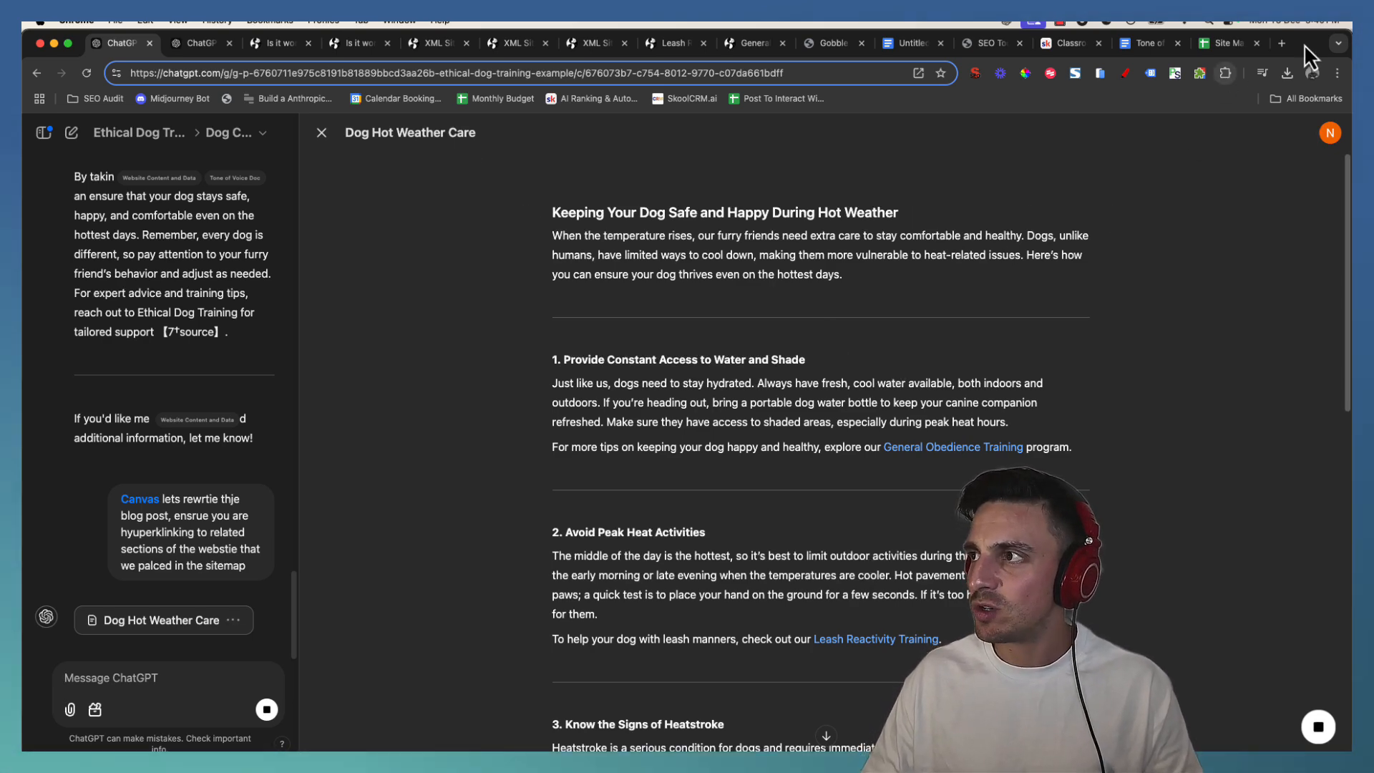
Search Google in a new tab for "dogs in hot weather advice" and select the query text.
{"action": "left_click", "coordinate": [1282, 44]}
{"action": "type", "text": "dogs in hot weather"}
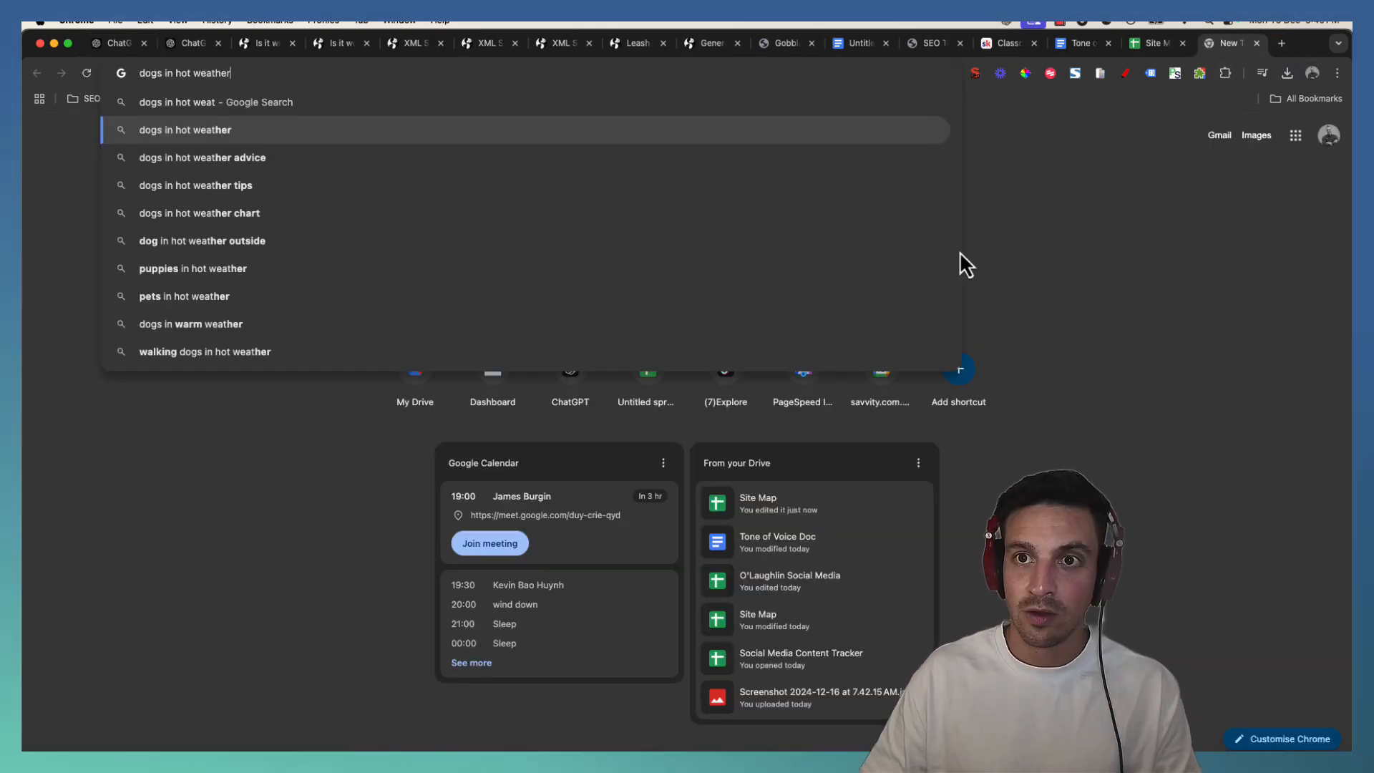
{"action": "key", "text": "Down"}
{"action": "key", "text": "Return"}
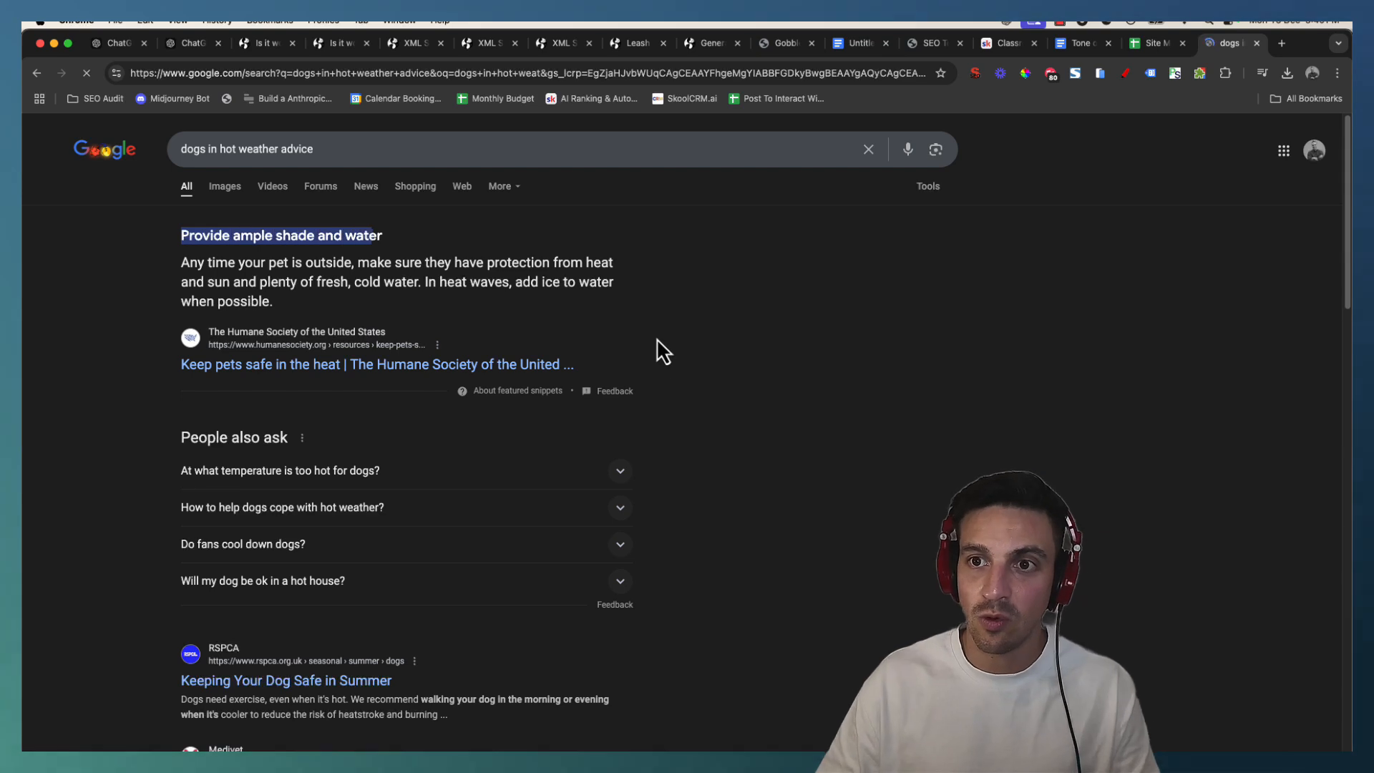
{"action": "triple_click", "coordinate": [251, 143]}
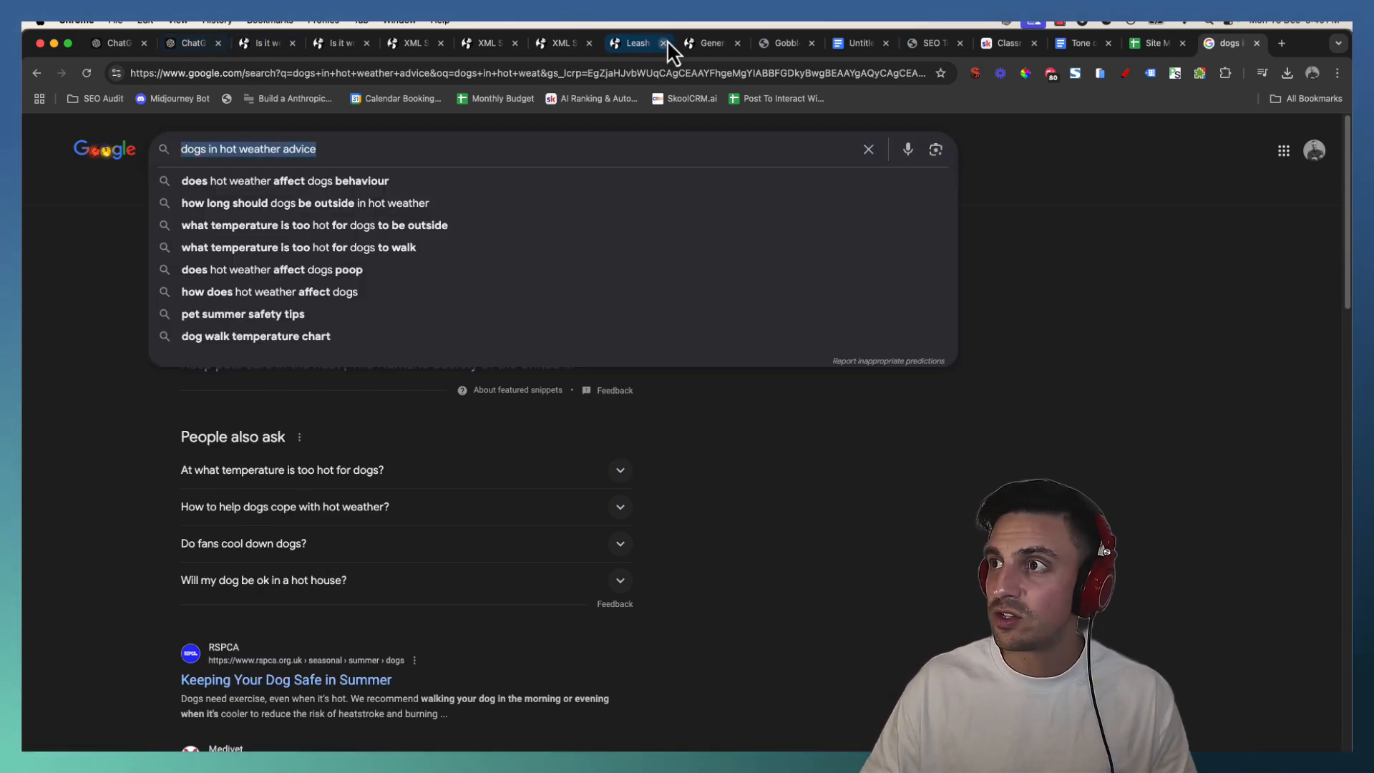
Switch to the SEO Tool and search related keywords for "dogs in hot weather advice" in Australia.
{"action": "left_click", "coordinate": [910, 48]}
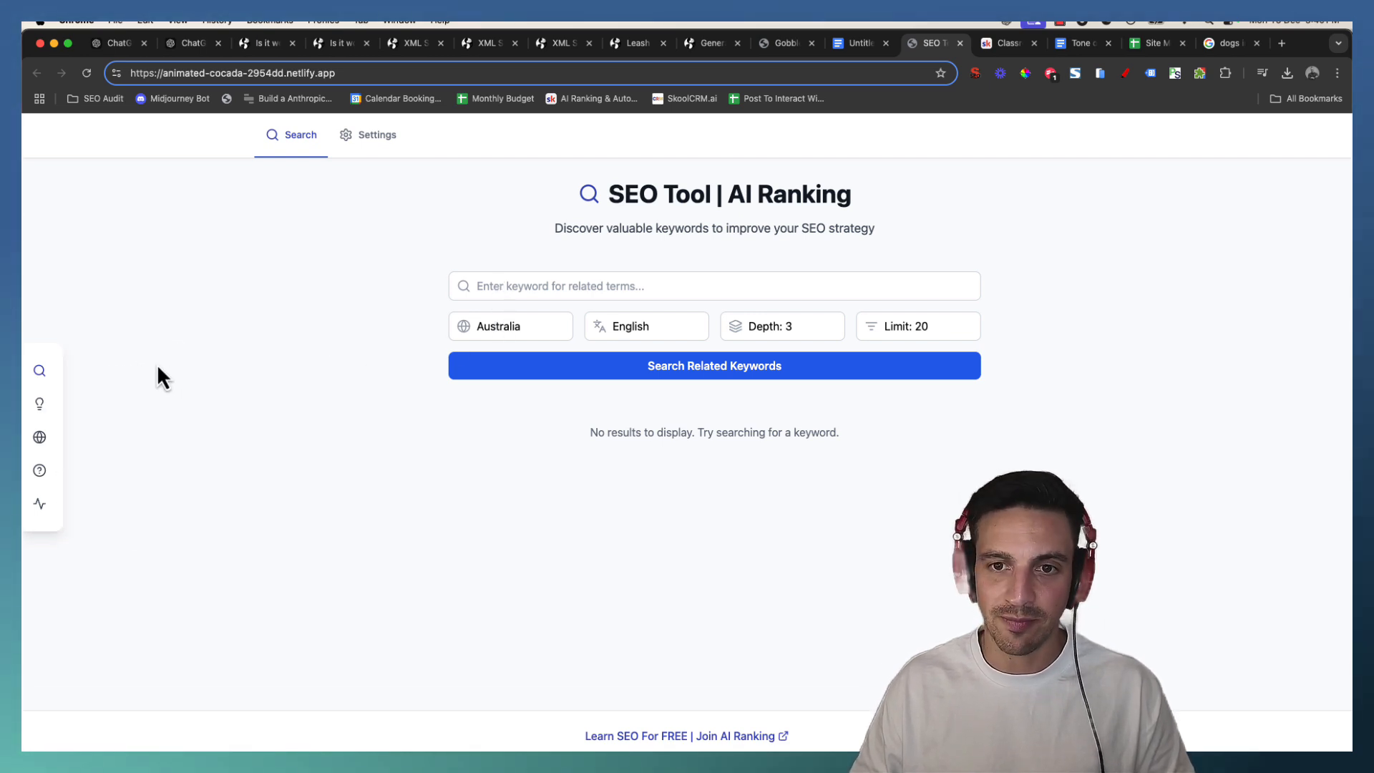
{"action": "mouse_move", "coordinate": [68, 399]}
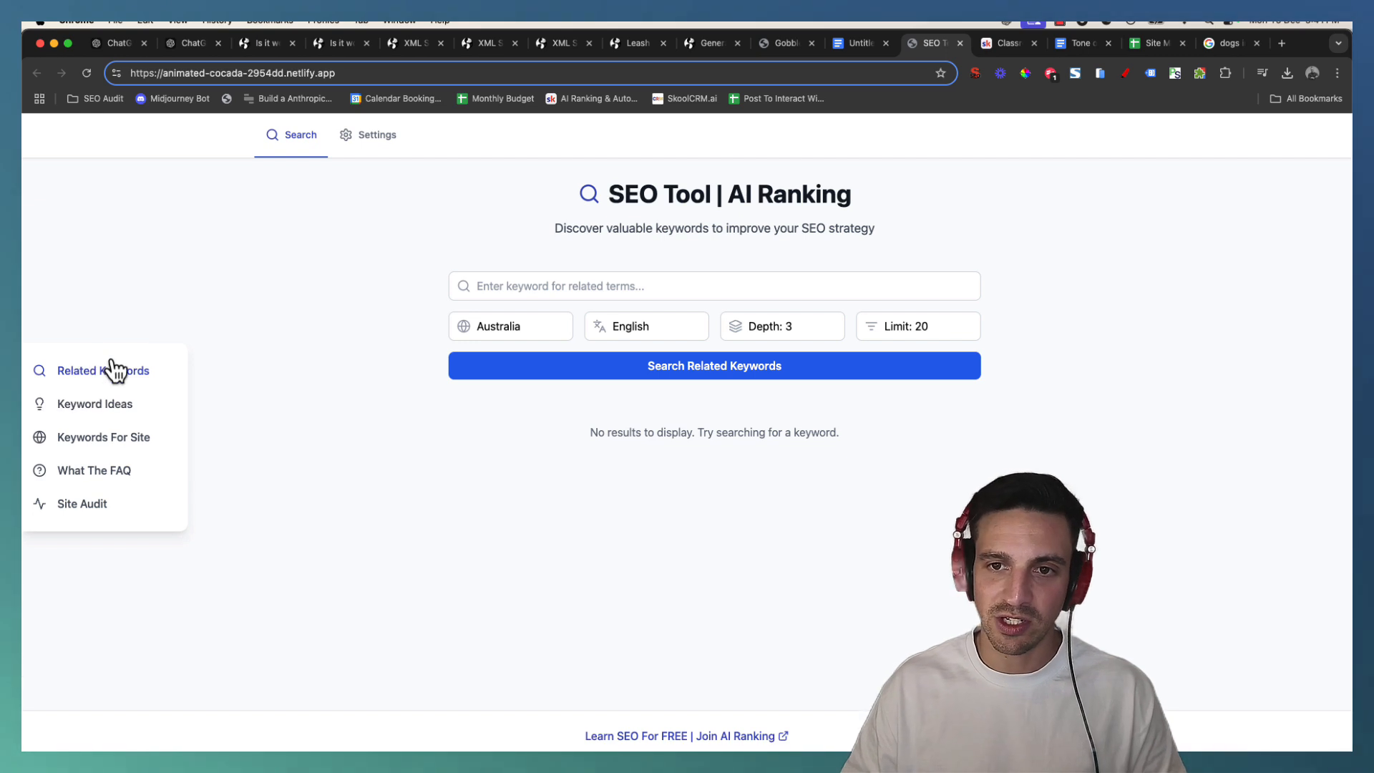
{"action": "left_click", "coordinate": [546, 275]}
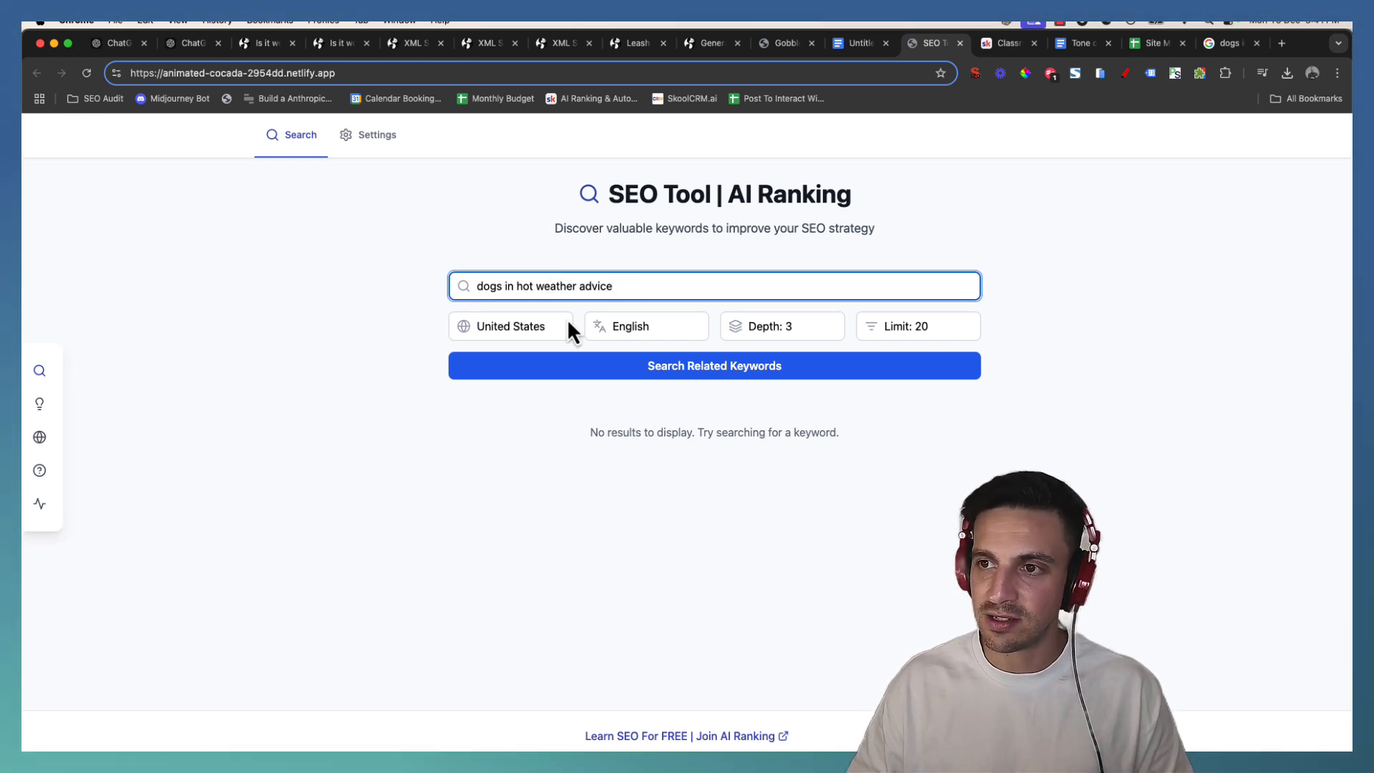
{"action": "left_click", "coordinate": [532, 337]}
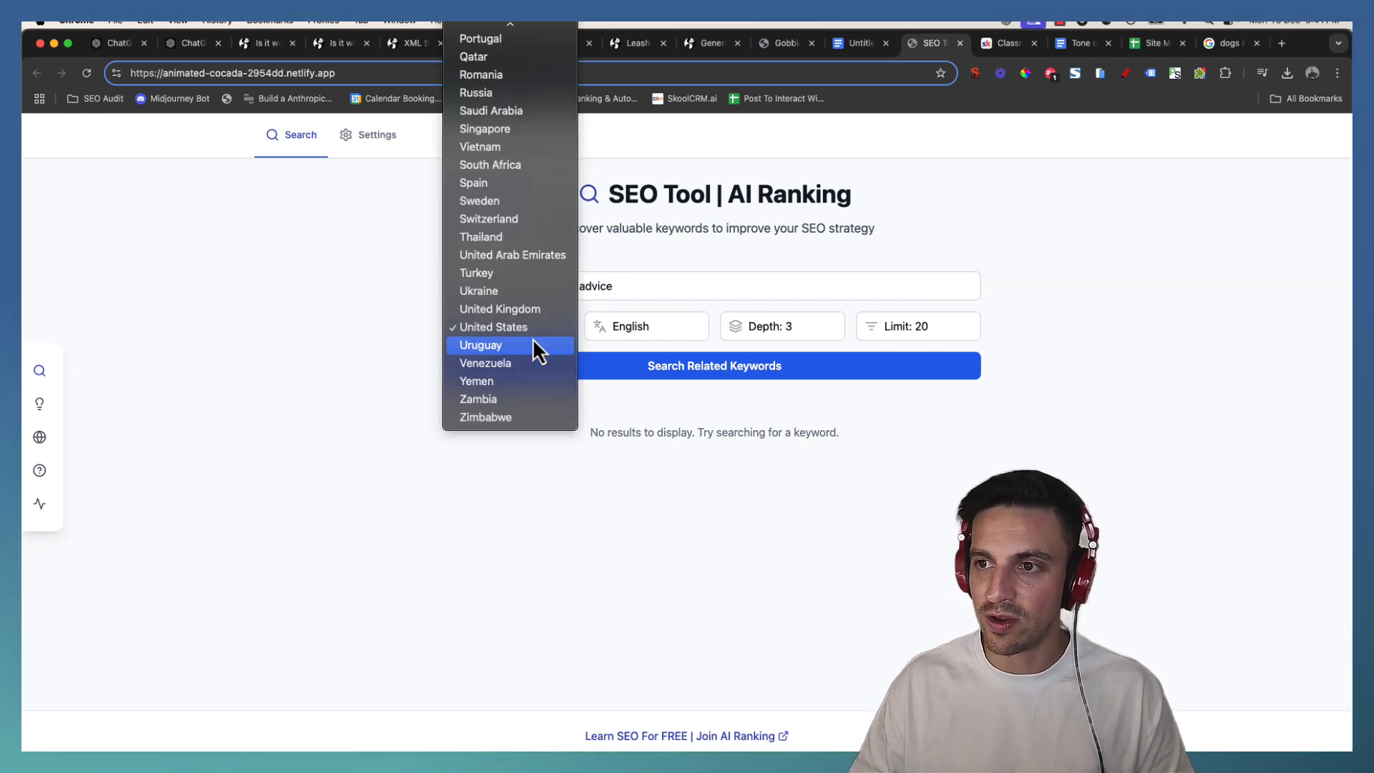
{"action": "type", "text": "au"}
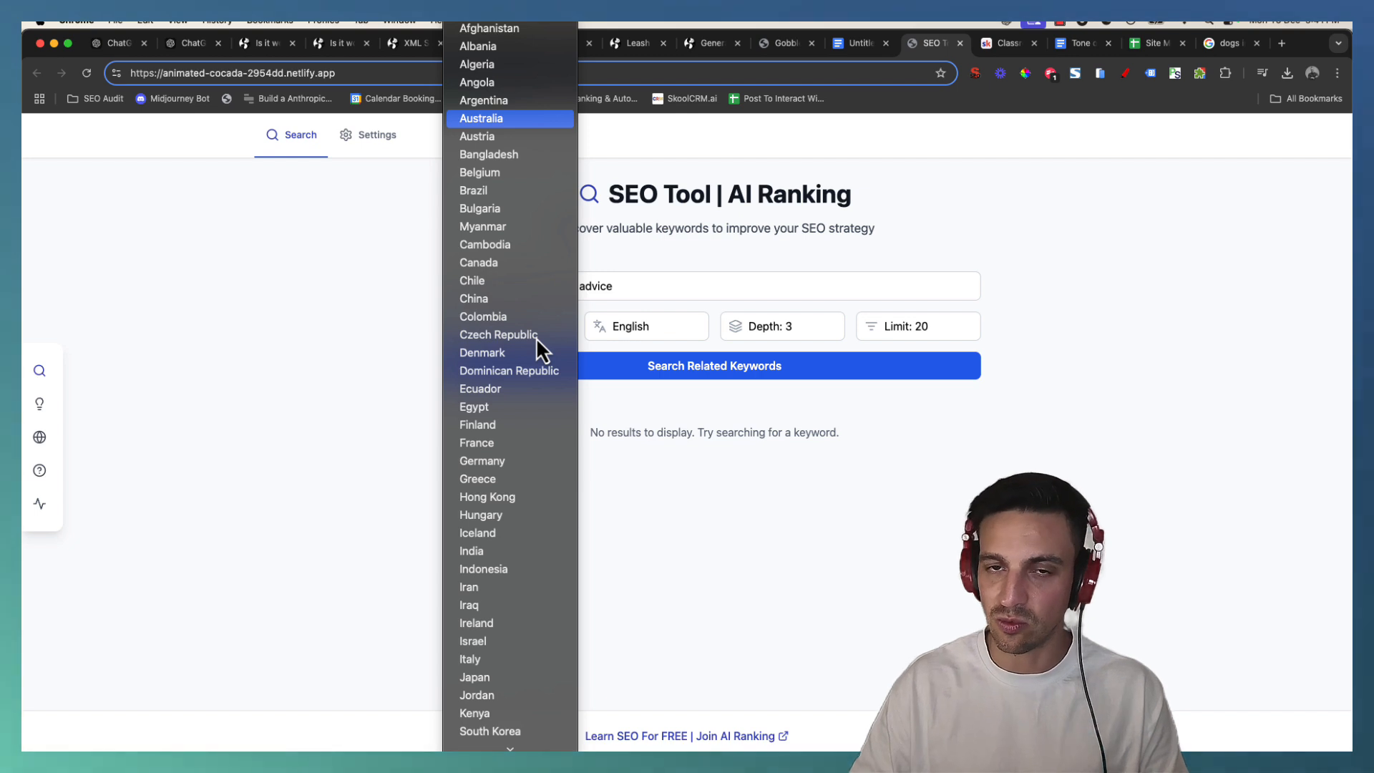
{"action": "left_click", "coordinate": [535, 127]}
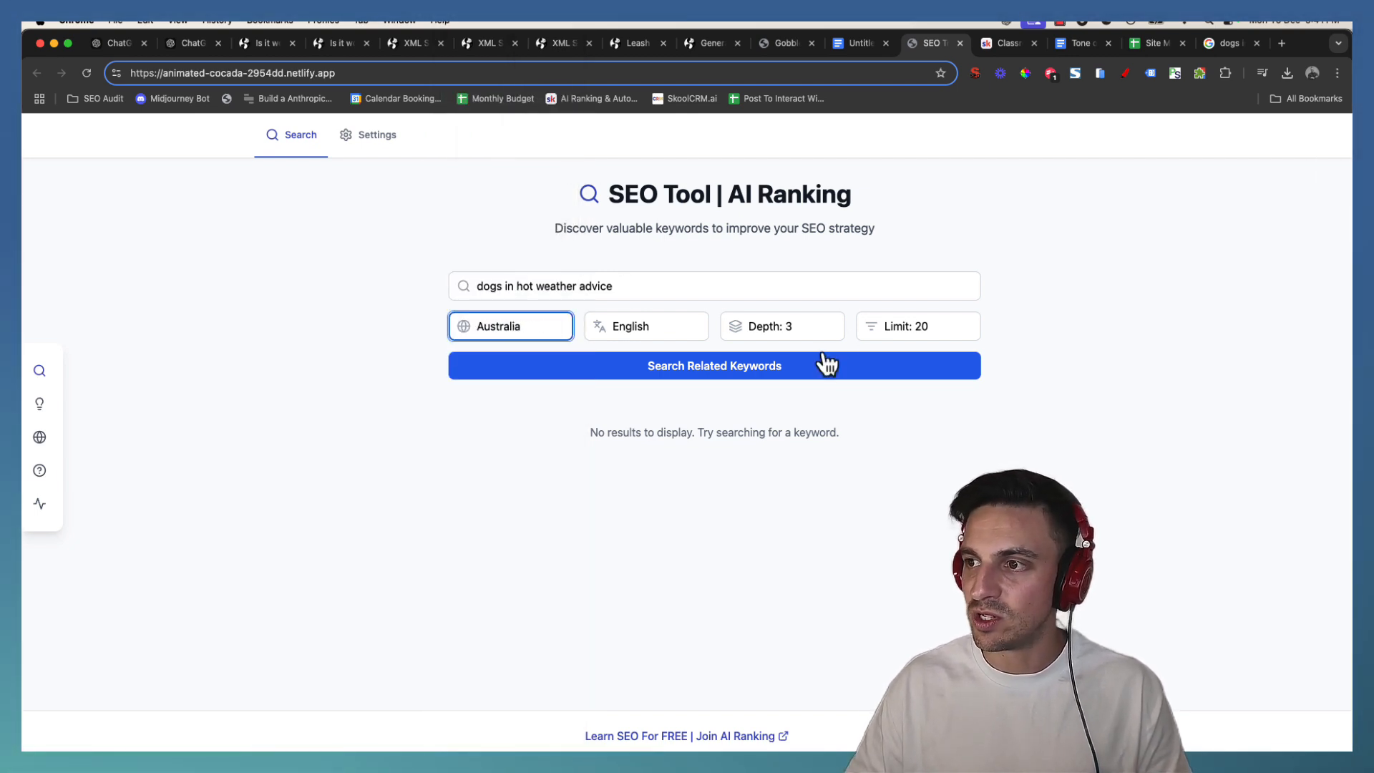
{"action": "left_click", "coordinate": [913, 370]}
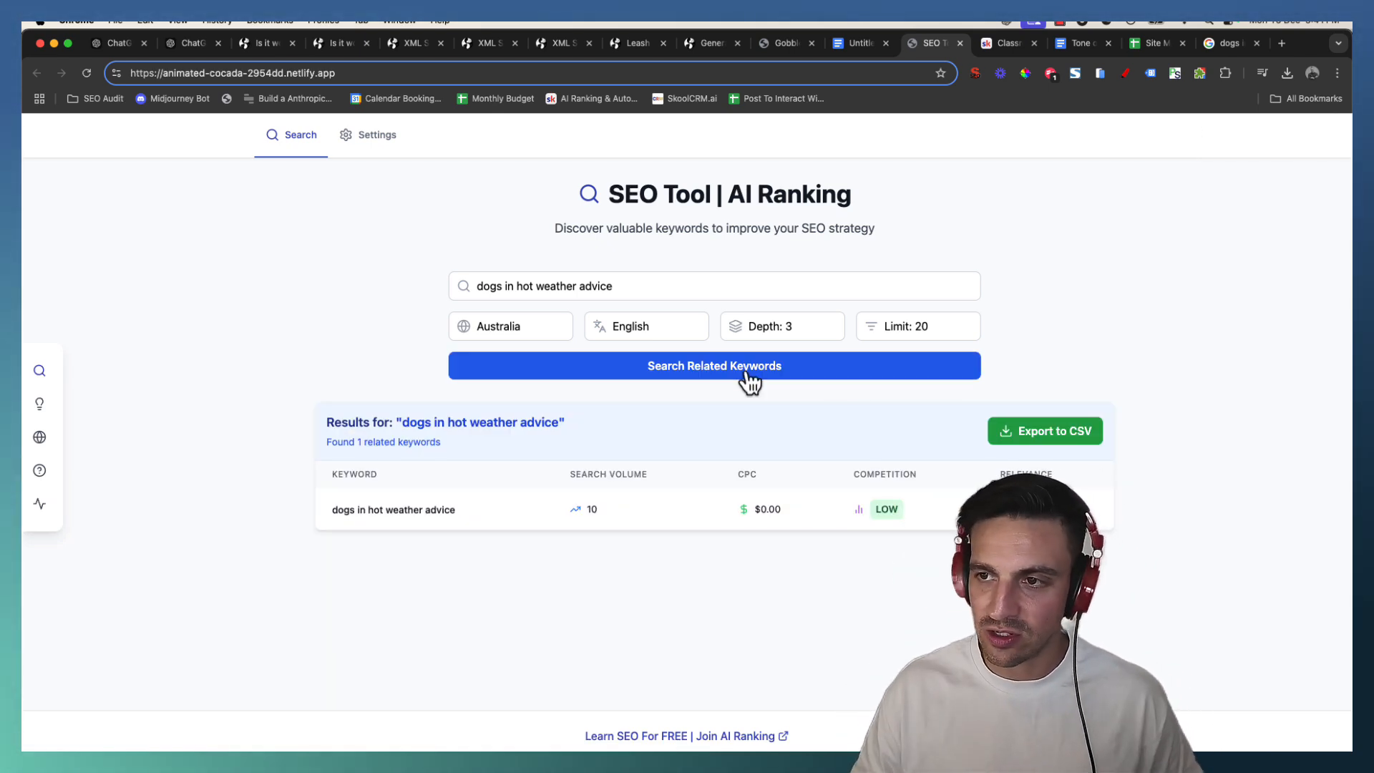
Search related keywords for "Hot Weather and dogs" and export the results to CSV.
{"action": "triple_click", "coordinate": [617, 282]}
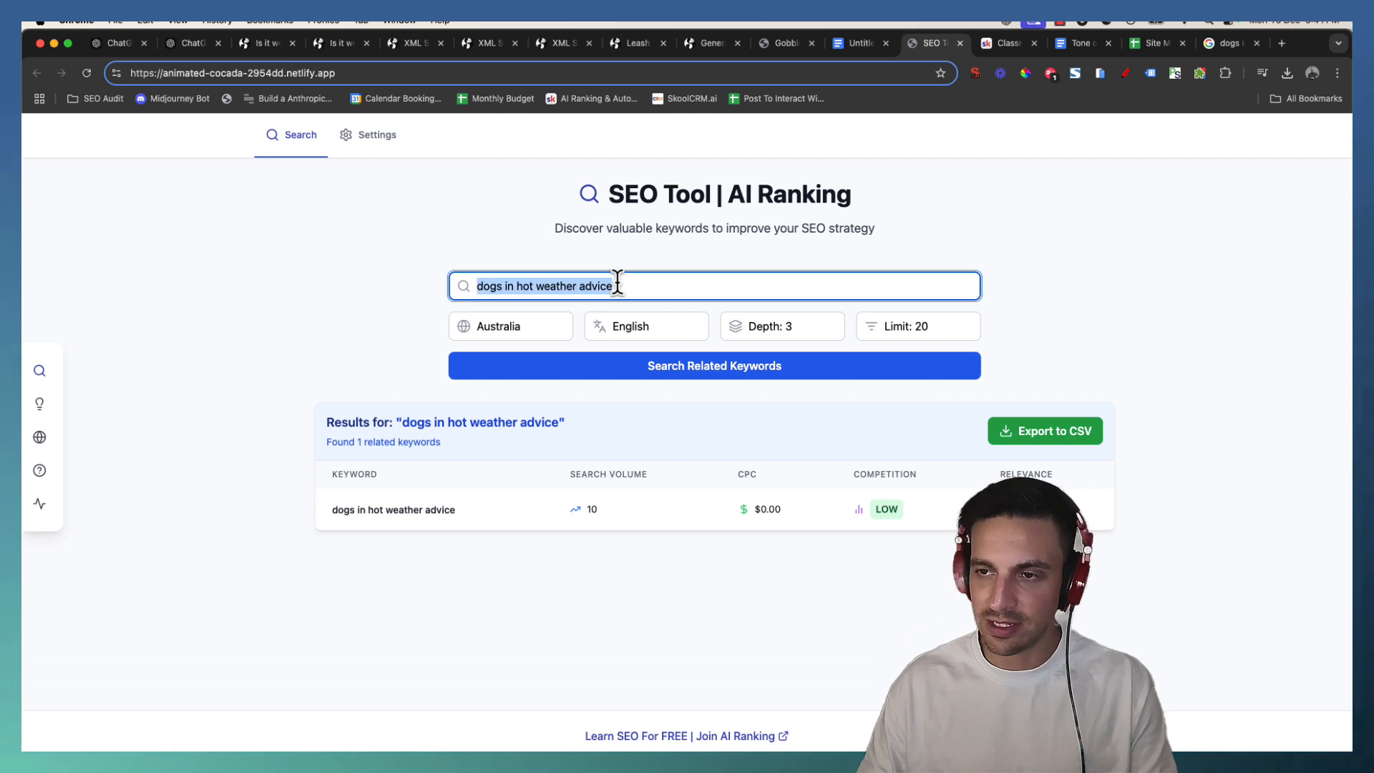
{"action": "key", "text": "BackSpace"}
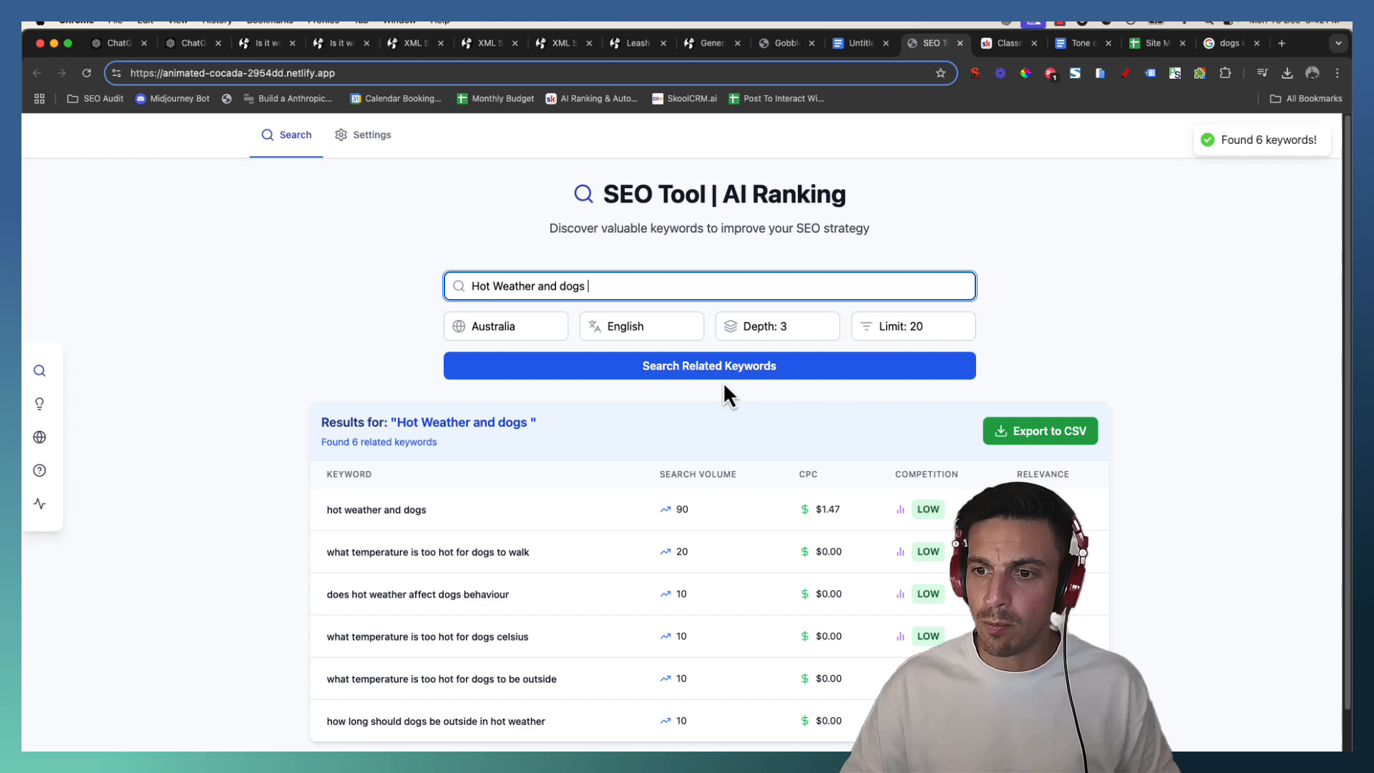
{"action": "scroll", "coordinate": [858, 377], "scroll_direction": "down", "scroll_amount": 2}
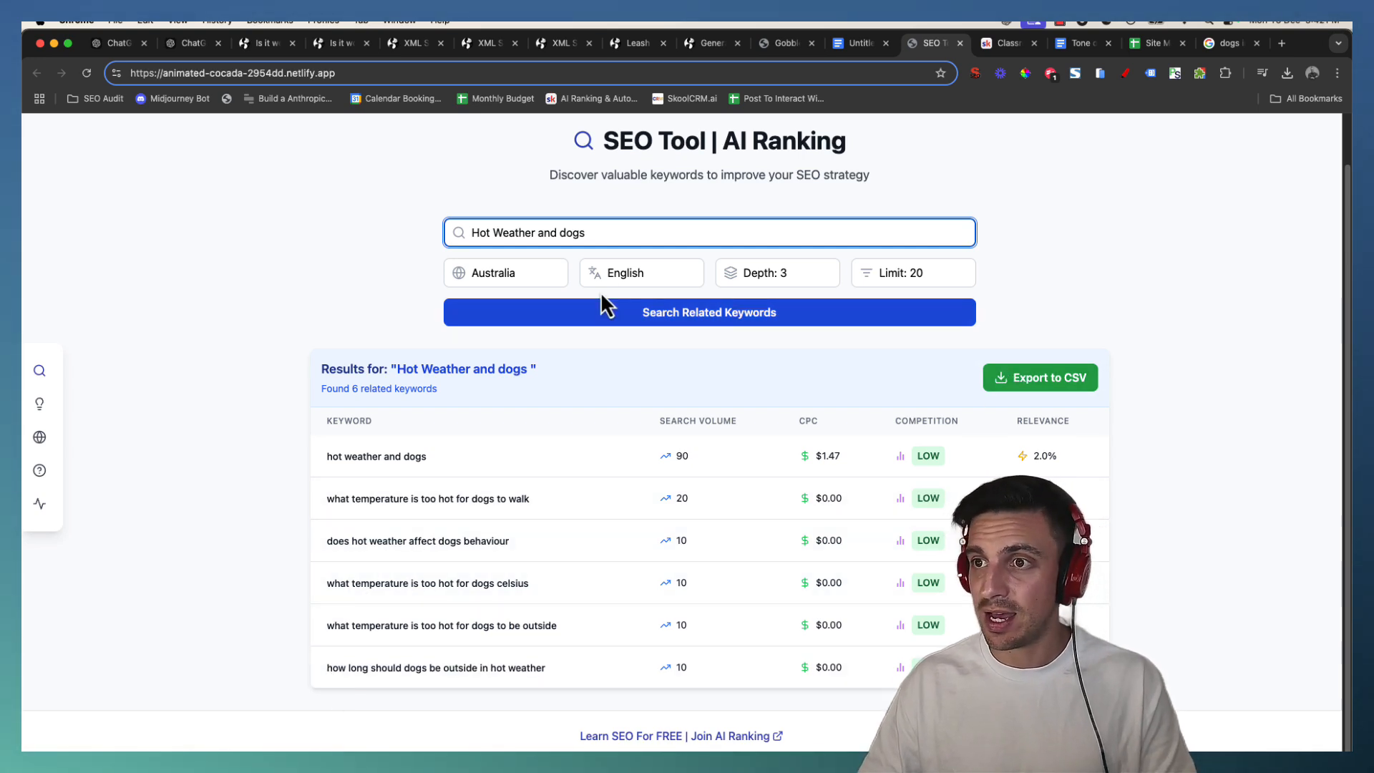
{"action": "triple_click", "coordinate": [603, 238]}
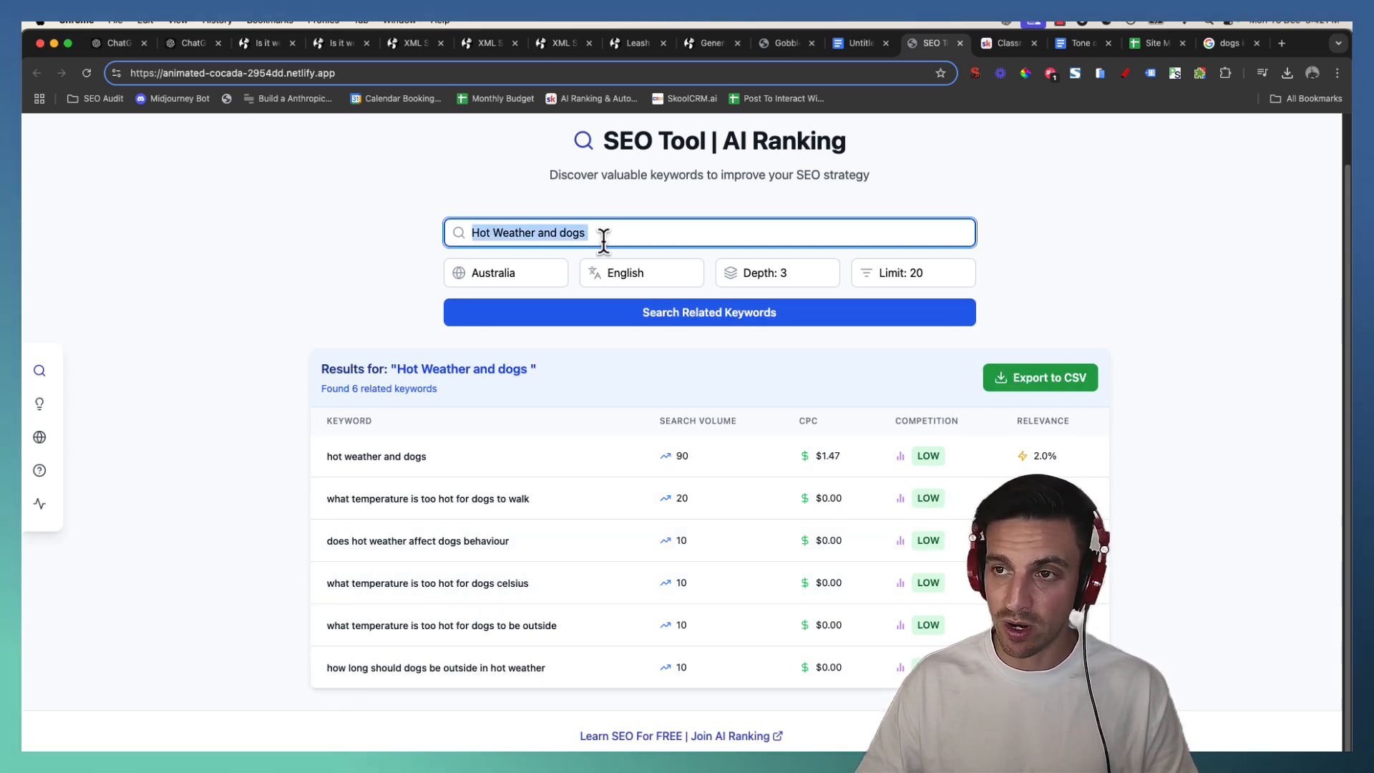
{"action": "left_click", "coordinate": [1019, 366]}
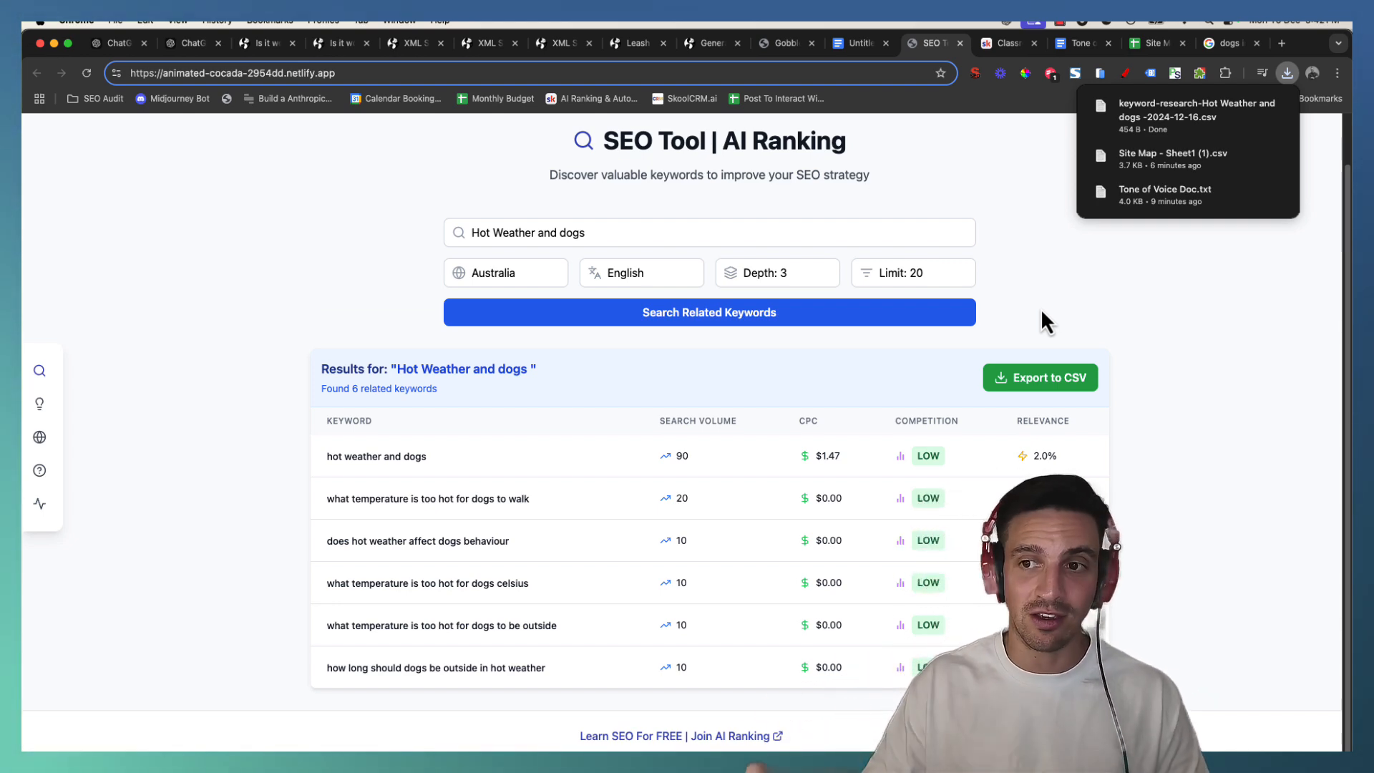
{"action": "mouse_move", "coordinate": [72, 415]}
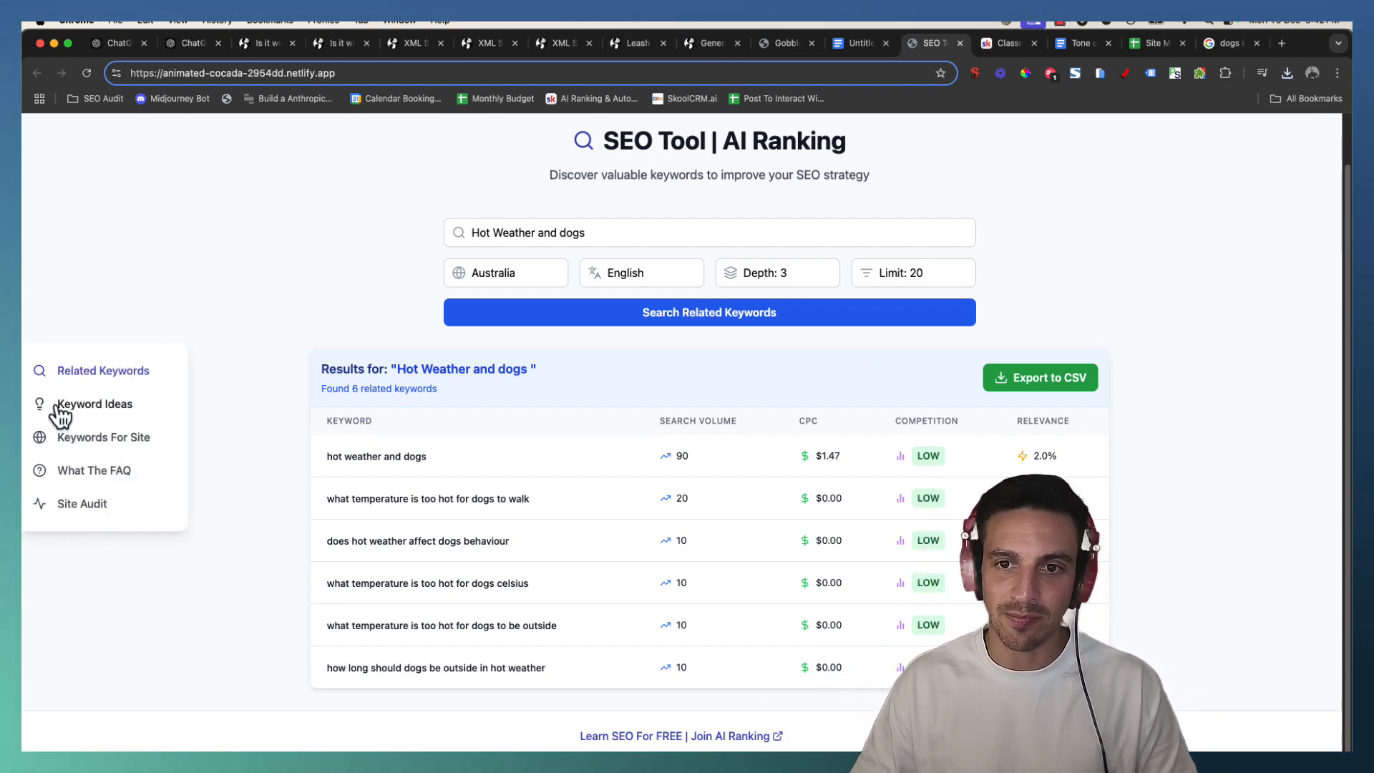
Switch to the ChatGPT project chat and review the hyperlinked Dog Hot Weather Care draft from start to end.
{"action": "left_click", "coordinate": [124, 45]}
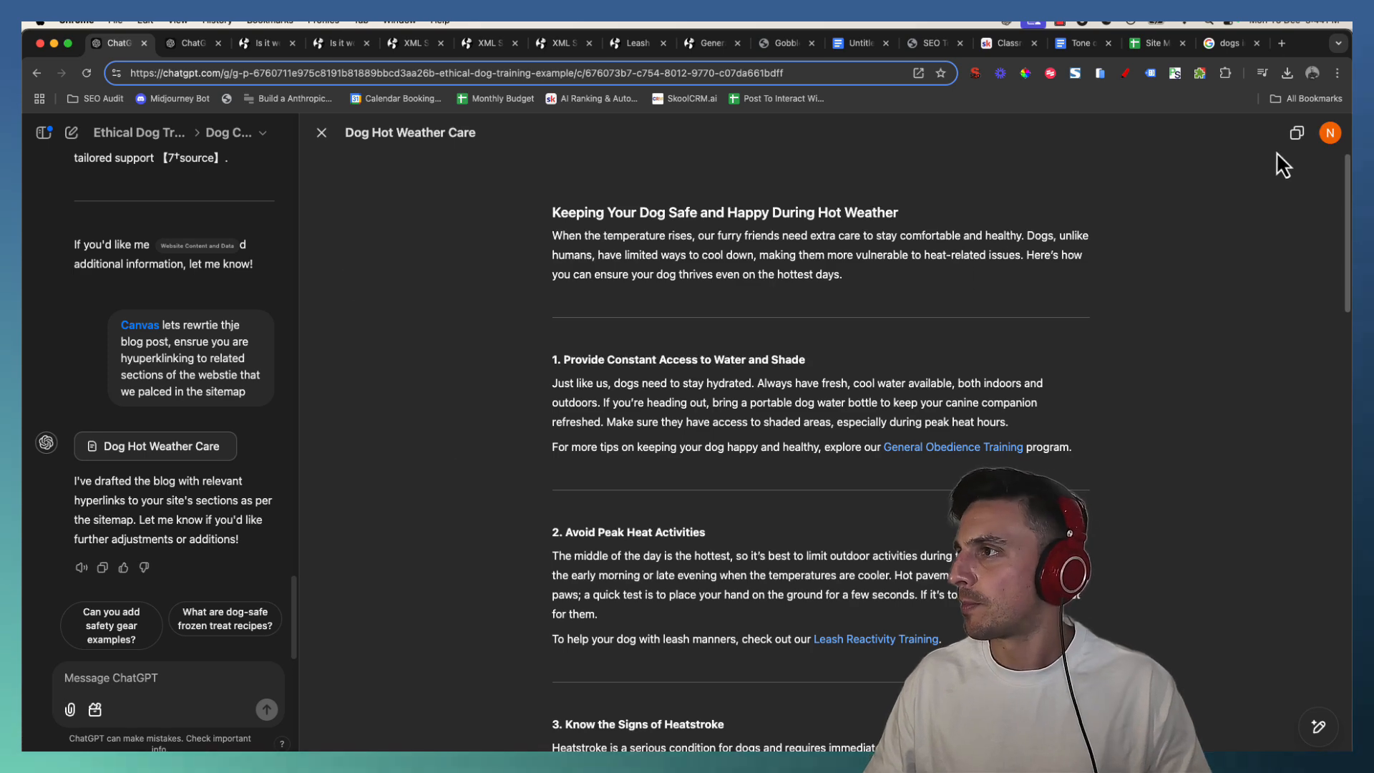
{"action": "scroll", "coordinate": [612, 443], "scroll_direction": "down", "scroll_amount": 1}
{"action": "scroll", "coordinate": [613, 444], "scroll_direction": "down", "scroll_amount": 20}
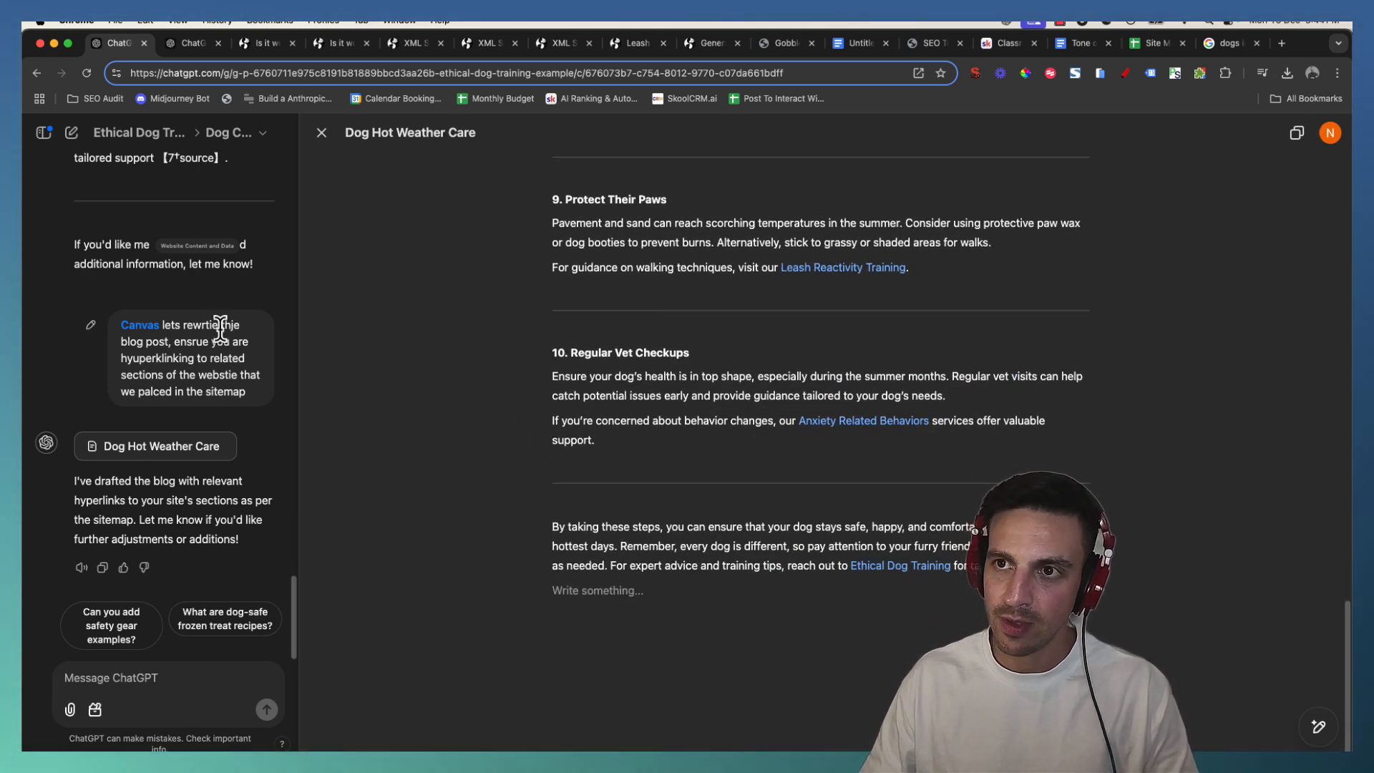
{"action": "scroll", "coordinate": [496, 428], "scroll_direction": "up", "scroll_amount": 20}
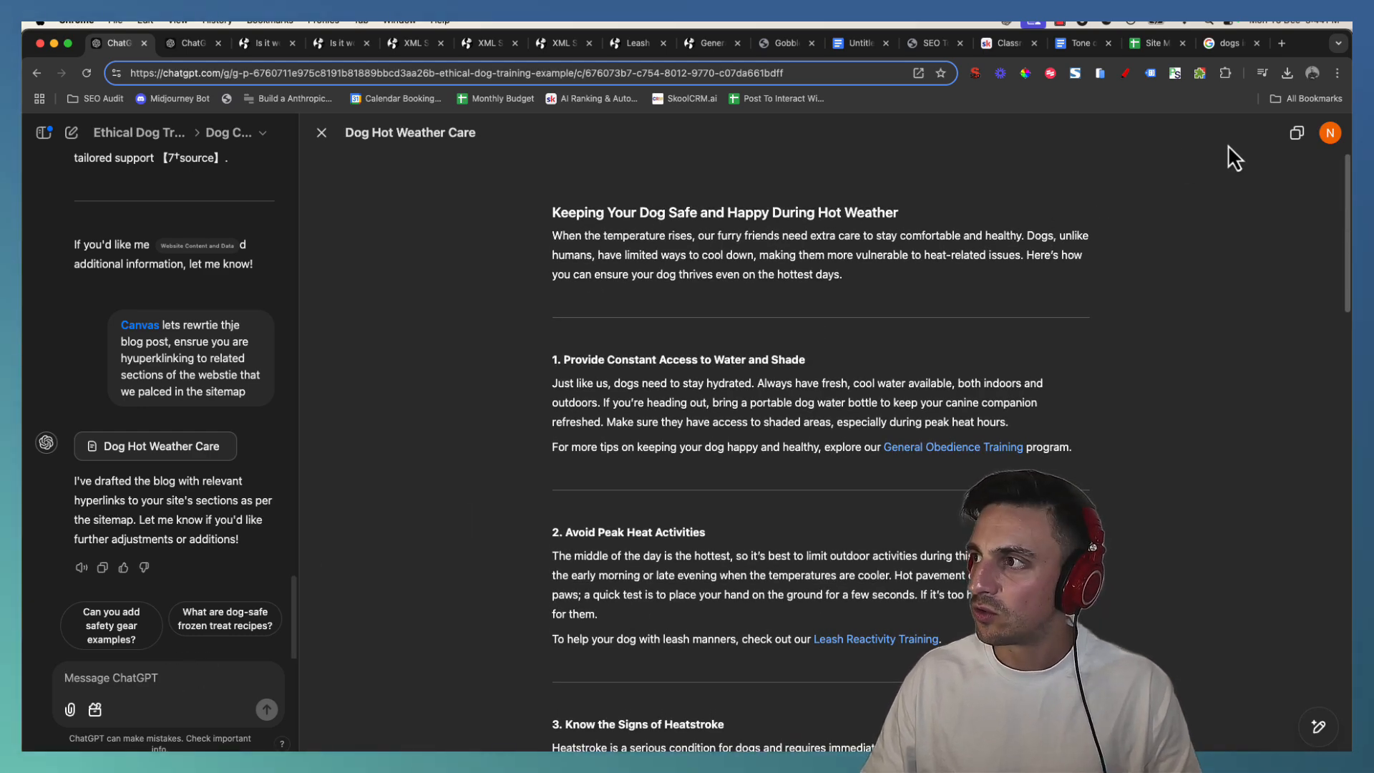
Attach the downloaded "Hot Weather and dogs" keyword CSV and send a prompt to integrate the keywords that make sense into the blog post naturally.
{"action": "left_click", "coordinate": [1288, 75]}
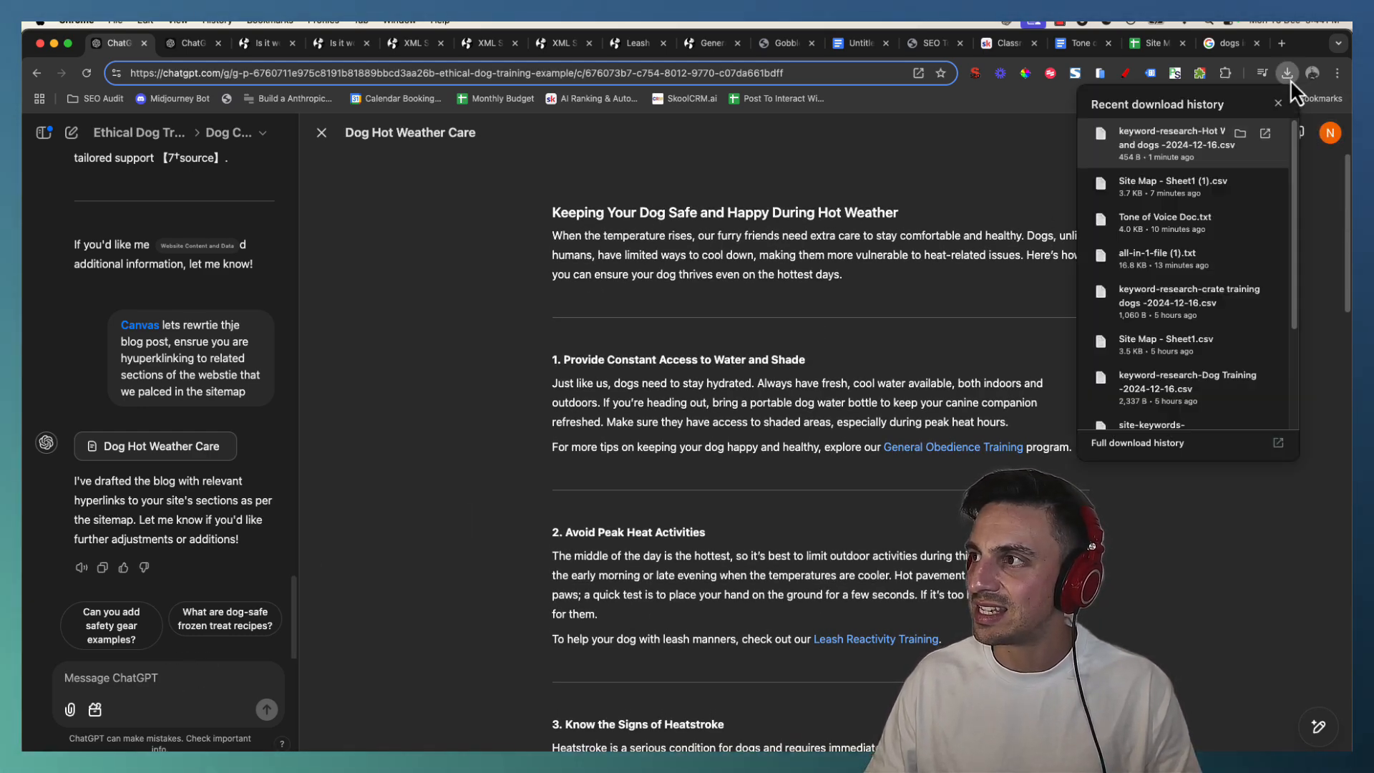
{"action": "left_click_drag", "start_coordinate": [1217, 131], "coordinate": [156, 675]}
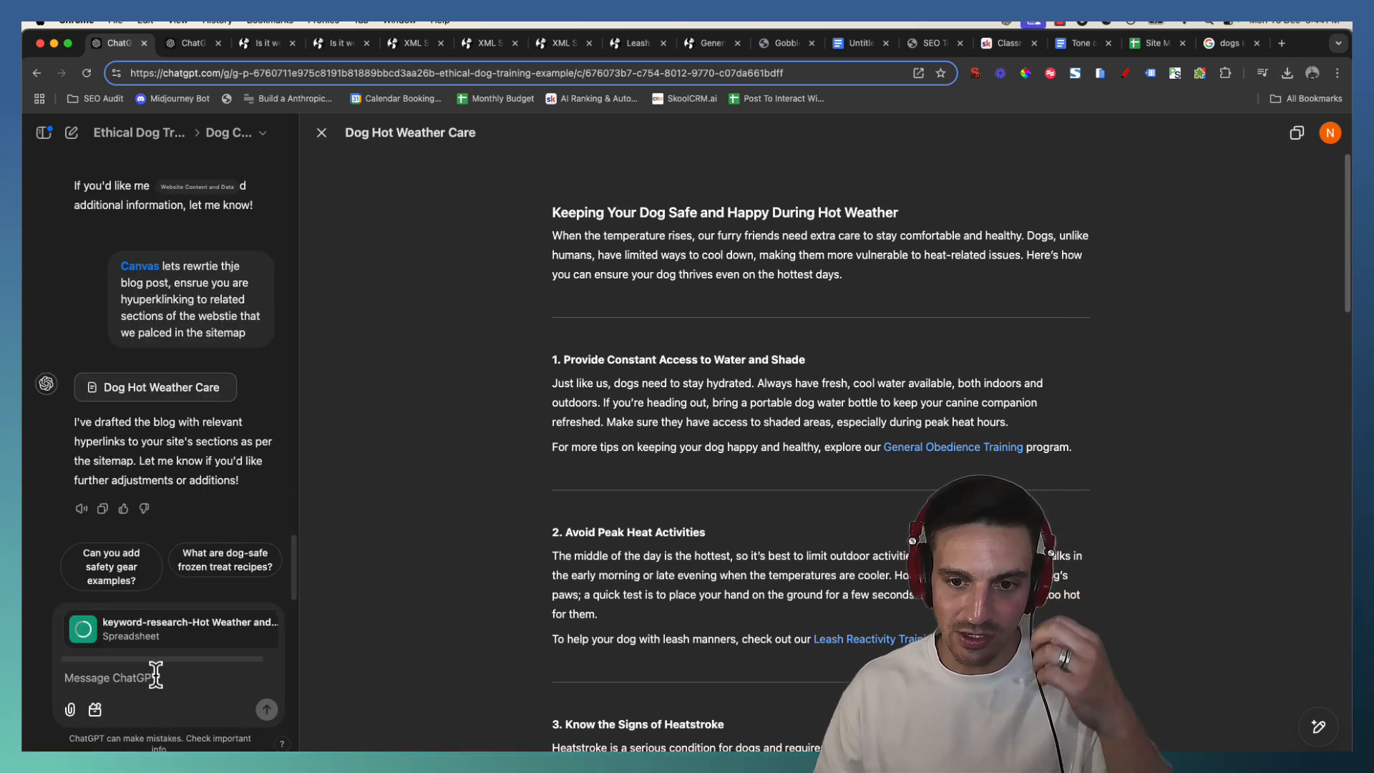
{"action": "type", "text": "great"}
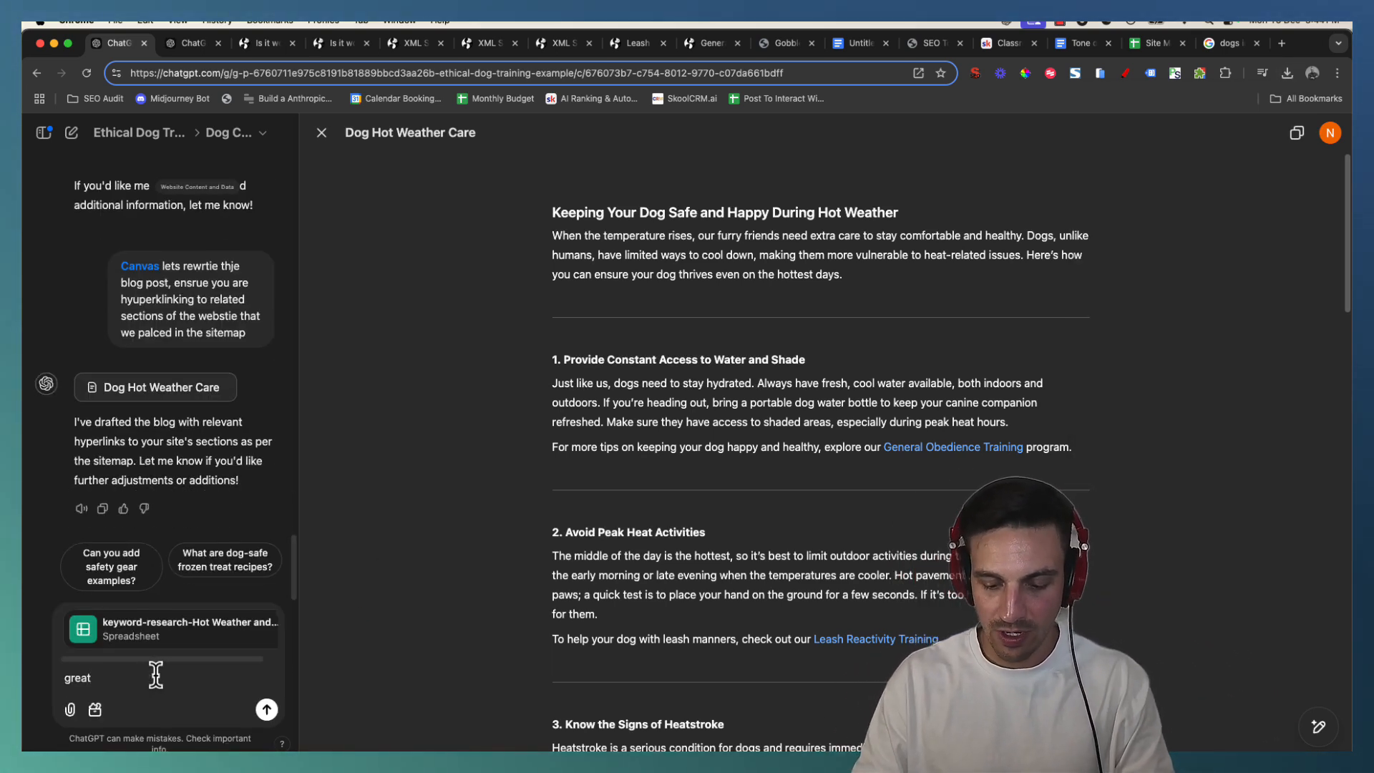
{"action": "type", "text": "m"}
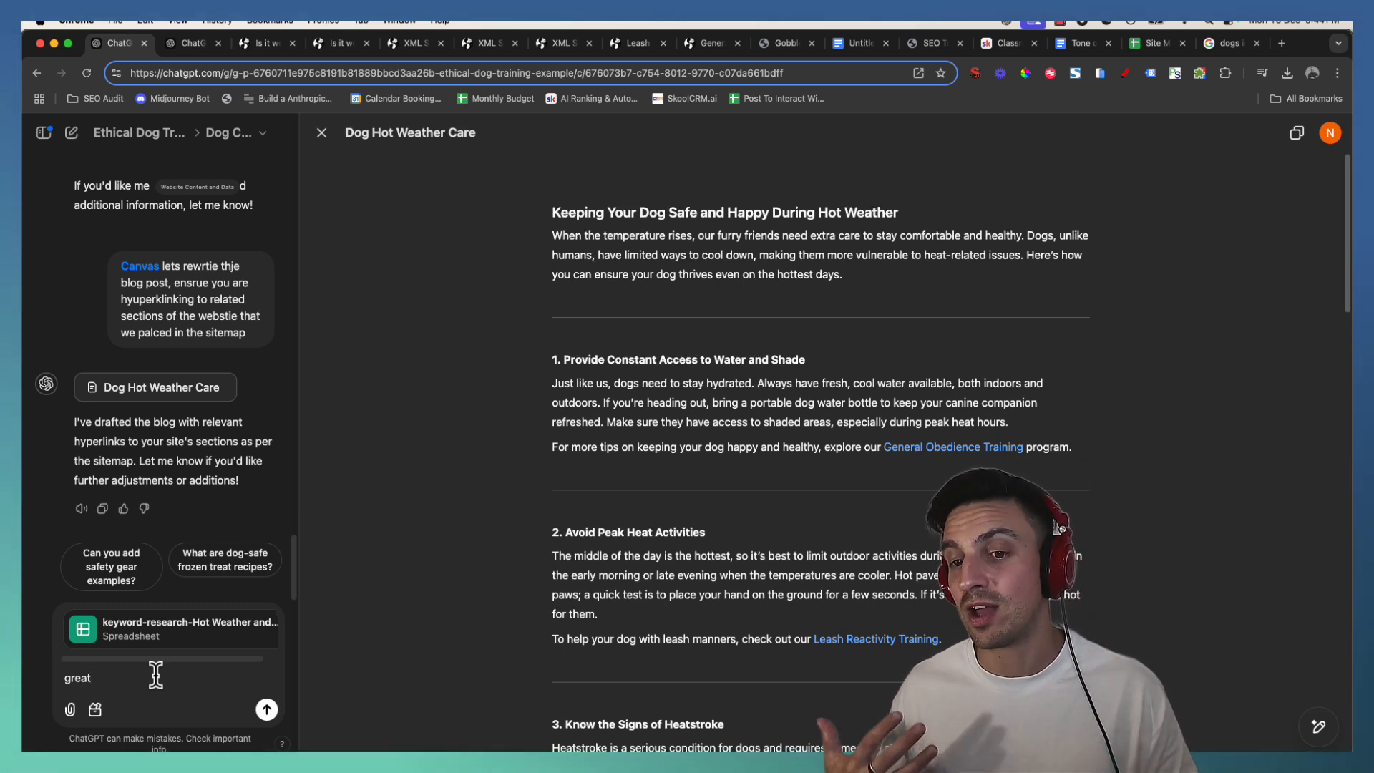
{"action": "key", "text": "Return"}
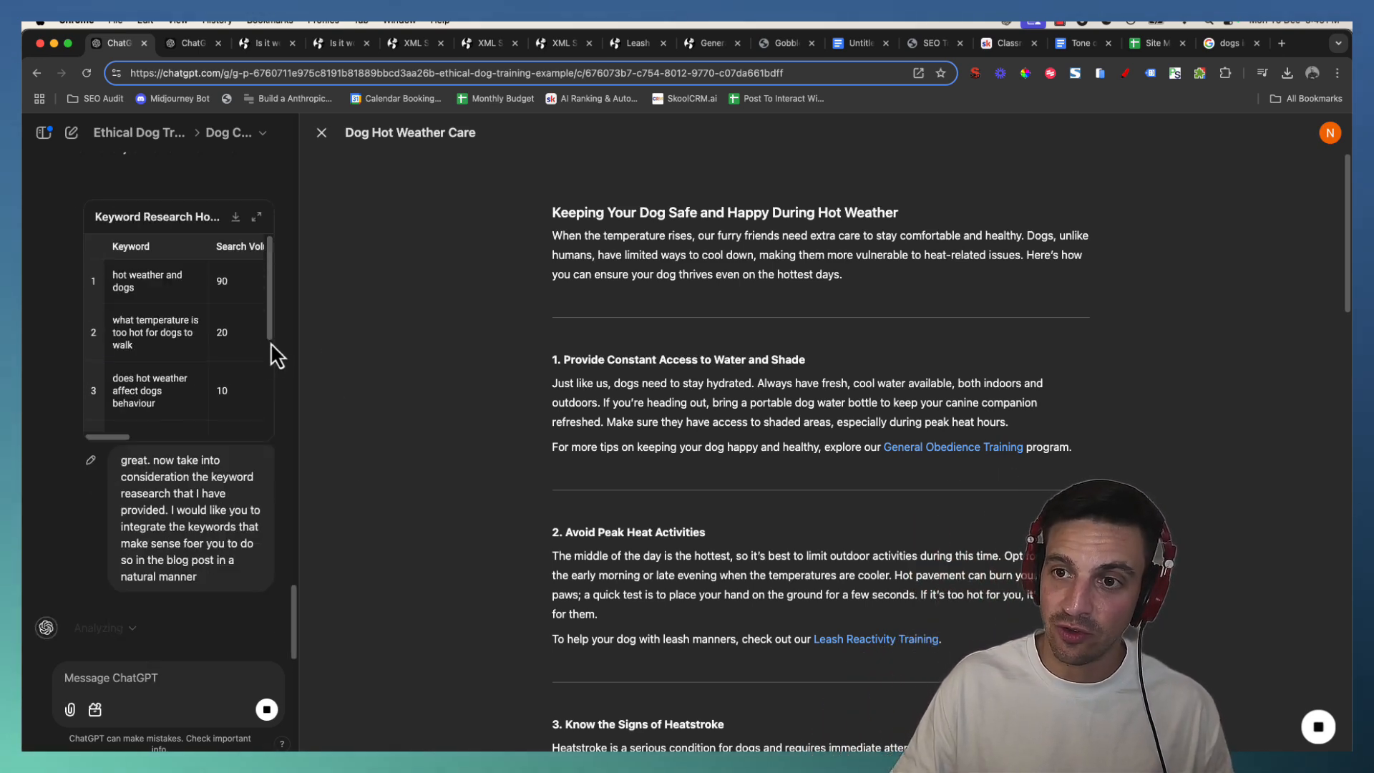
Look through the attached keyword table and review the blog draft edited with the researched keywords.
{"action": "left_click_drag", "start_coordinate": [271, 342], "coordinate": [270, 374]}
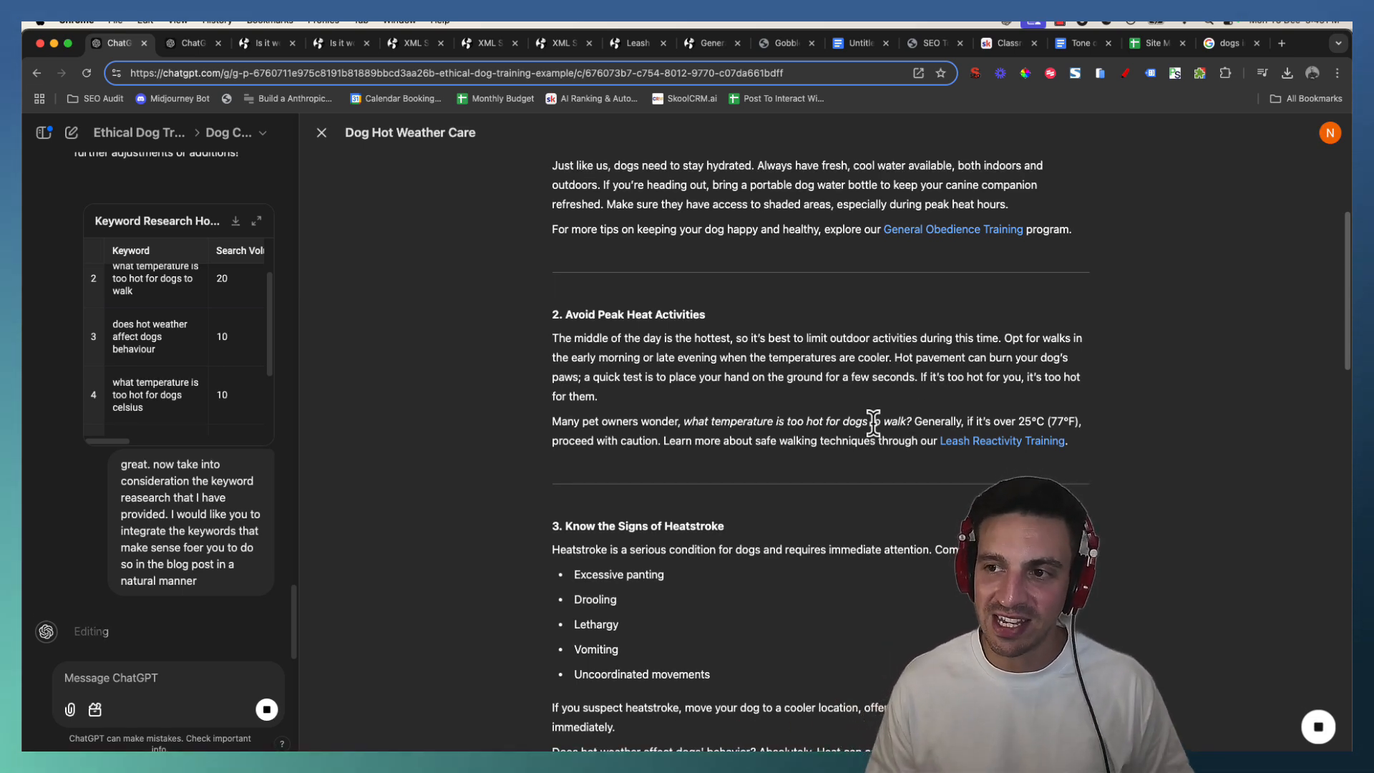
{"action": "scroll", "coordinate": [807, 420], "scroll_direction": "down", "scroll_amount": 8}
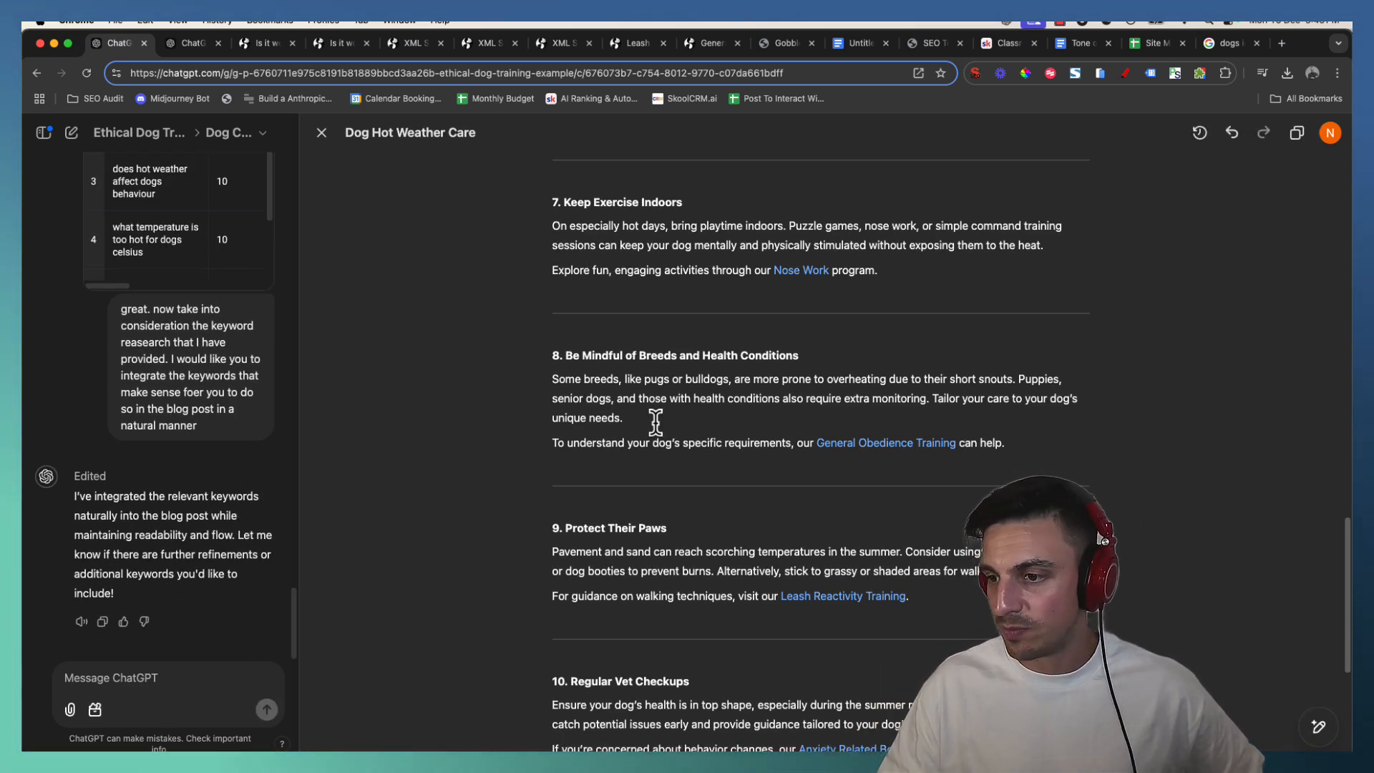
{"action": "scroll", "coordinate": [868, 346], "scroll_direction": "down", "scroll_amount": 5}
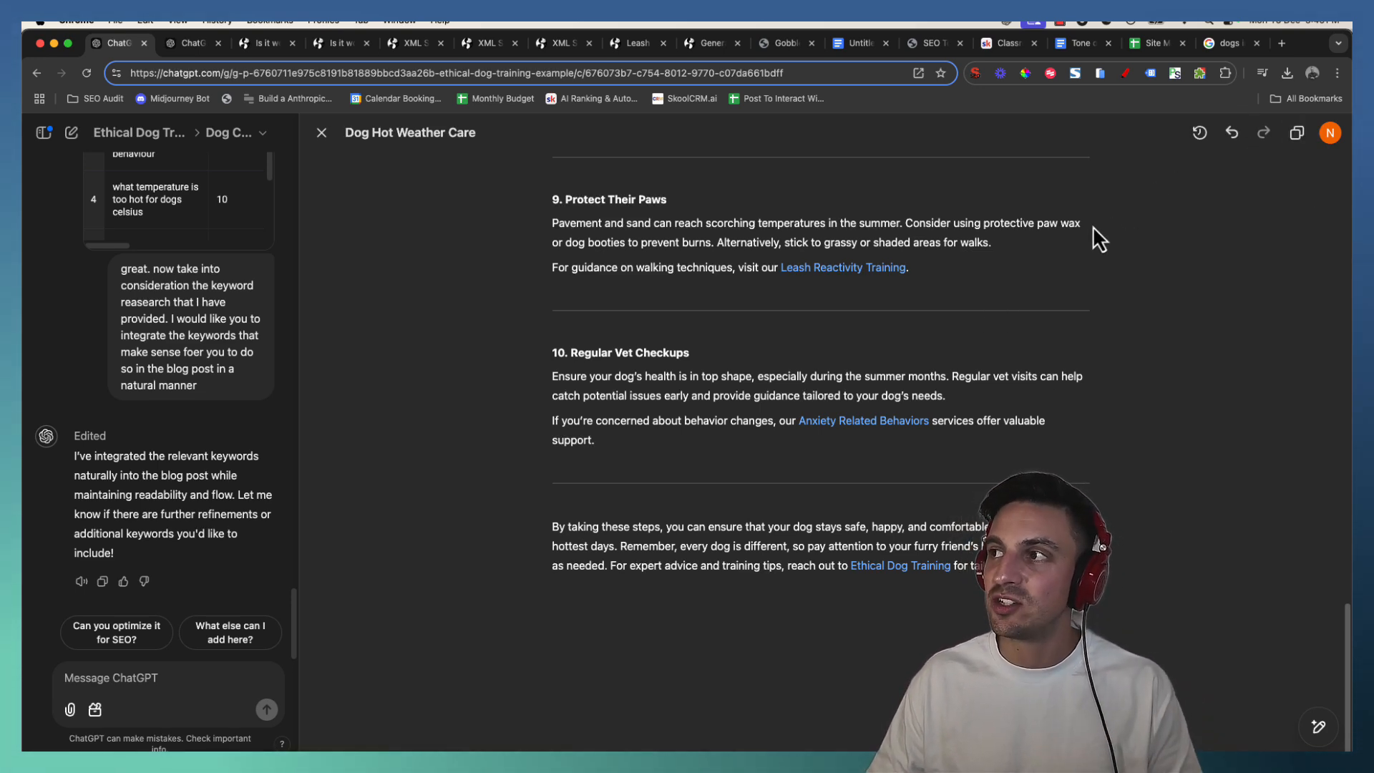
Create a new Google Docs document via docs.new and paste the copied blog post into it.
{"action": "left_click", "coordinate": [1281, 44]}
{"action": "type", "text": "docs.new"}
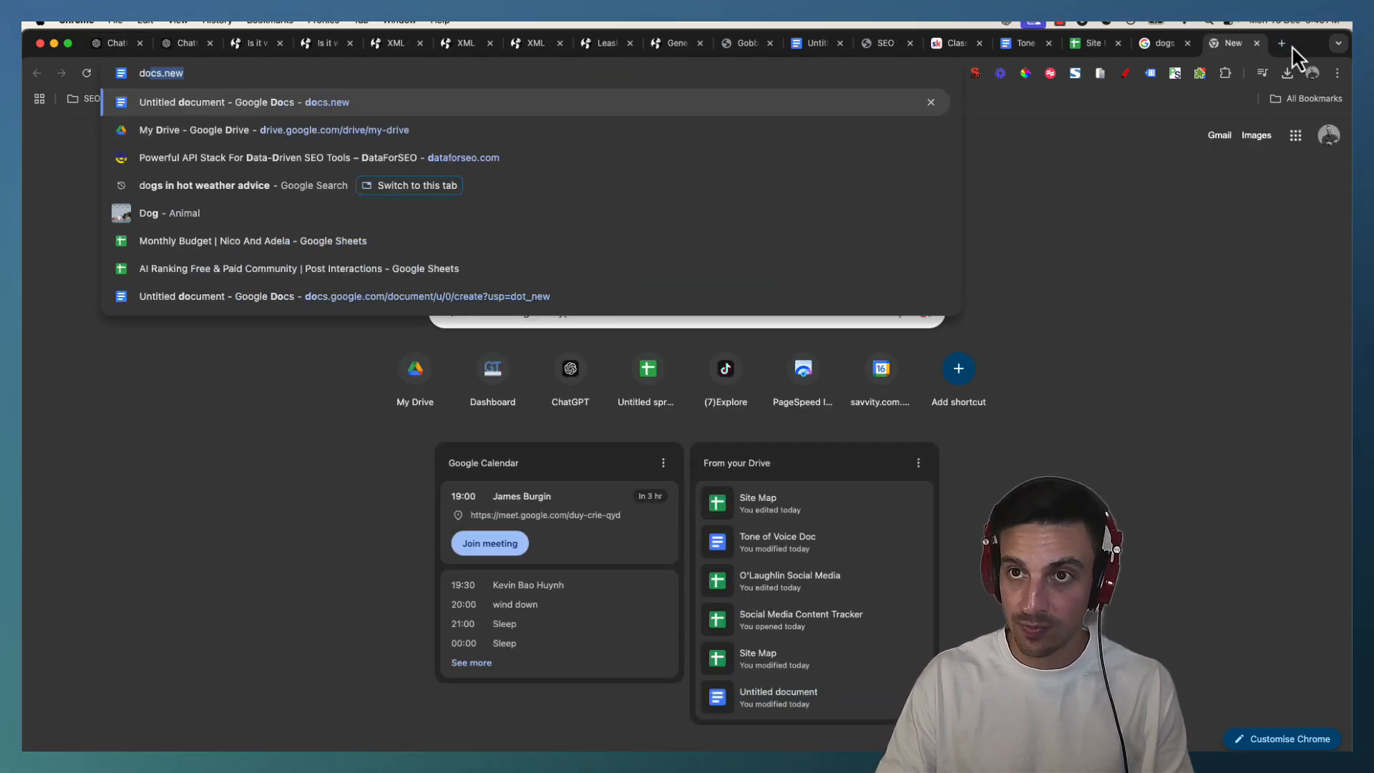
{"action": "key", "text": "Return"}
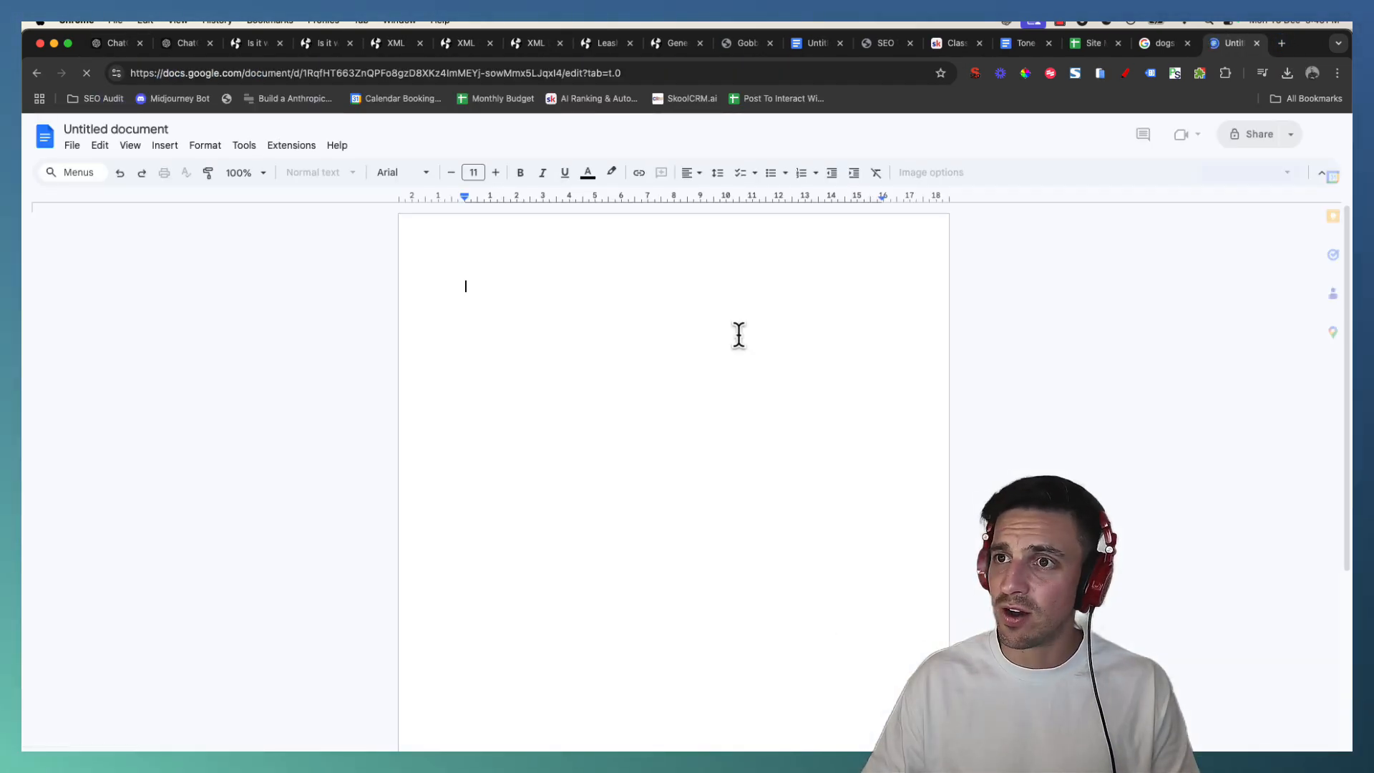
{"action": "key", "text": "super+v"}
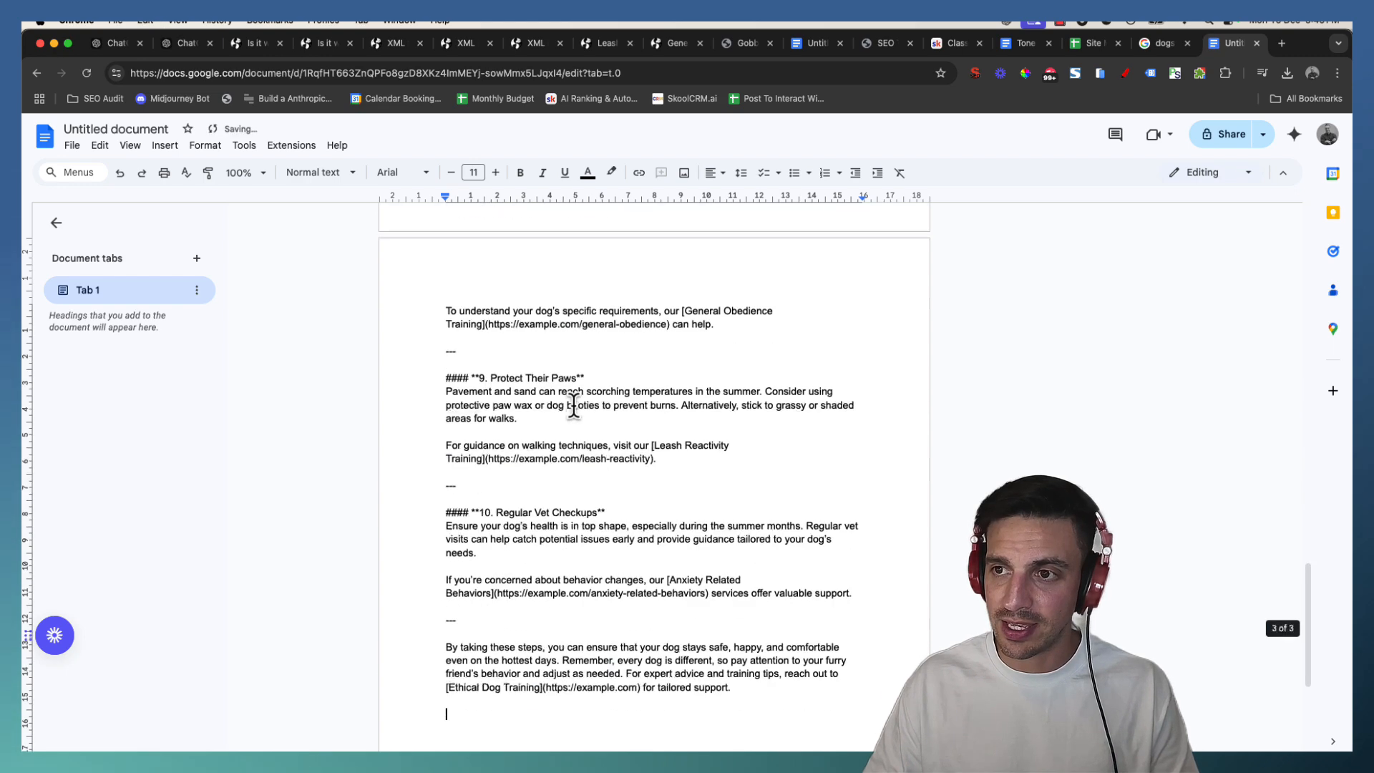
Examine the pasted blog post's link URLs, including the Puppy School and Nose Work links.
{"action": "scroll", "coordinate": [672, 410], "scroll_direction": "up", "scroll_amount": 20}
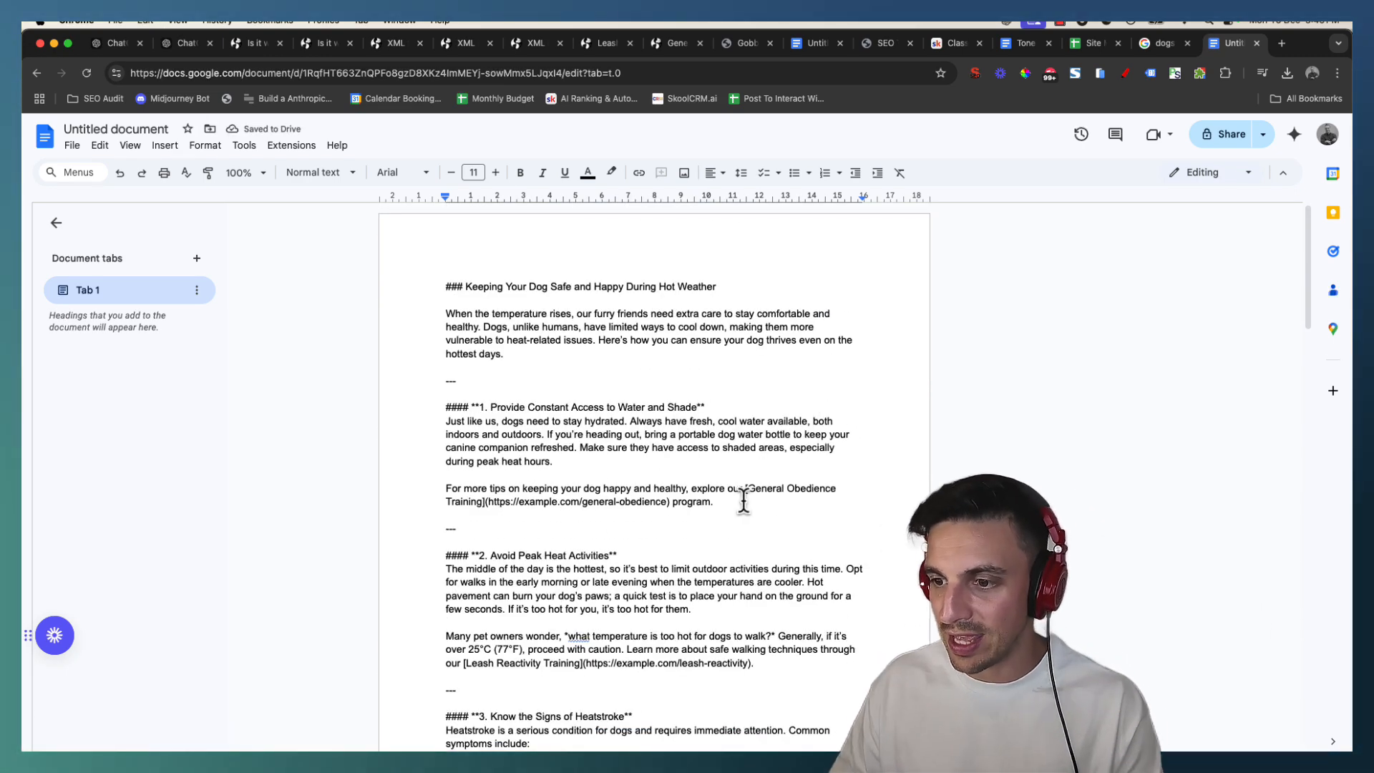
{"action": "scroll", "coordinate": [813, 478], "scroll_direction": "down", "scroll_amount": 15}
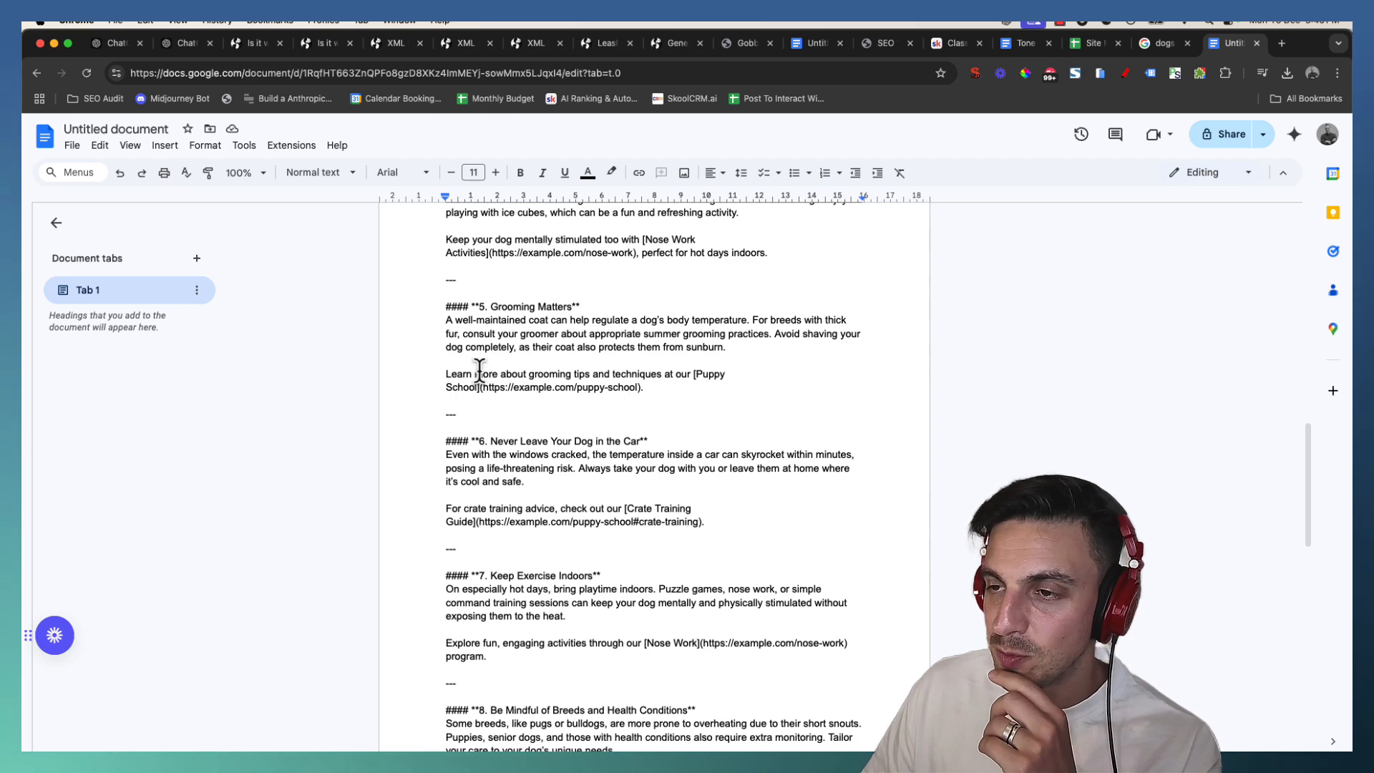
{"action": "left_click_drag", "start_coordinate": [475, 373], "coordinate": [495, 395]}
{"action": "scroll", "coordinate": [605, 346], "scroll_direction": "down", "scroll_amount": 5}
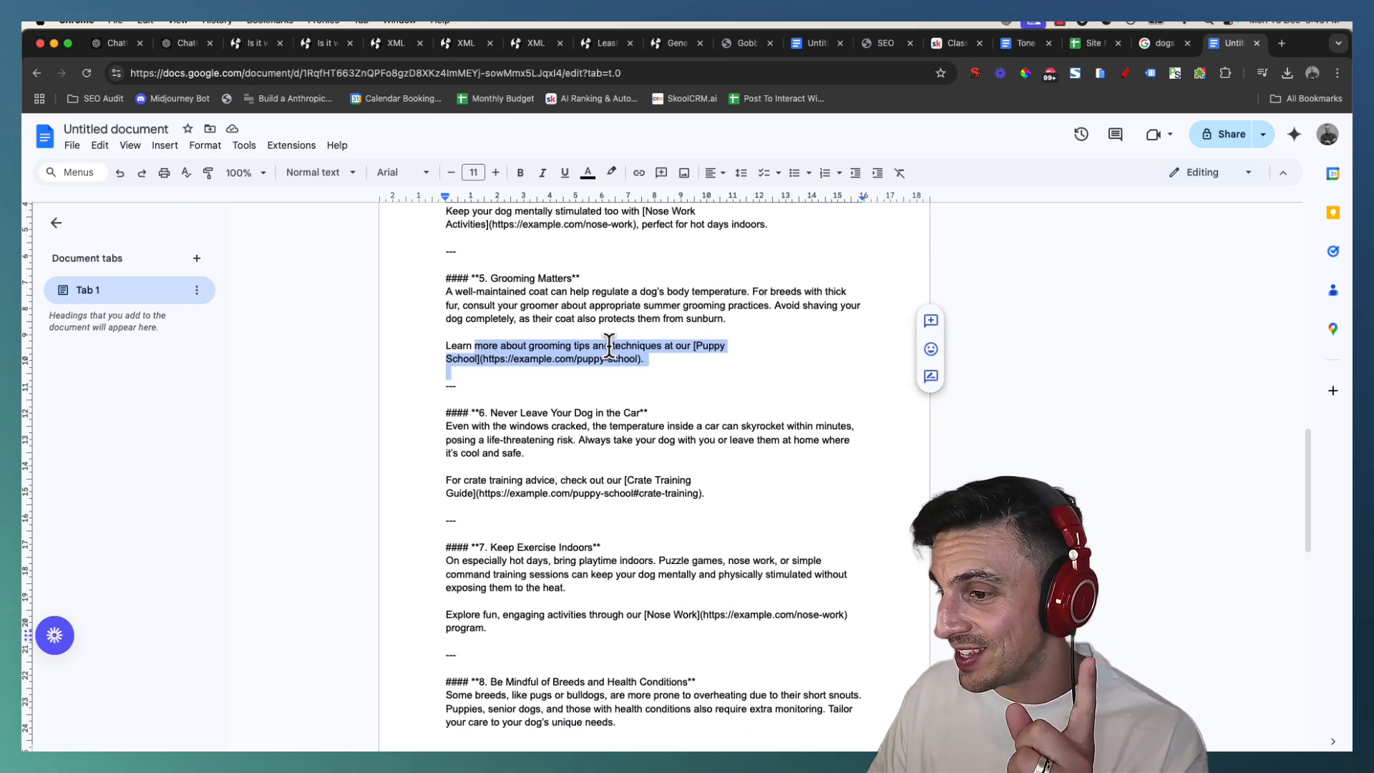
{"action": "double_click", "coordinate": [759, 457]}
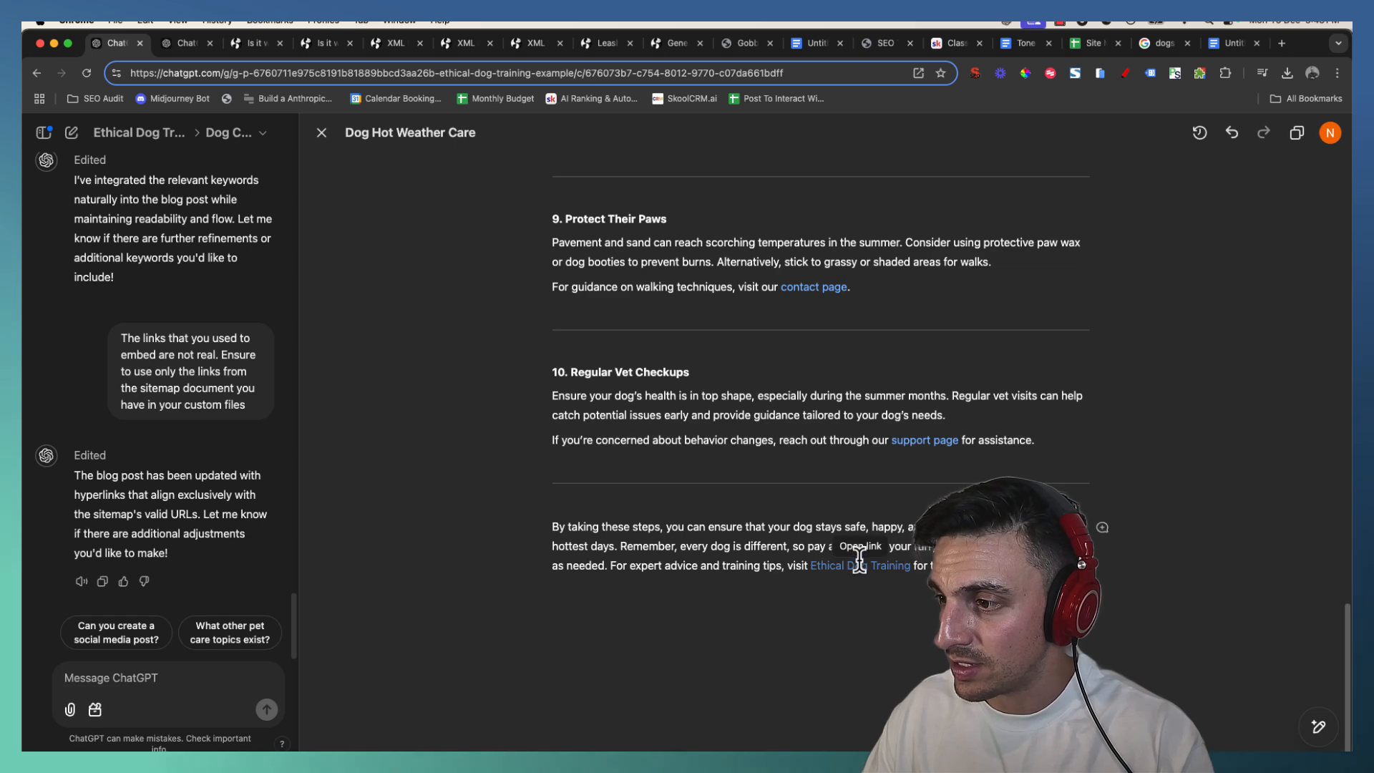
Open the Ethical Dog Training link in the revised ChatGPT draft's closing paragraph, then return and review the other sections' links.
{"action": "left_click", "coordinate": [864, 559]}
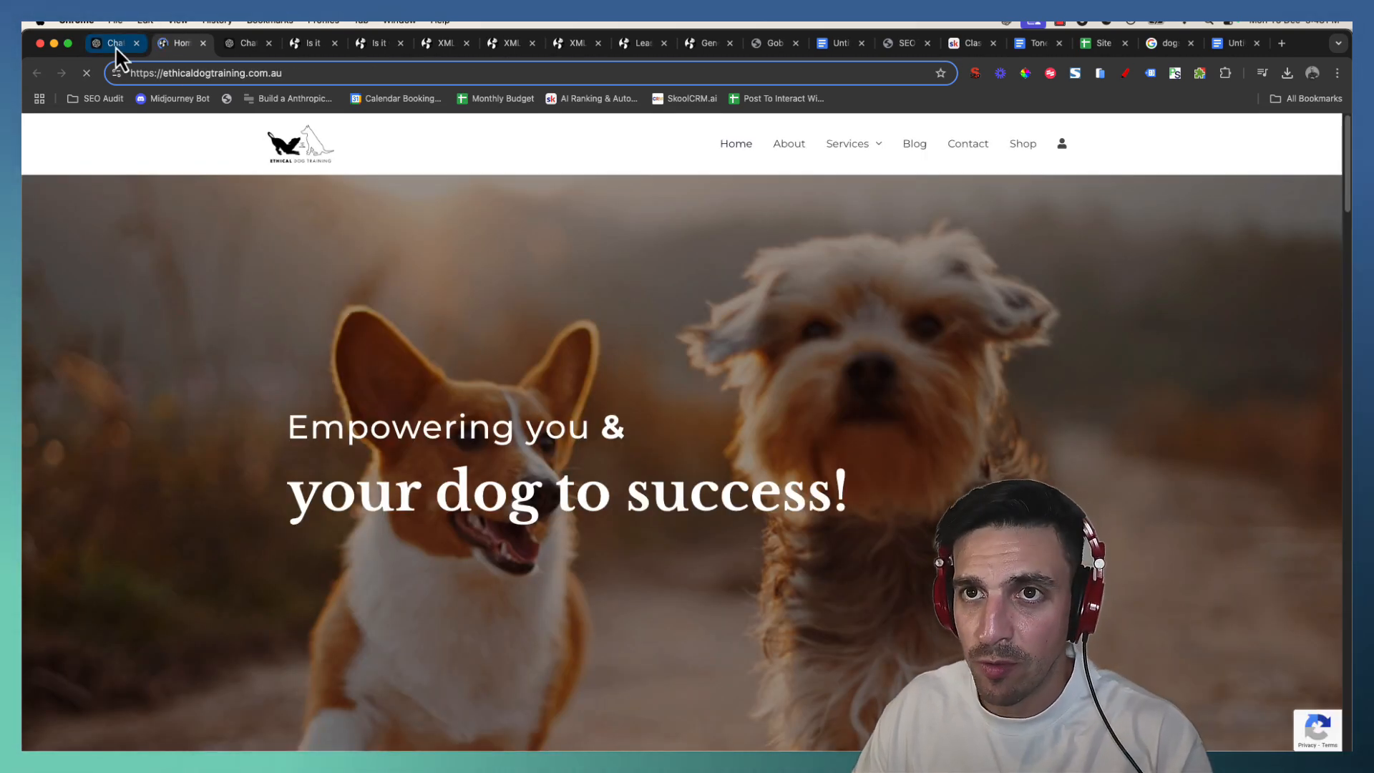
{"action": "left_click", "coordinate": [111, 45]}
{"action": "scroll", "coordinate": [888, 429], "scroll_direction": "up", "scroll_amount": 10}
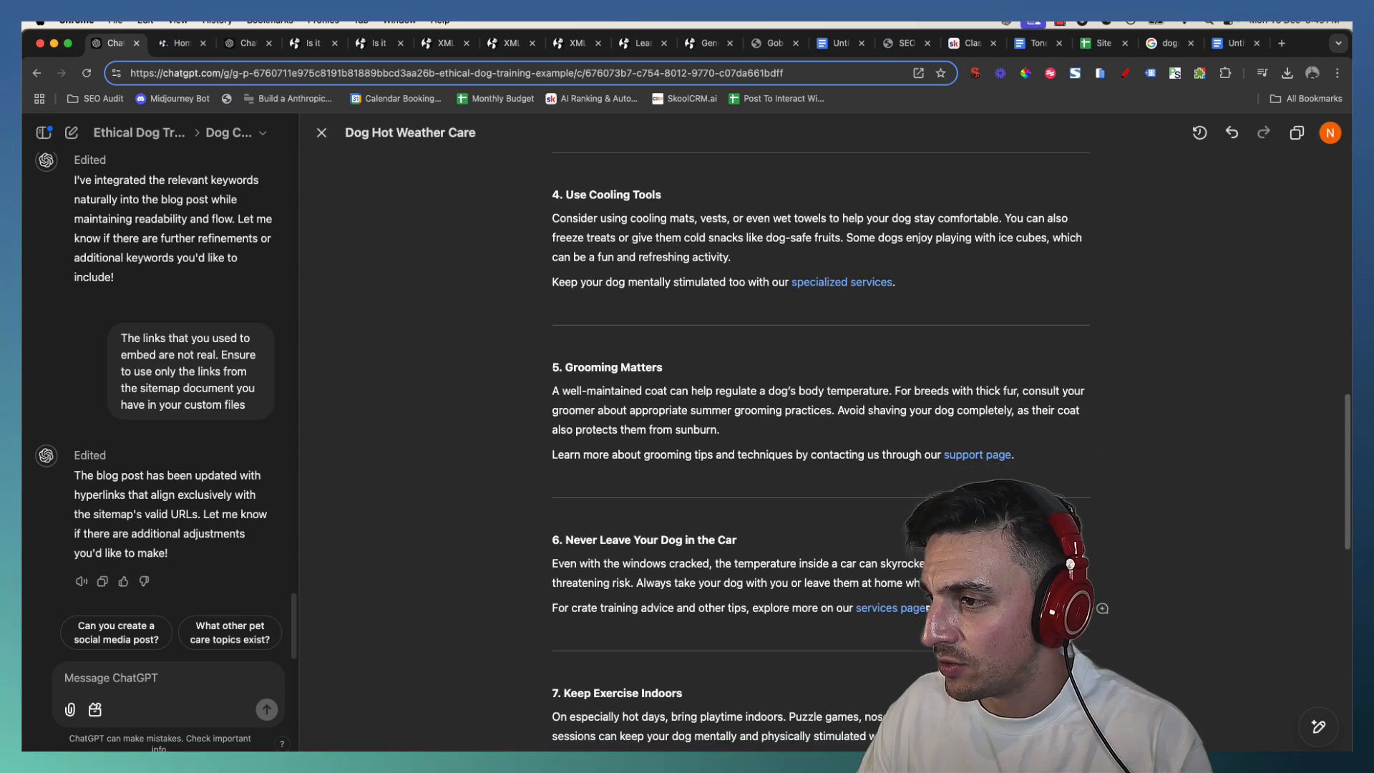
{"action": "scroll", "coordinate": [858, 543], "scroll_direction": "up", "scroll_amount": 10}
{"action": "scroll", "coordinate": [1049, 322], "scroll_direction": "up", "scroll_amount": 5}
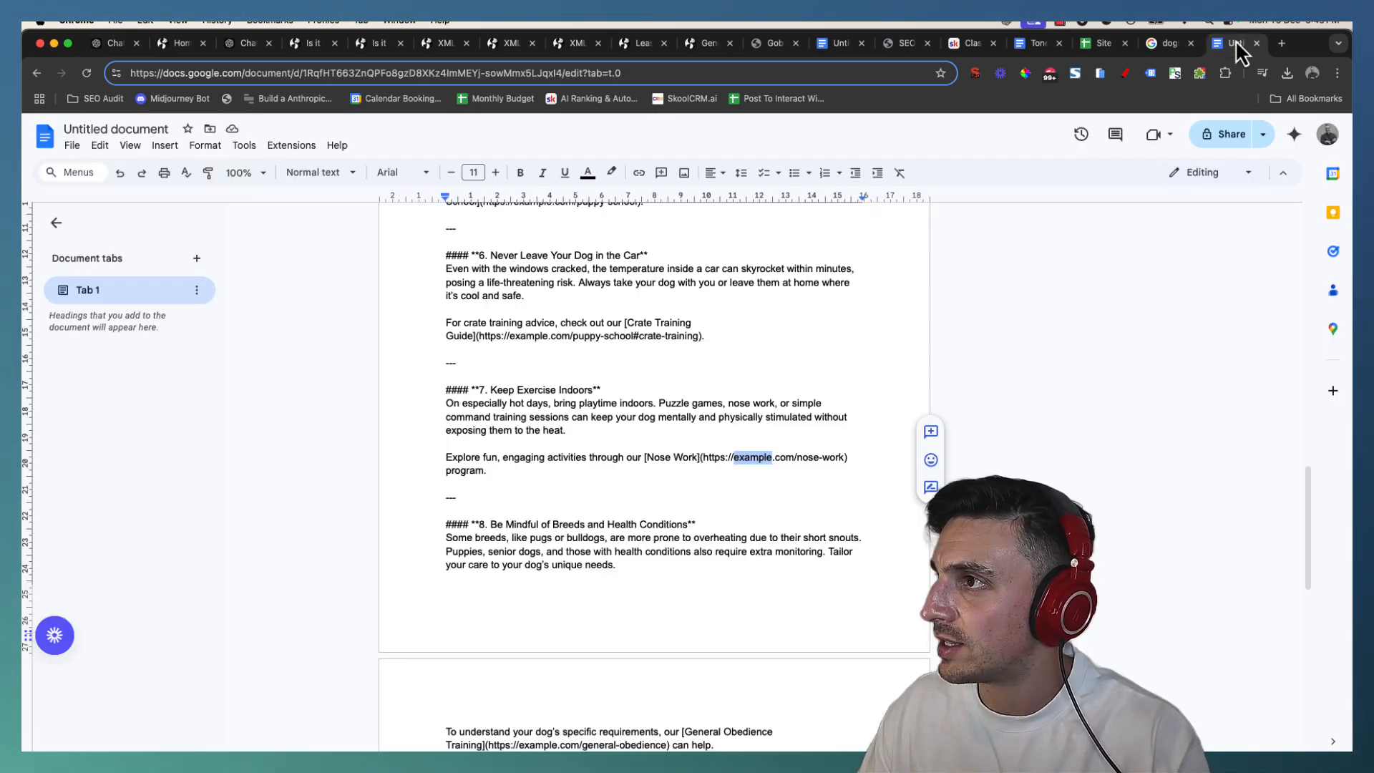
Switch to the Google Docs document and replace its entire text with the revised blog post.
{"action": "left_click", "coordinate": [1236, 43]}
{"action": "left_click", "coordinate": [654, 389]}
{"action": "key", "text": "super+a"}
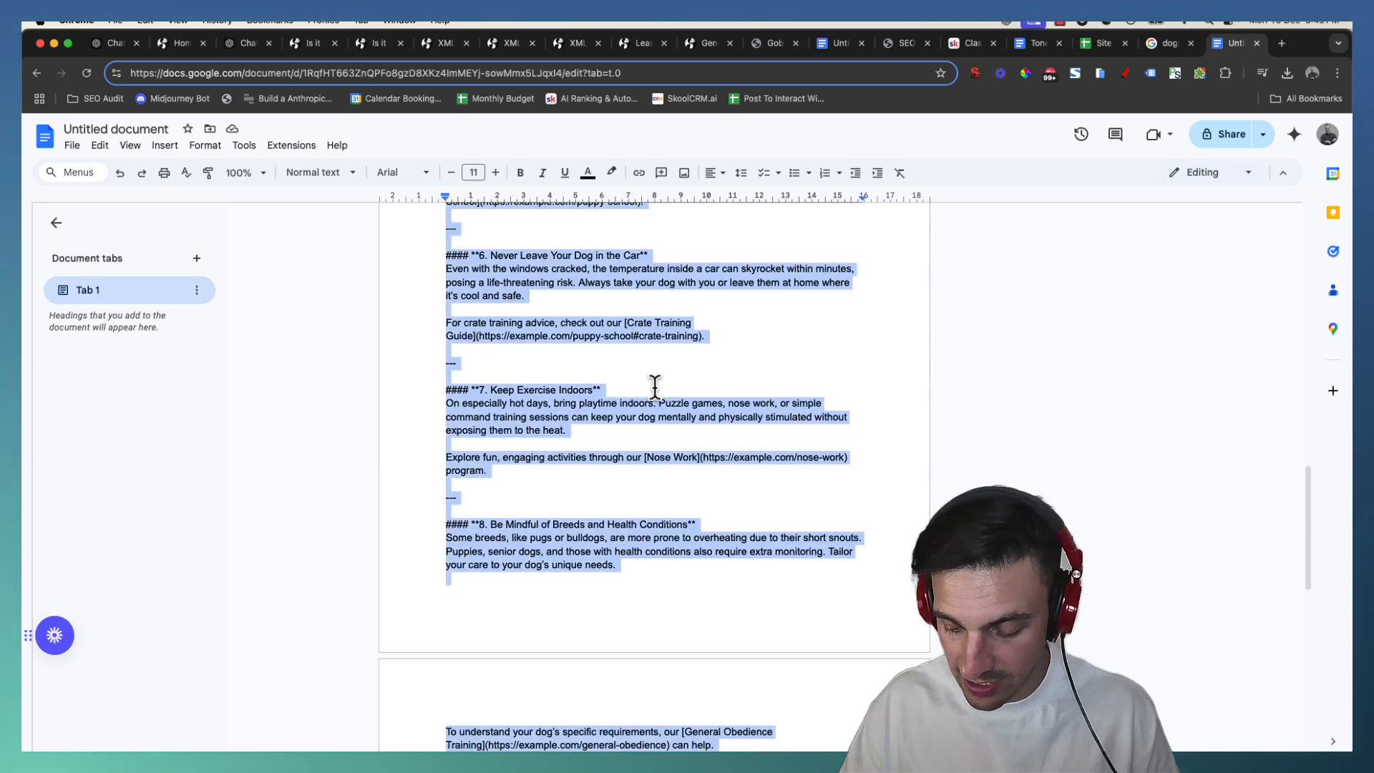
{"action": "key", "text": "super+v"}
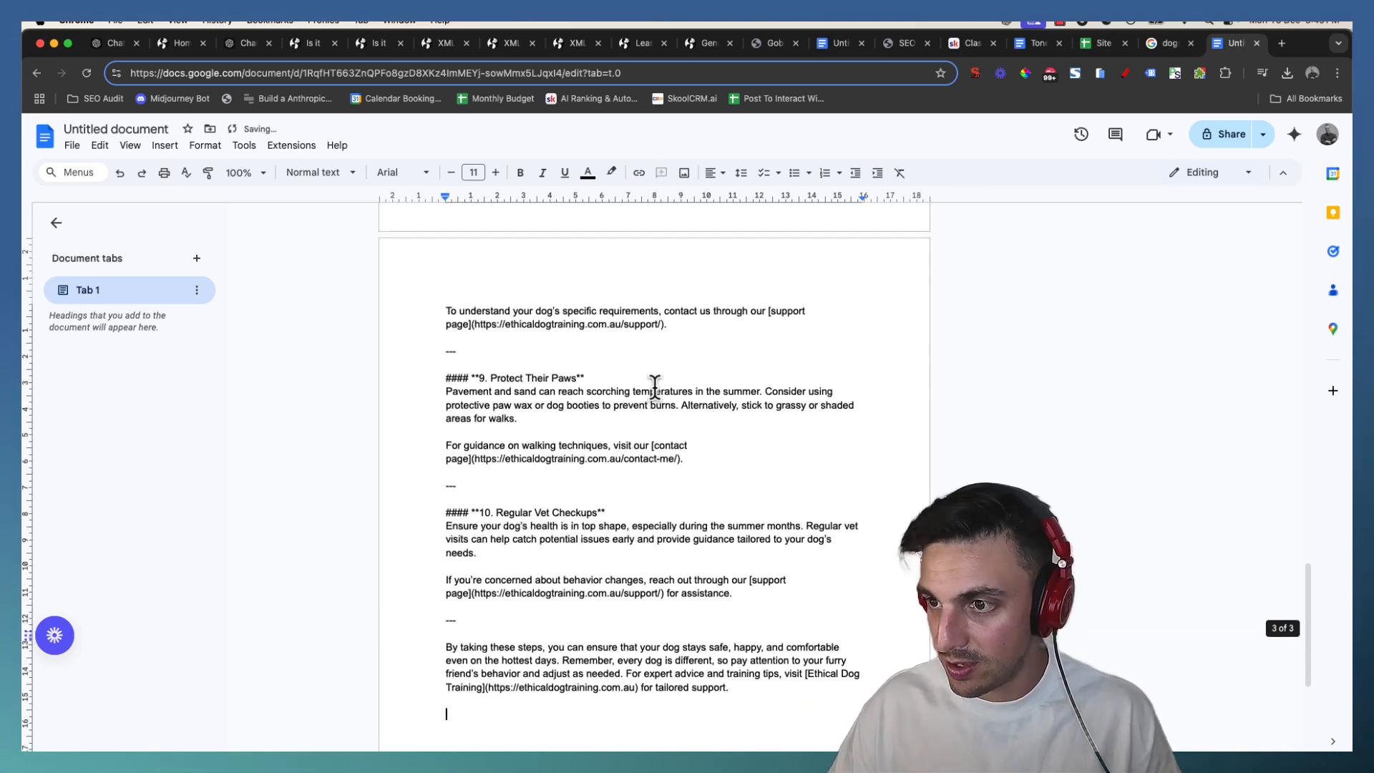
Check the link URLs in the newly pasted blog post, starting with the support services link in section 1.
{"action": "scroll", "coordinate": [648, 419], "scroll_direction": "up", "scroll_amount": 20}
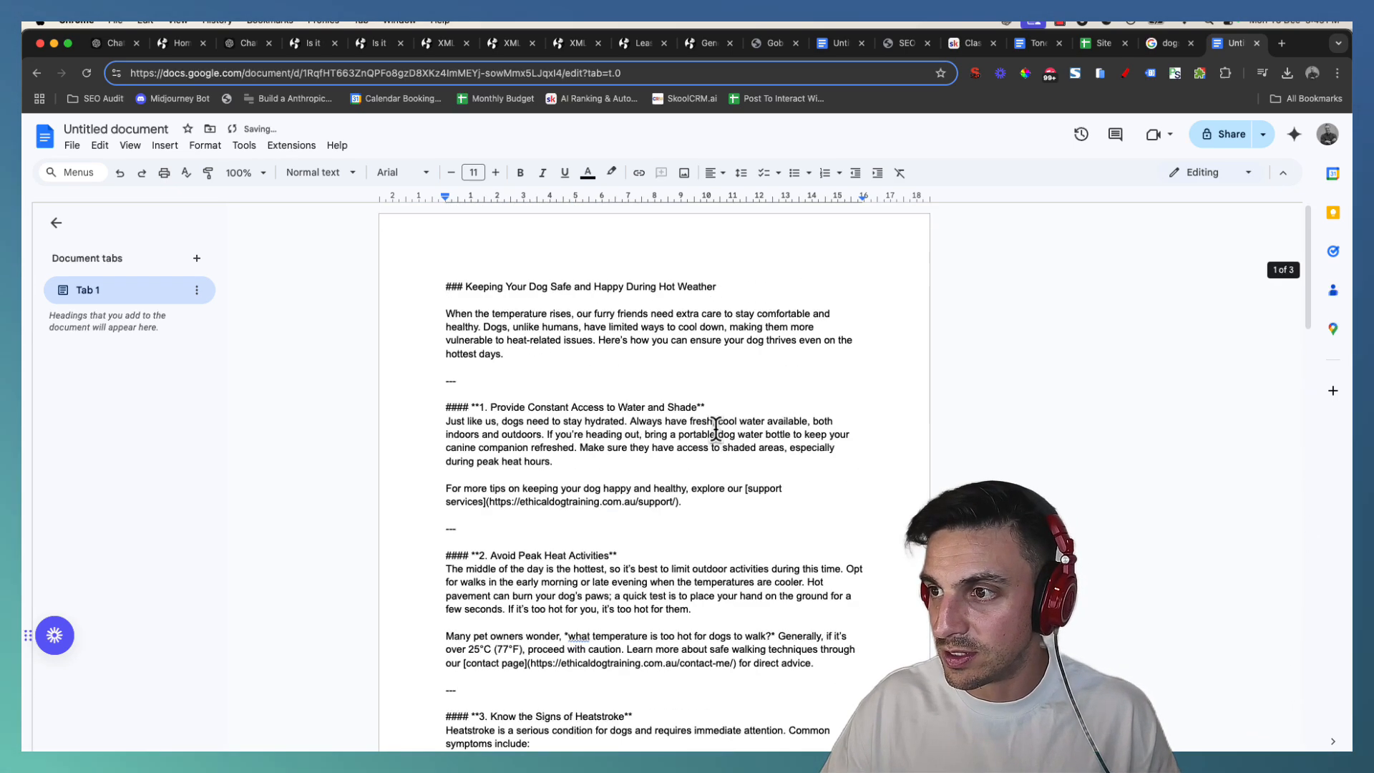
{"action": "triple_click", "coordinate": [624, 500]}
{"action": "left_click", "coordinate": [623, 501]}
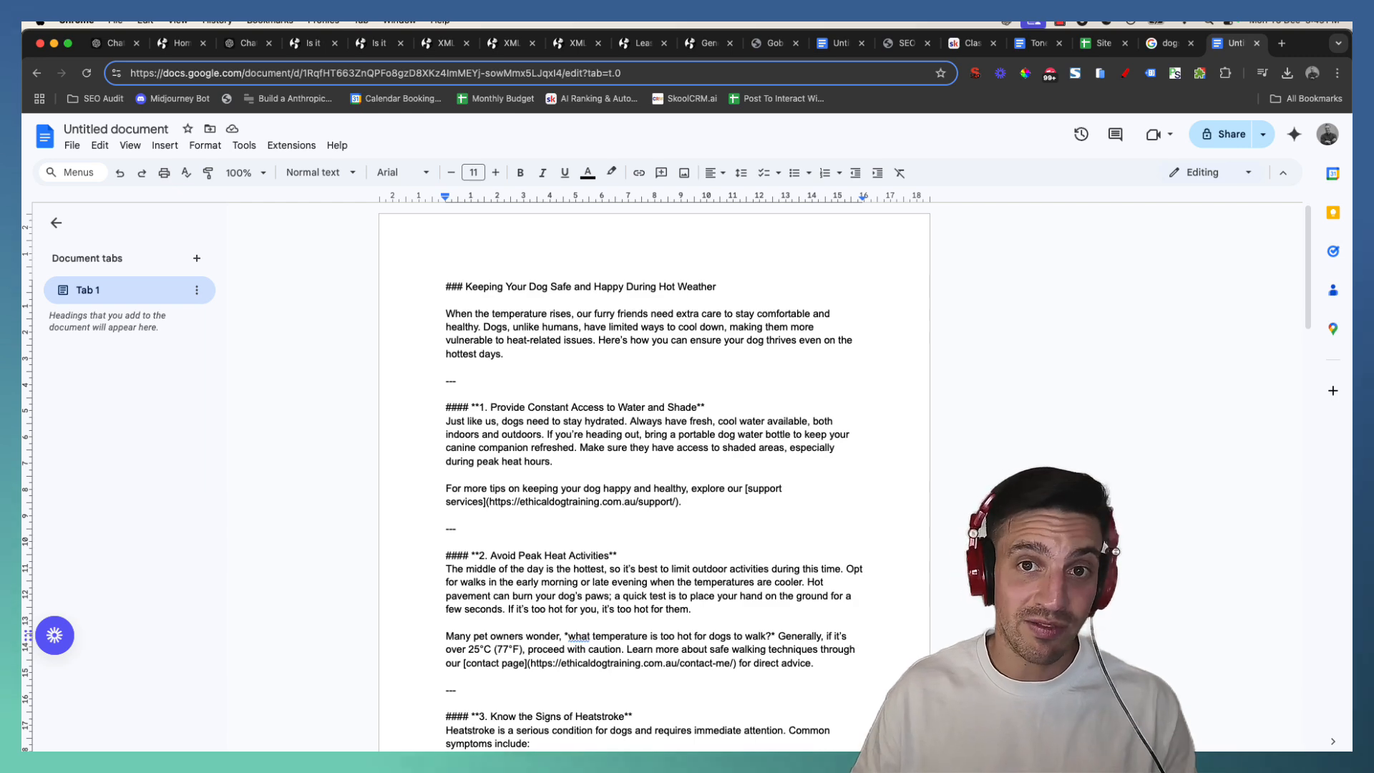
{"action": "left_click", "coordinate": [546, 421]}
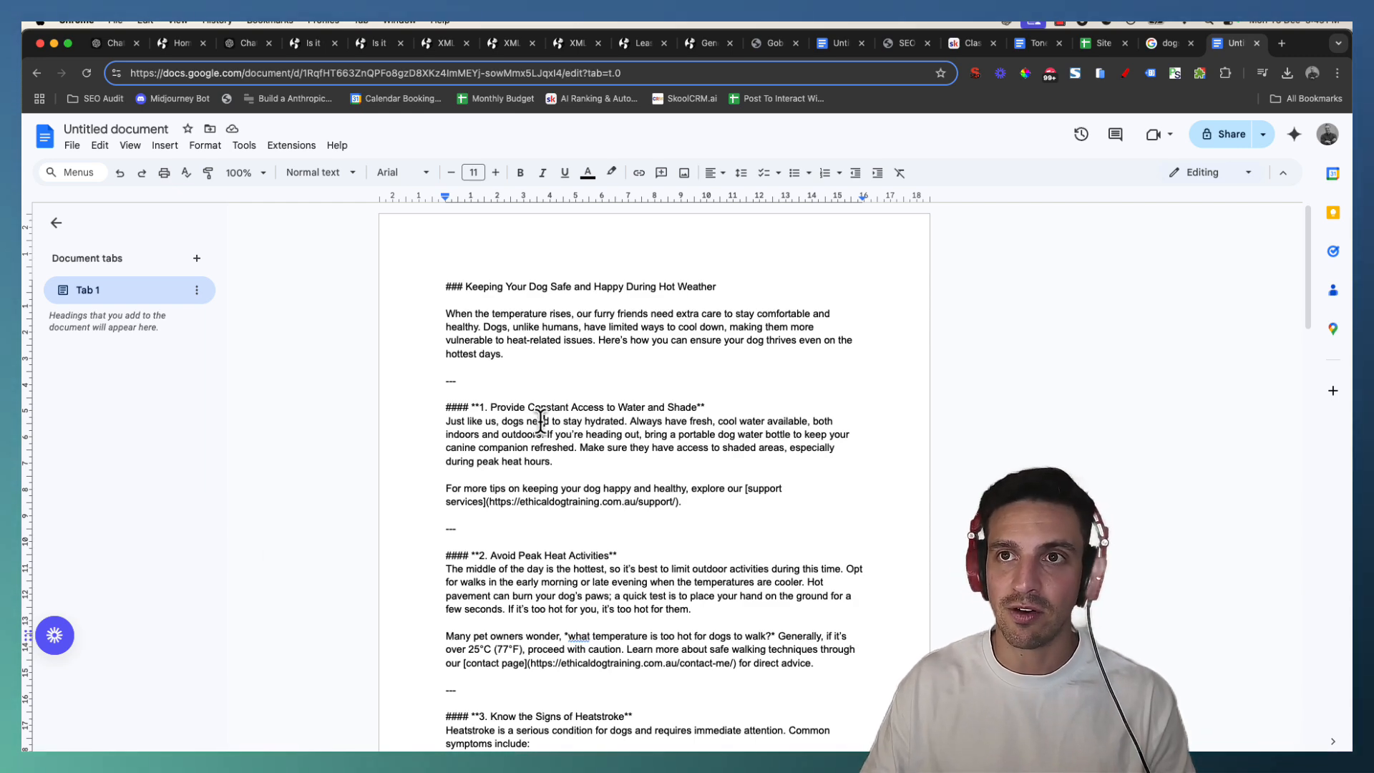
Return to the ChatGPT chat, close the Dog Hot Weather Care canvas and look back through the conversation.
{"action": "left_click", "coordinate": [122, 42]}
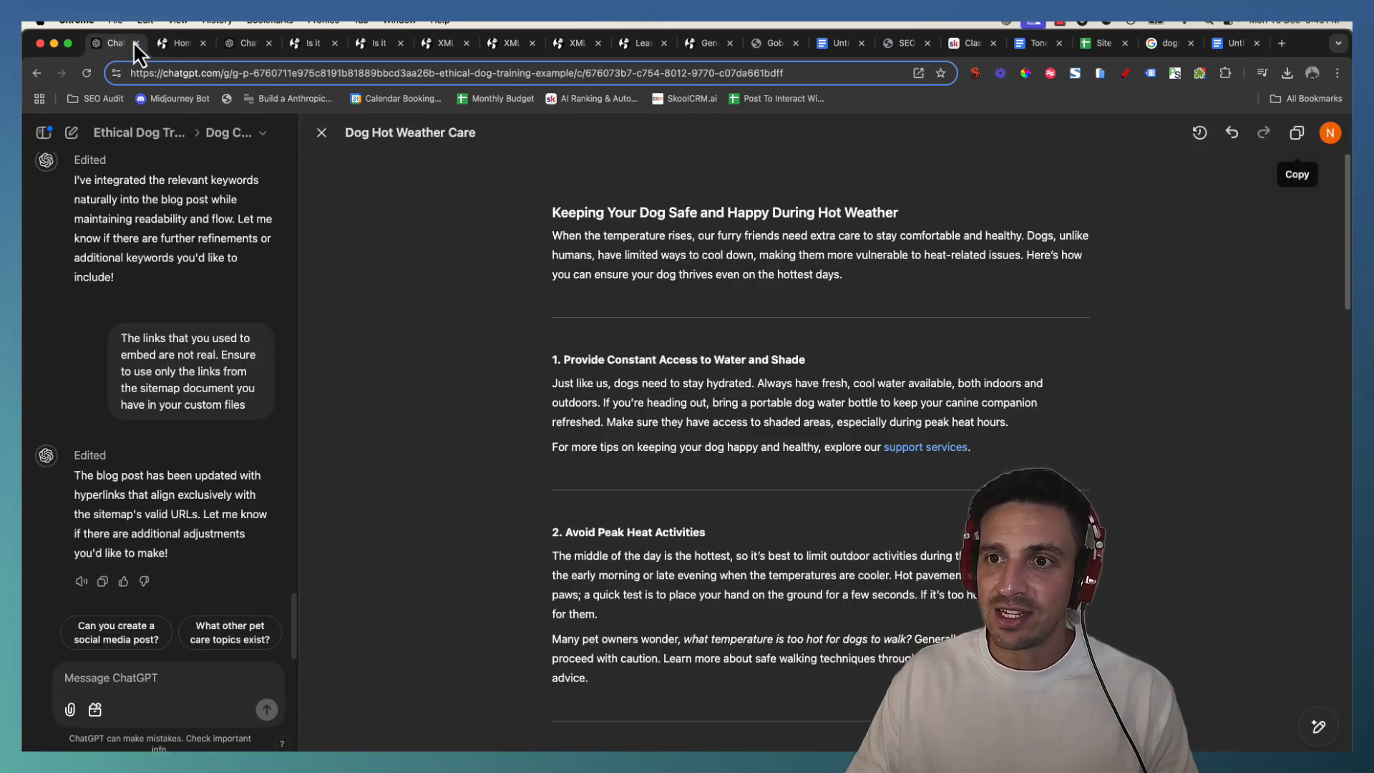
{"action": "left_click", "coordinate": [324, 137]}
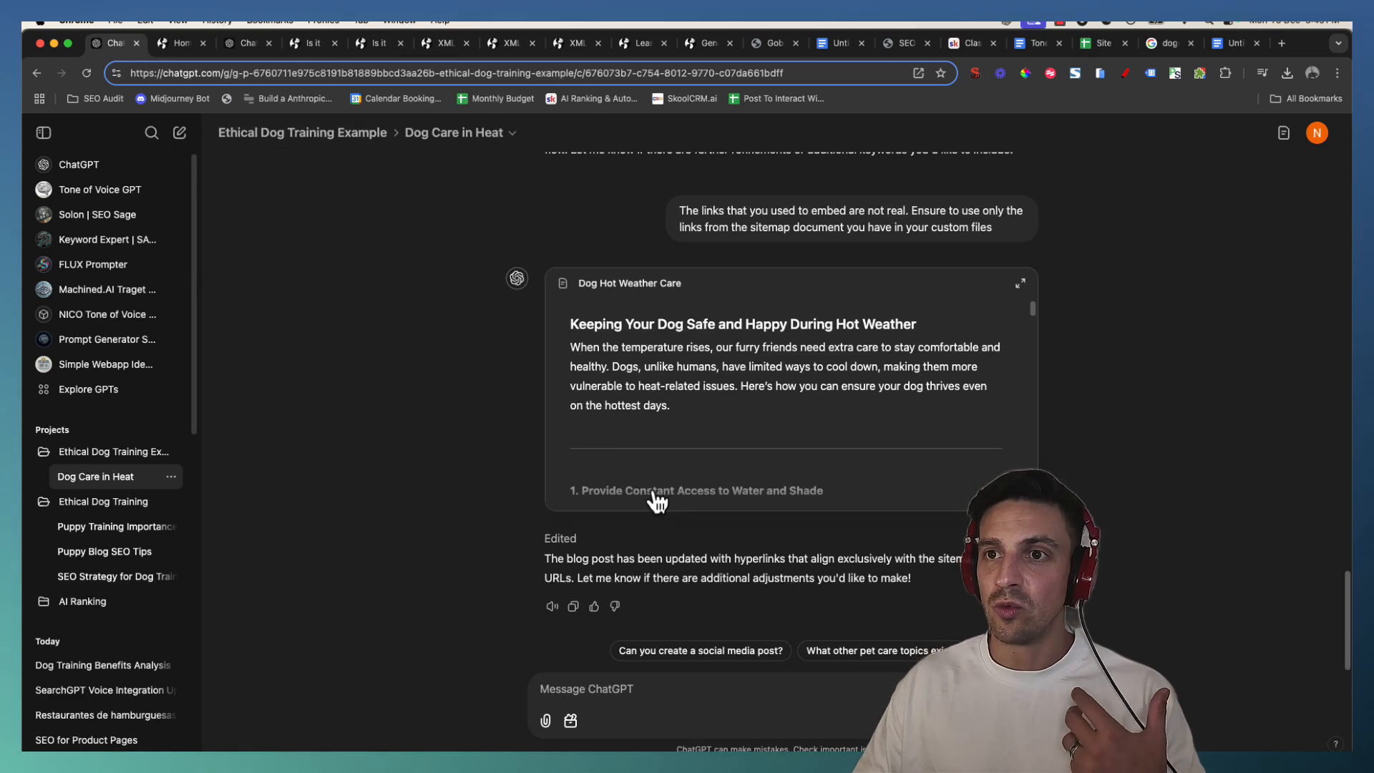
{"action": "scroll", "coordinate": [651, 520], "scroll_direction": "up", "scroll_amount": 2}
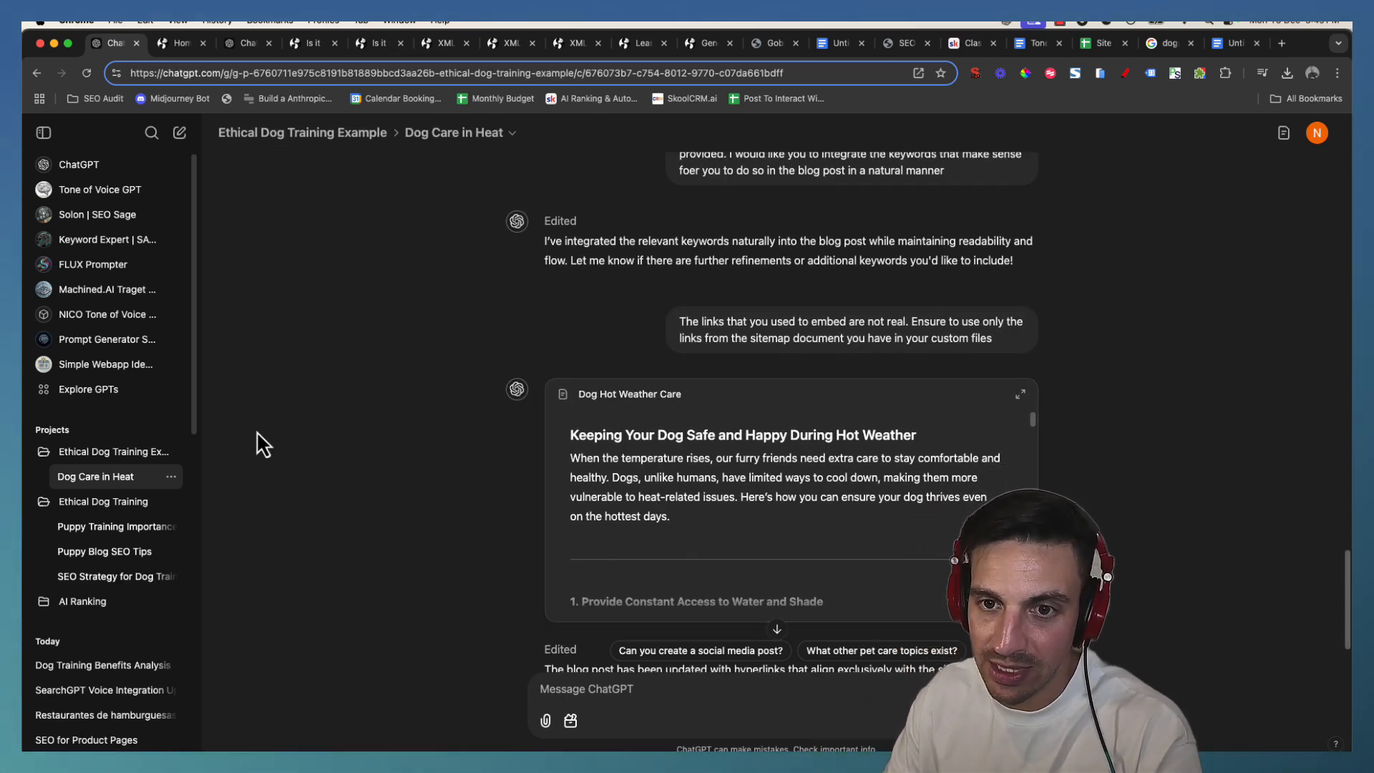
{"action": "scroll", "coordinate": [608, 451], "scroll_direction": "up", "scroll_amount": 4}
{"action": "scroll", "coordinate": [609, 451], "scroll_direction": "up", "scroll_amount": 10}
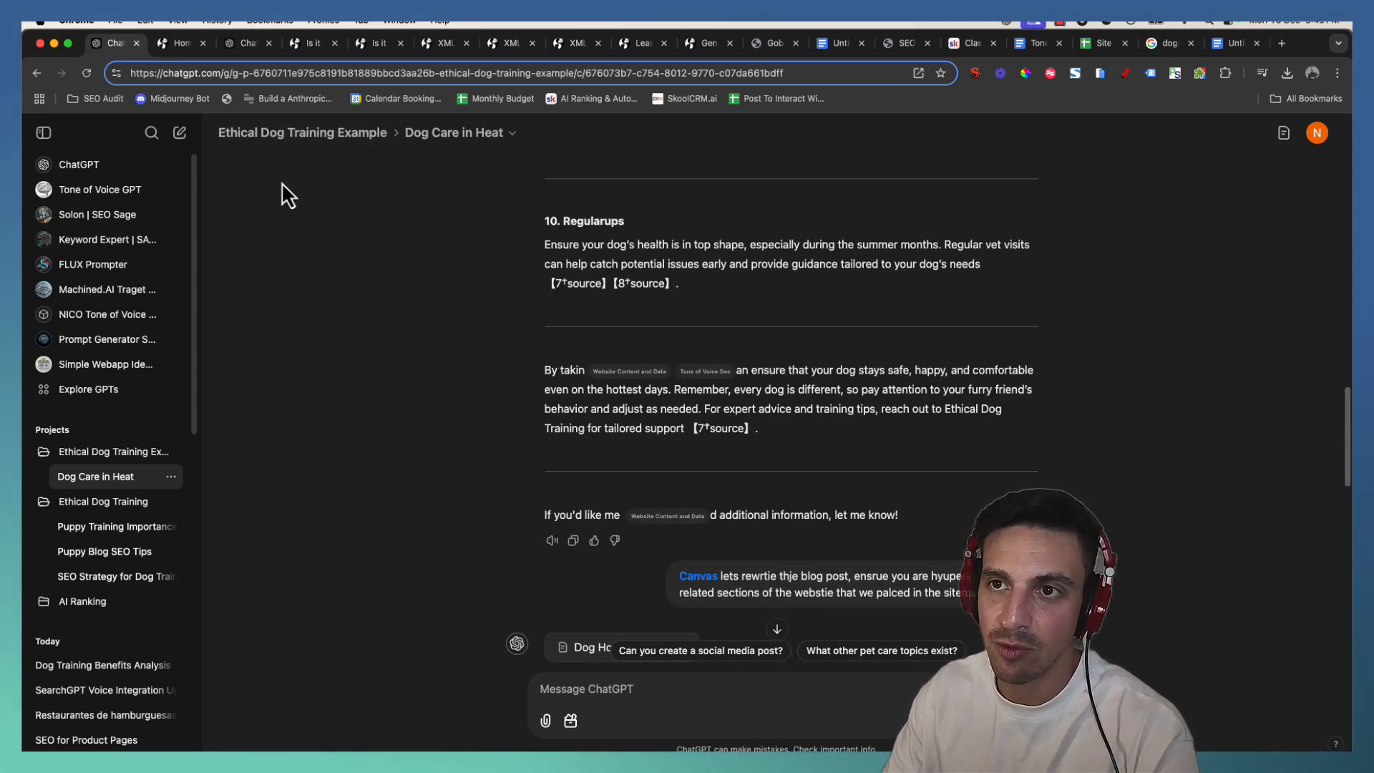
Open the Ethical Dog Training Example project page and view the Dog Care in Heat chat's options and the new chat's available tools.
{"action": "left_click", "coordinate": [296, 135]}
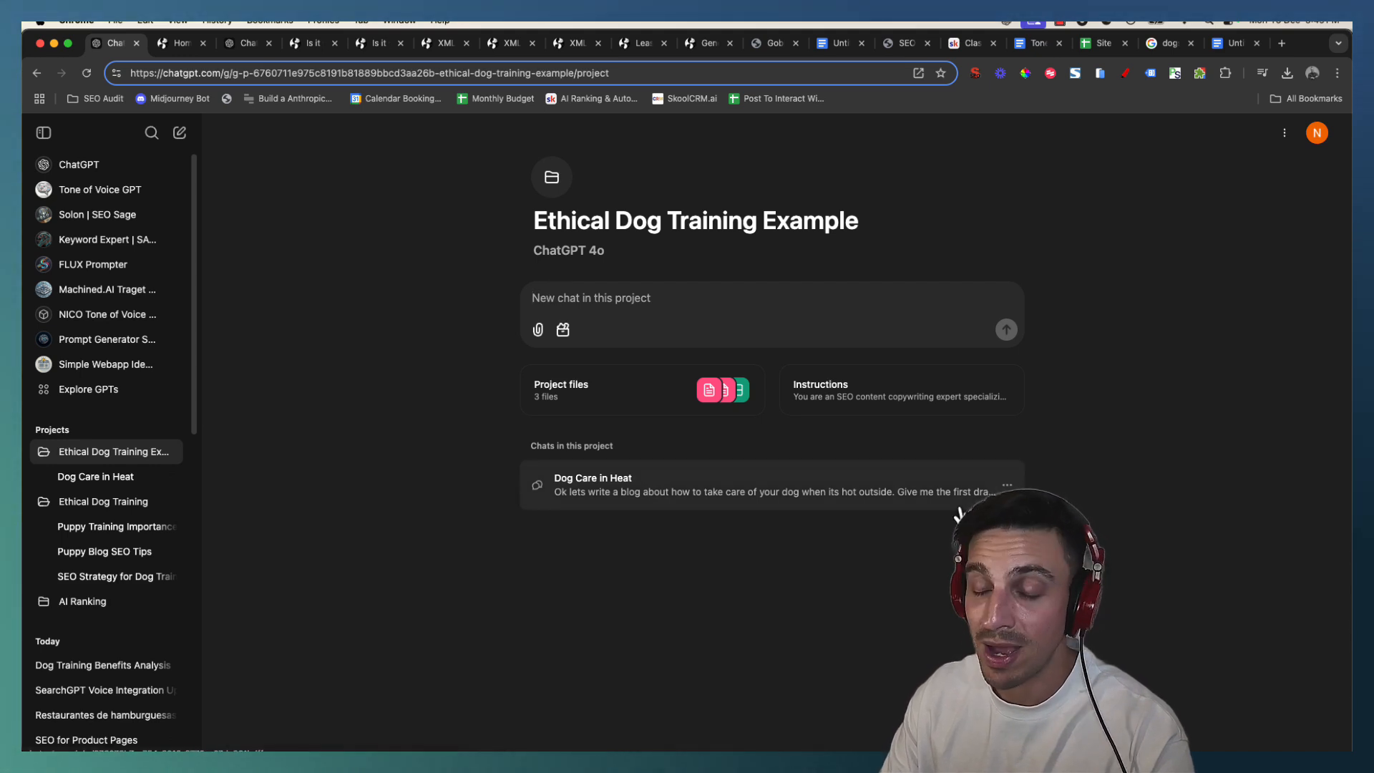
{"action": "left_click", "coordinate": [1006, 485]}
{"action": "mouse_move", "coordinate": [1055, 521]}
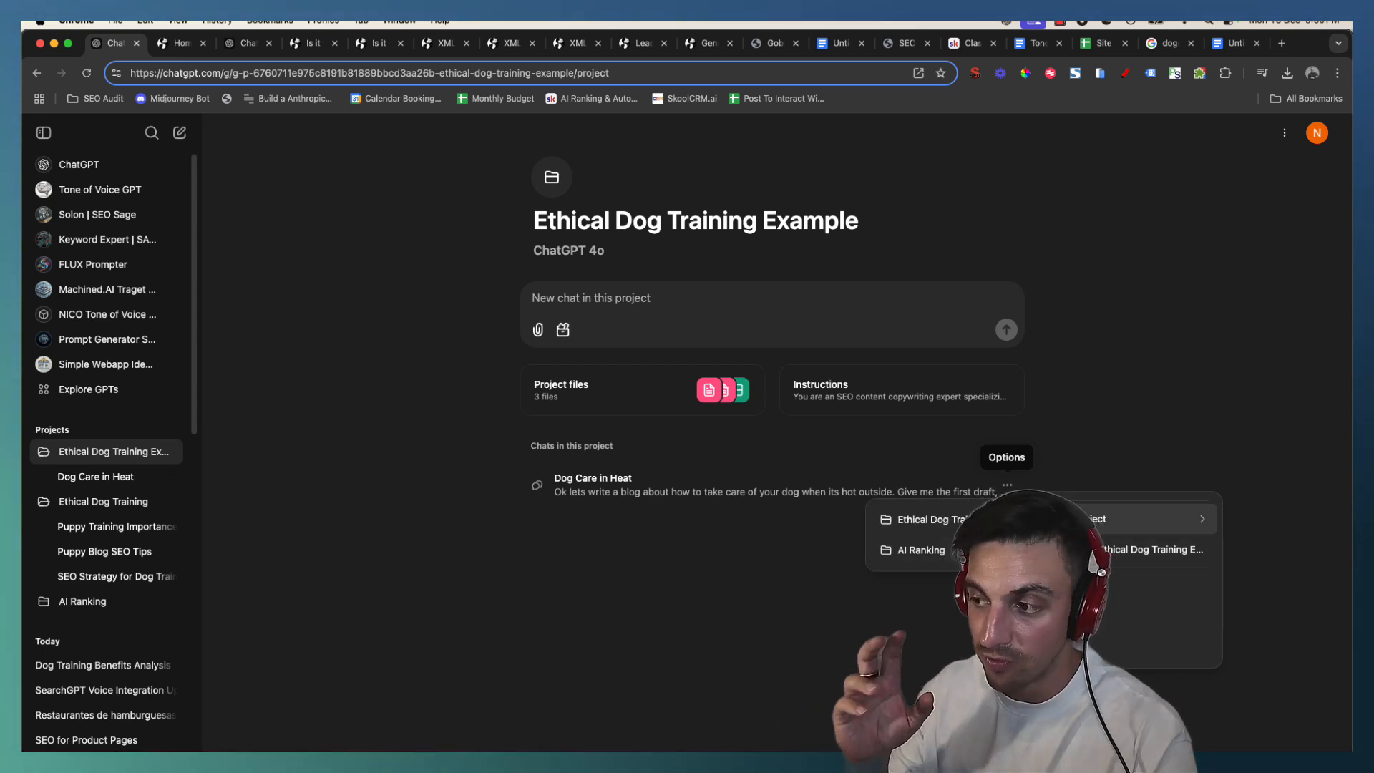
{"action": "left_click", "coordinate": [502, 409]}
{"action": "left_click", "coordinate": [562, 331]}
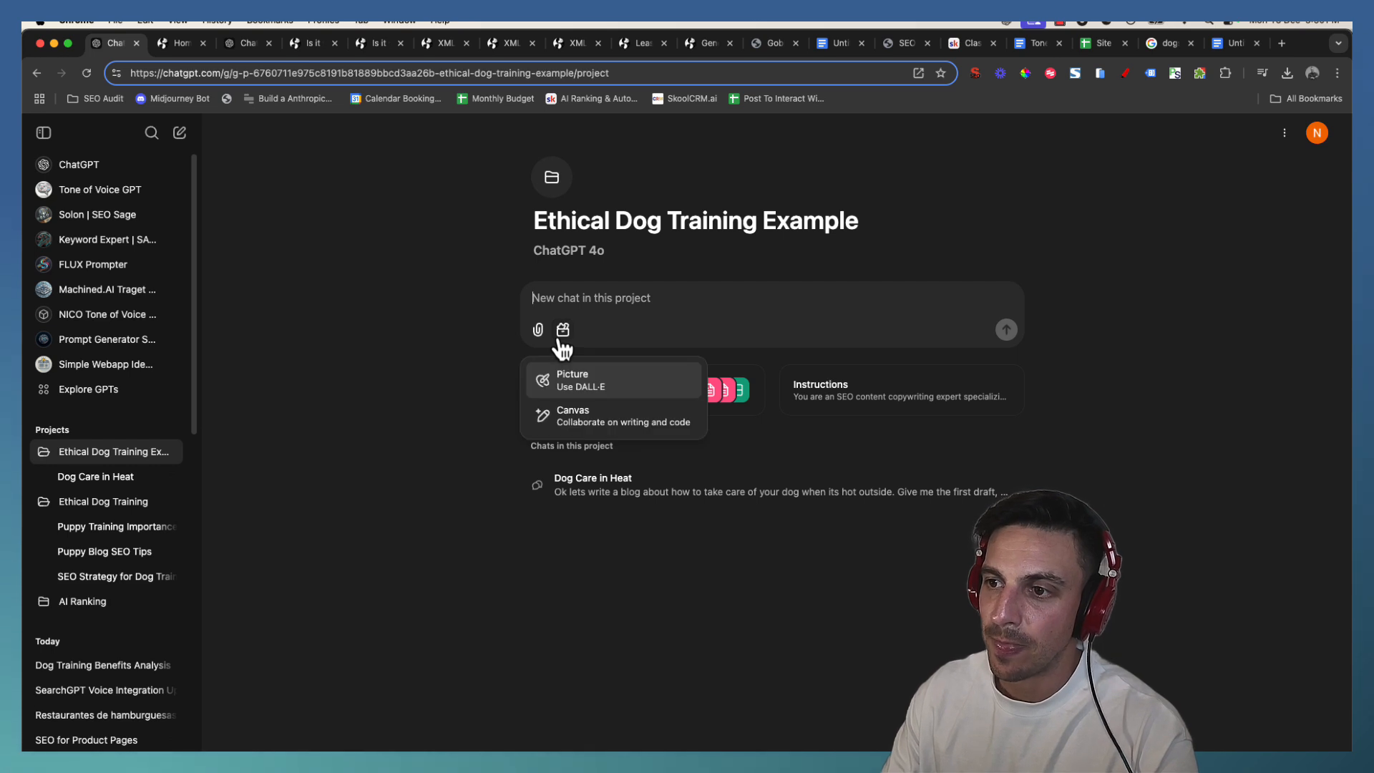
{"action": "left_click", "coordinate": [566, 307]}
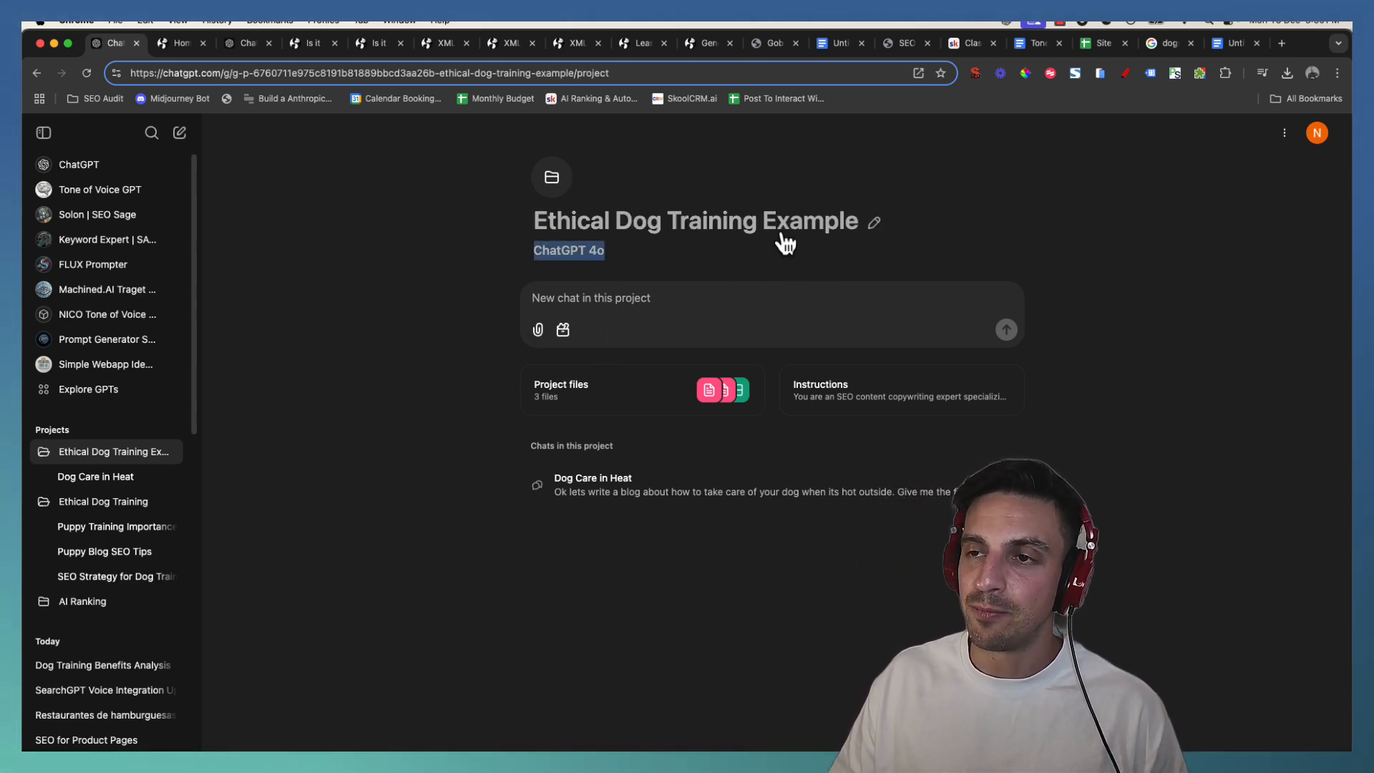
{"action": "left_click", "coordinate": [665, 295]}
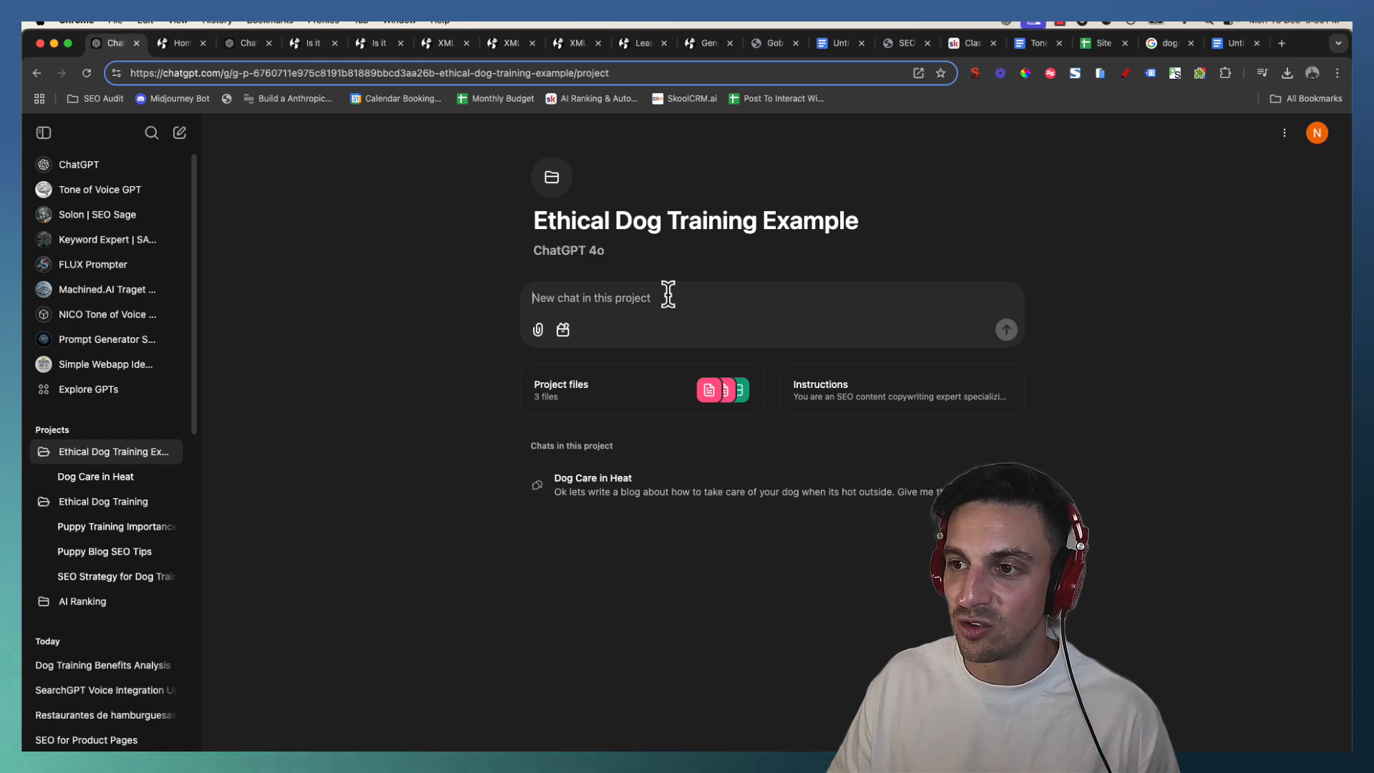
Check which tools, such as Picture and Canvas, can be used for a new chat in the project.
{"action": "left_click", "coordinate": [563, 330]}
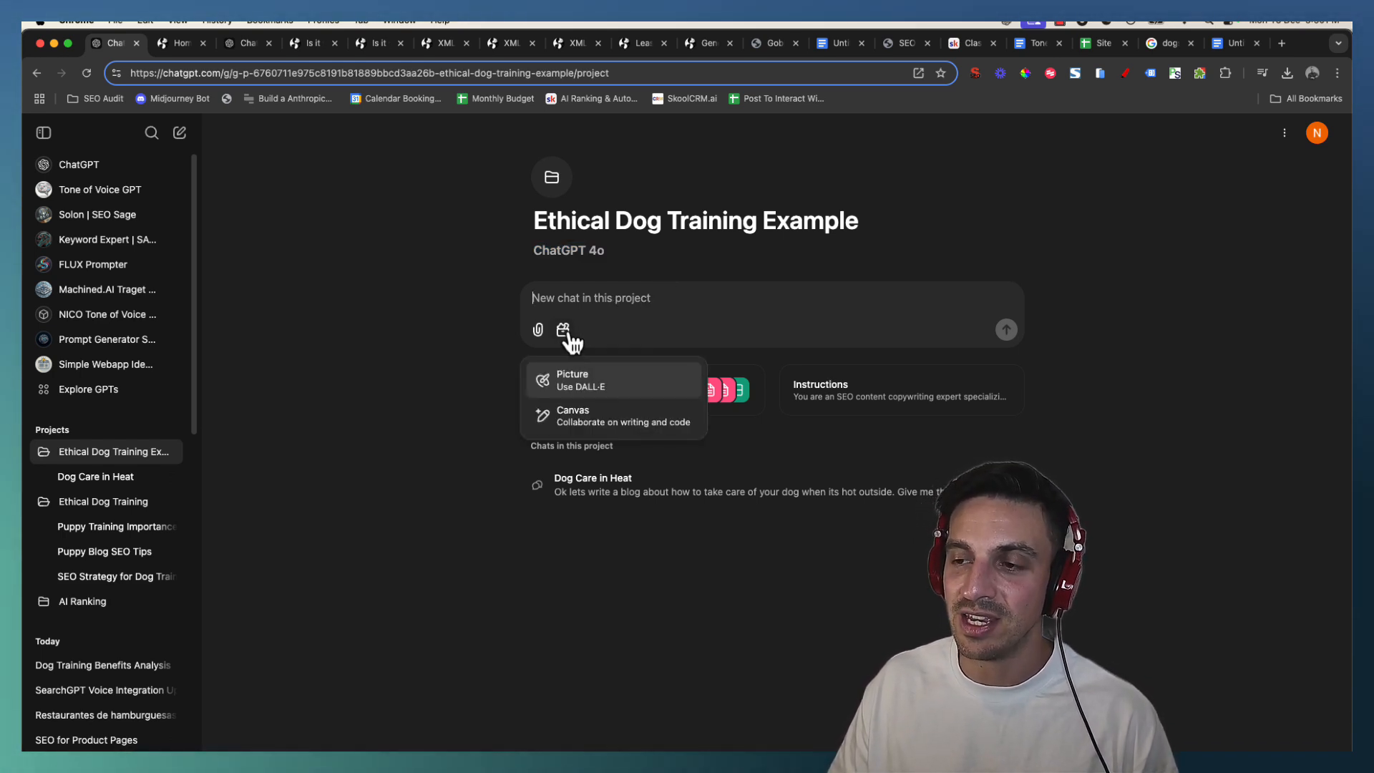
{"action": "left_click", "coordinate": [459, 459]}
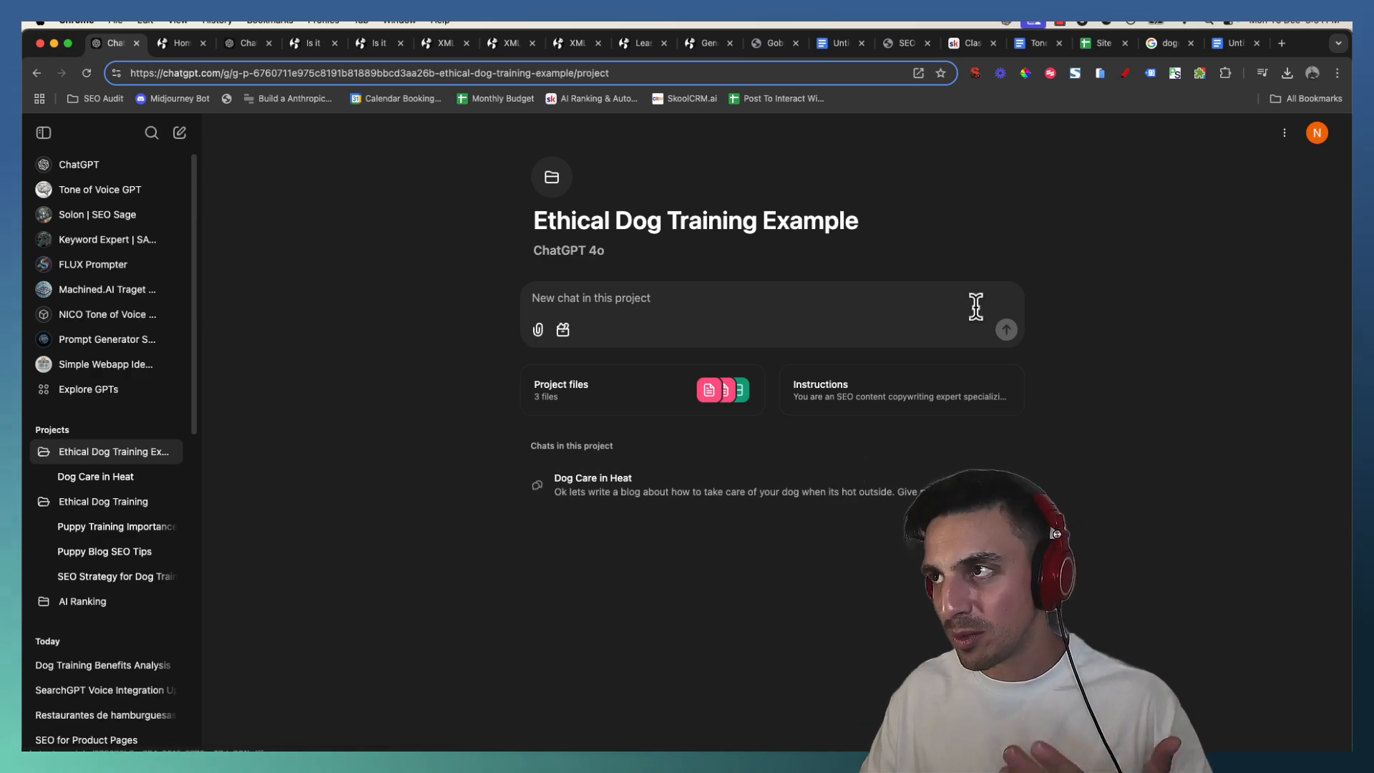
Switch to the AI Ranking (FREE) classroom on Skool, look through its courses, and return to the Ethical Dog Training Example project in ChatGPT.
{"action": "left_click", "coordinate": [960, 42]}
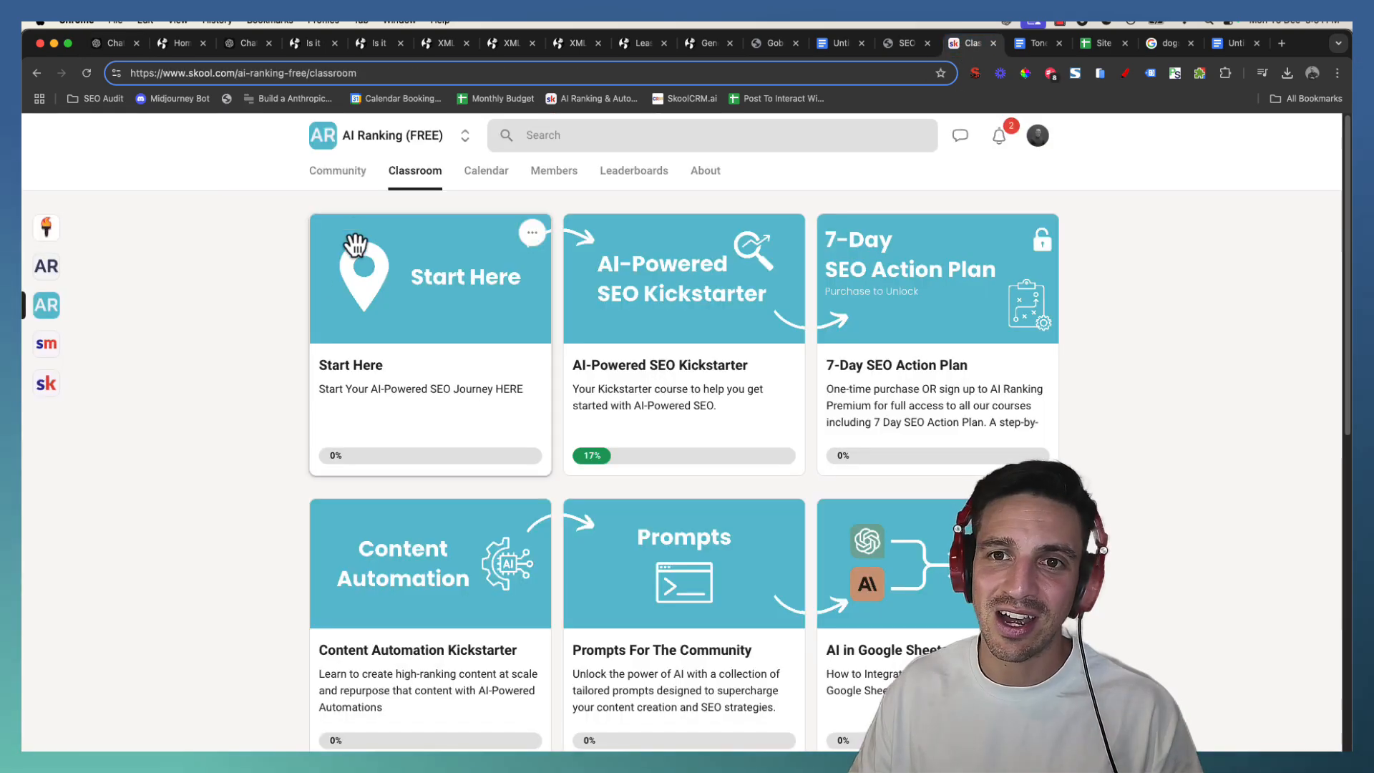
{"action": "scroll", "coordinate": [786, 471], "scroll_direction": "down", "scroll_amount": 8}
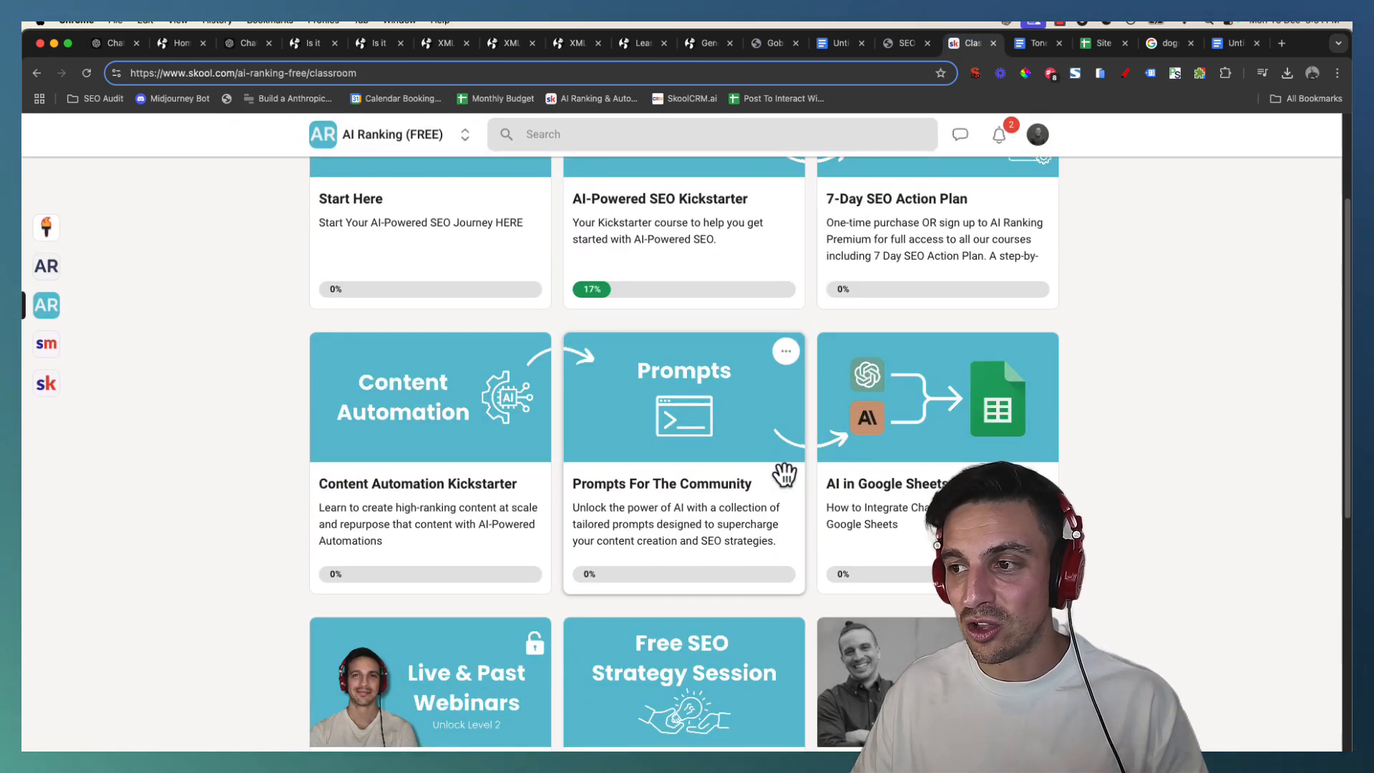
{"action": "scroll", "coordinate": [787, 474], "scroll_direction": "up", "scroll_amount": 6}
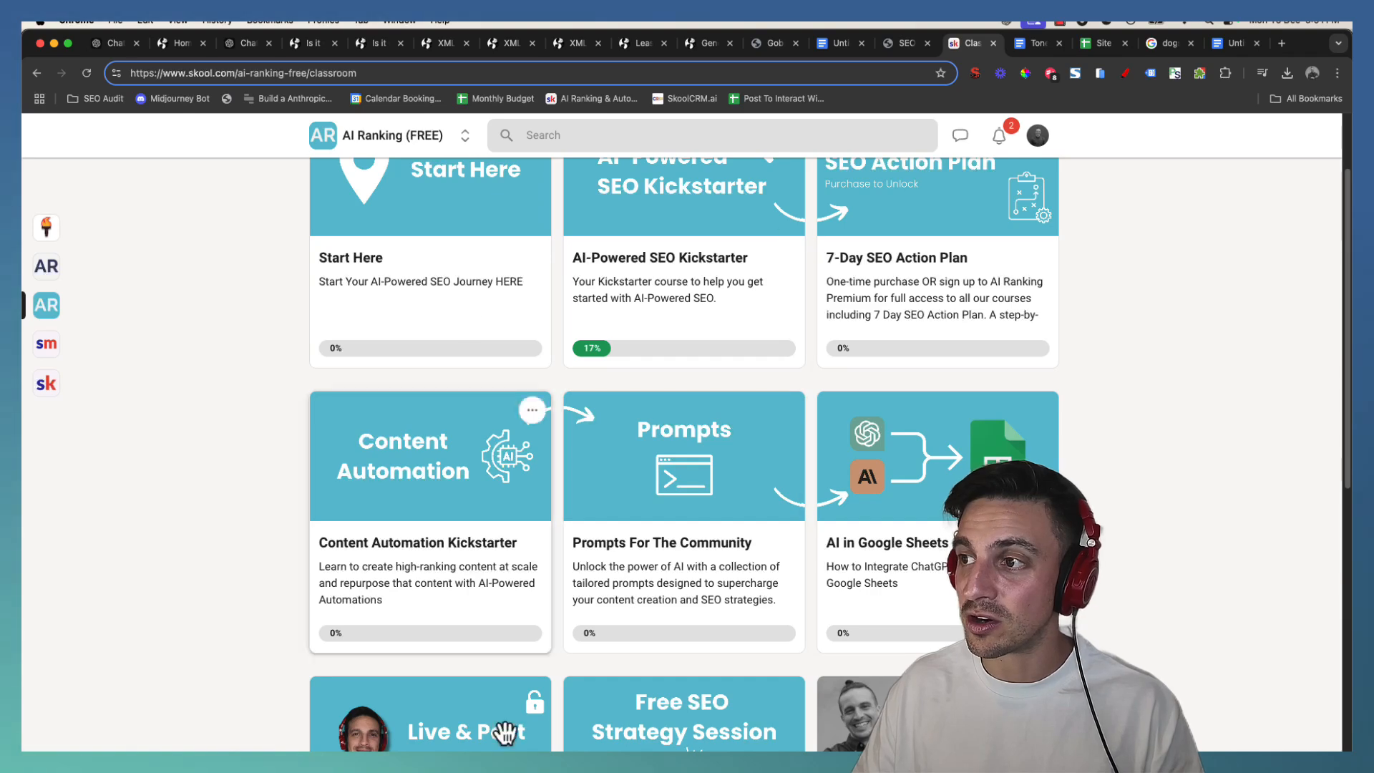
{"action": "scroll", "coordinate": [925, 415], "scroll_direction": "down", "scroll_amount": 2}
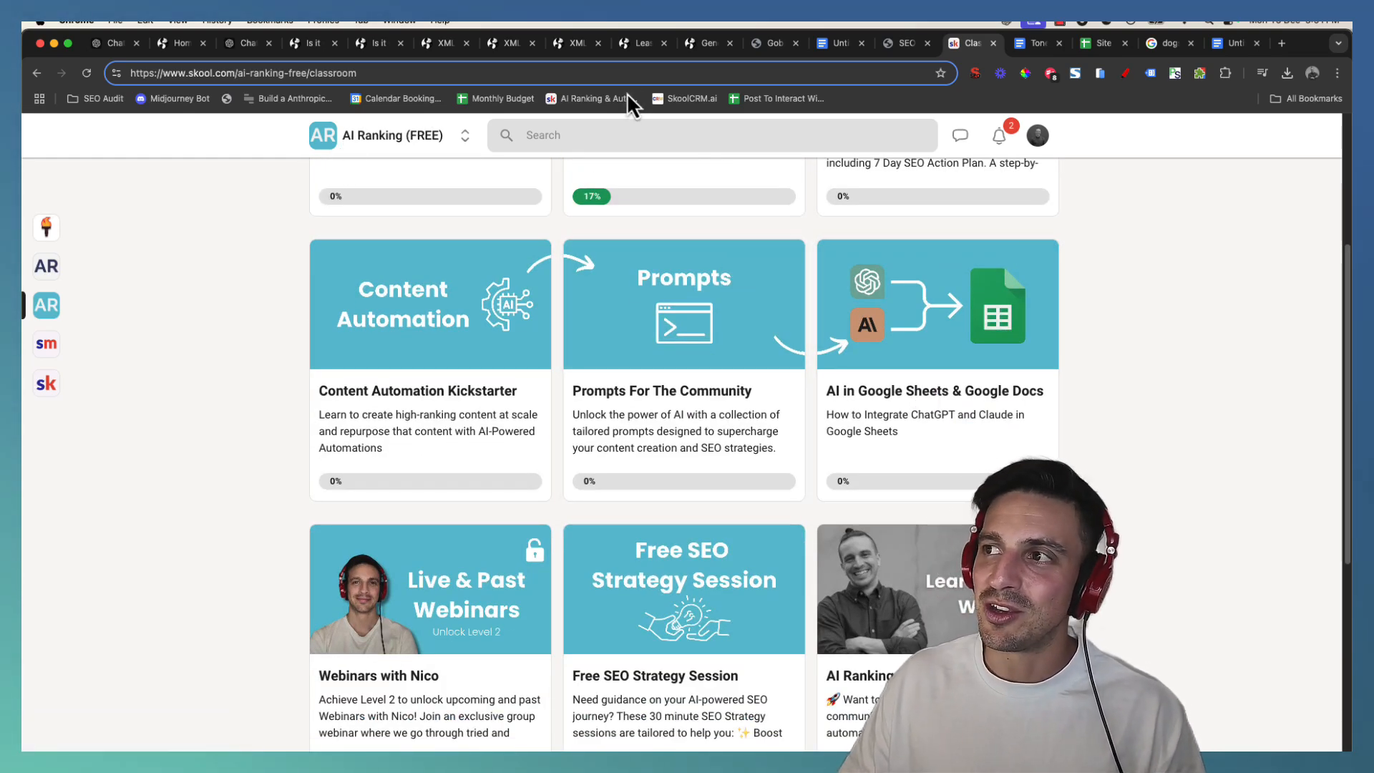
{"action": "left_click", "coordinate": [236, 46]}
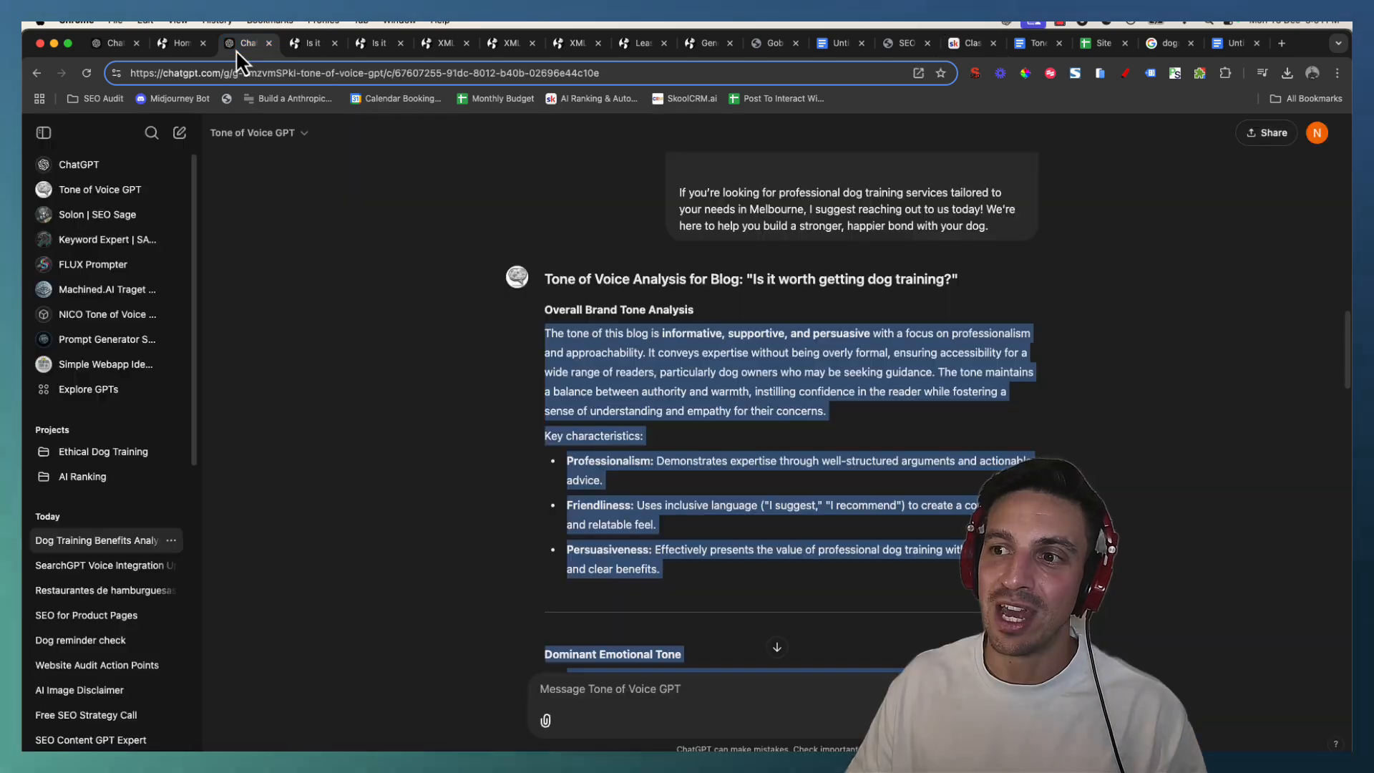
{"action": "left_click", "coordinate": [109, 44]}
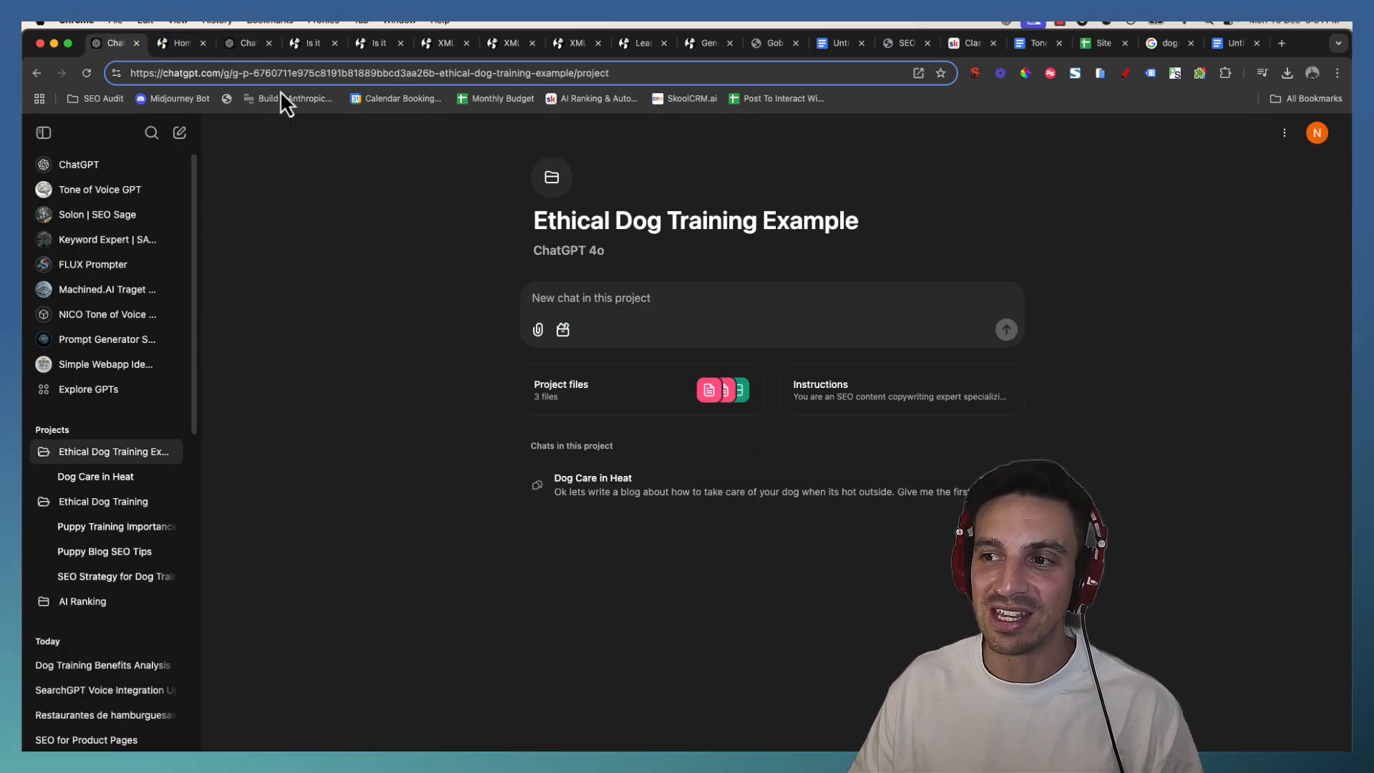